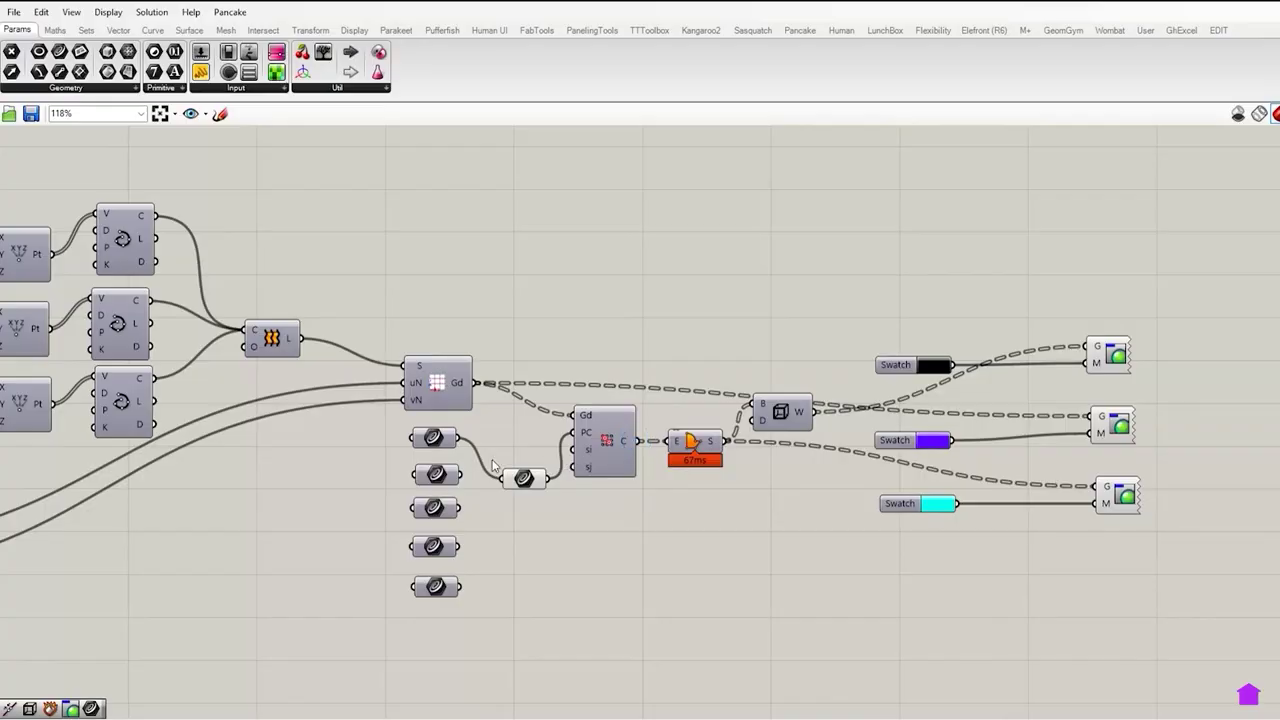
Step: Show the finished grid of red attractor circles in Rhino's Top view beside an empty Grasshopper canvas
drag(458, 474, 505, 488)
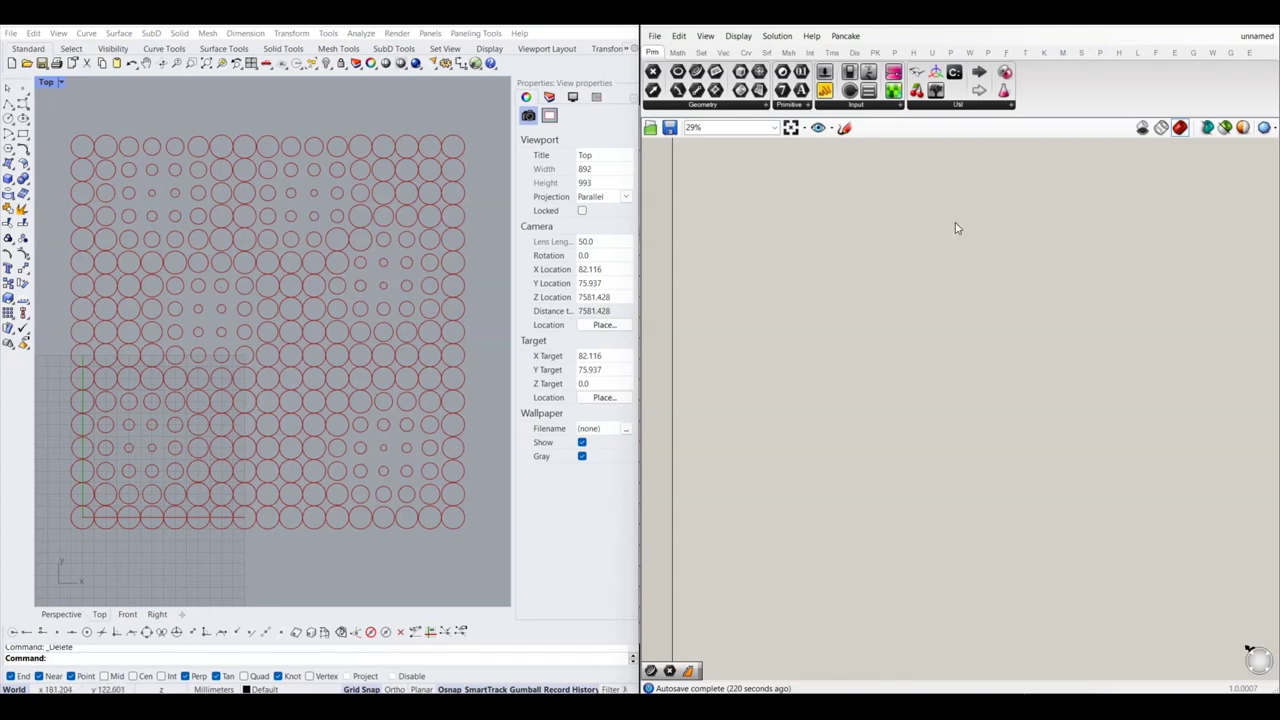
Step: Switch Grasshopper to the blank unnamed definition and frame the Rhino Top view
click(1256, 36)
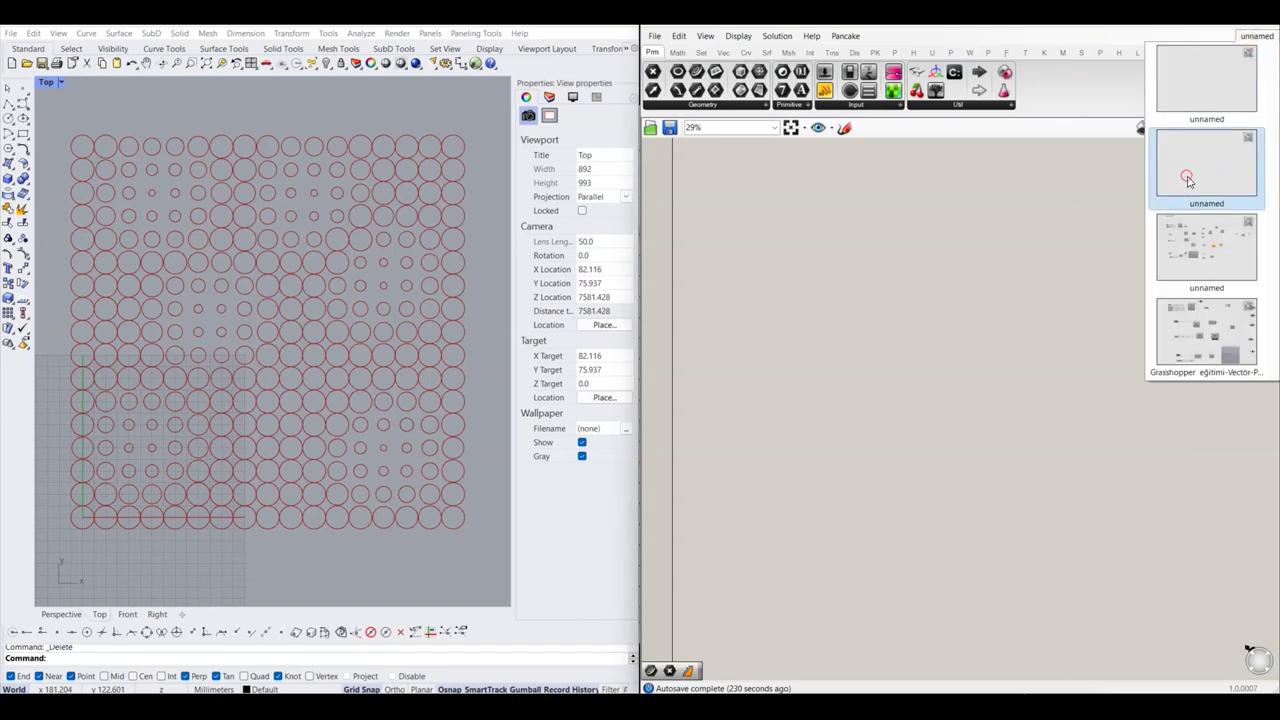
click(1188, 179)
mouse_move(258, 400)
right_down()
mouse_move(317, 295)
mouse_move(286, 318)
right_up()
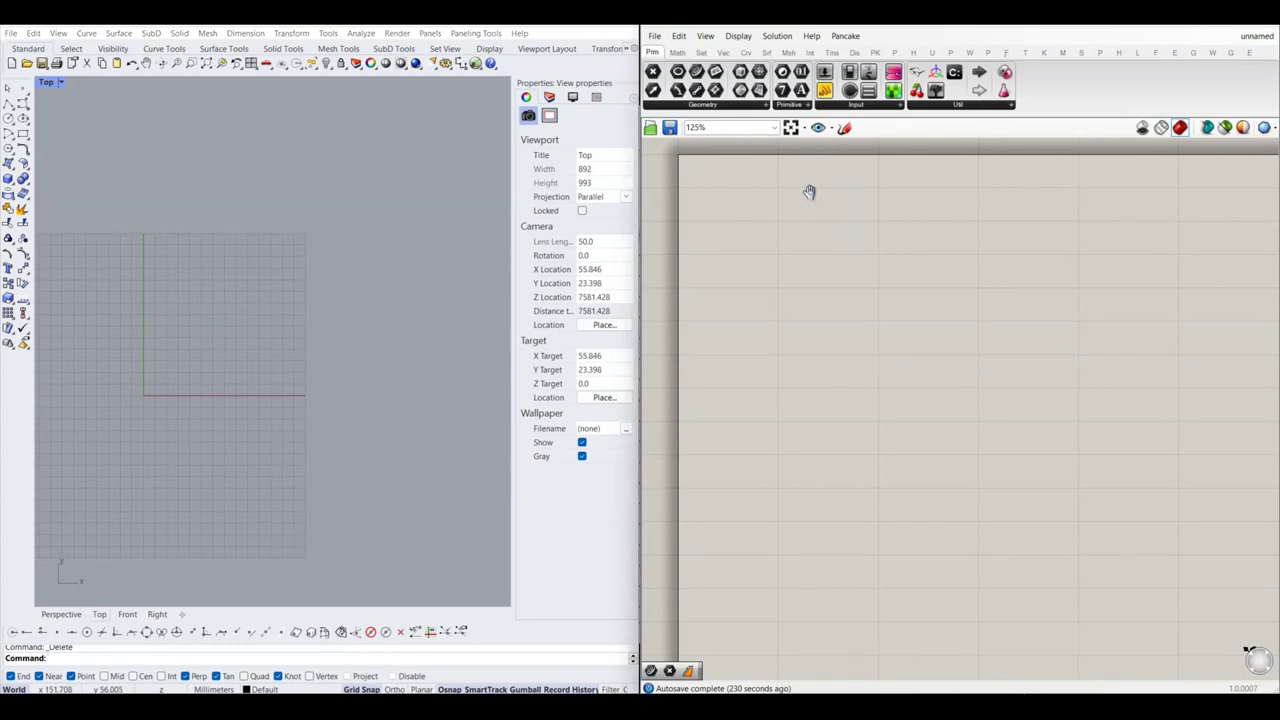
right_drag(809, 191, 805, 208)
Step: Place a Vector > Grid > Square component on the canvas
click(723, 52)
drag(702, 90, 786, 250)
right_drag(790, 238, 810, 270)
drag(810, 270, 905, 270)
click(843, 317)
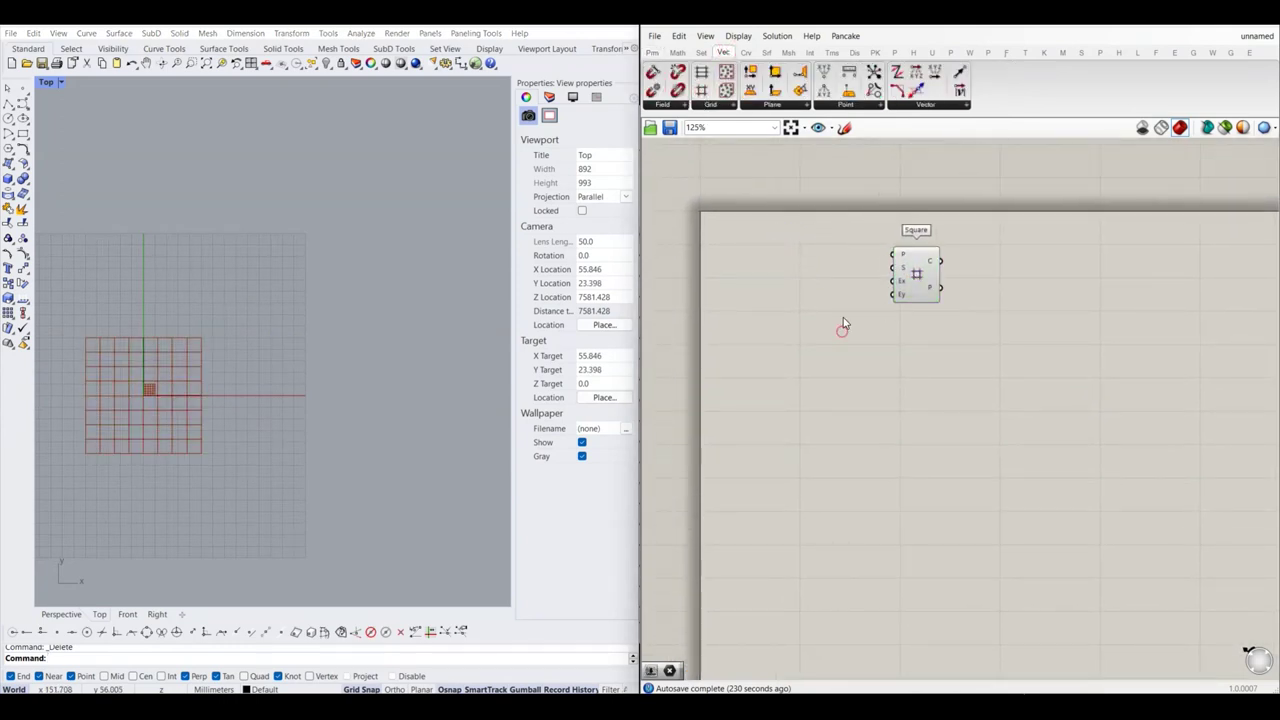
Step: Add a 0–30 number slider wired to Square's size input and set it to 15
double_click(815, 297)
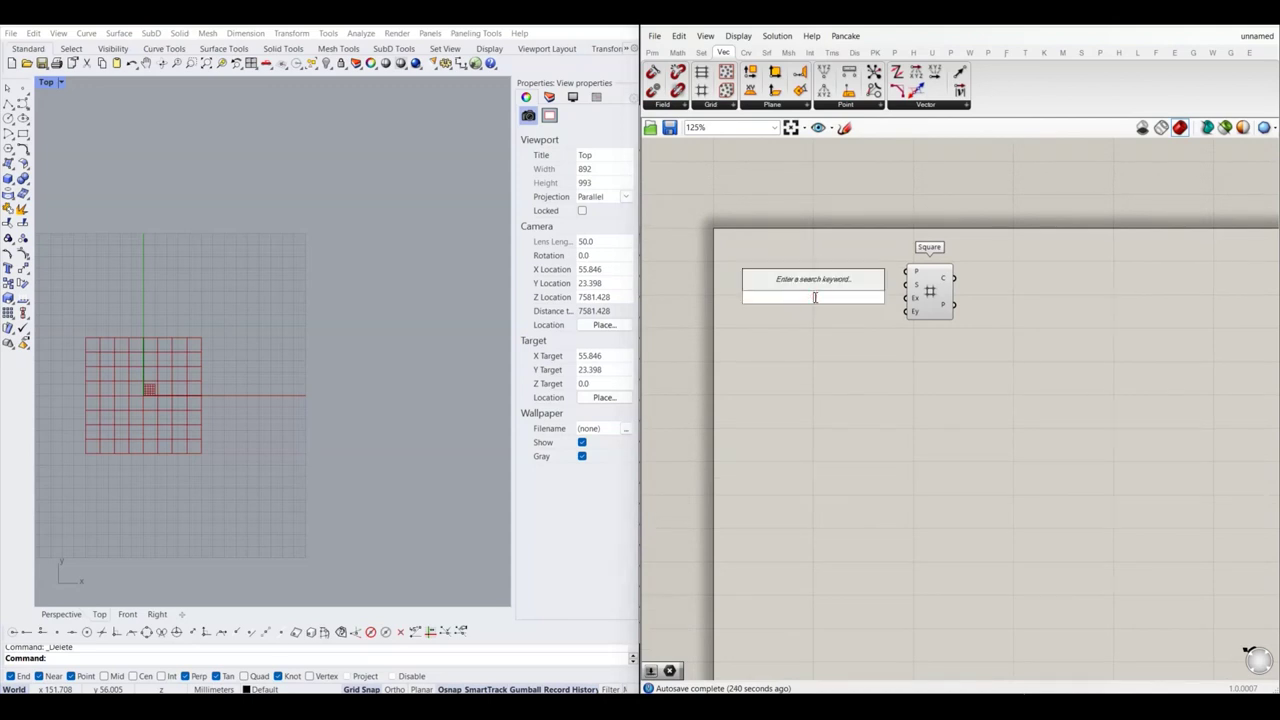
text(0.3)
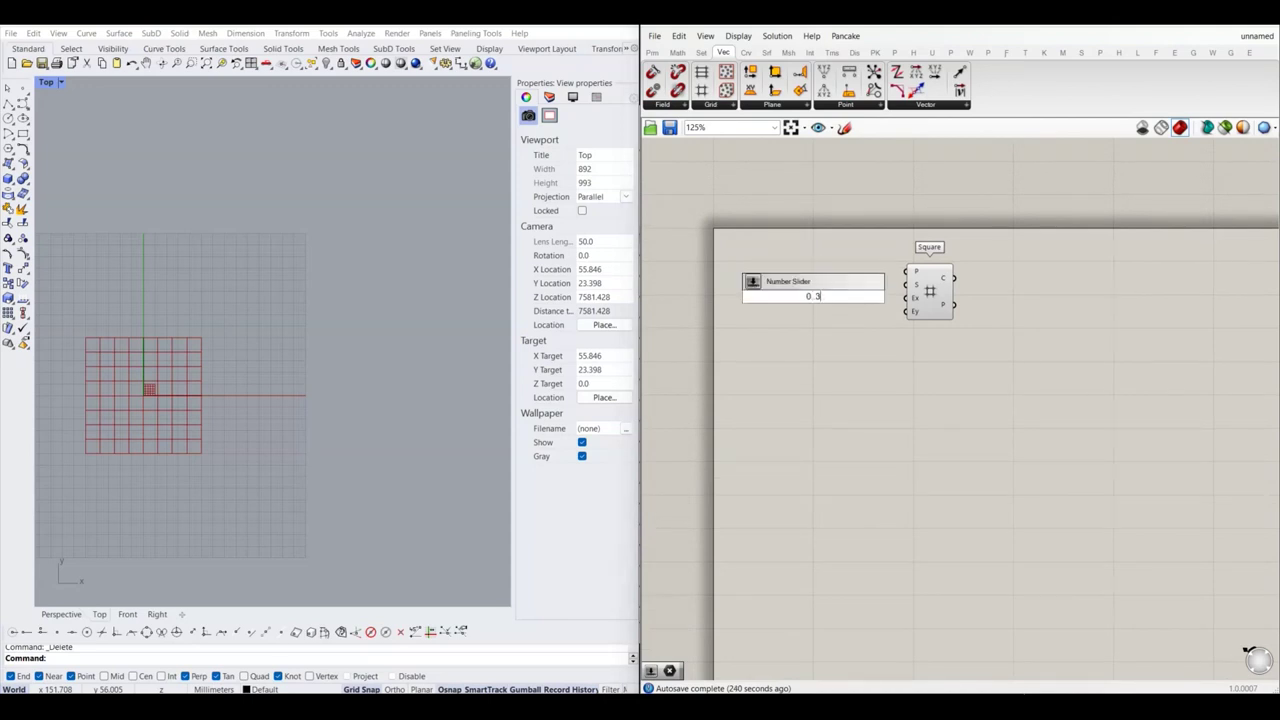
text(0)
key(Return)
mouse_move(815, 300)
mouse_down()
mouse_move(799, 280)
mouse_move(906, 284)
mouse_up()
click(820, 274)
scroll(795, 275, up, 2)
drag(765, 286, 810, 287)
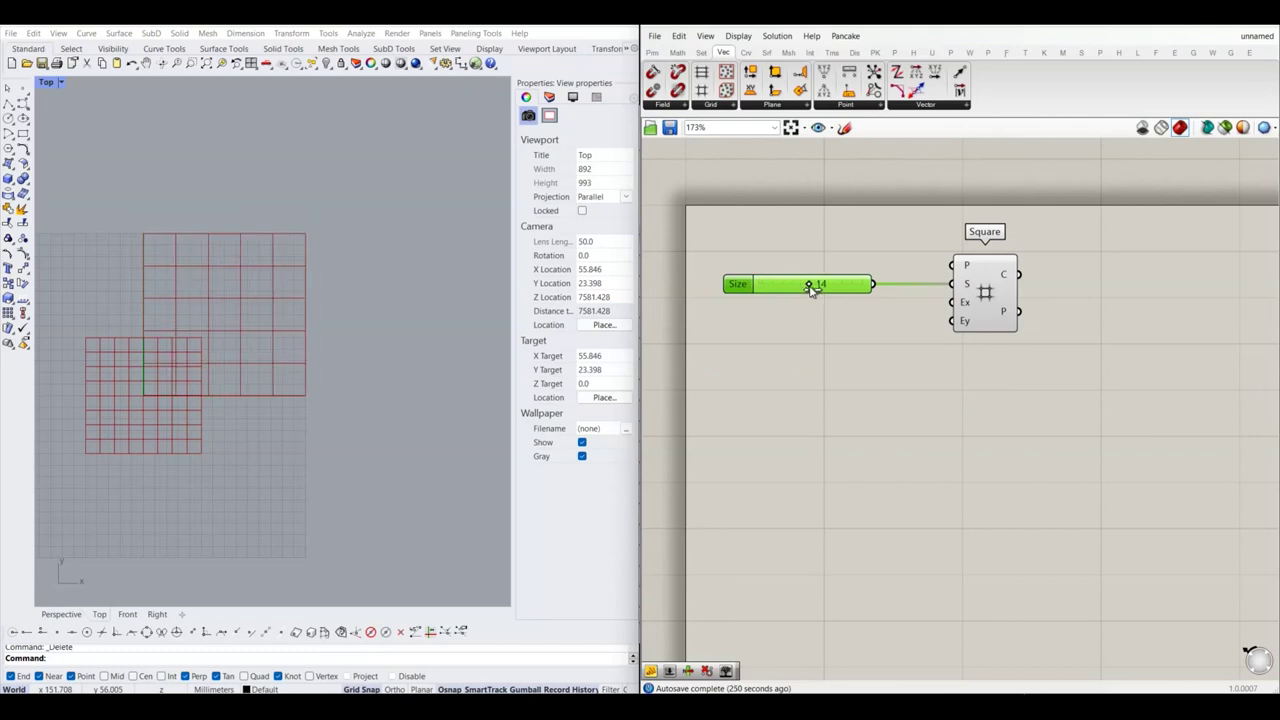
double_click(810, 285)
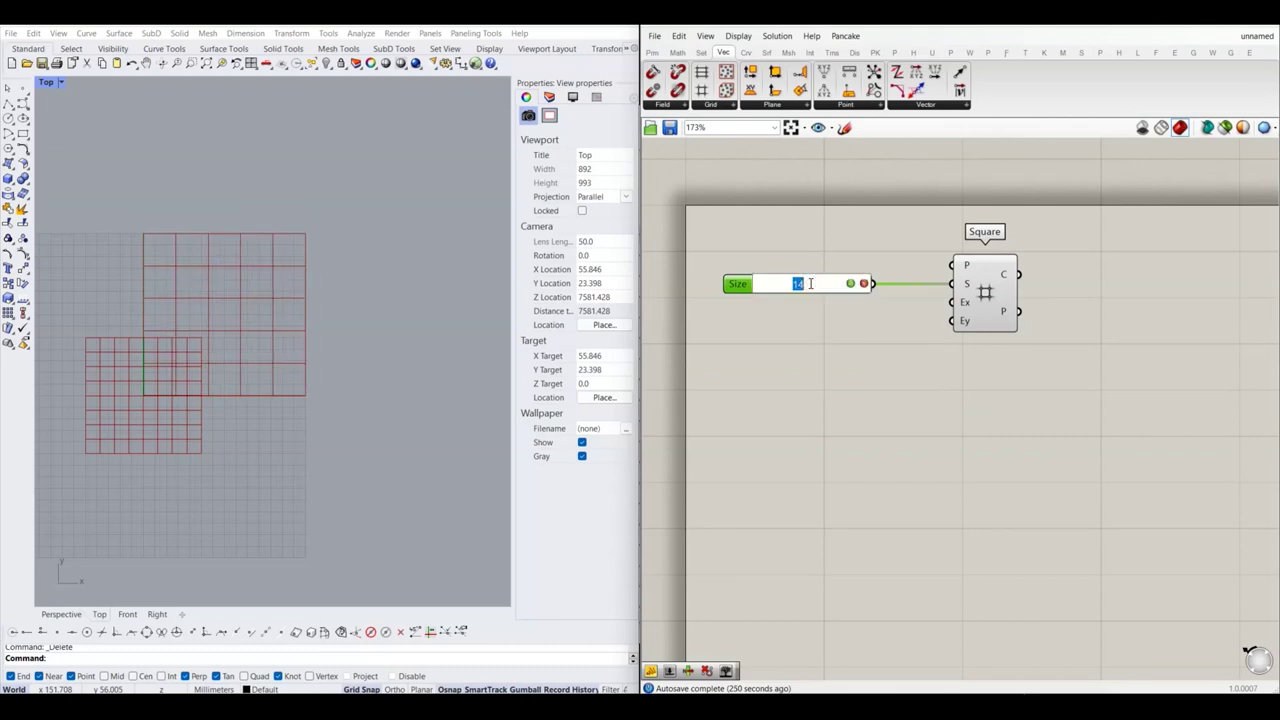
text(15)
key(Return)
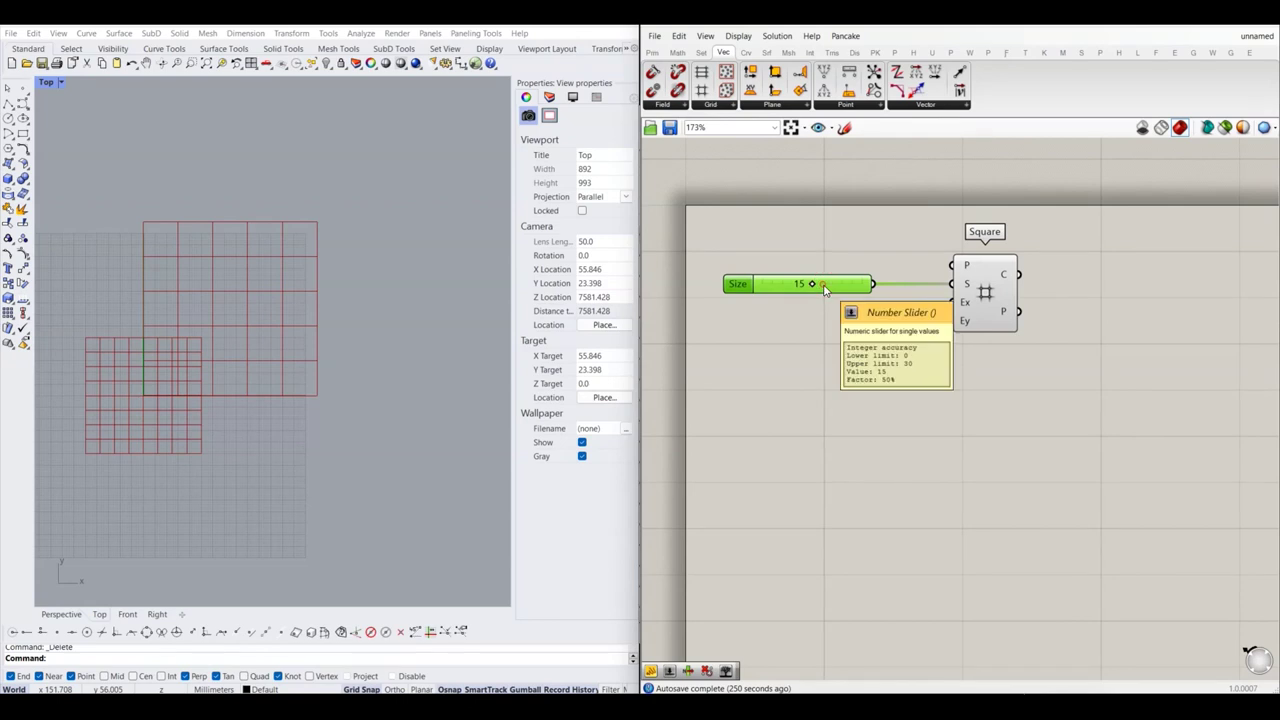
Step: Duplicate the slider as Extent X at 15, wired to the grid's Ex and Ey inputs
mouse_move(825, 288)
alt+mouse_down()
mouse_move(826, 320)
mouse_move(951, 302)
mouse_move(937, 357)
alt+mouse_up()
scroll(937, 357, down, 2)
click(936, 338)
click(918, 401)
scroll(818, 374, up, 2)
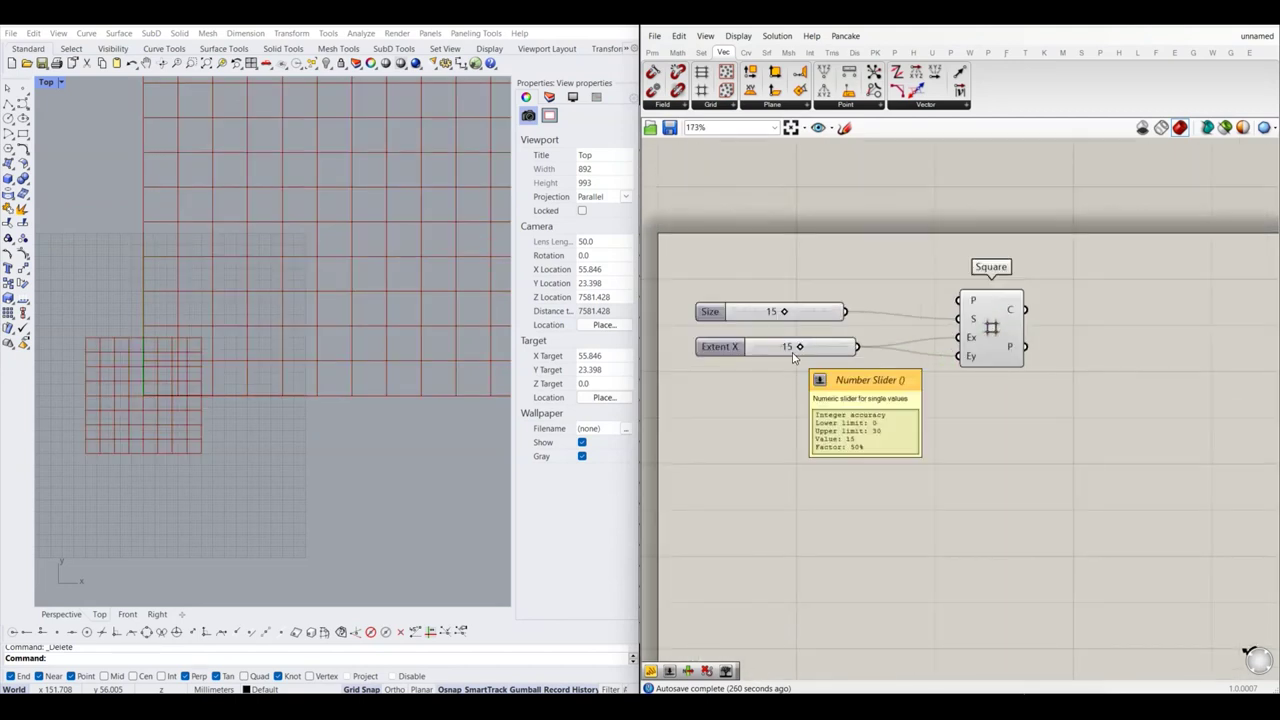
scroll(830, 370, down, 2)
scroll(198, 343, down, 2)
scroll(198, 343, down, 2)
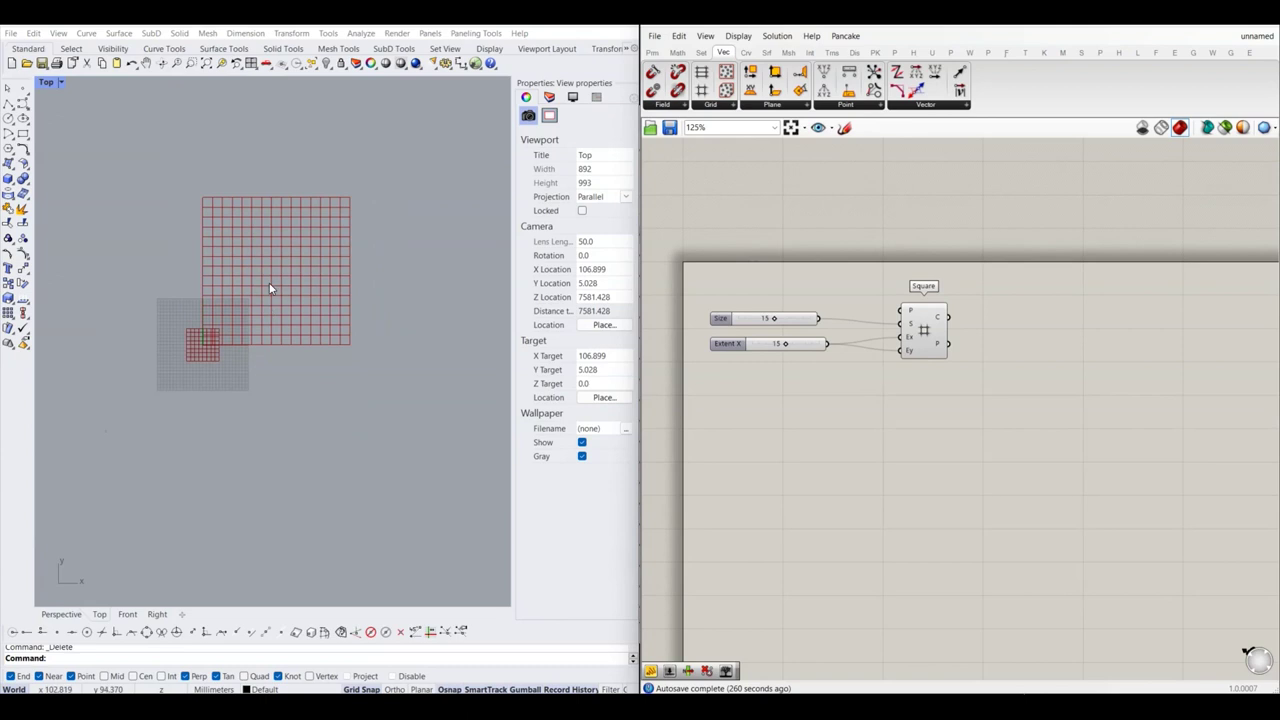
scroll(266, 337, up, 3)
scroll(298, 355, up, 1)
Step: Turn off the Square grid's preview in Rhino
right_drag(265, 332, 271, 355)
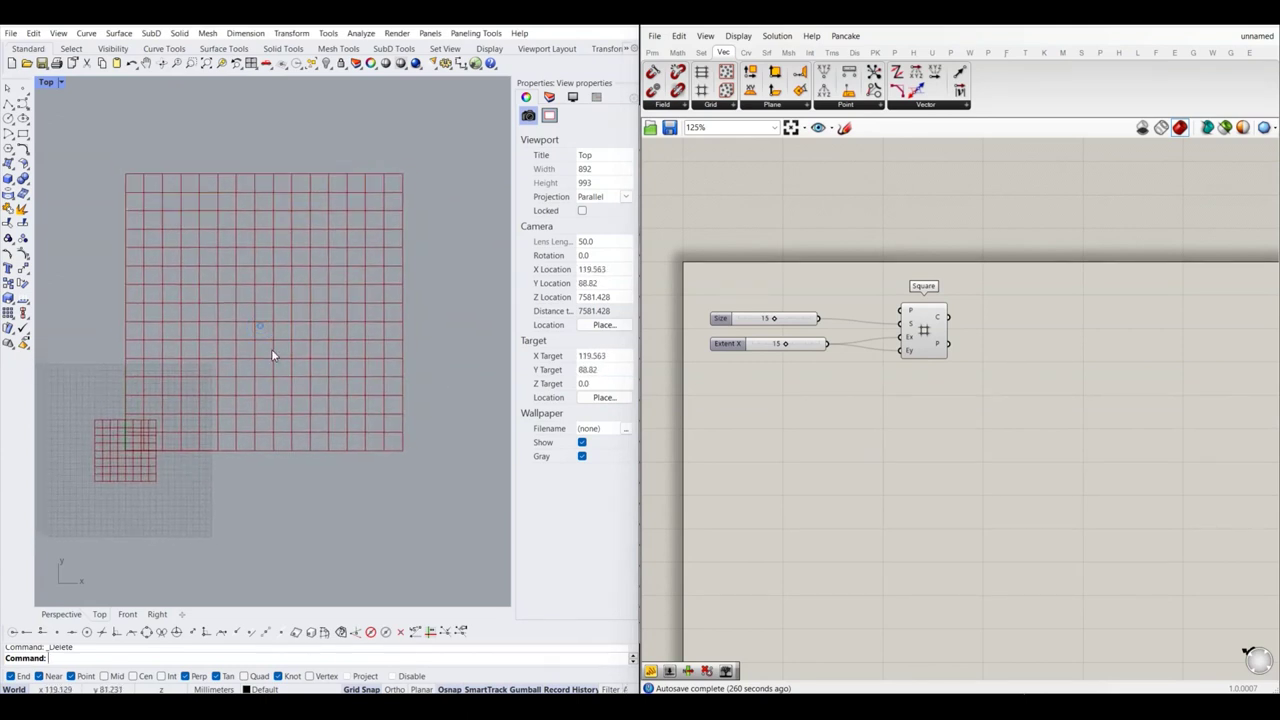
scroll(932, 318, up, 2)
right_drag(932, 313, 796, 358)
right_click(776, 346)
click(822, 368)
scroll(860, 371, up, 2)
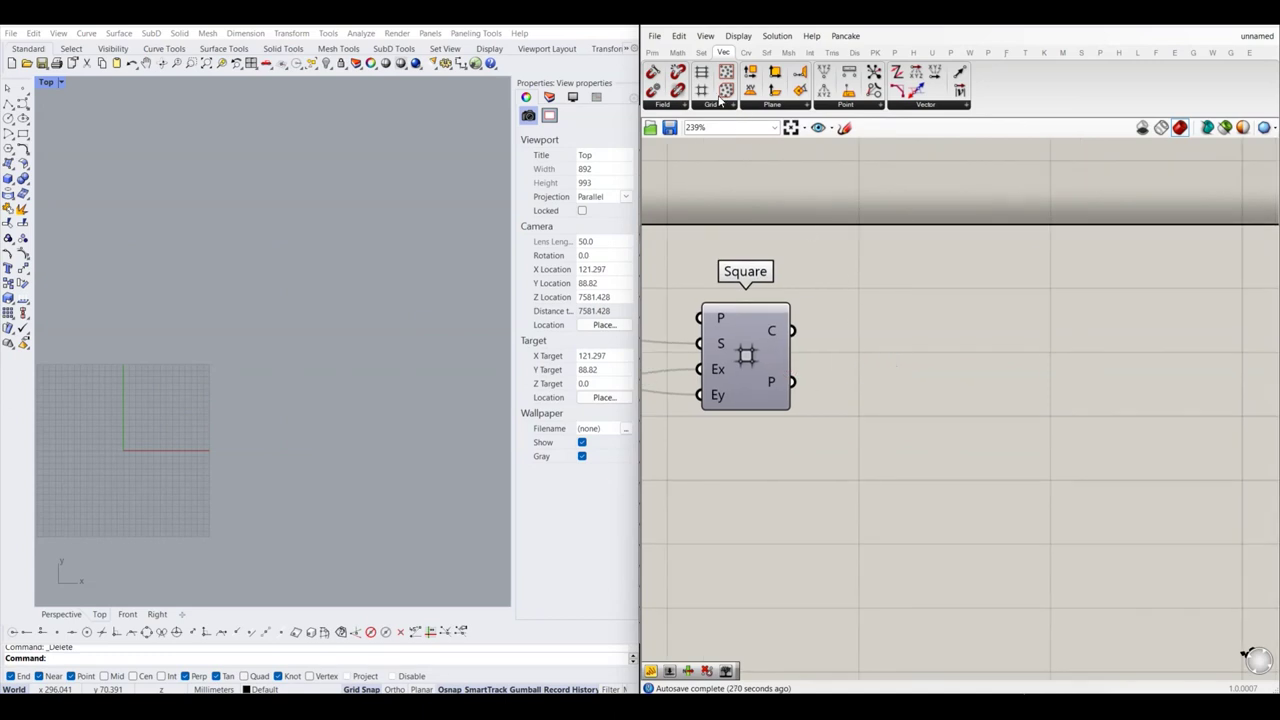
Step: Collect Square's grid points in a Point parameter and flatten the point list
click(652, 52)
mouse_move(653, 72)
mouse_down()
mouse_move(864, 388)
mouse_move(786, 385)
mouse_up()
scroll(862, 388, up, 2)
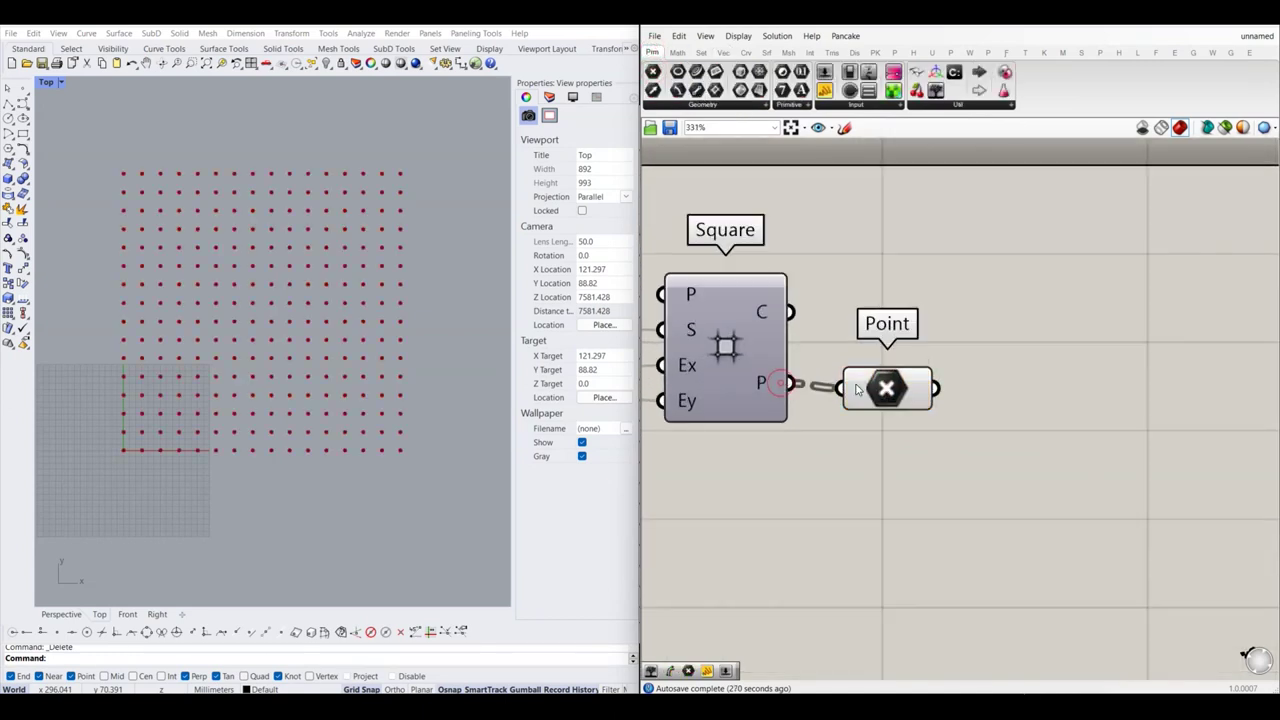
right_click(765, 383)
click(800, 447)
drag(887, 388, 912, 385)
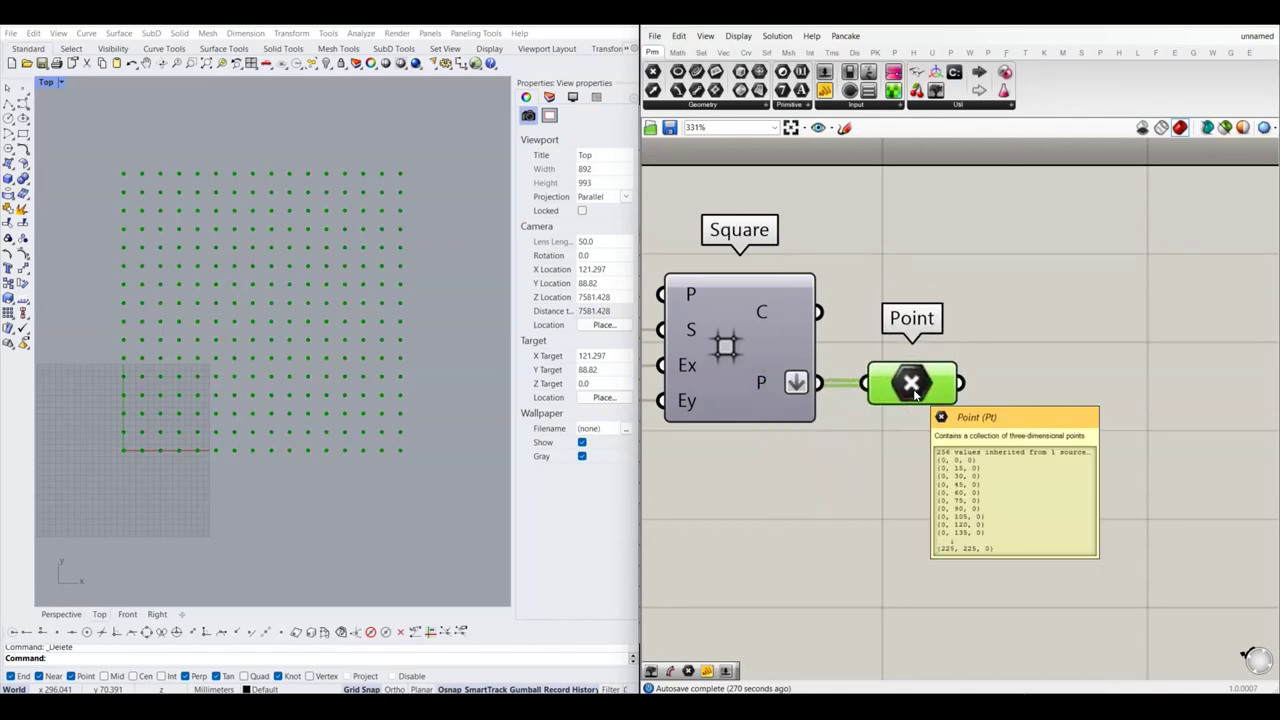
scroll(912, 393, down, 2)
scroll(915, 390, down, 2)
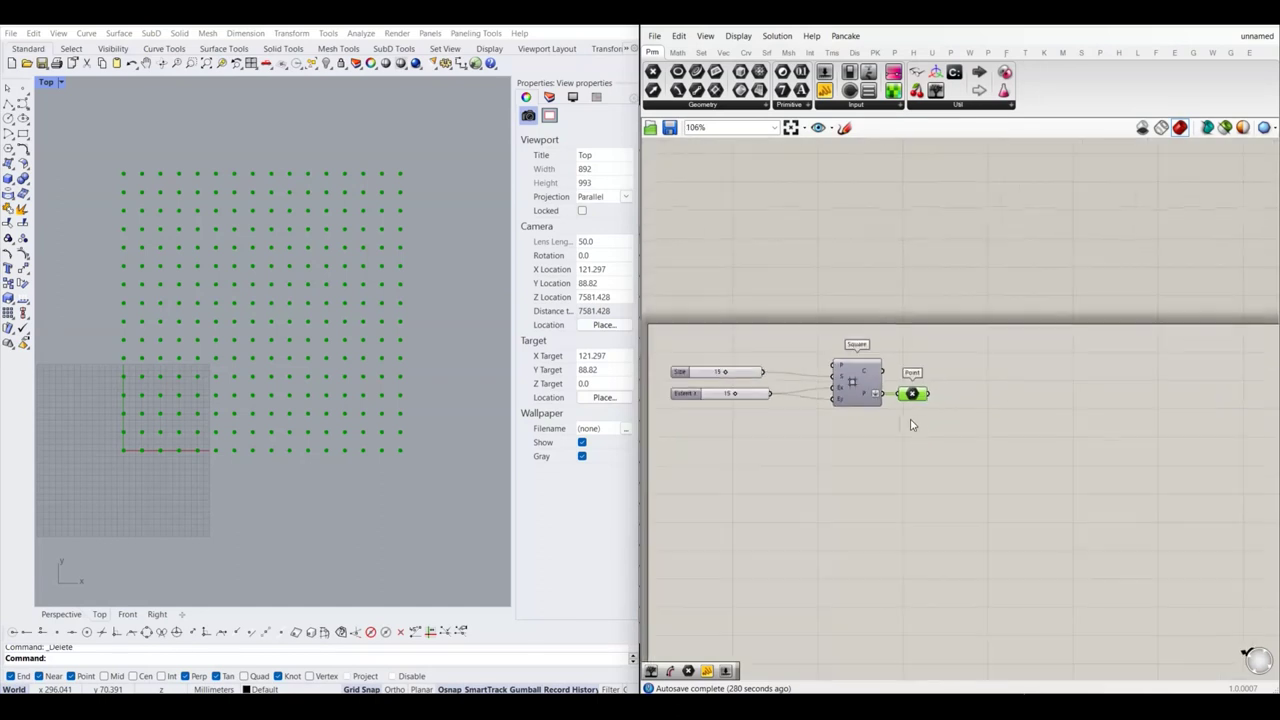
scroll(918, 388, down, 1)
click(892, 376)
scroll(797, 374, up, 1)
Step: Add a second Point parameter for the attractors
drag(653, 72, 731, 355)
scroll(654, 372, up, 1)
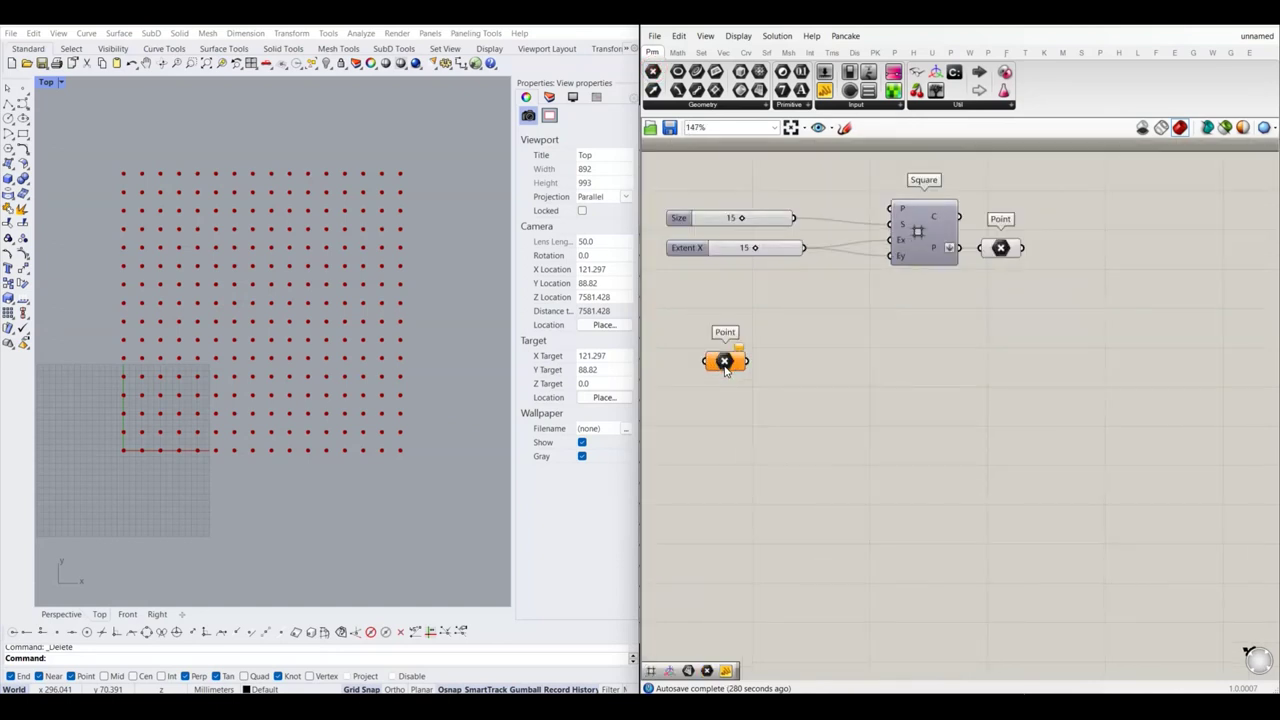
scroll(654, 372, up, 1)
scroll(228, 338, up, 1)
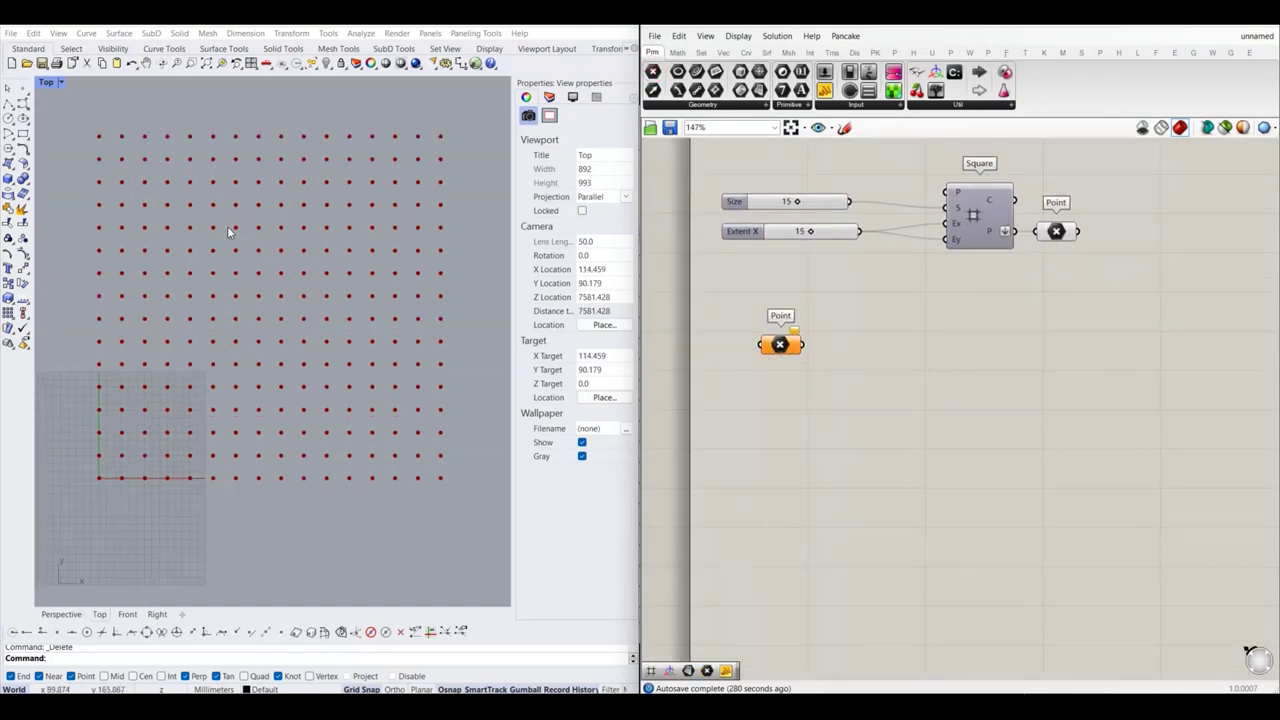
Step: Pick three attractor points on the Rhino grid via Set Multiple Points
right_click(781, 346)
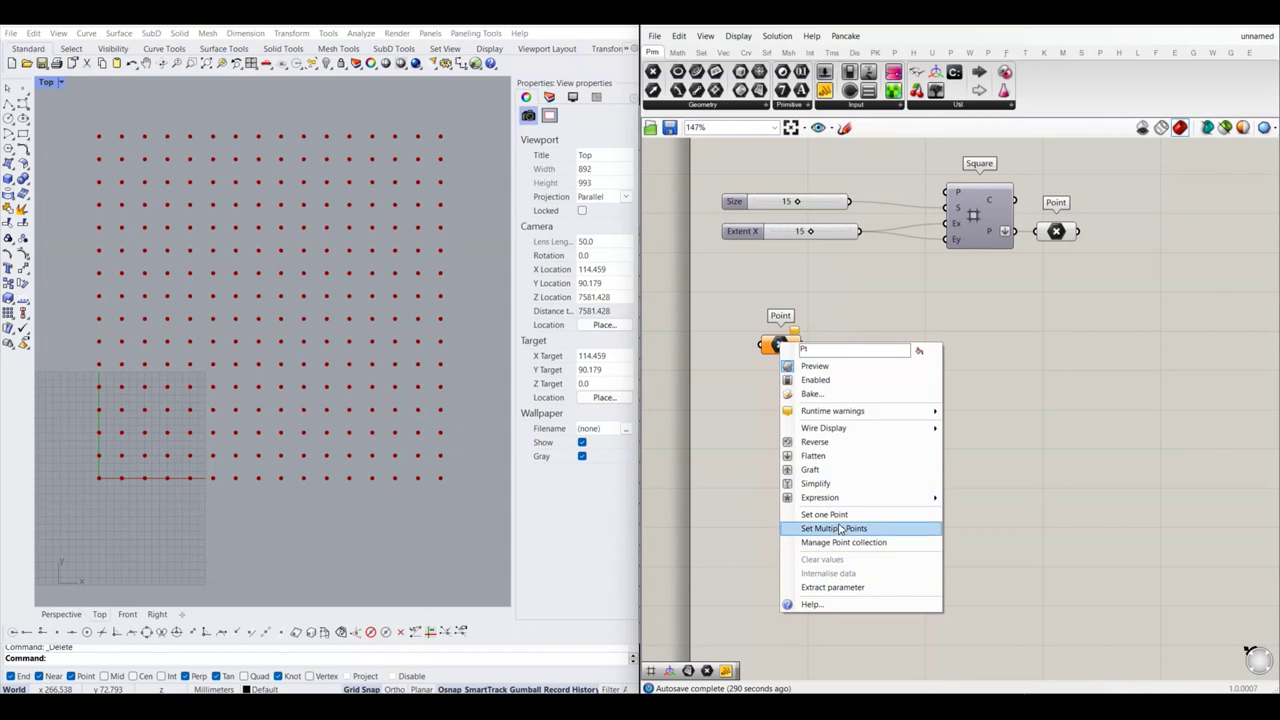
click(834, 528)
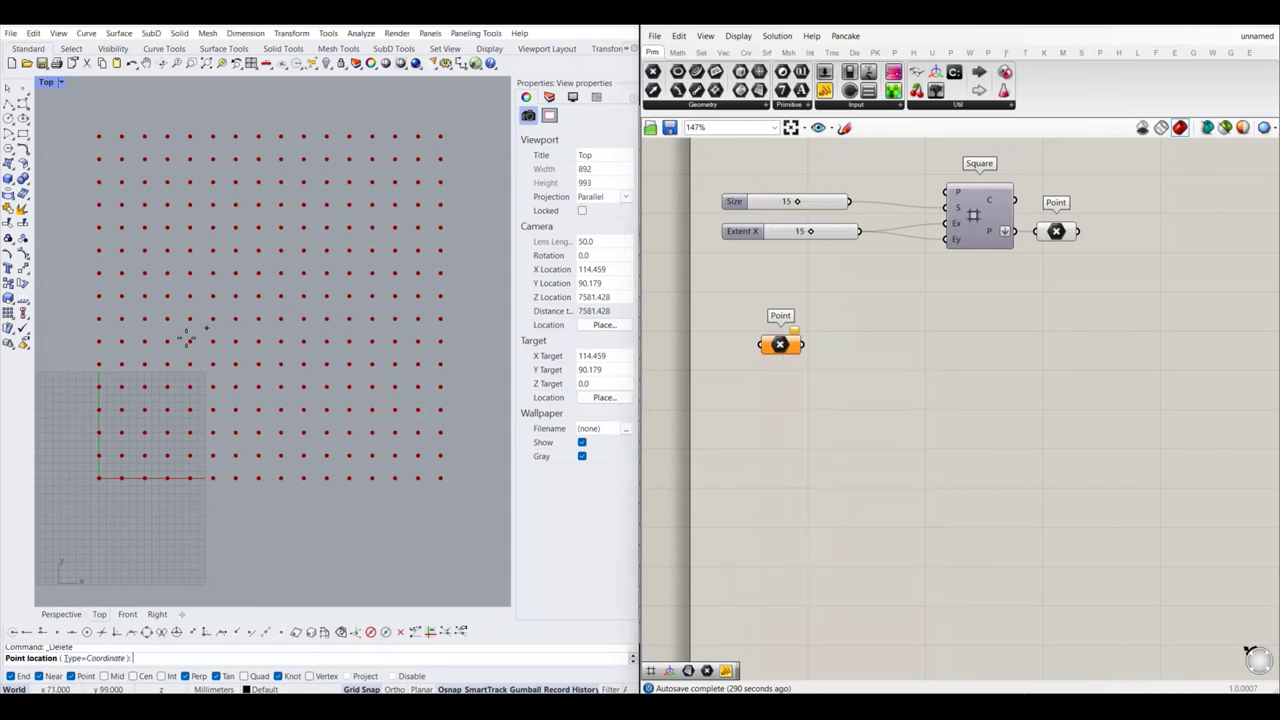
click(185, 204)
click(346, 204)
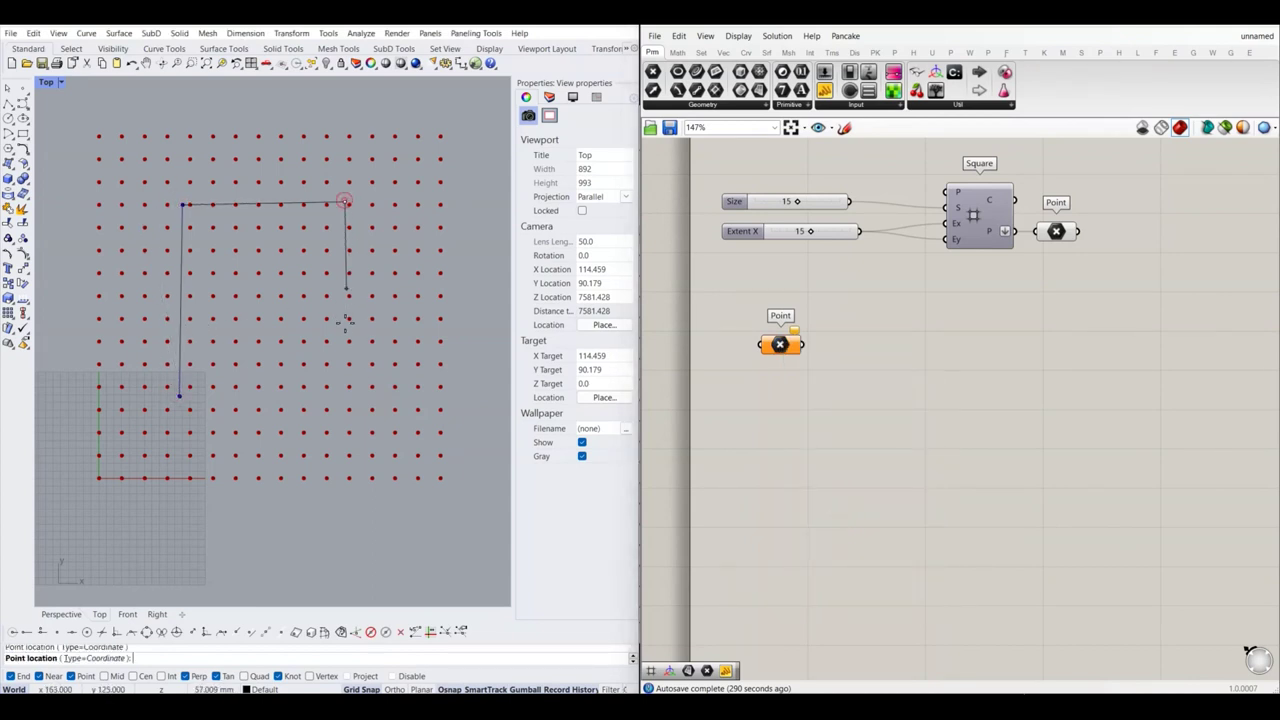
click(342, 392)
right_click(380, 388)
scroll(380, 388, up, 2)
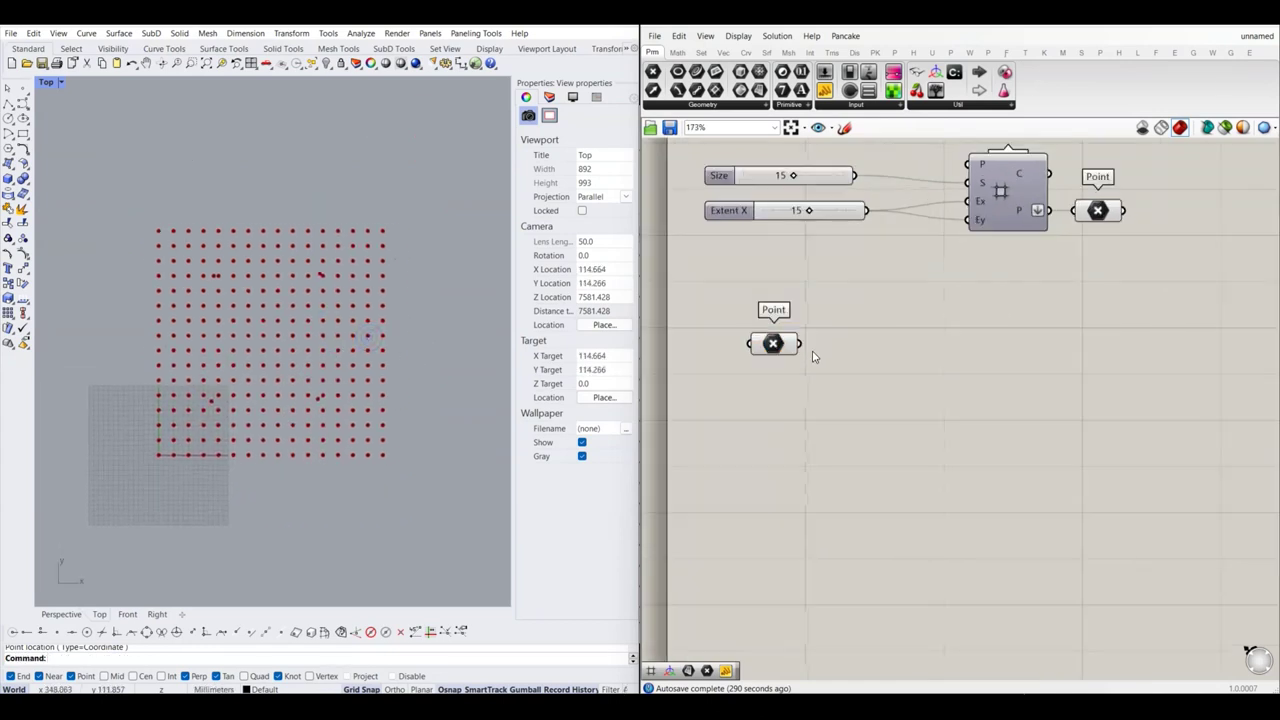
scroll(813, 349, up, 2)
scroll(270, 283, down, 3)
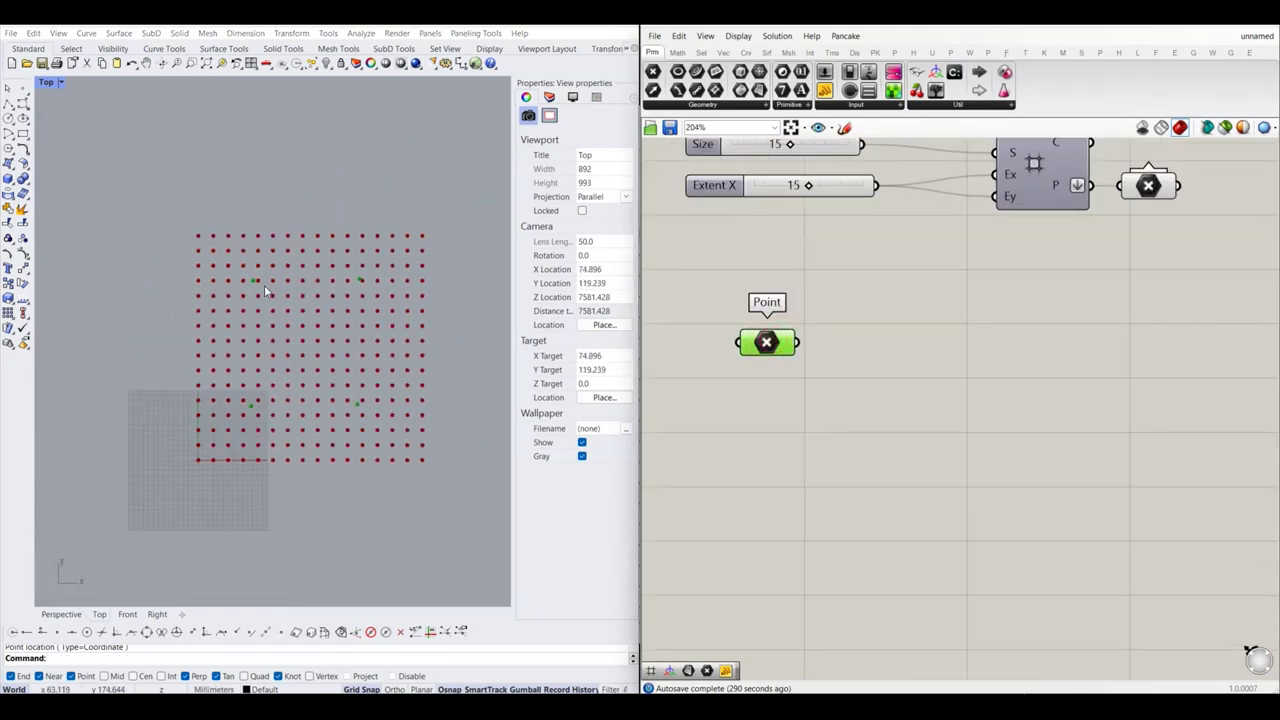
click(855, 446)
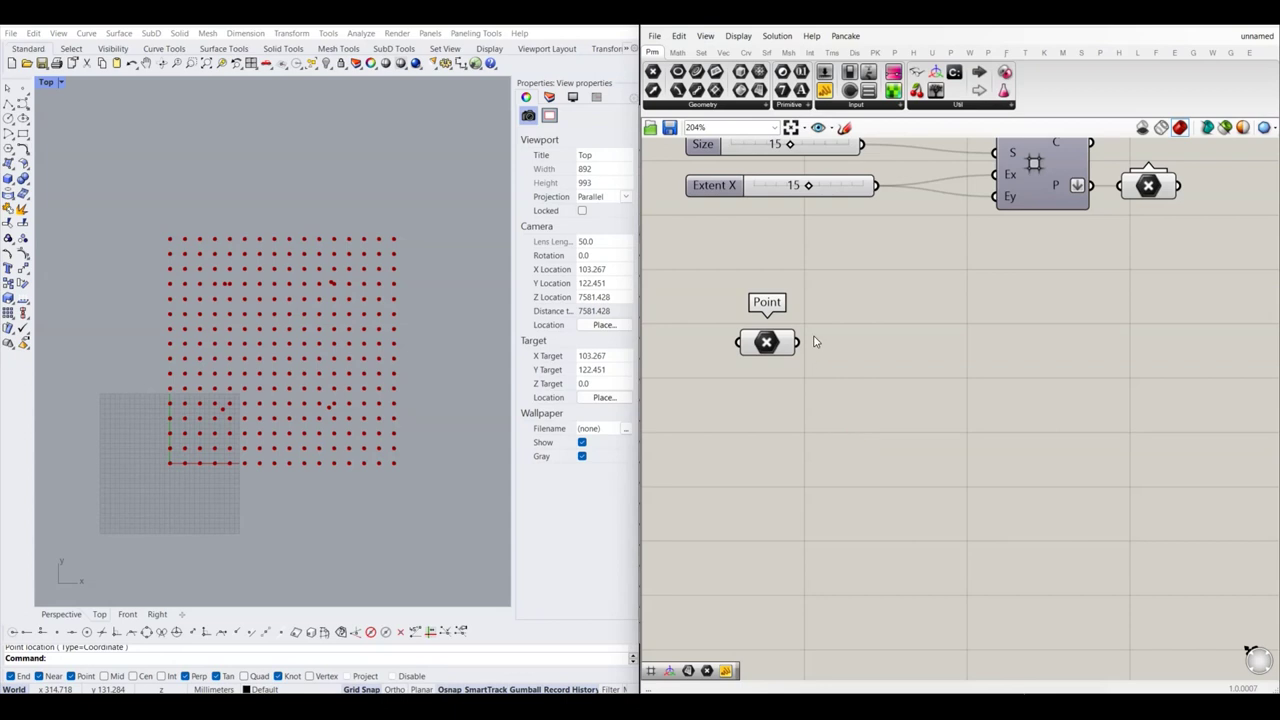
scroll(806, 336, down, 2)
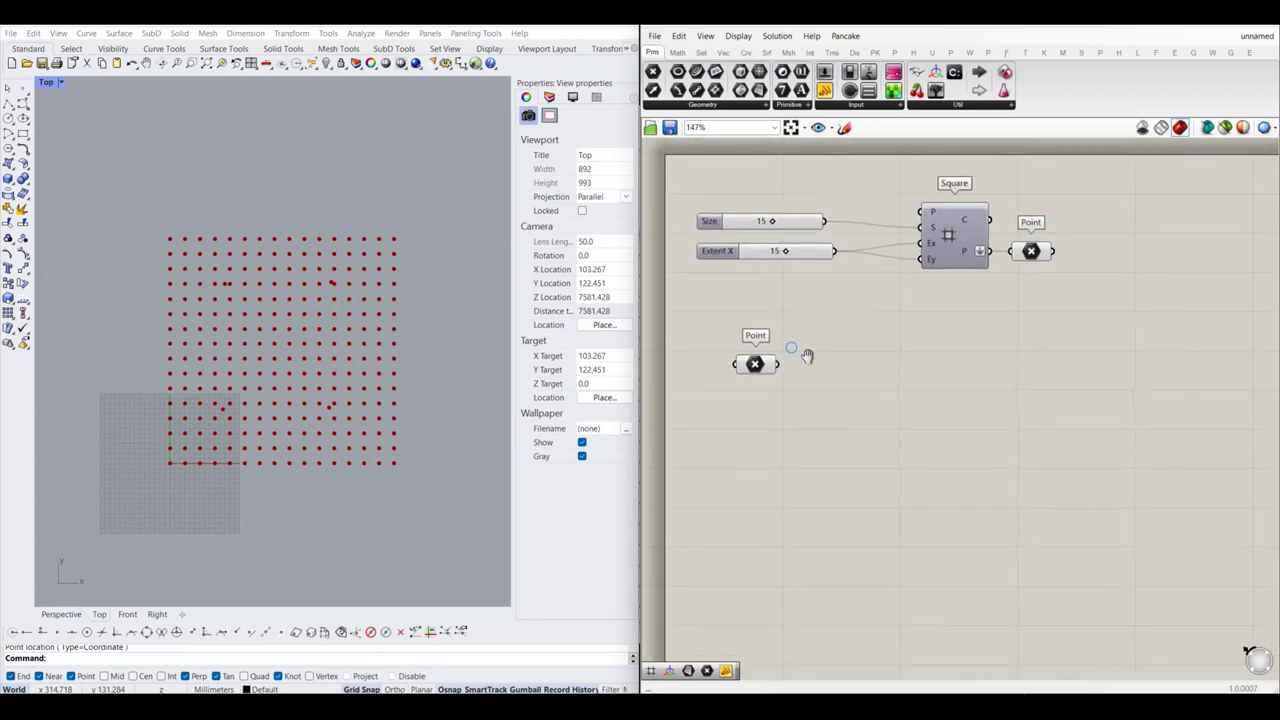
Step: Add a Closest Points component fed by the attractor points and the grid points
click(725, 52)
click(860, 106)
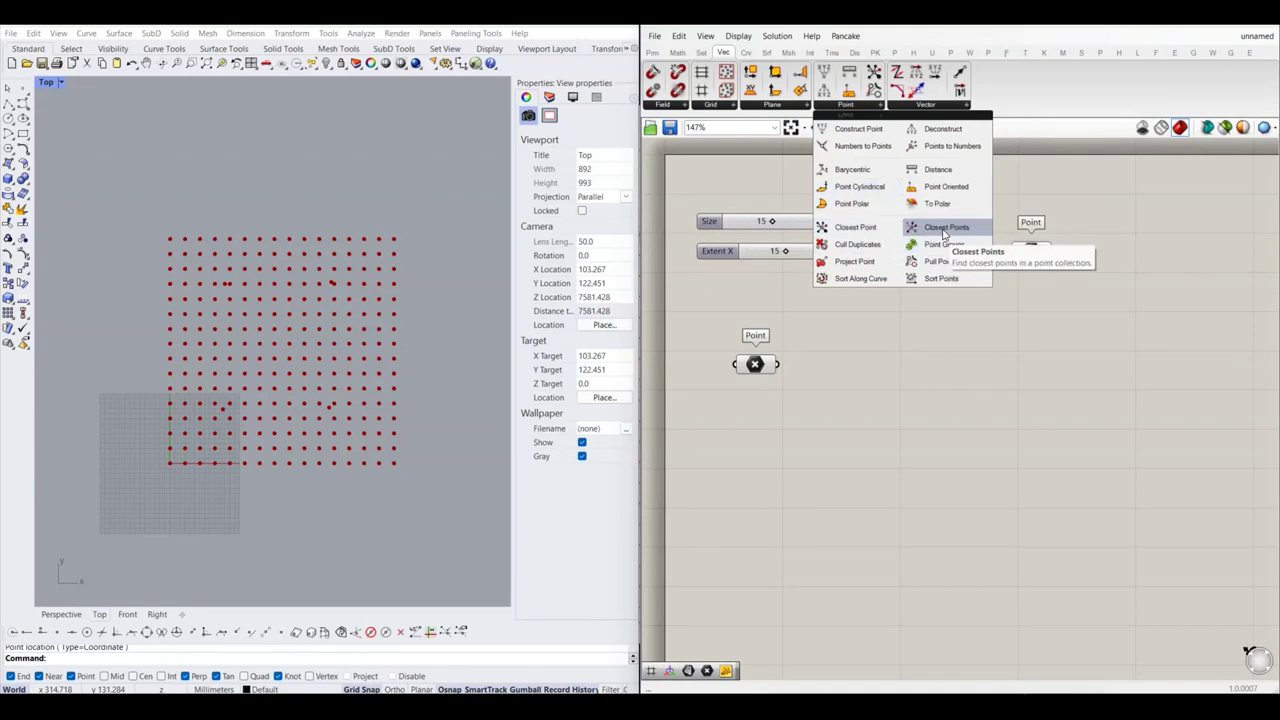
click(944, 233)
click(905, 366)
scroll(800, 364, up, 1)
drag(773, 363, 985, 330)
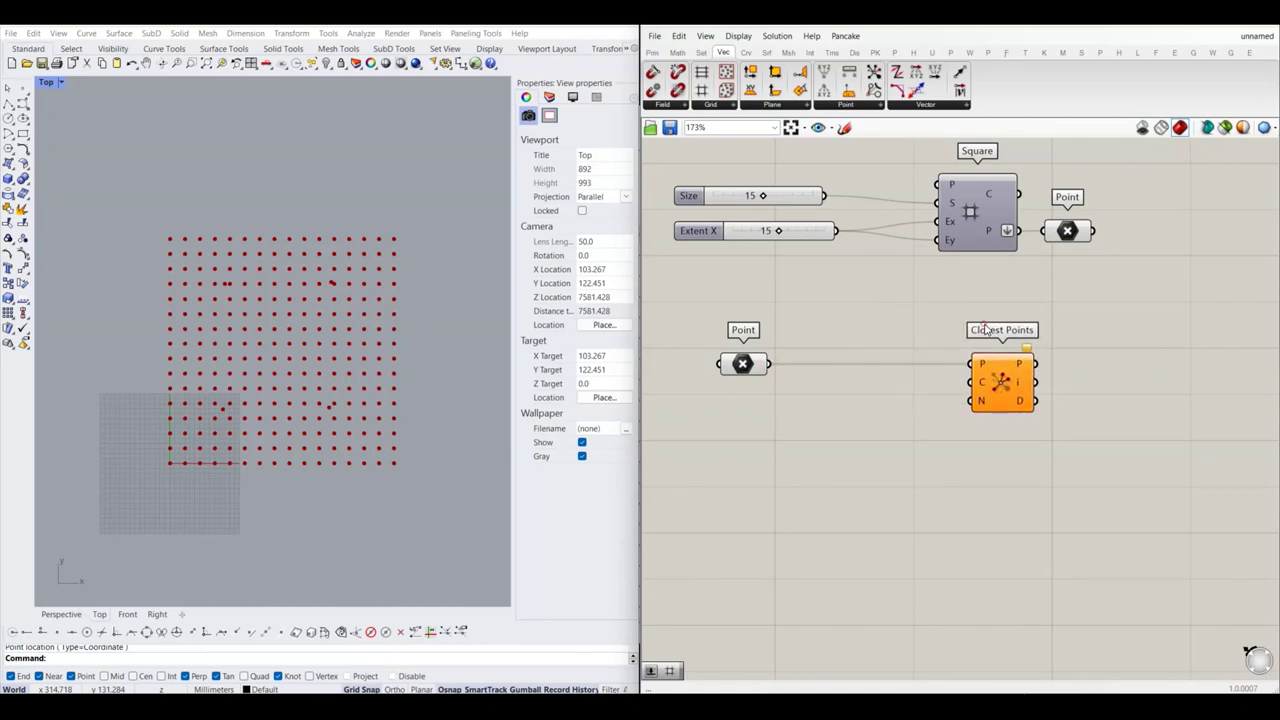
right_drag(985, 330, 949, 344)
mouse_move(984, 244)
mouse_down()
mouse_move(912, 385)
mouse_move(932, 396)
mouse_up()
right_drag(997, 456, 971, 434)
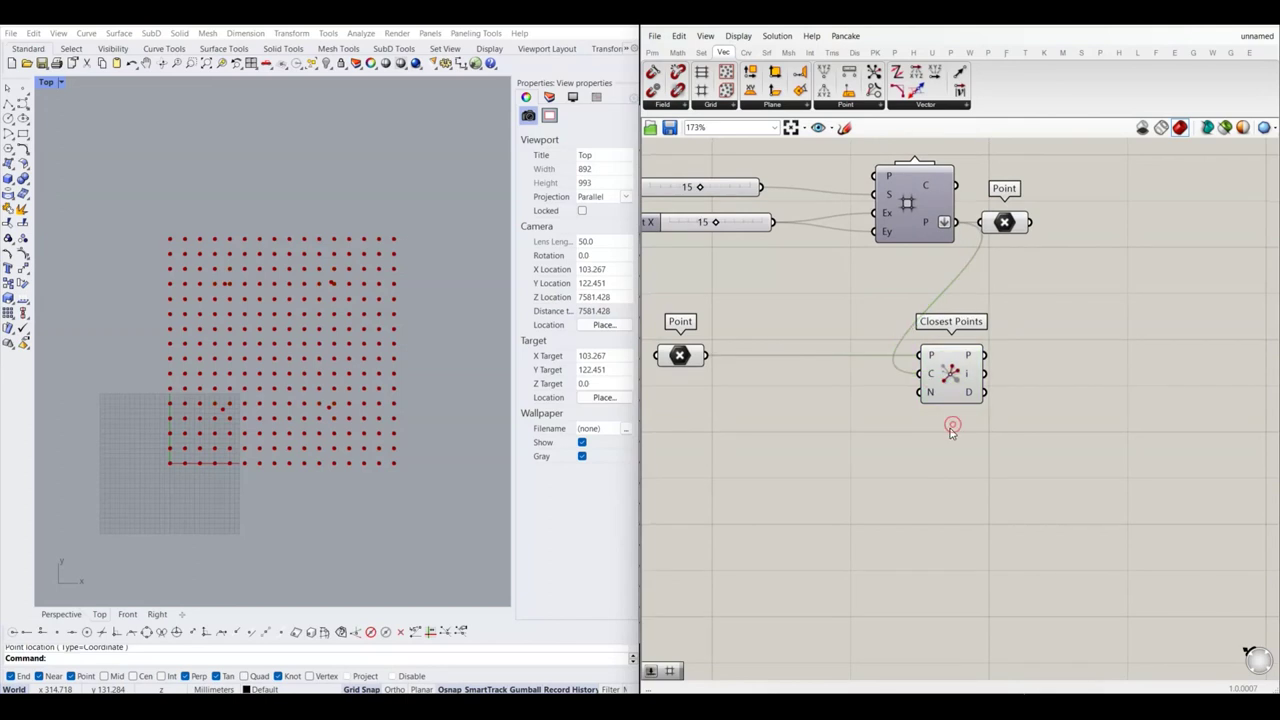
scroll(950, 425, up, 3)
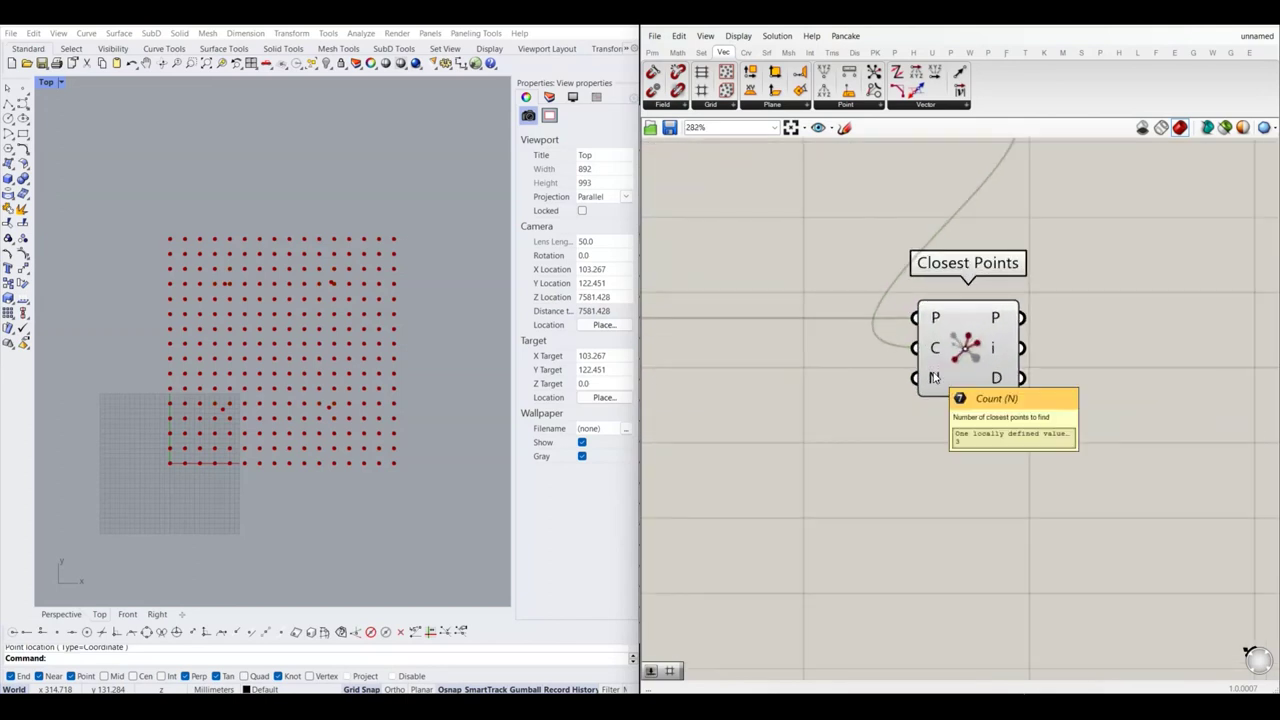
scroll(932, 378, down, 5)
Step: Search the canvas for a slider, deleting a mistakenly placed Power of 10 component
double_click(878, 403)
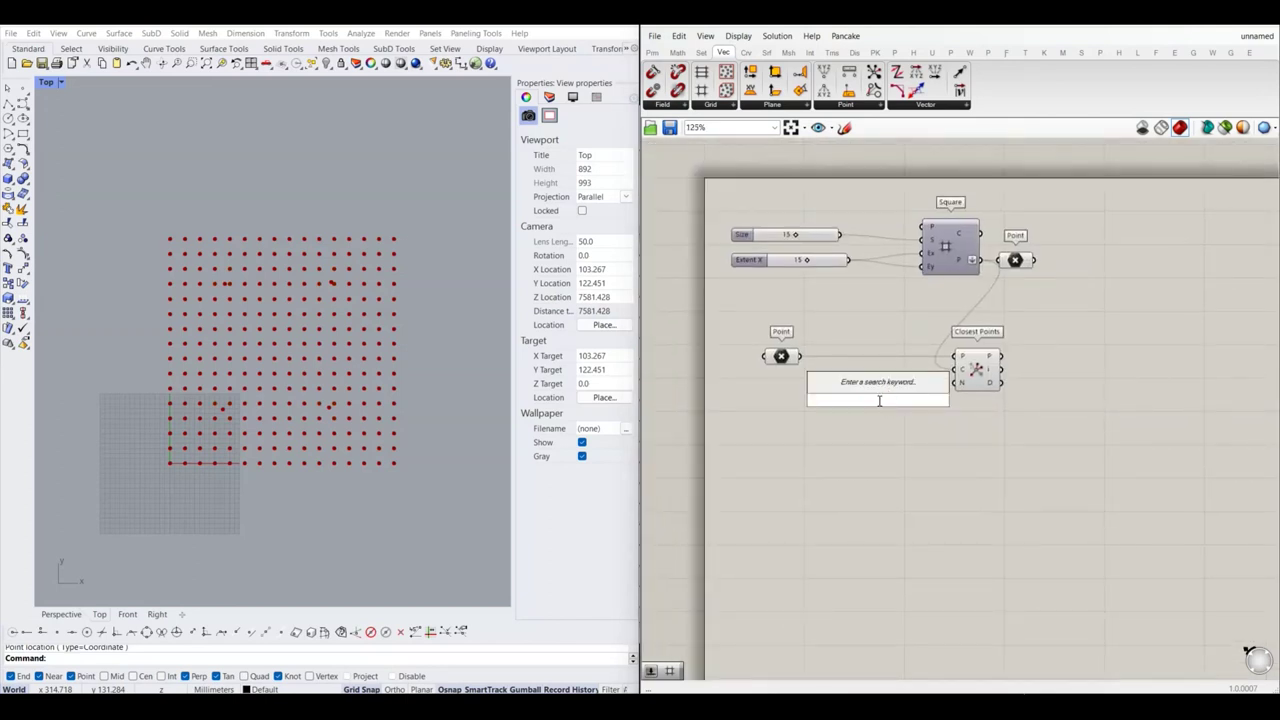
text(15)
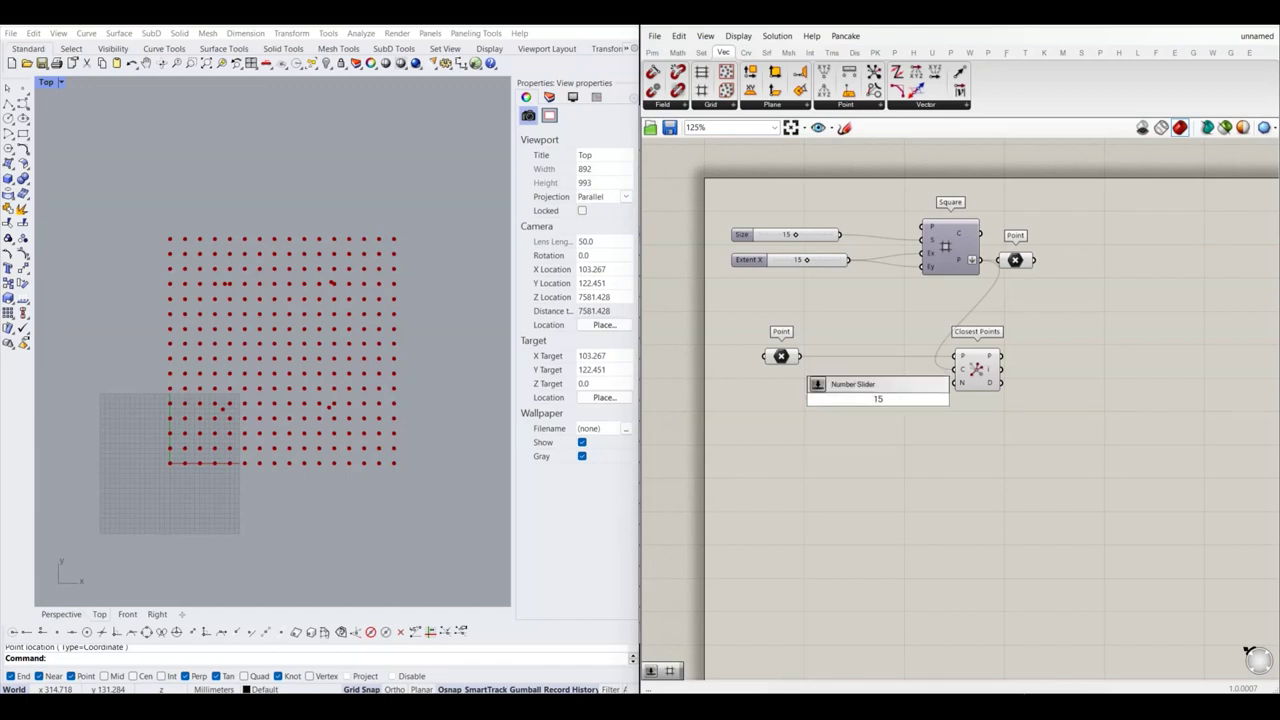
key(BackSpace)
text(10)
key(Return)
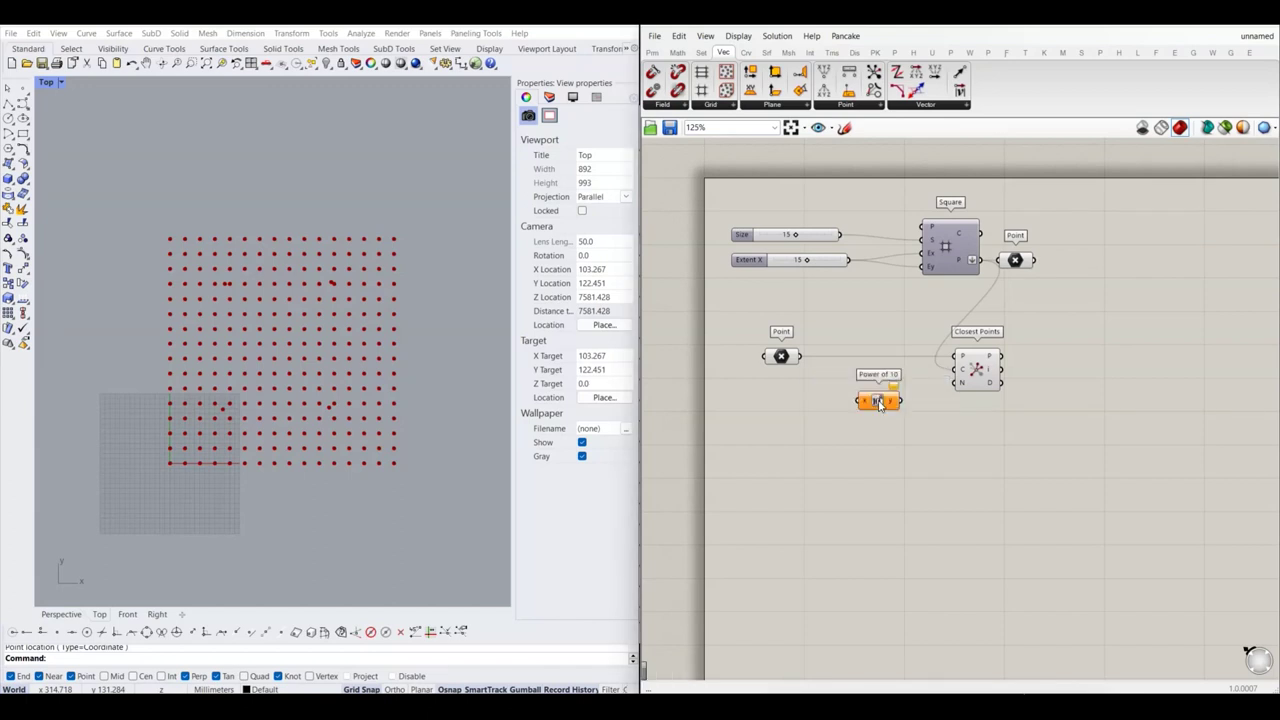
key(Delete)
Step: Add a Count slider set to 20 wired into Closest Points' N input
double_click(879, 404)
text(20)
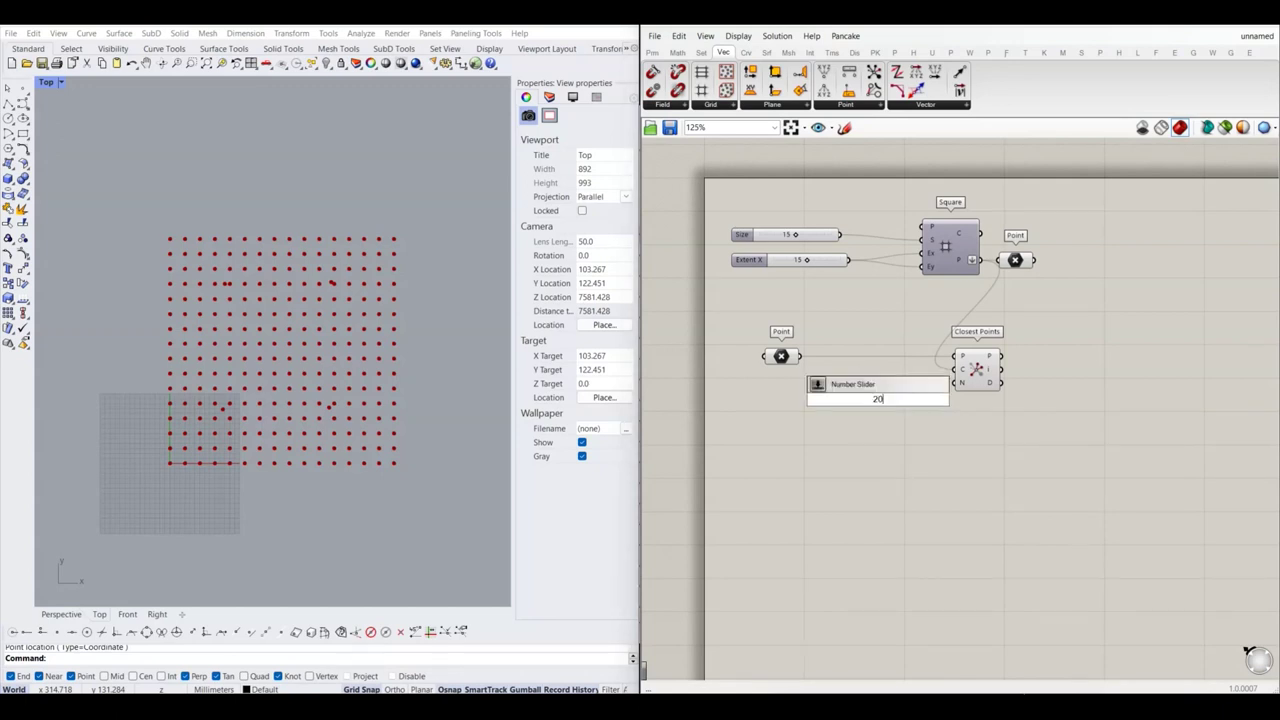
key(Return)
scroll(879, 400, up, 2)
mouse_move(958, 398)
mouse_down()
mouse_move(873, 401)
mouse_move(982, 375)
mouse_up()
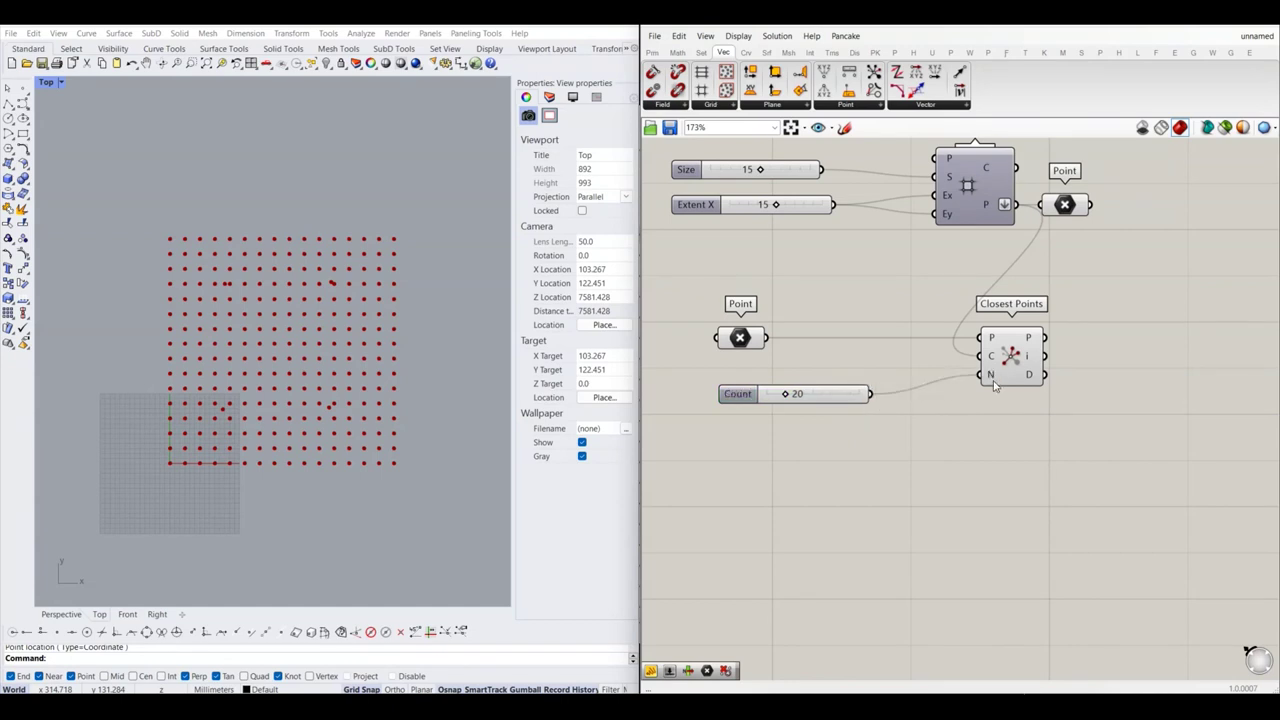
right_drag(1086, 384, 1006, 409)
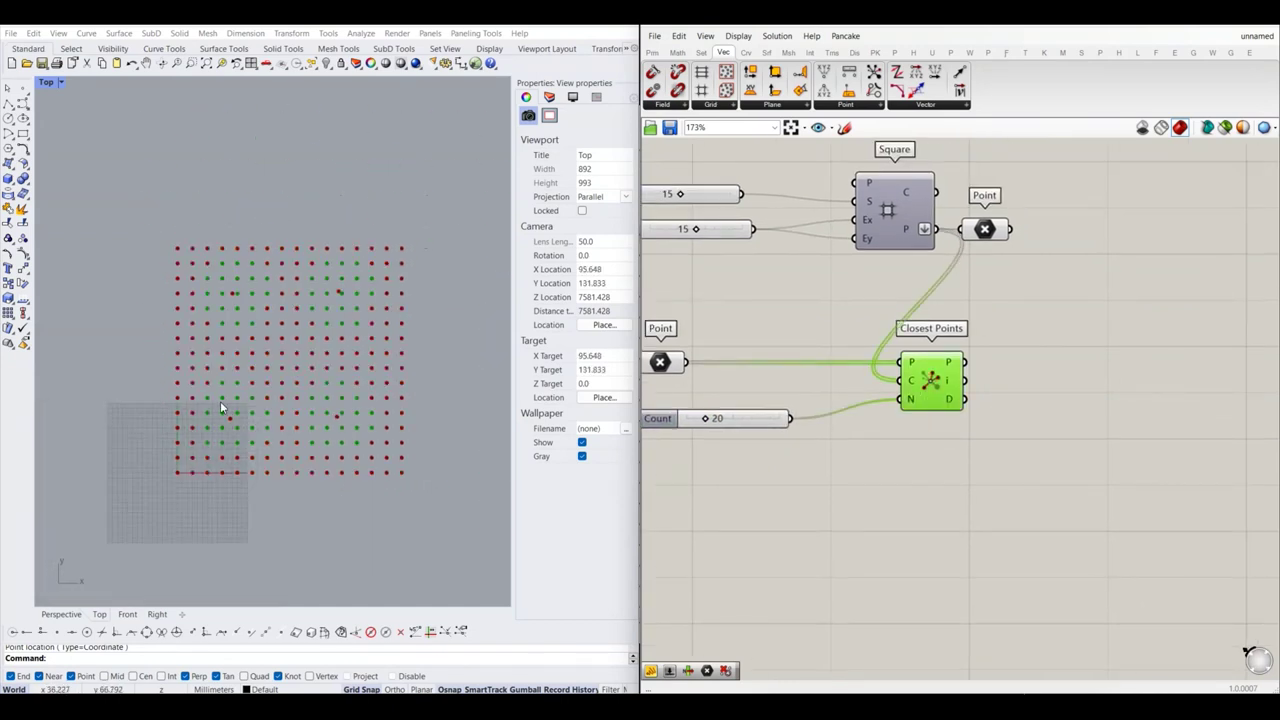
scroll(218, 340, up, 3)
scroll(254, 366, down, 2)
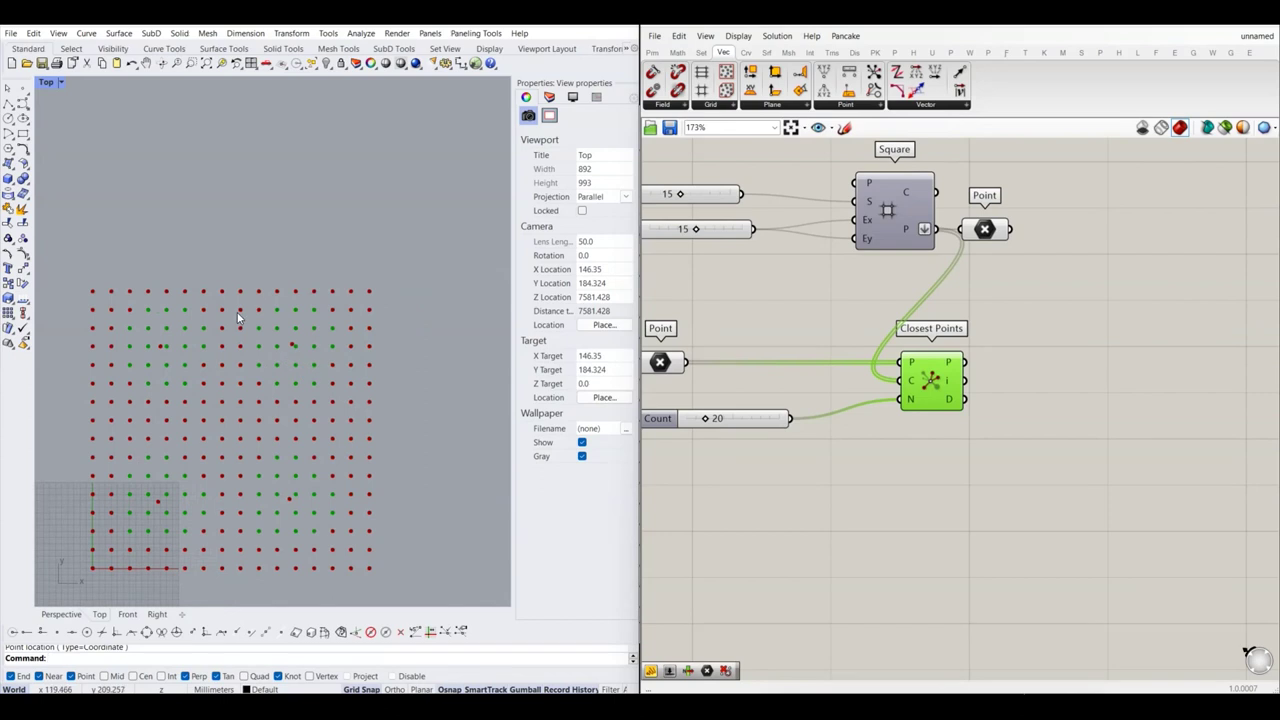
right_drag(263, 361, 313, 329)
Step: Set four attractor points picked on the Rhino grid via Set Multiple Points
click(866, 507)
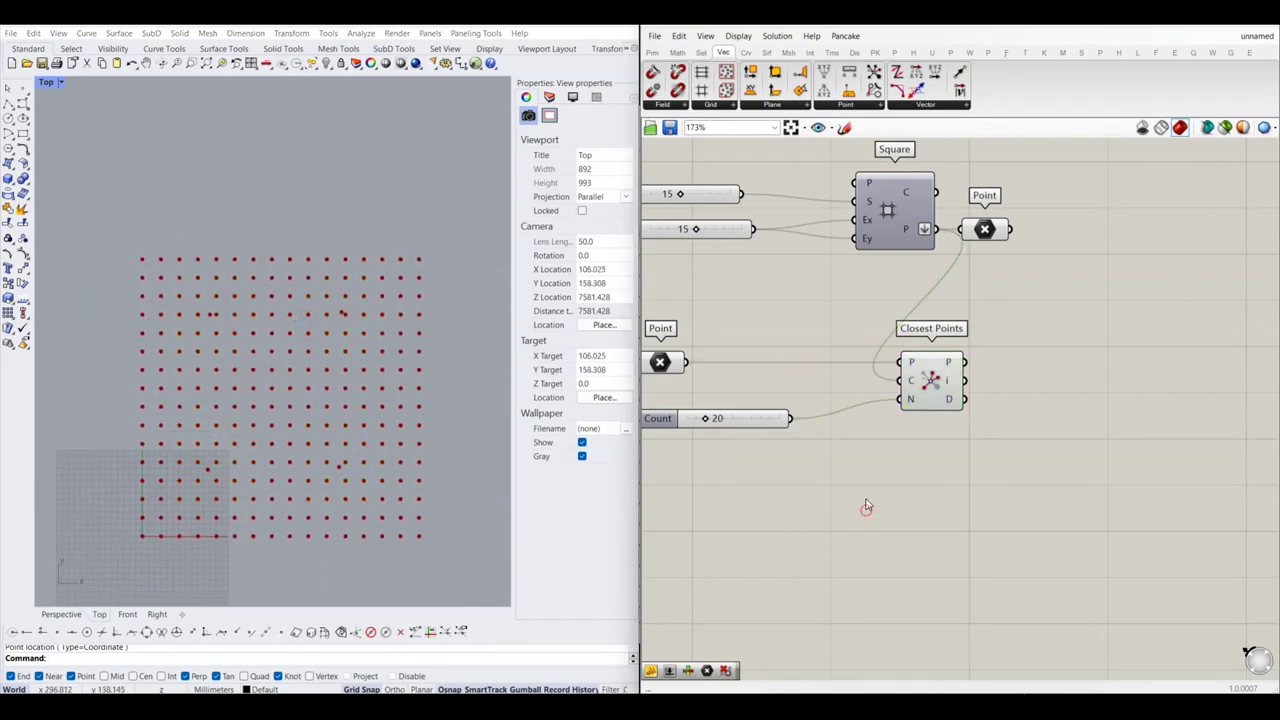
scroll(866, 507, down, 2)
right_click(769, 364)
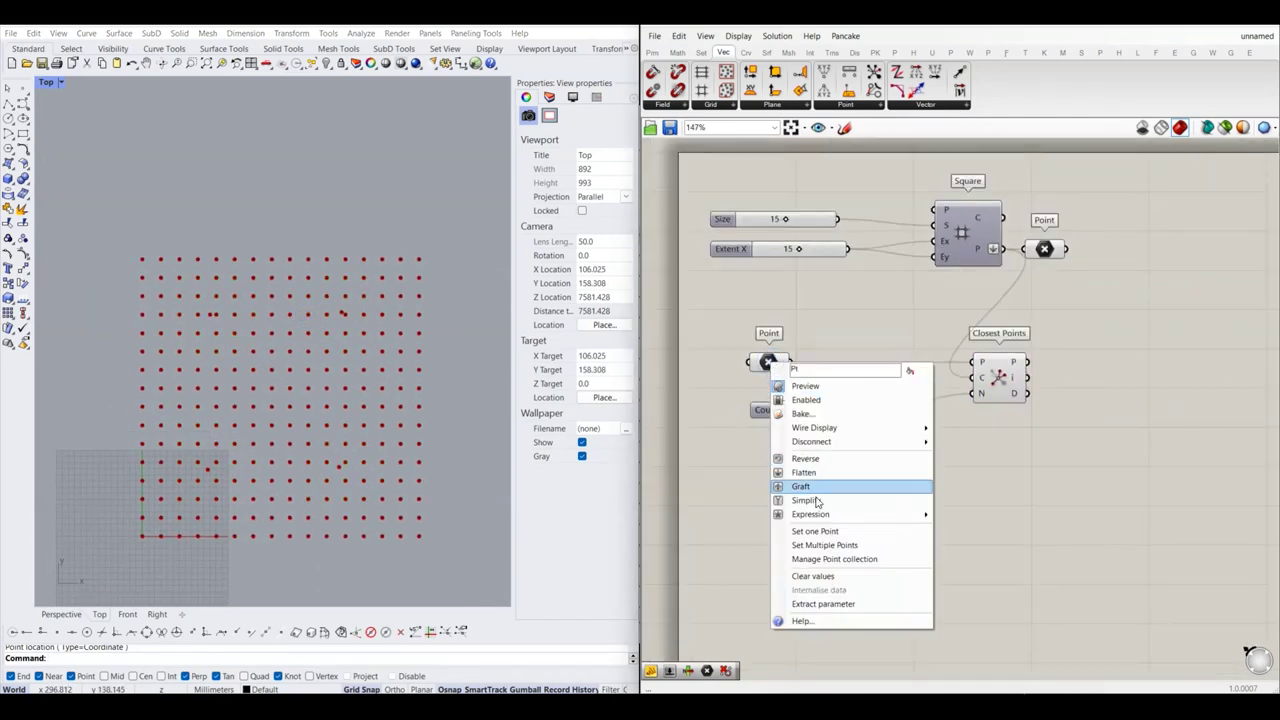
click(826, 549)
scroll(208, 350, up, 1)
click(212, 327)
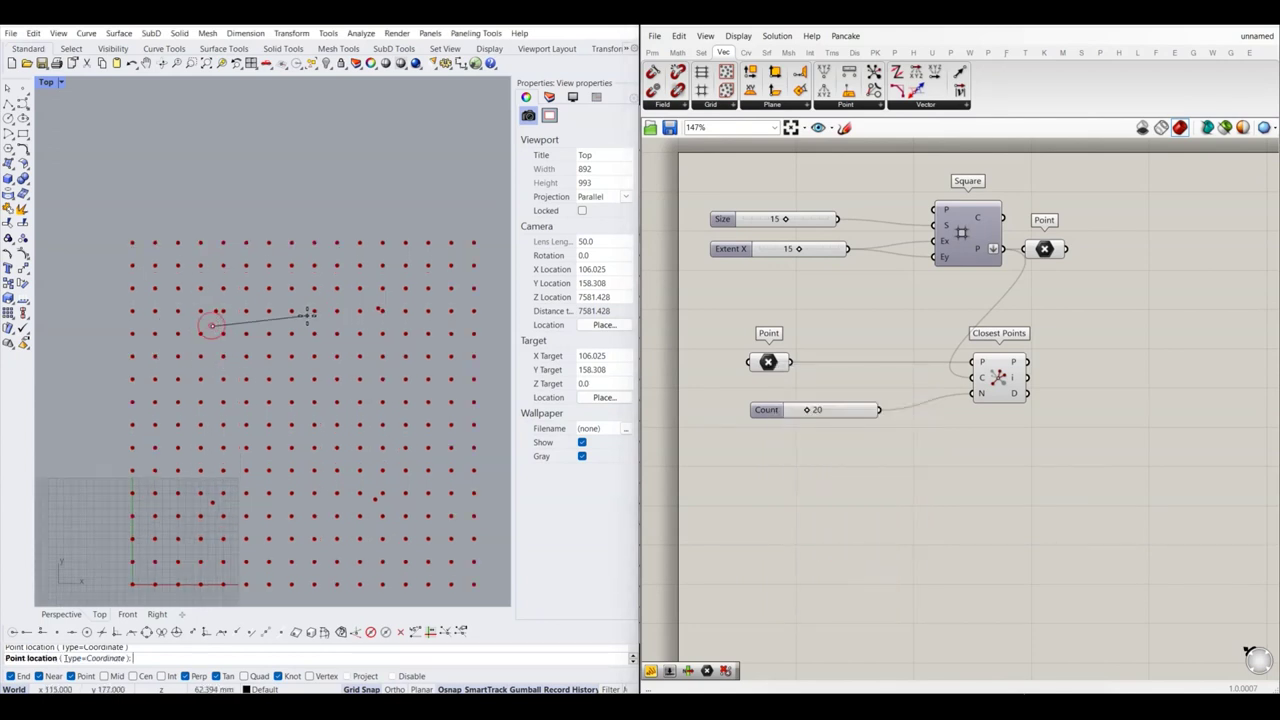
click(316, 319)
click(412, 492)
click(214, 497)
key(Return)
scroll(271, 448, down, 2)
Step: Preview the nearest grid points found by Closest Points, then re-pick the attractor points
click(995, 385)
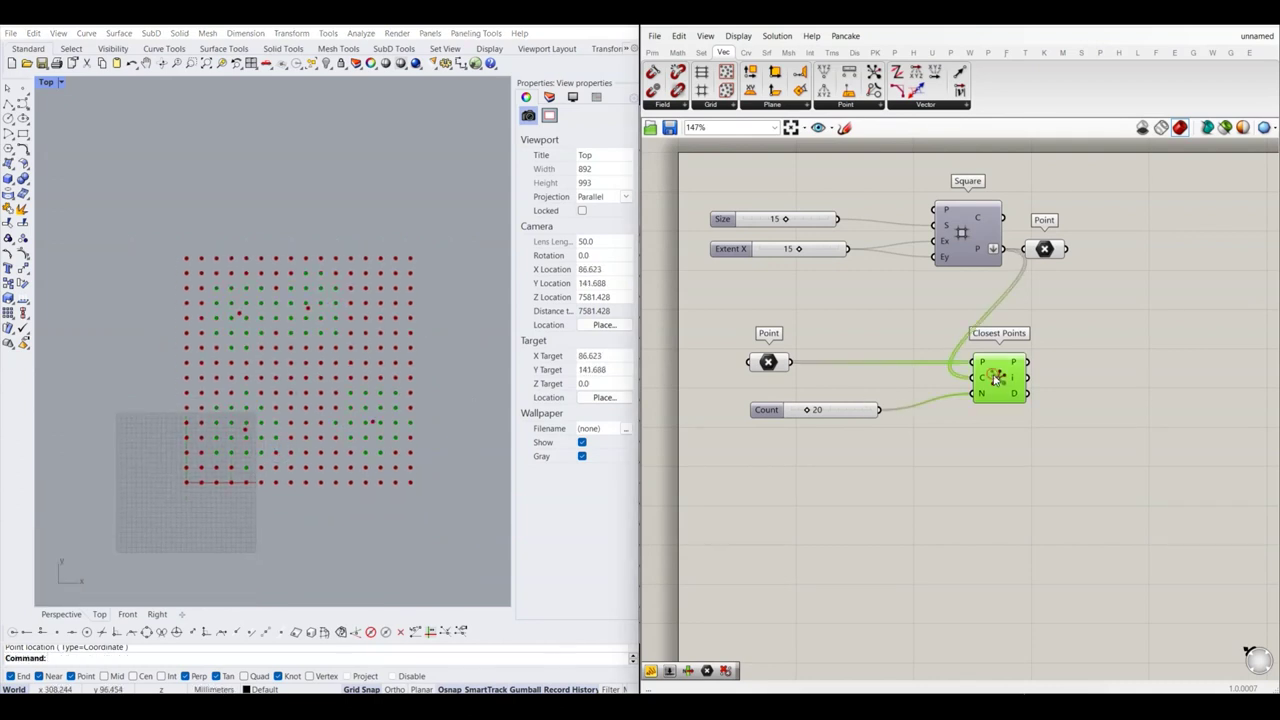
scroll(257, 314, up, 2)
scroll(316, 294, down, 1)
scroll(329, 307, down, 1)
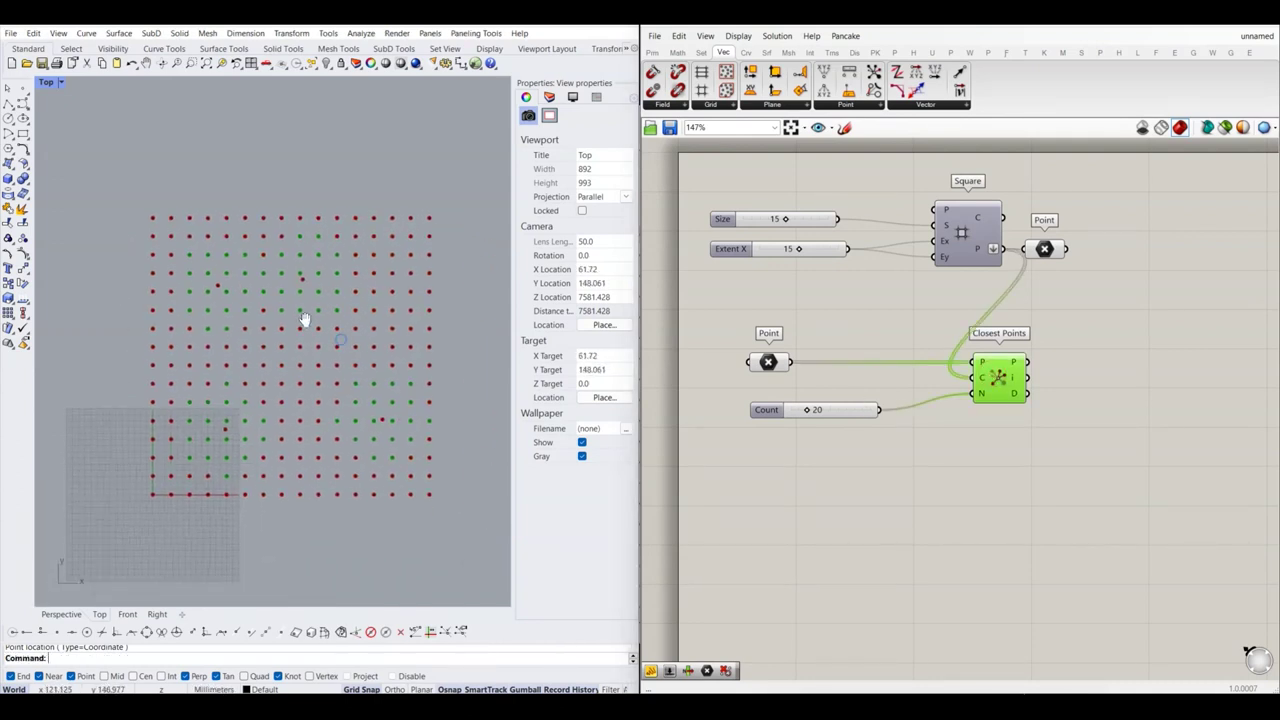
right_click(766, 364)
click(822, 543)
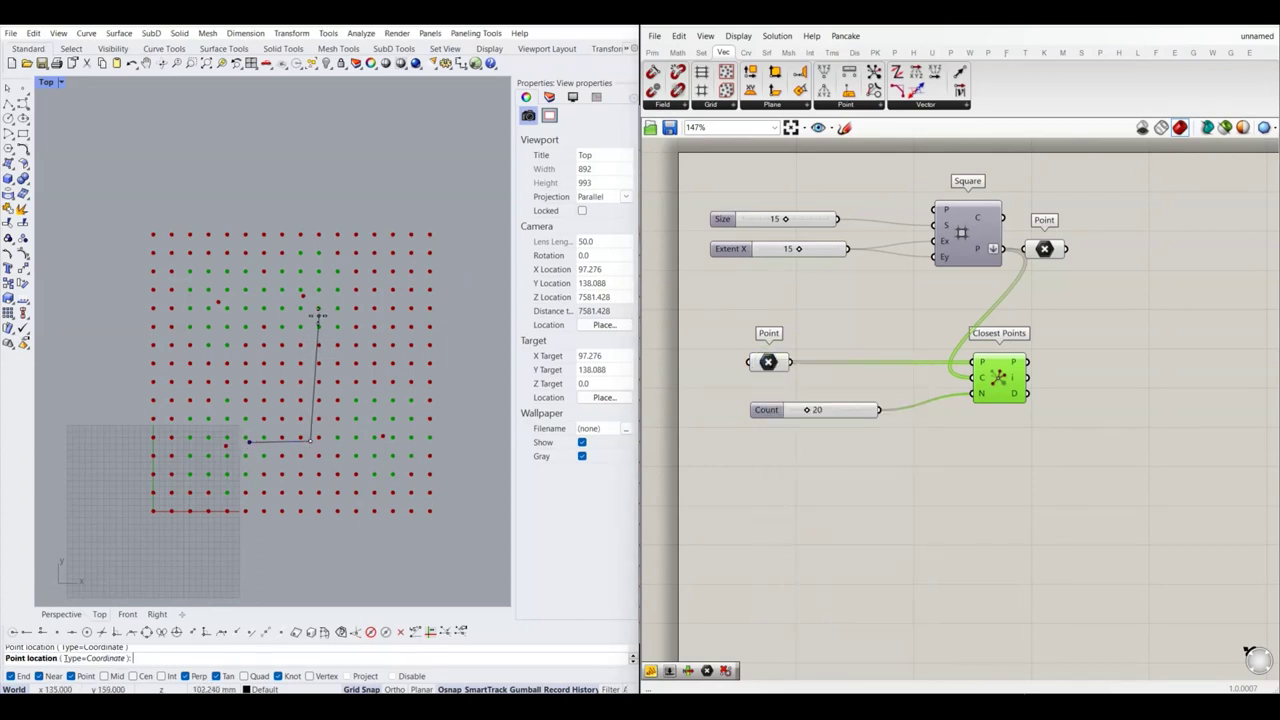
click(262, 310)
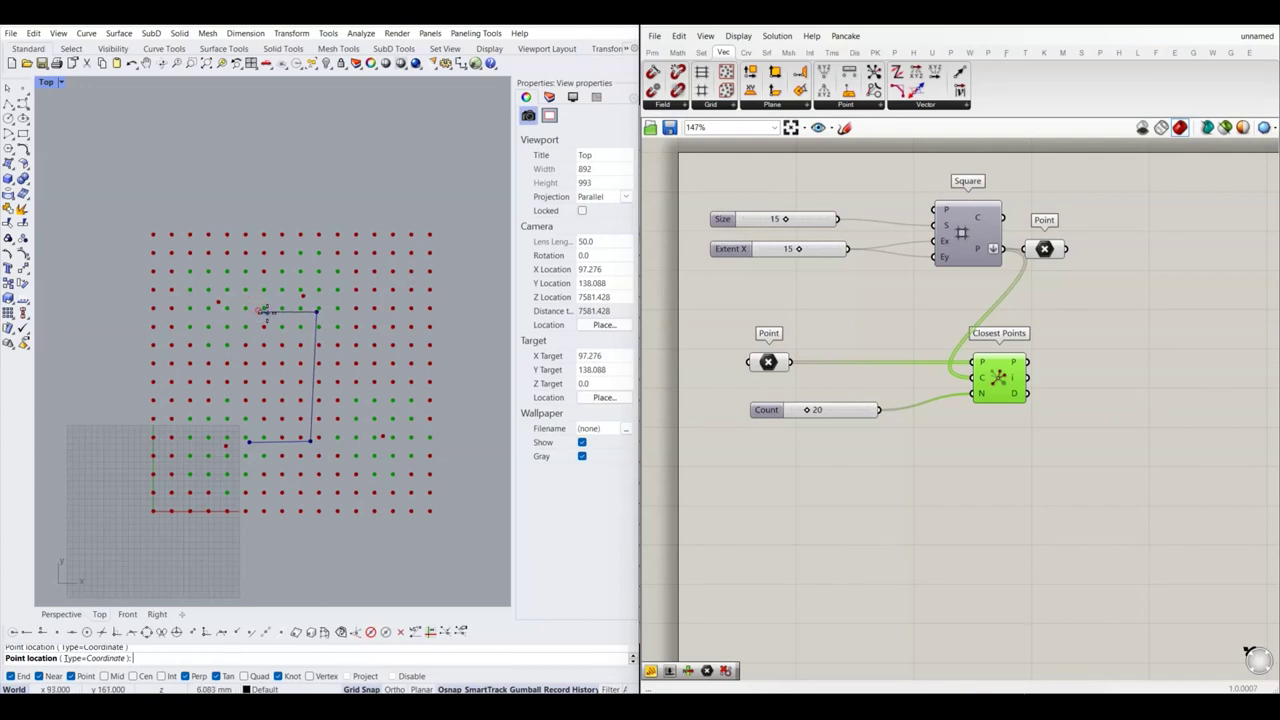
scroll(273, 302, down, 3)
scroll(273, 302, up, 3)
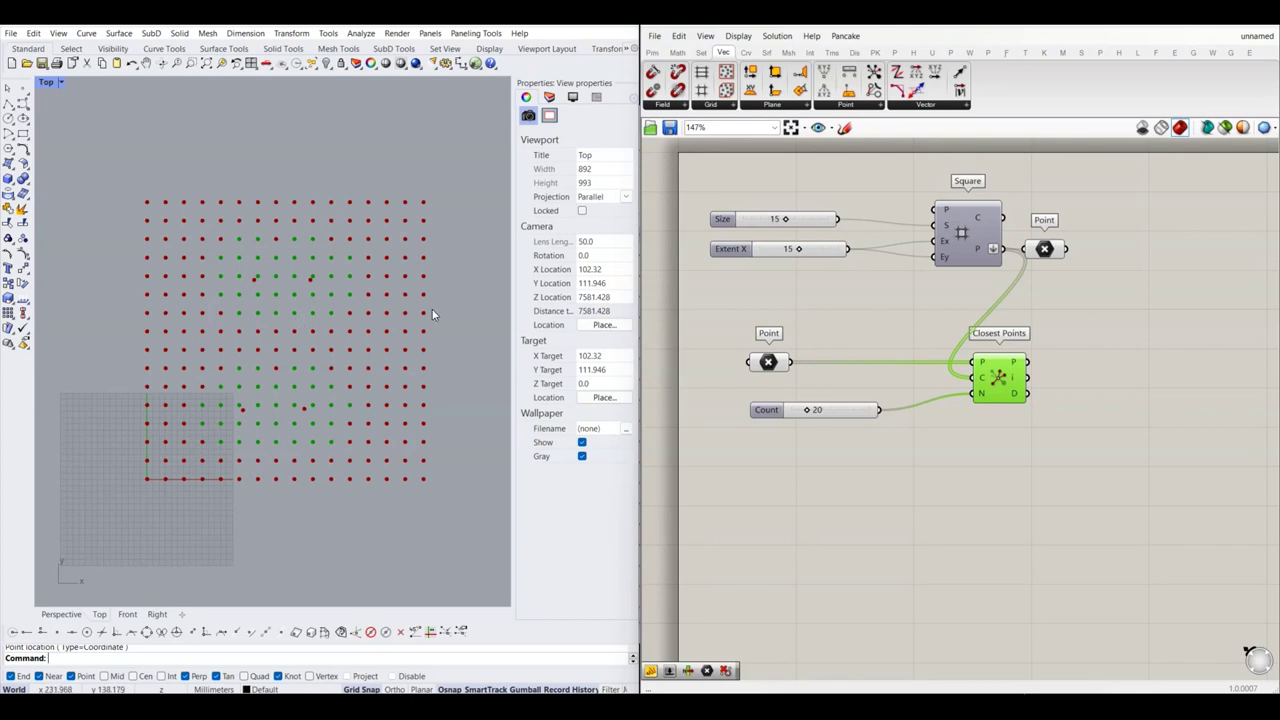
click(865, 455)
scroll(925, 460, up, 2)
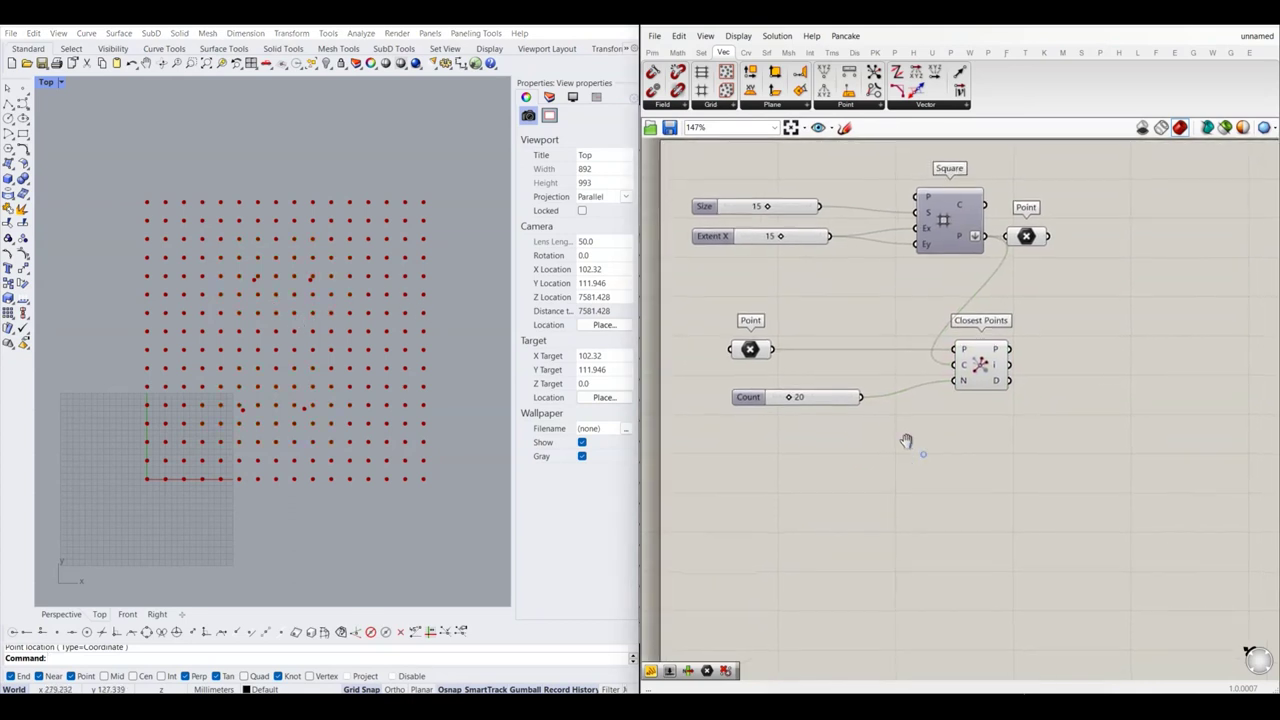
scroll(784, 352, up, 1)
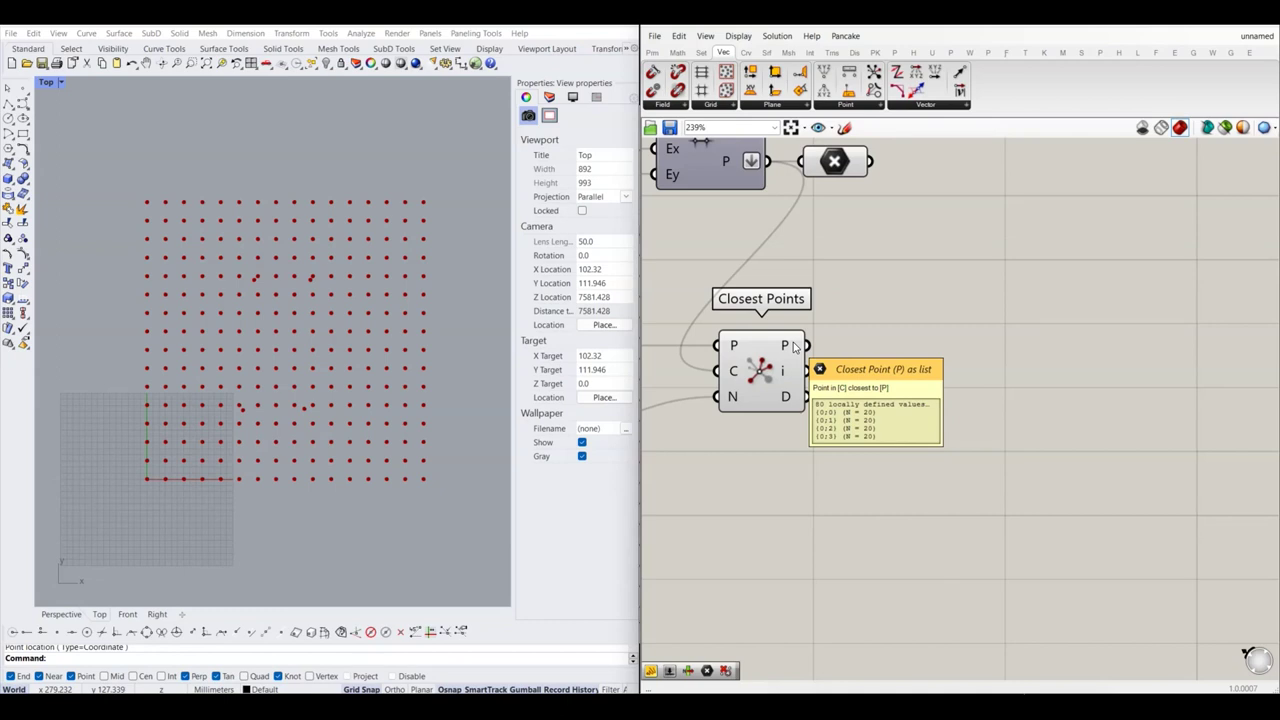
click(790, 345)
scroll(283, 263, up, 2)
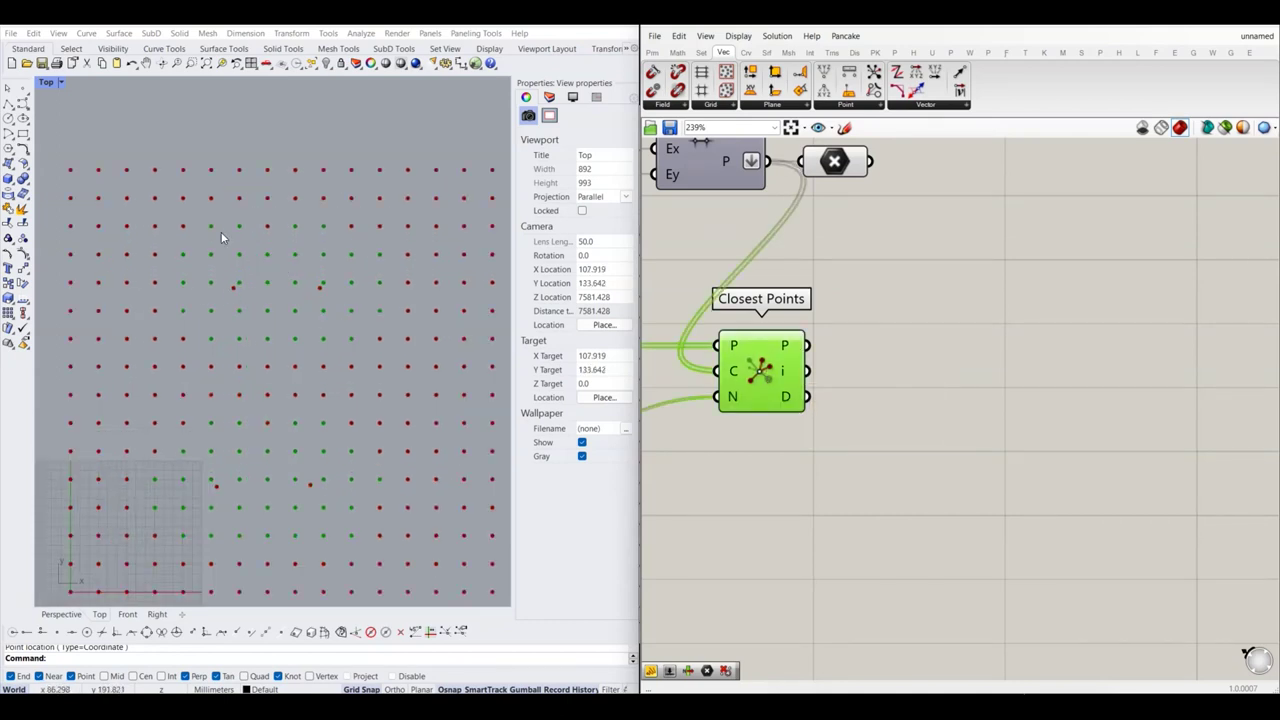
right_drag(351, 301, 330, 290)
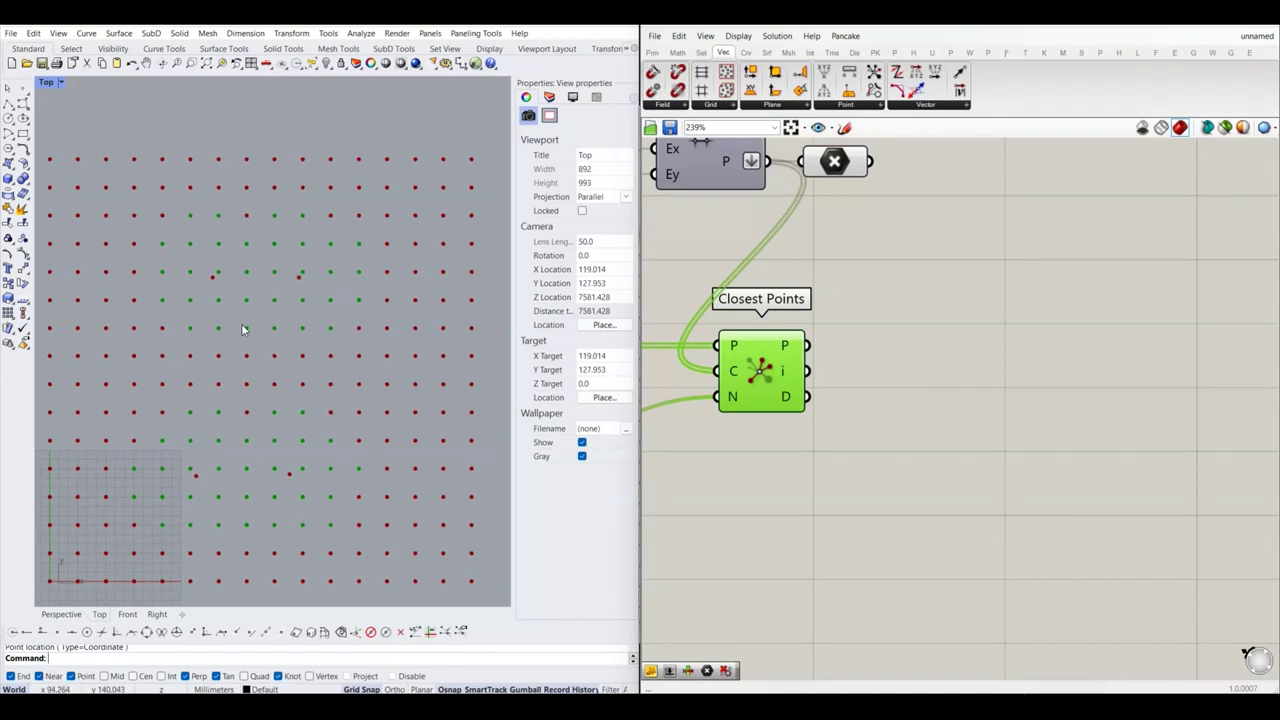
scroll(311, 247, down, 3)
scroll(271, 319, up, 2)
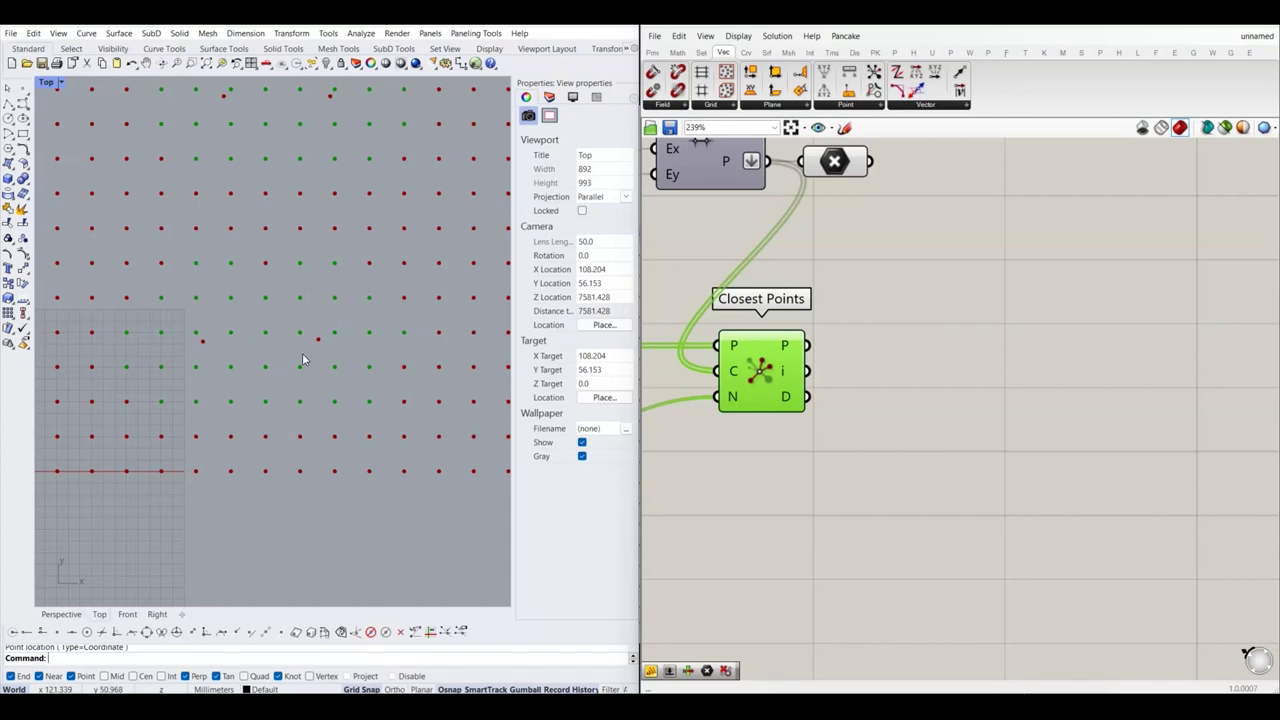
click(890, 300)
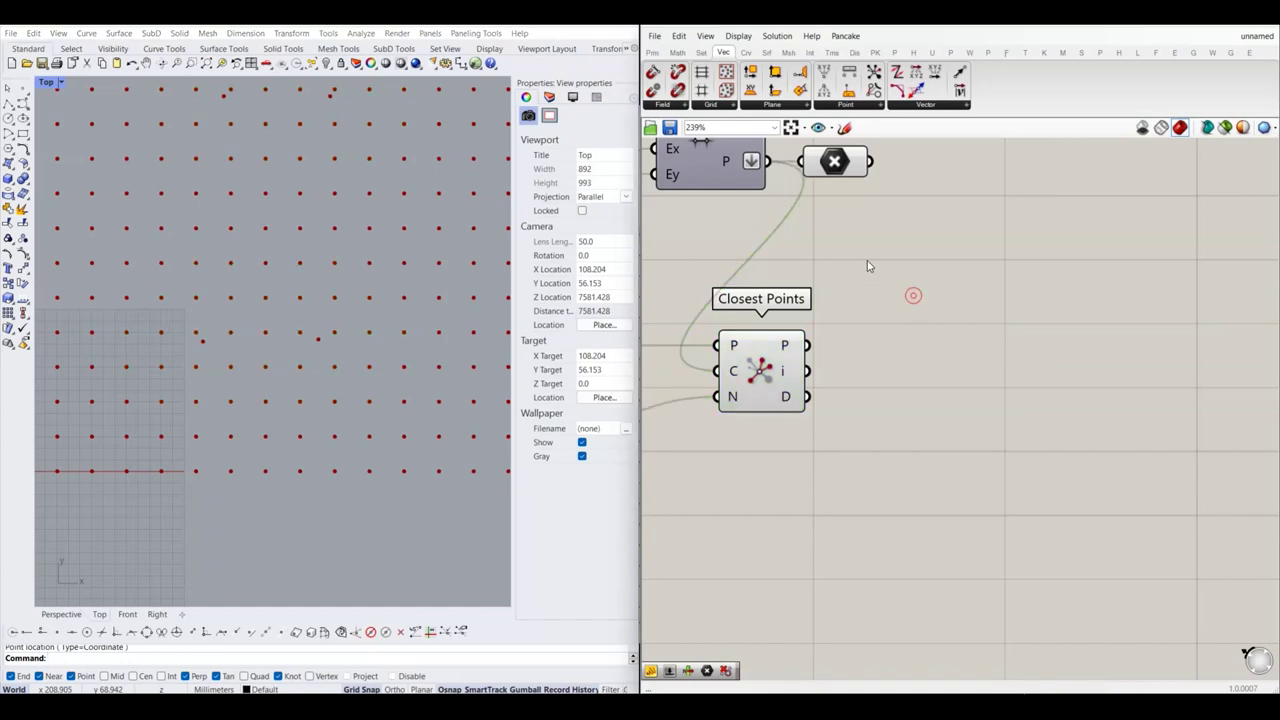
Step: Collect the closest points in a new flattened Point parameter
click(652, 52)
drag(651, 72, 905, 403)
drag(808, 345, 870, 402)
right_drag(924, 456, 853, 401)
drag(806, 350, 822, 348)
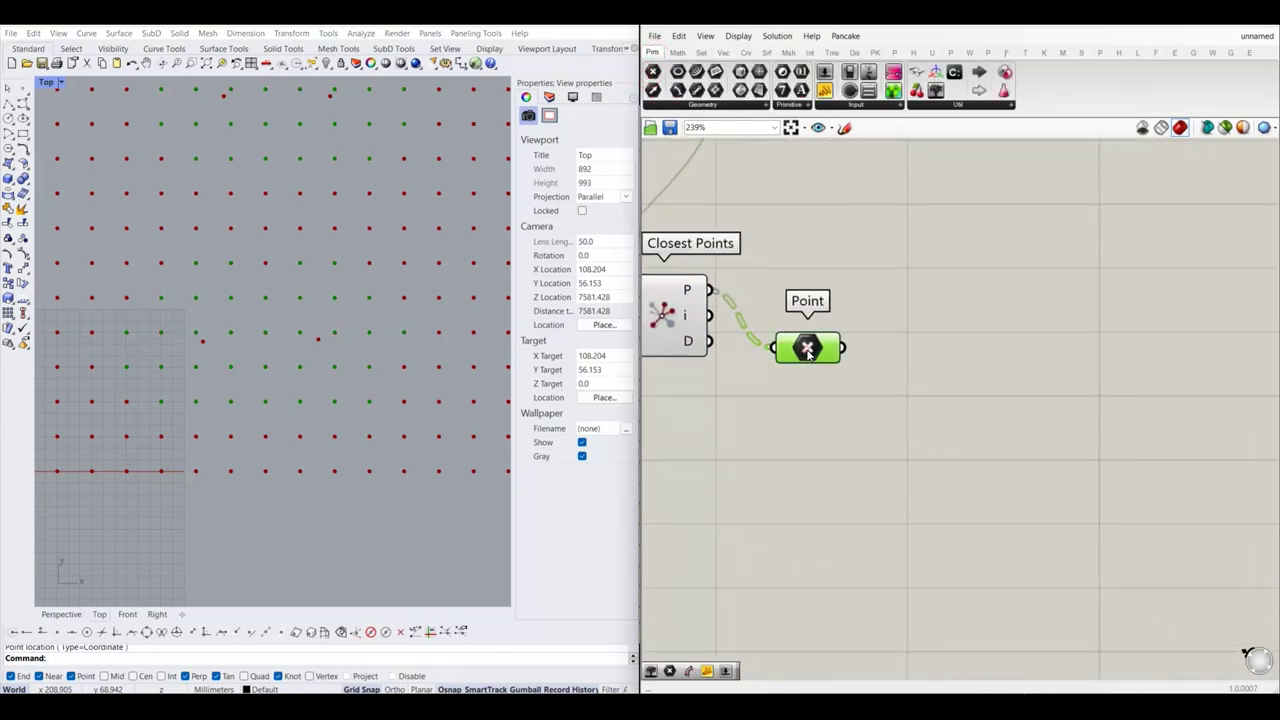
click(855, 406)
right_click(811, 340)
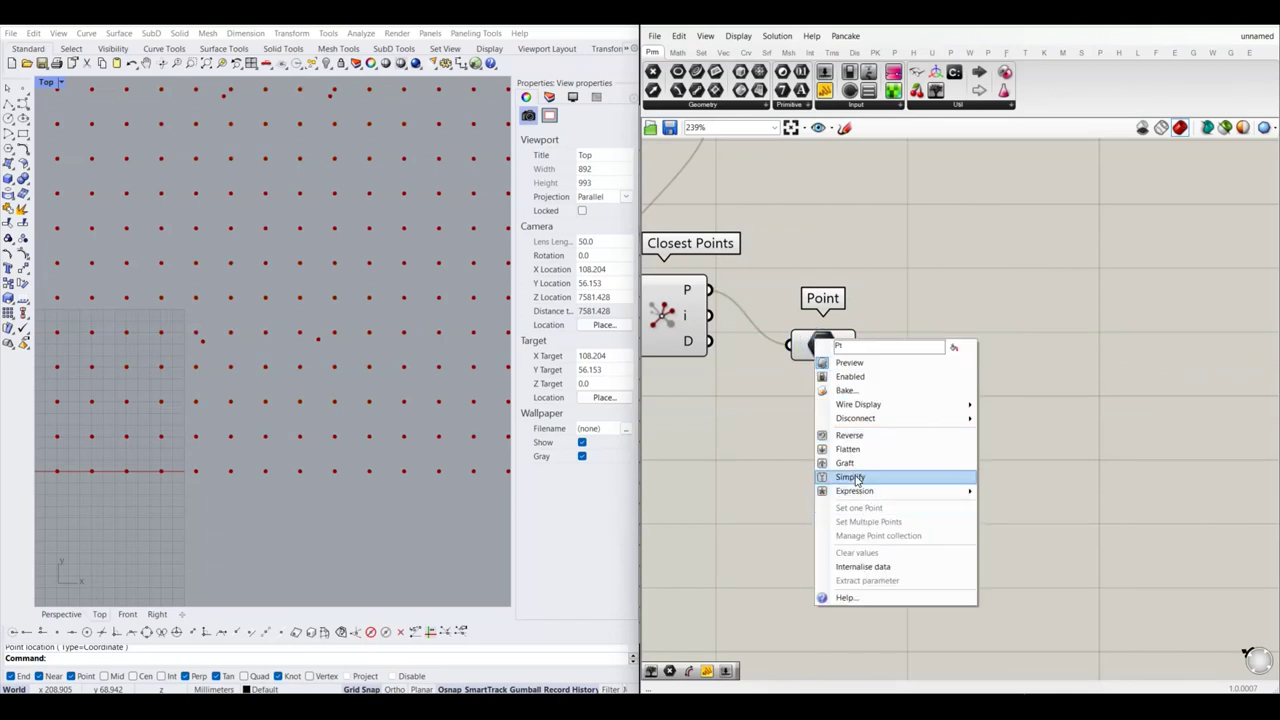
click(838, 450)
drag(826, 350, 866, 375)
click(897, 449)
scroll(874, 434, down, 2)
scroll(748, 318, up, 1)
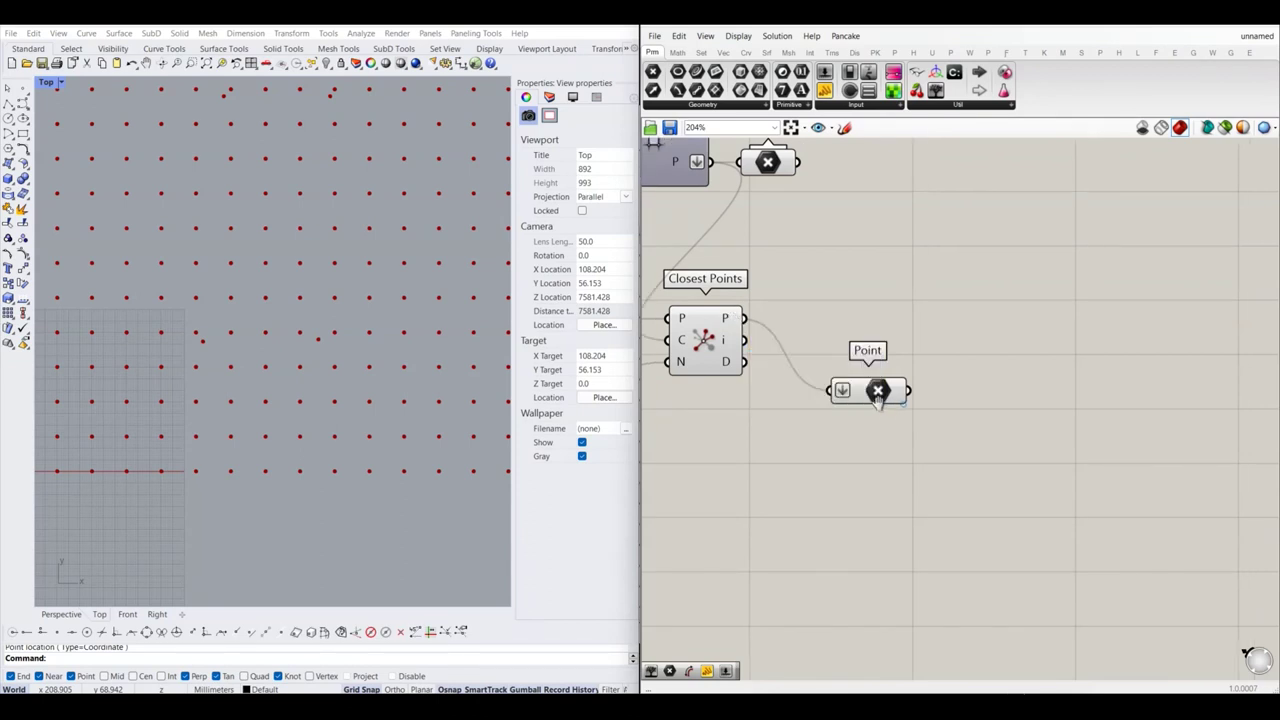
right_drag(925, 391, 805, 372)
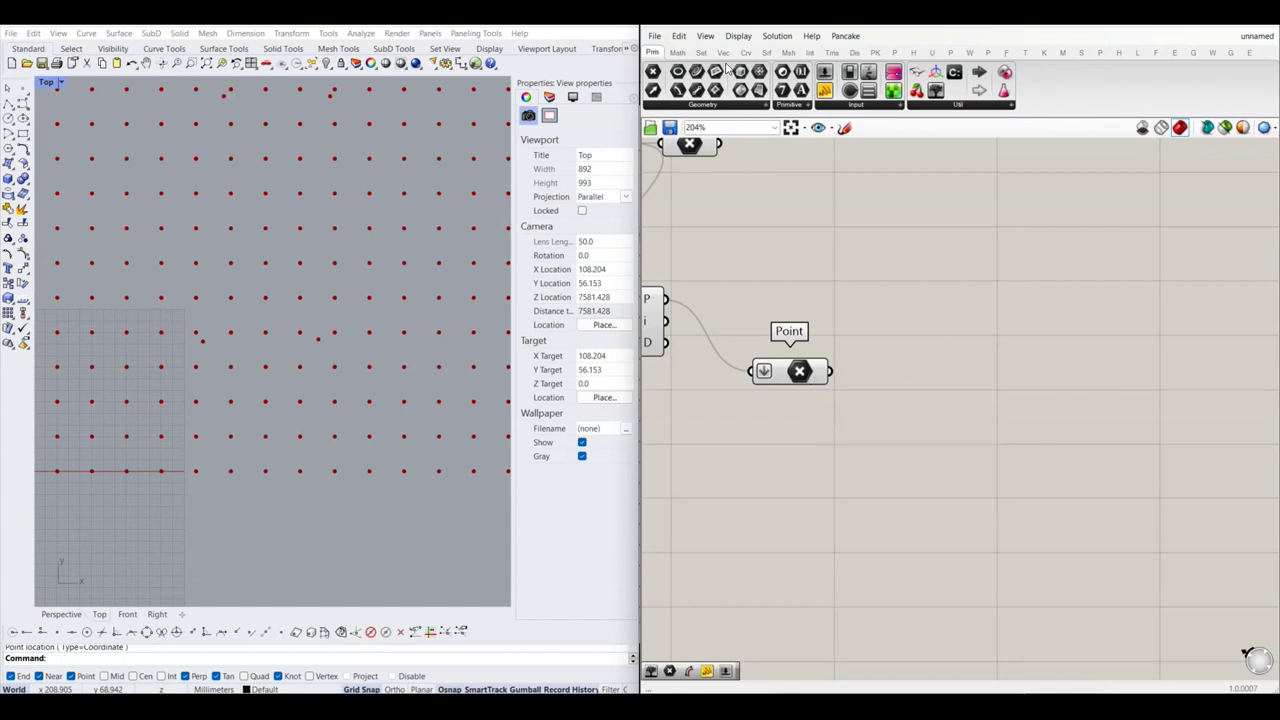
Step: Wire the Point parameter into a Cull Duplicates component in Average mode and inspect its indices
click(723, 52)
click(838, 105)
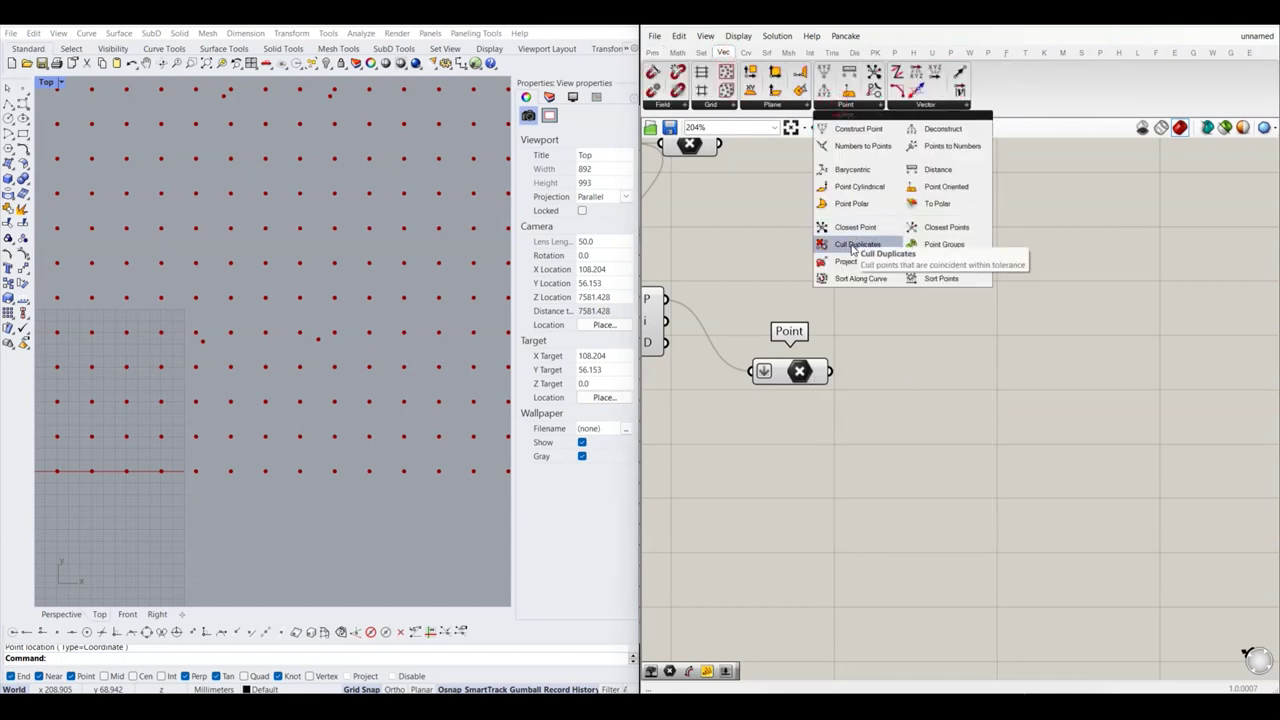
click(870, 250)
click(940, 405)
right_drag(880, 413, 835, 403)
drag(784, 361, 862, 382)
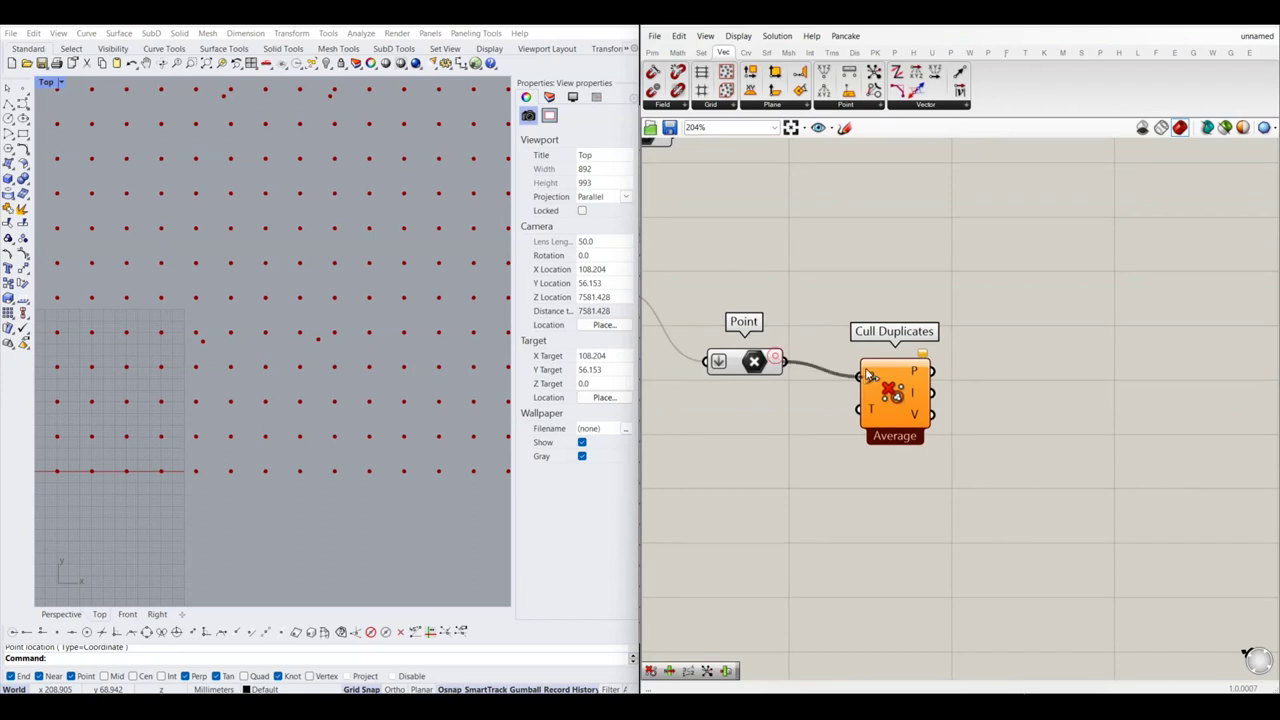
drag(938, 400, 905, 392)
click(905, 392)
scroll(768, 368, up, 1)
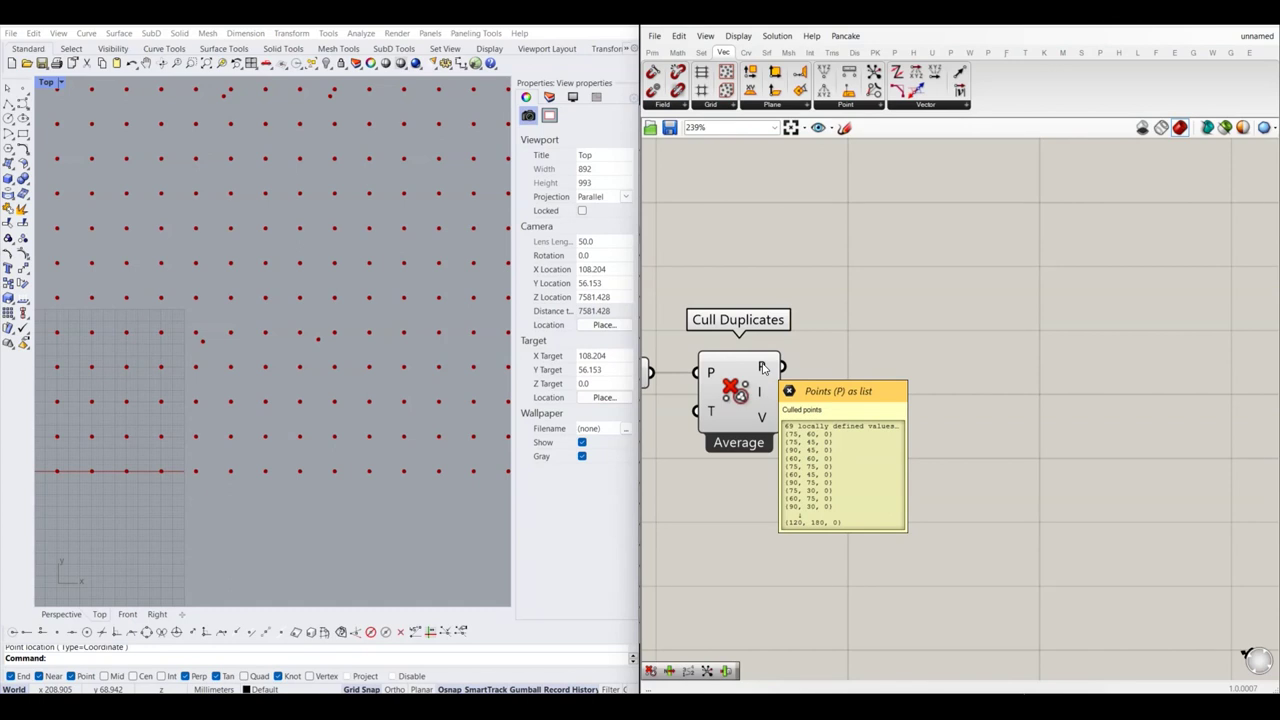
scroll(762, 360, up, 1)
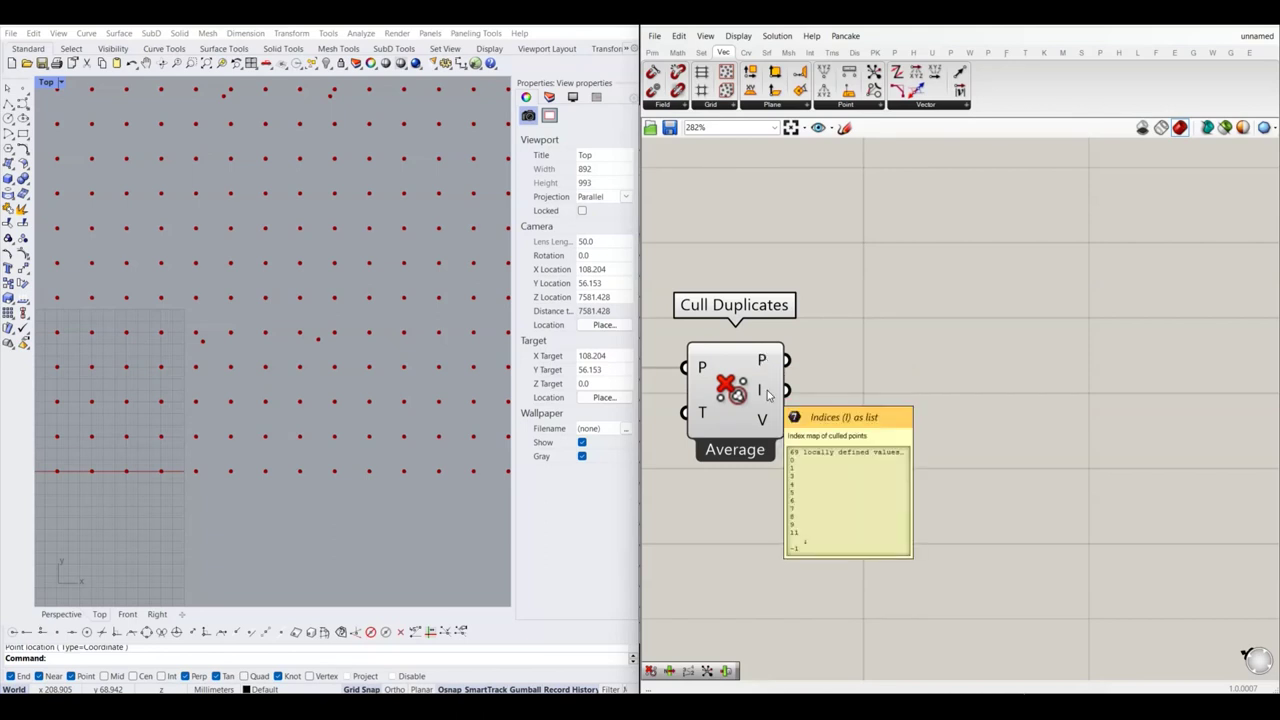
scroll(768, 395, down, 3)
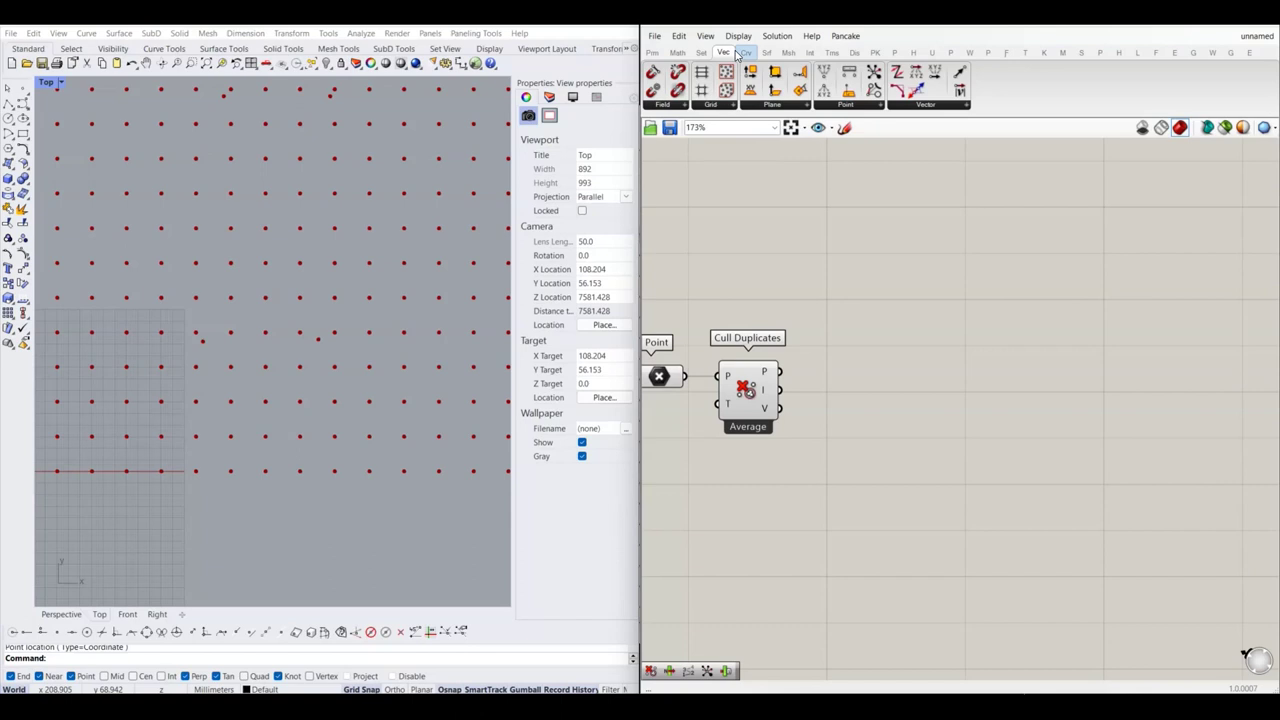
Step: Add a Cull Index fed by the Point list (L) and Cull Duplicates' index map (I)
click(701, 52)
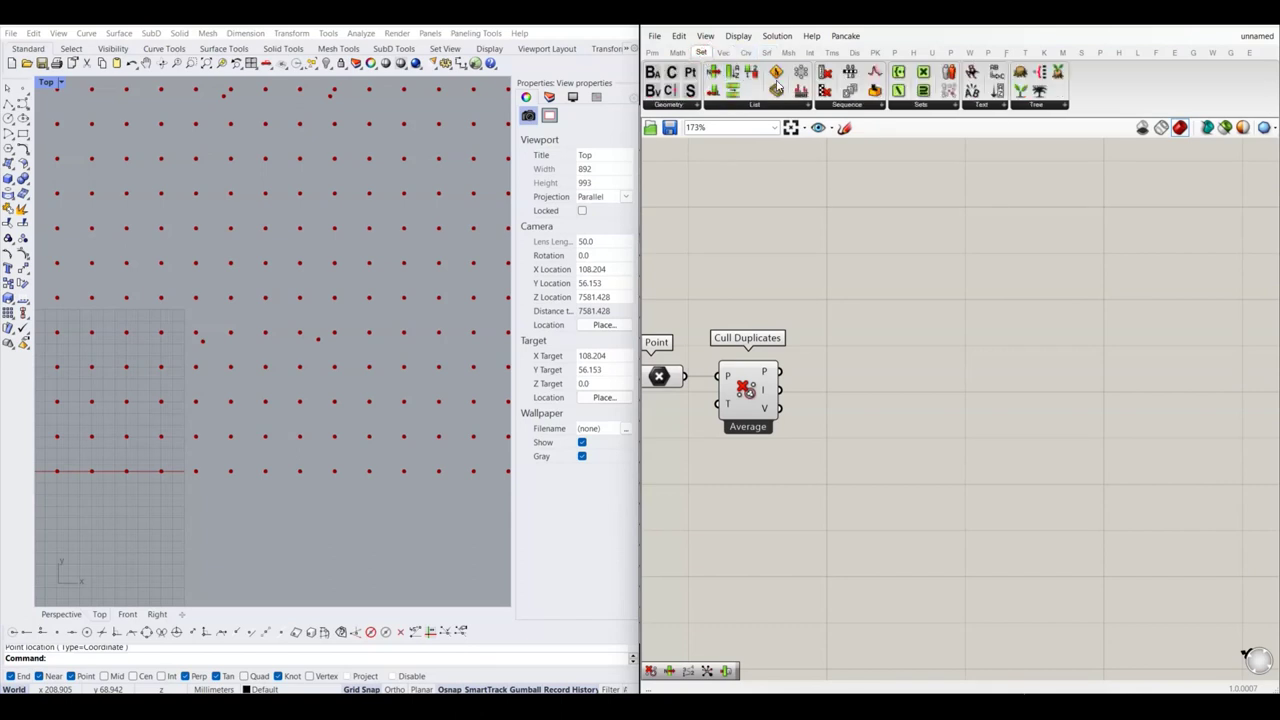
drag(824, 72, 862, 368)
drag(779, 389, 837, 371)
scroll(838, 372, down, 1)
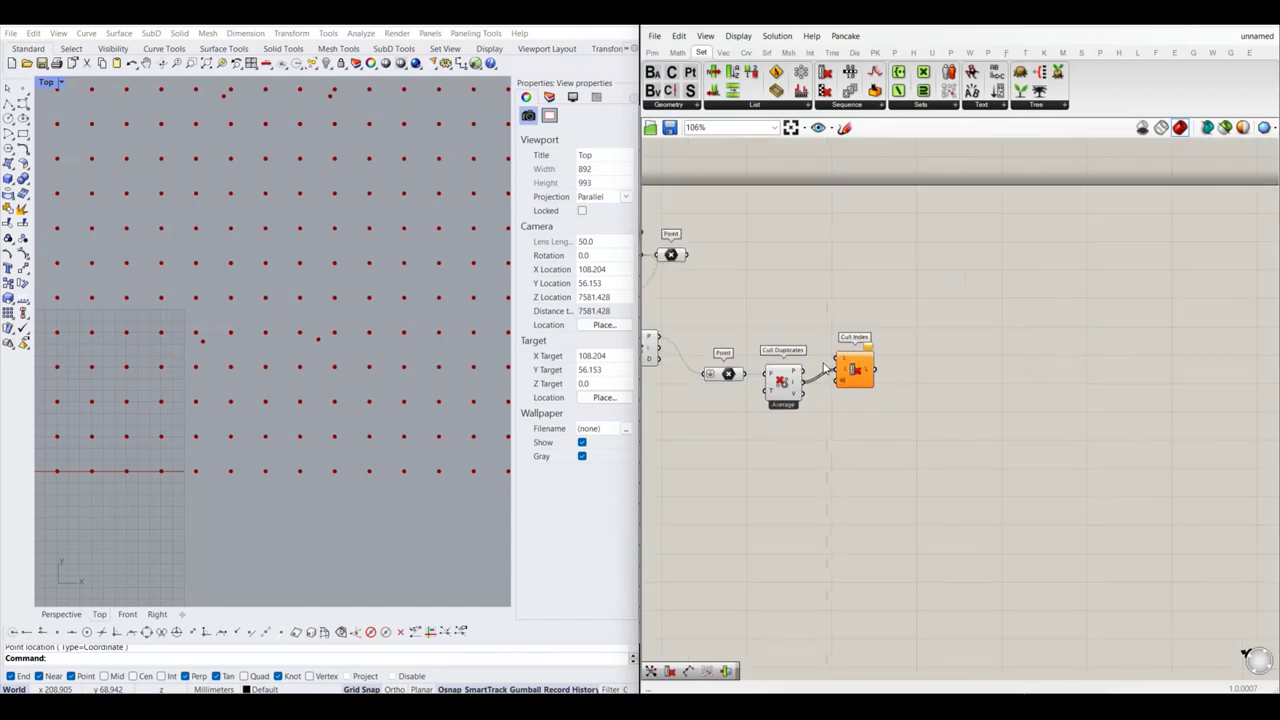
right_drag(700, 385, 805, 403)
mouse_move(790, 394)
mouse_down()
mouse_move(766, 360)
mouse_move(937, 373)
mouse_up()
click(1008, 417)
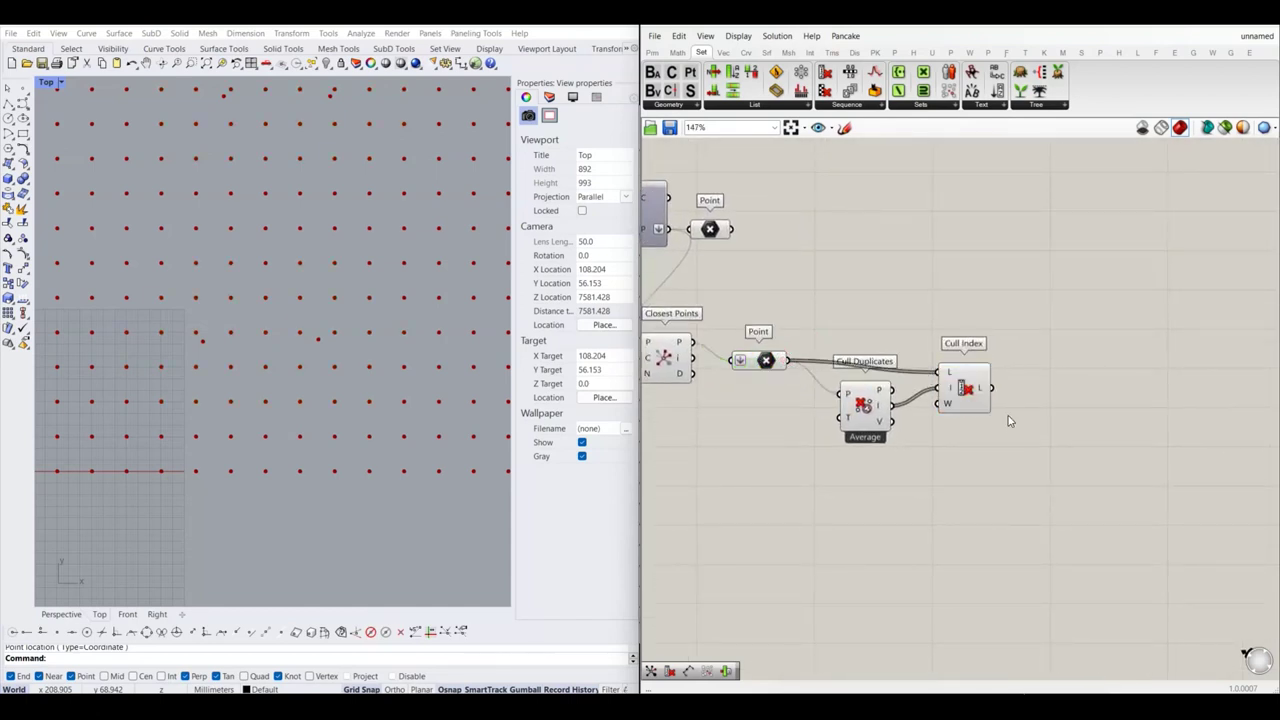
Step: Select Cull Index and pan the Rhino view to preview its culled points on the grid
right_drag(1008, 417, 875, 429)
click(835, 402)
scroll(274, 361, down, 3)
scroll(279, 316, up, 4)
scroll(241, 290, down, 3)
right_drag(241, 290, 315, 251)
scroll(312, 333, down, 2)
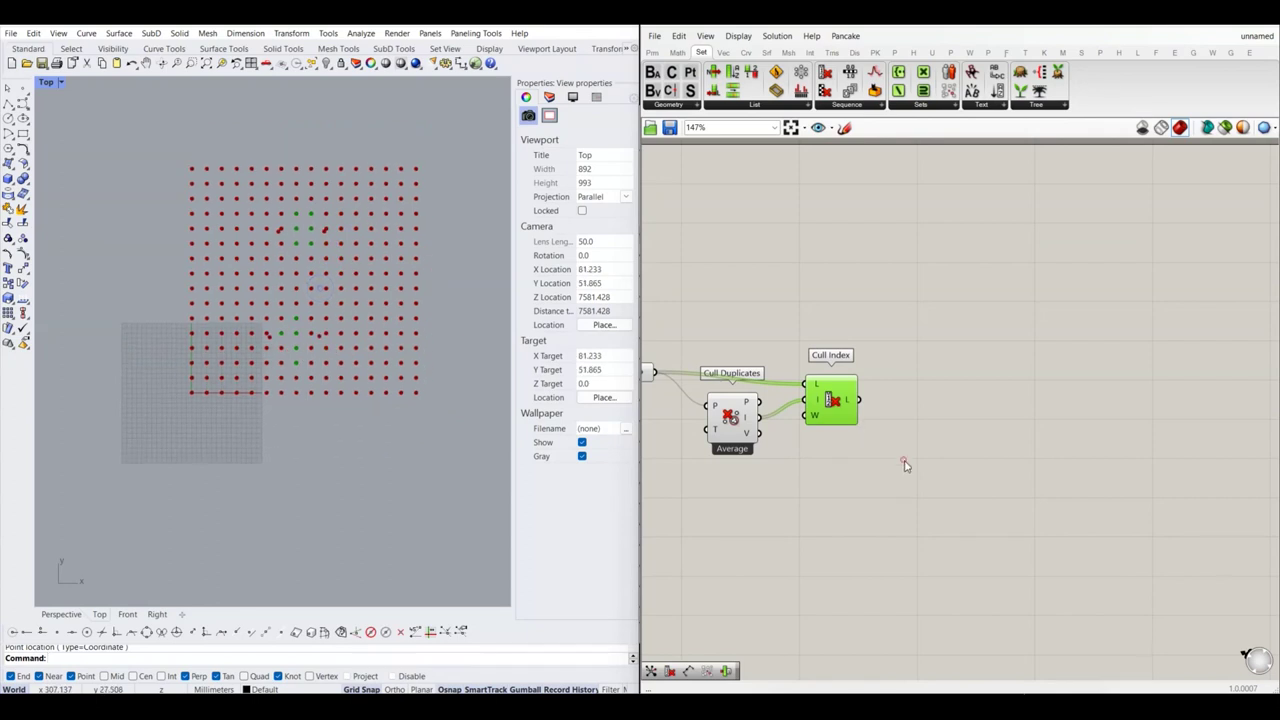
scroll(829, 440, up, 3)
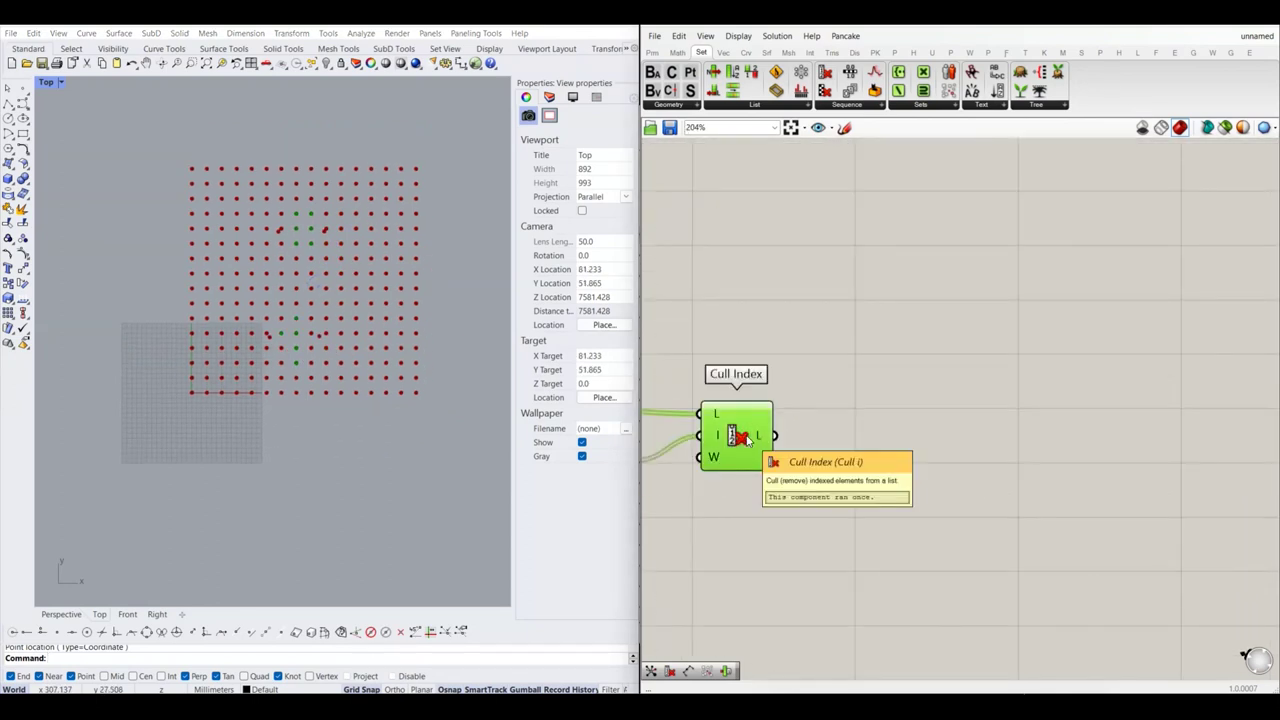
scroll(840, 446, down, 3)
scroll(930, 380, down, 2)
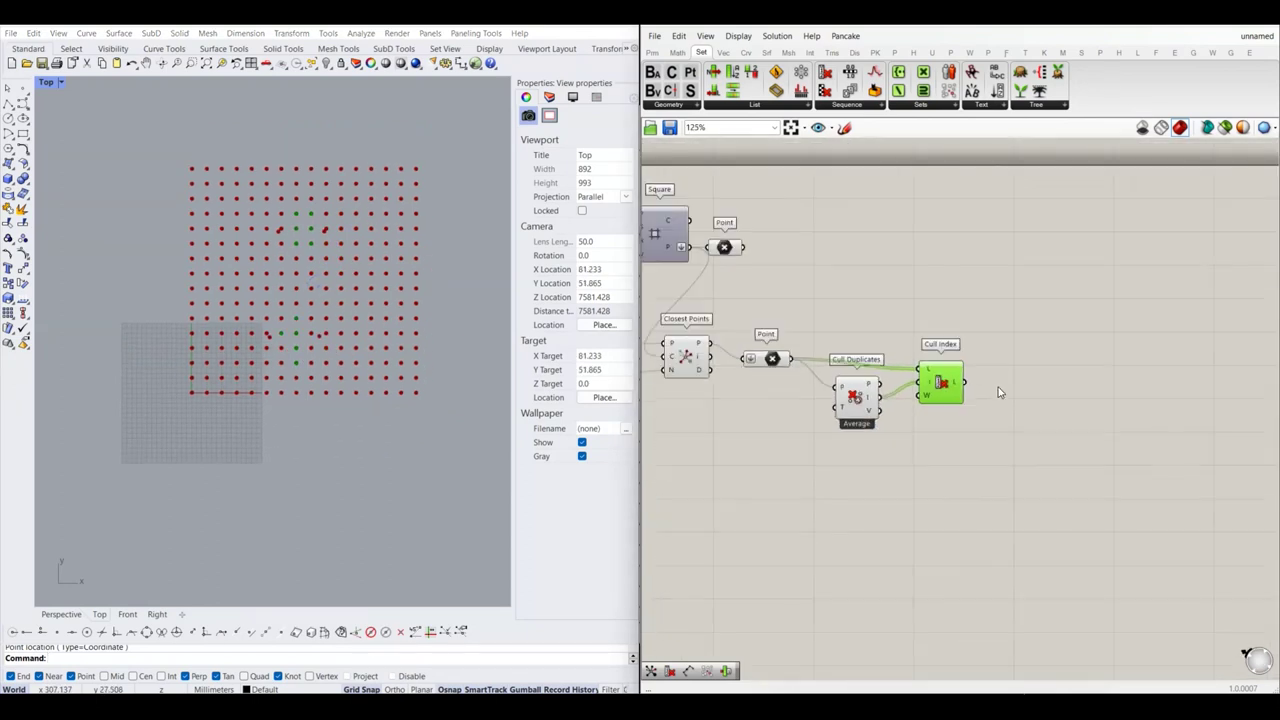
Step: Toggle Cull Index's selection to compare the highlighted culled points in Rhino
click(1008, 402)
scroll(850, 360, up, 5)
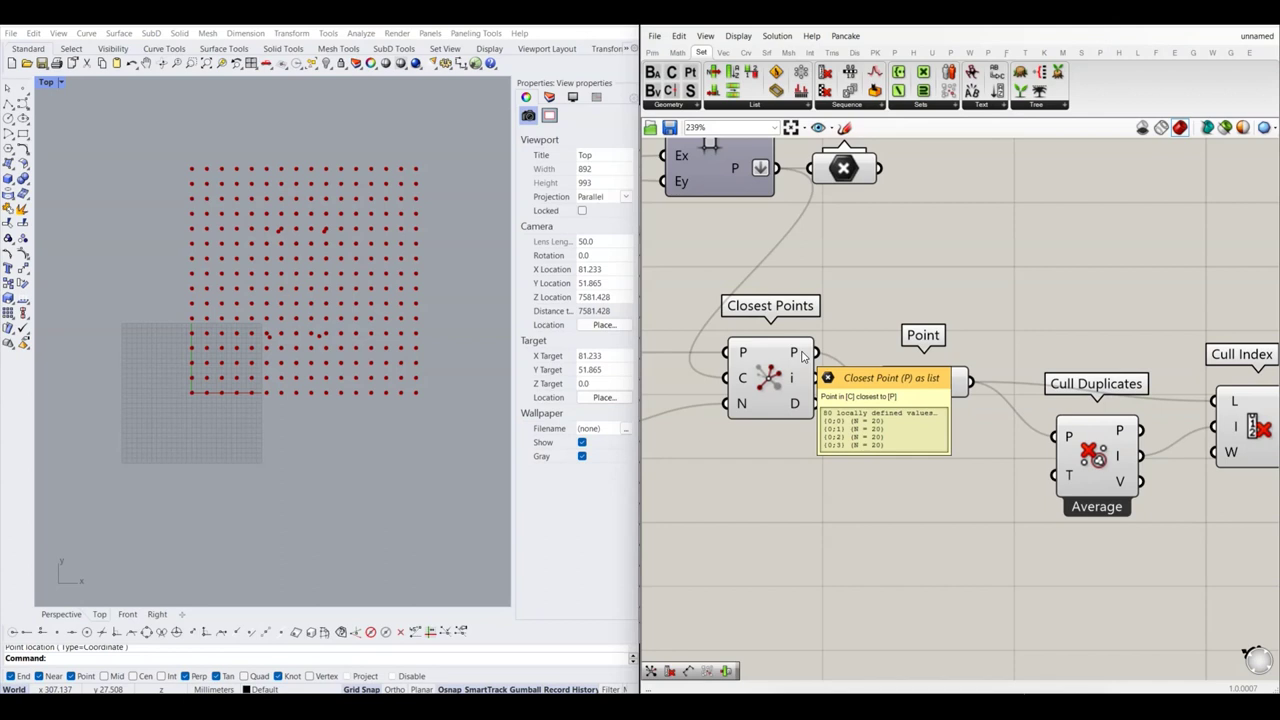
scroll(802, 356, down, 4)
scroll(802, 356, up, 4)
scroll(802, 356, down, 4)
scroll(1004, 420, up, 3)
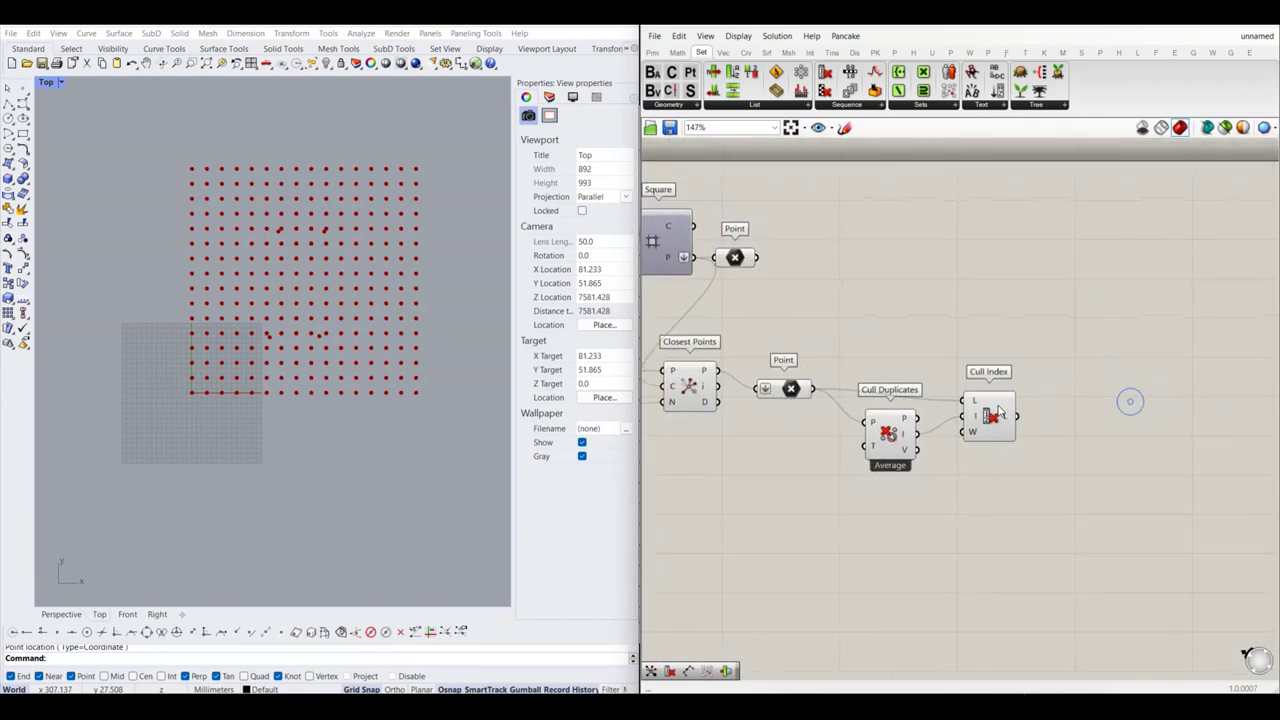
click(998, 425)
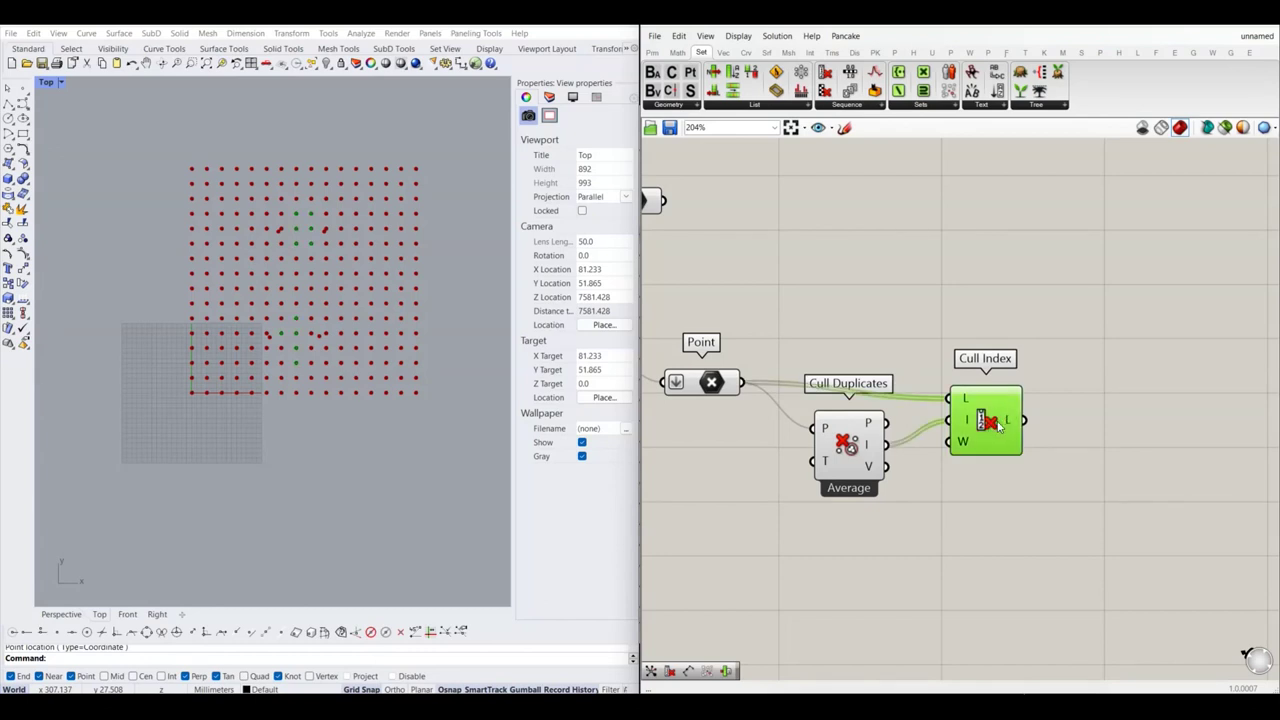
scroll(998, 425, down, 3)
scroll(862, 388, up, 4)
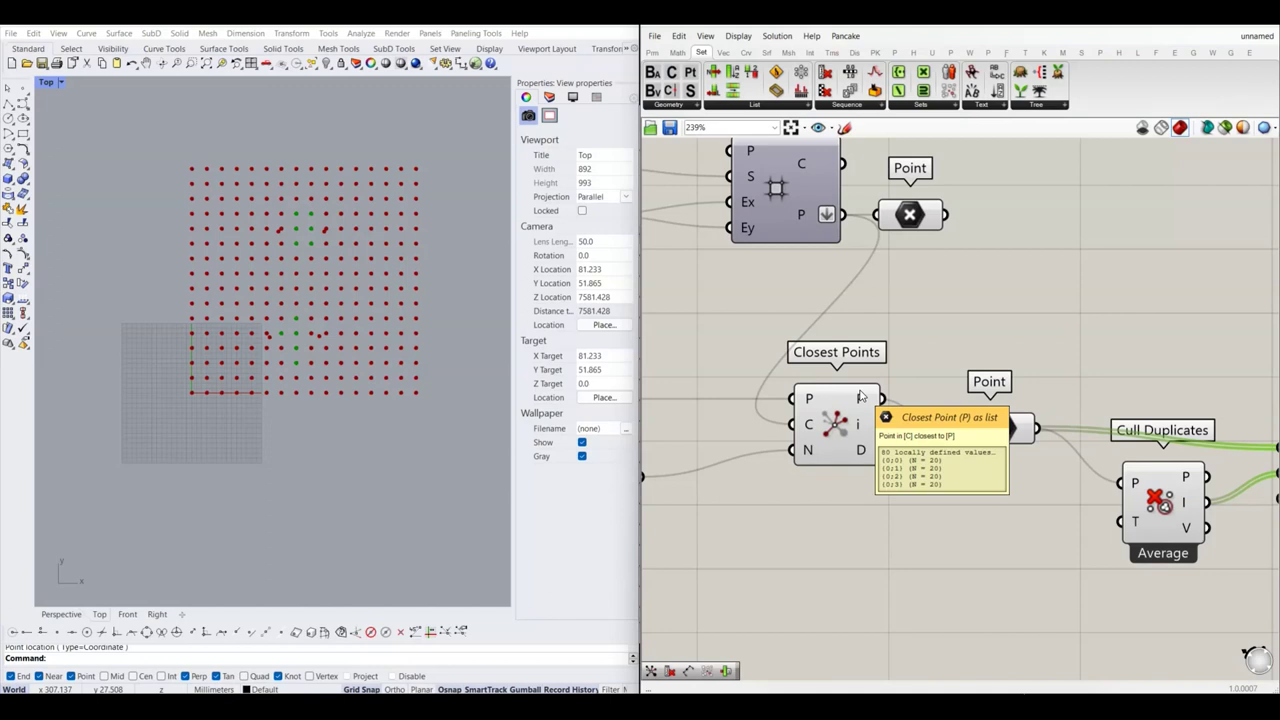
Step: Add a Find similar member component with the Closest Points output wired to S
scroll(860, 397, down, 4)
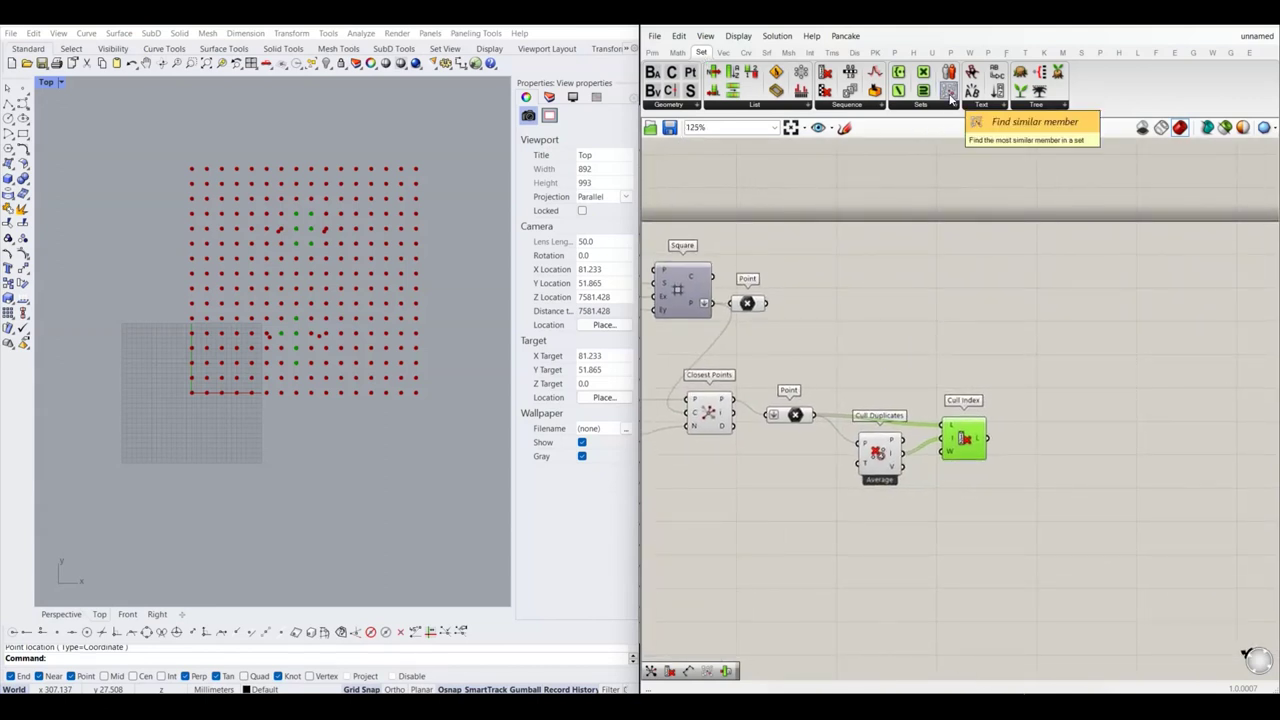
drag(950, 97, 1040, 410)
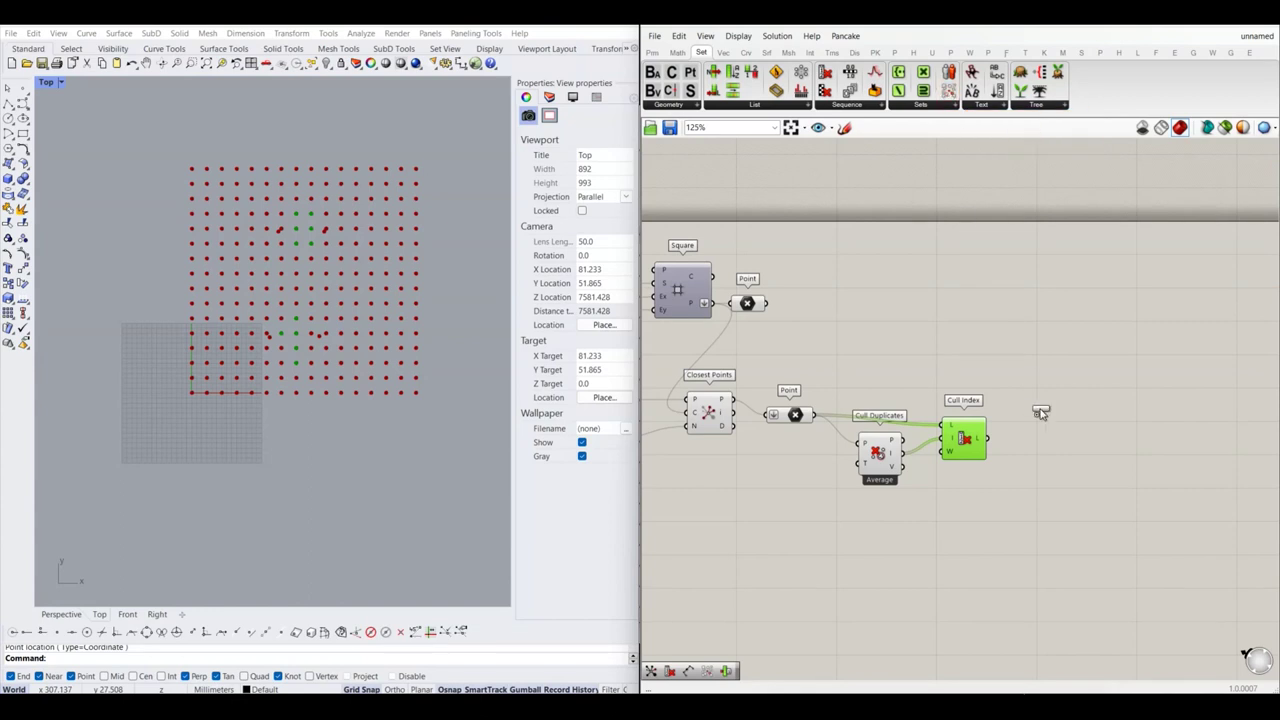
scroll(1040, 410, up, 2)
right_drag(1016, 450, 1160, 460)
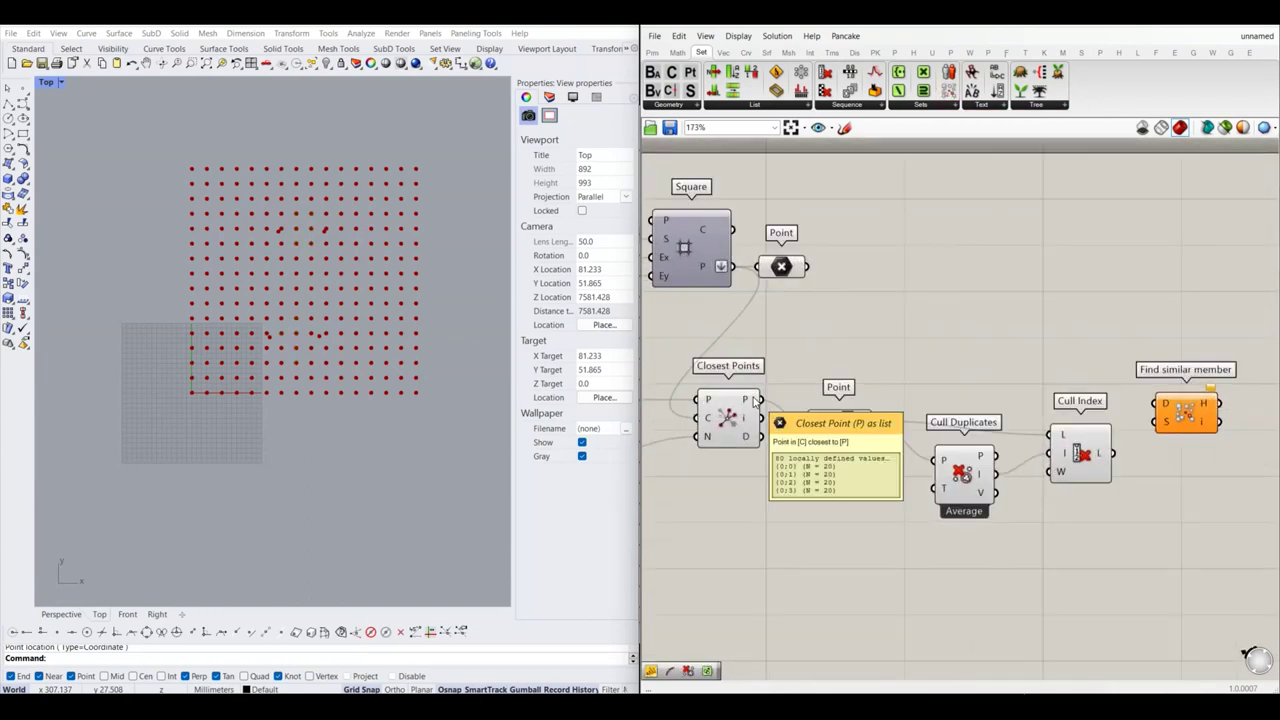
drag(757, 400, 1156, 420)
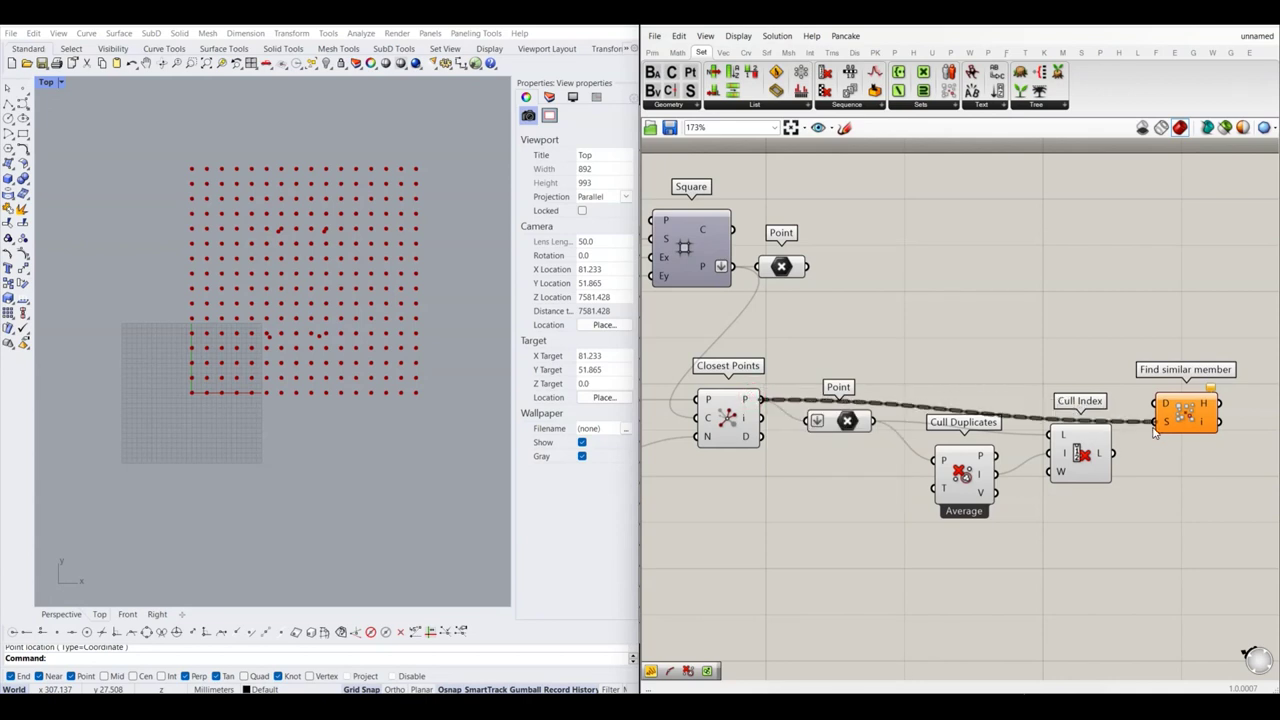
right_drag(1184, 440, 913, 432)
Step: Wire Cull Index's culled list into Find similar member's D input
scroll(895, 450, up, 2)
click(742, 455)
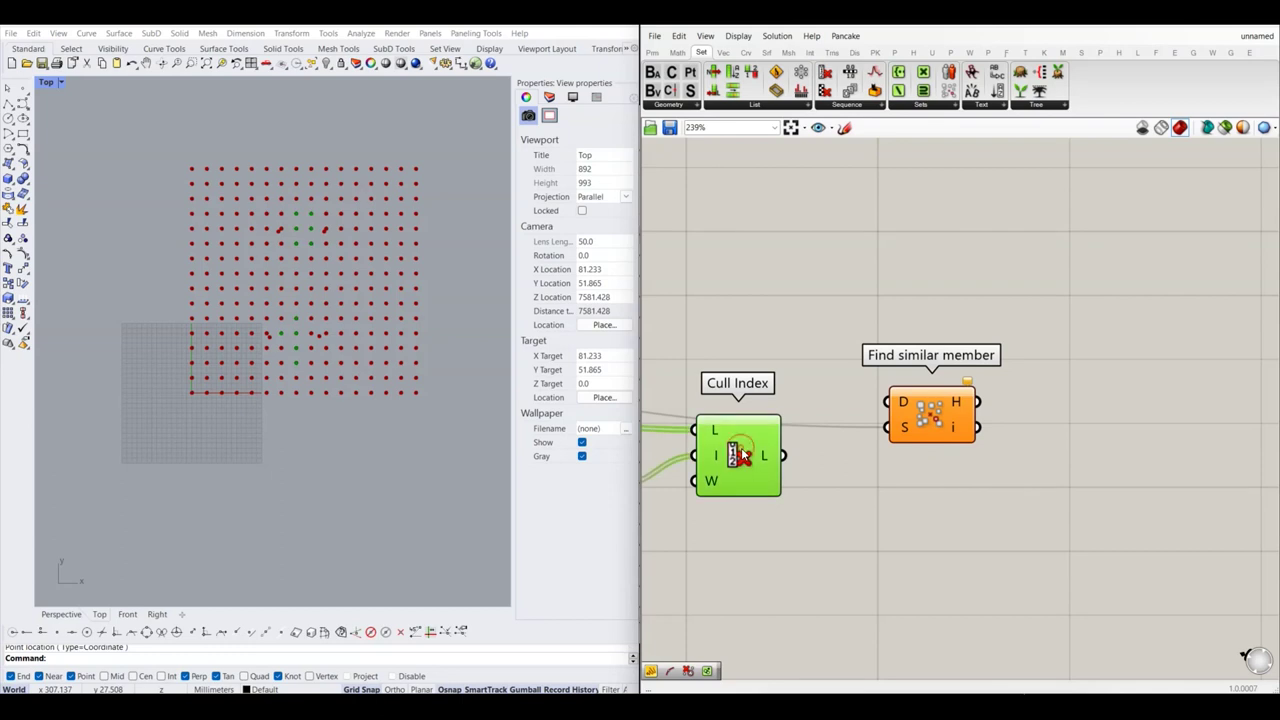
click(821, 486)
mouse_move(783, 455)
mouse_down()
mouse_move(887, 402)
mouse_move(904, 430)
mouse_up()
click(935, 457)
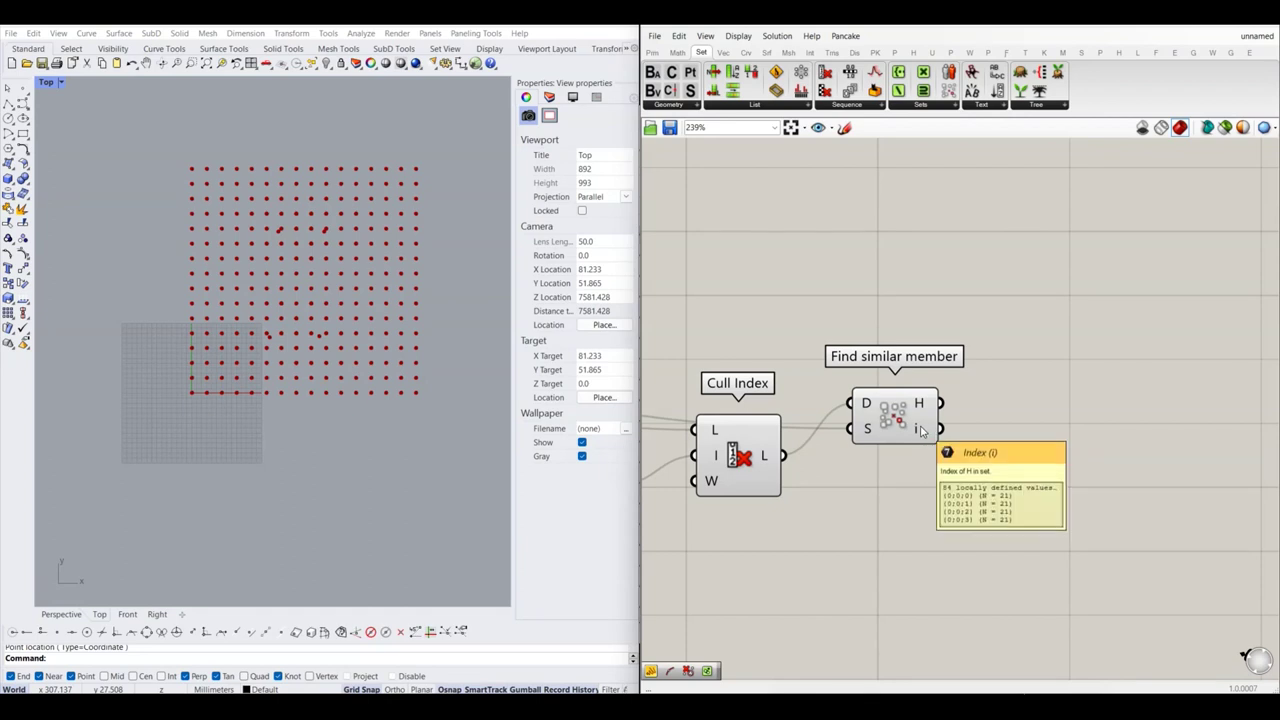
scroll(844, 423, down, 2)
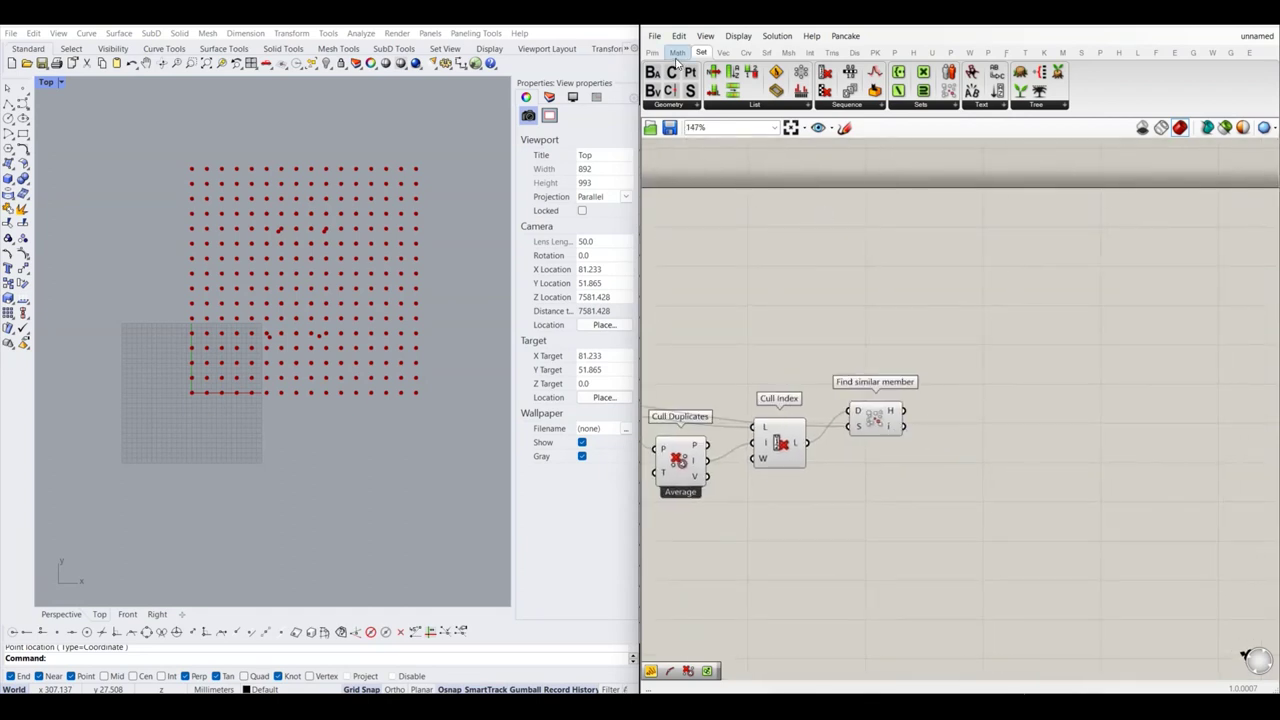
Step: Attach an enlarged Panel to Find similar member's i output
click(652, 52)
drag(835, 93, 997, 421)
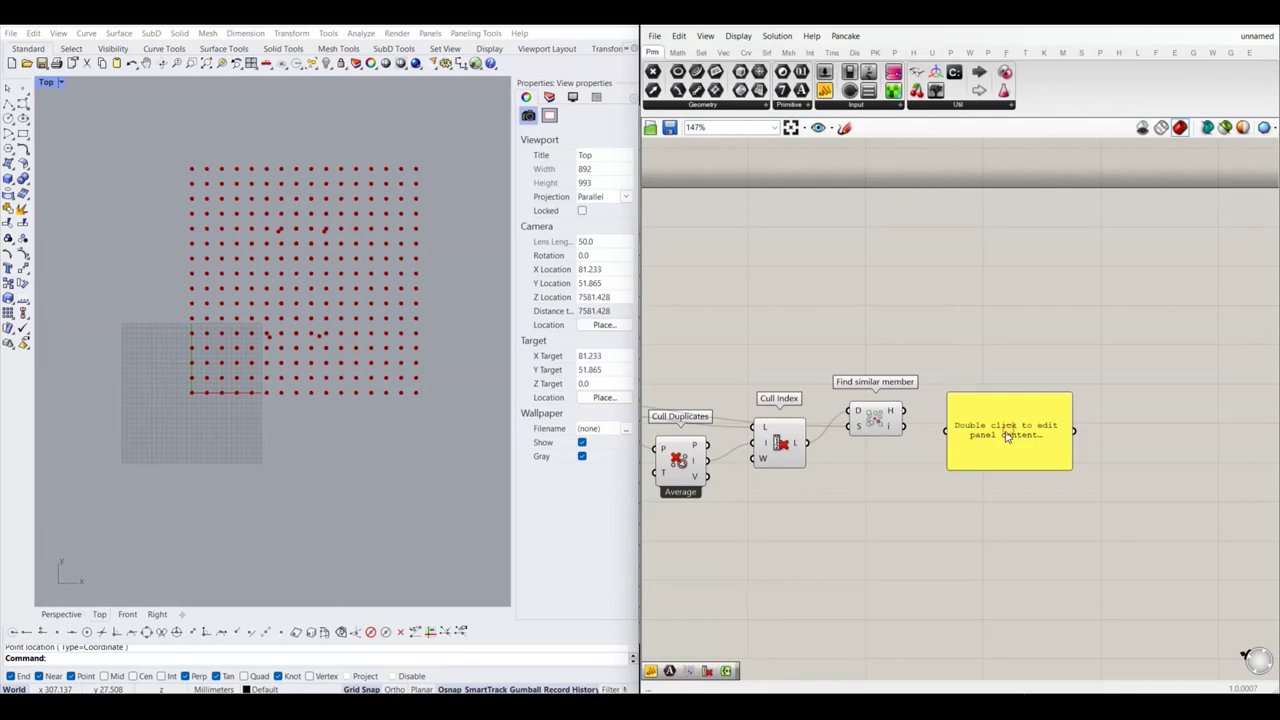
scroll(932, 419, up, 2)
drag(897, 427, 955, 433)
scroll(993, 461, down, 2)
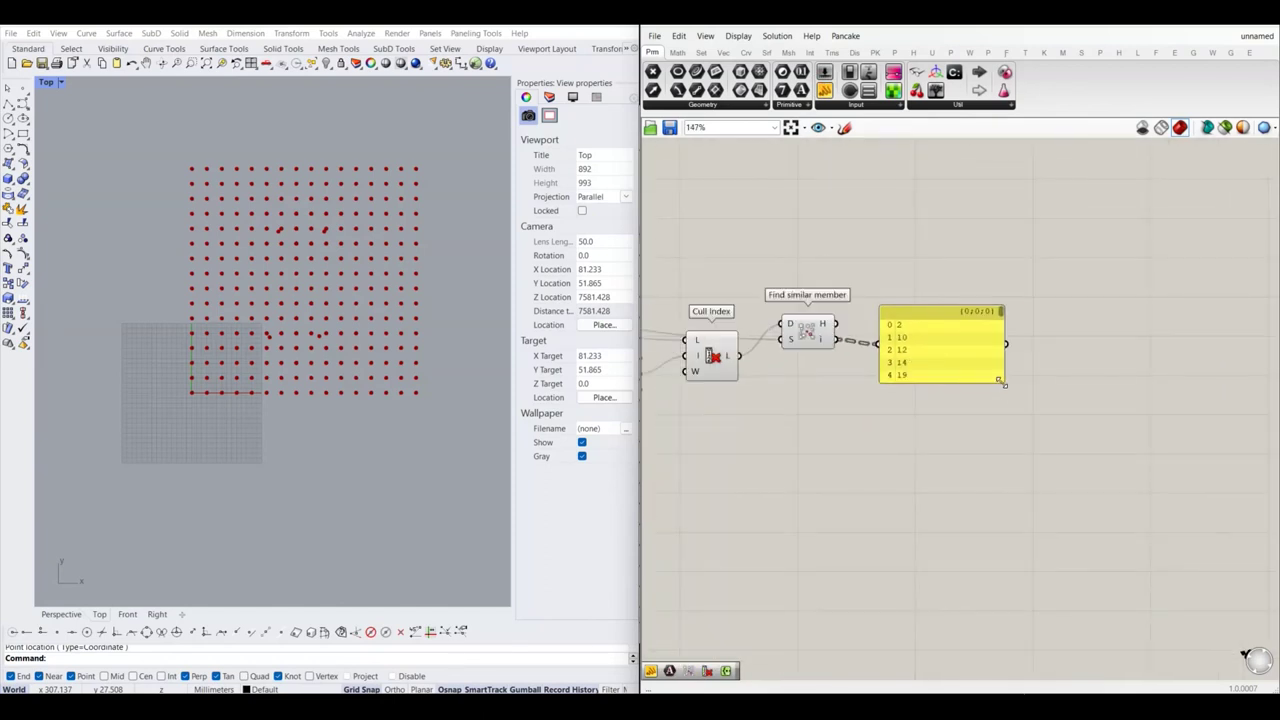
drag(1005, 372, 1068, 582)
Step: Scroll through the panel's matching-index lists for each attractor's closest points
scroll(920, 471, up, 1)
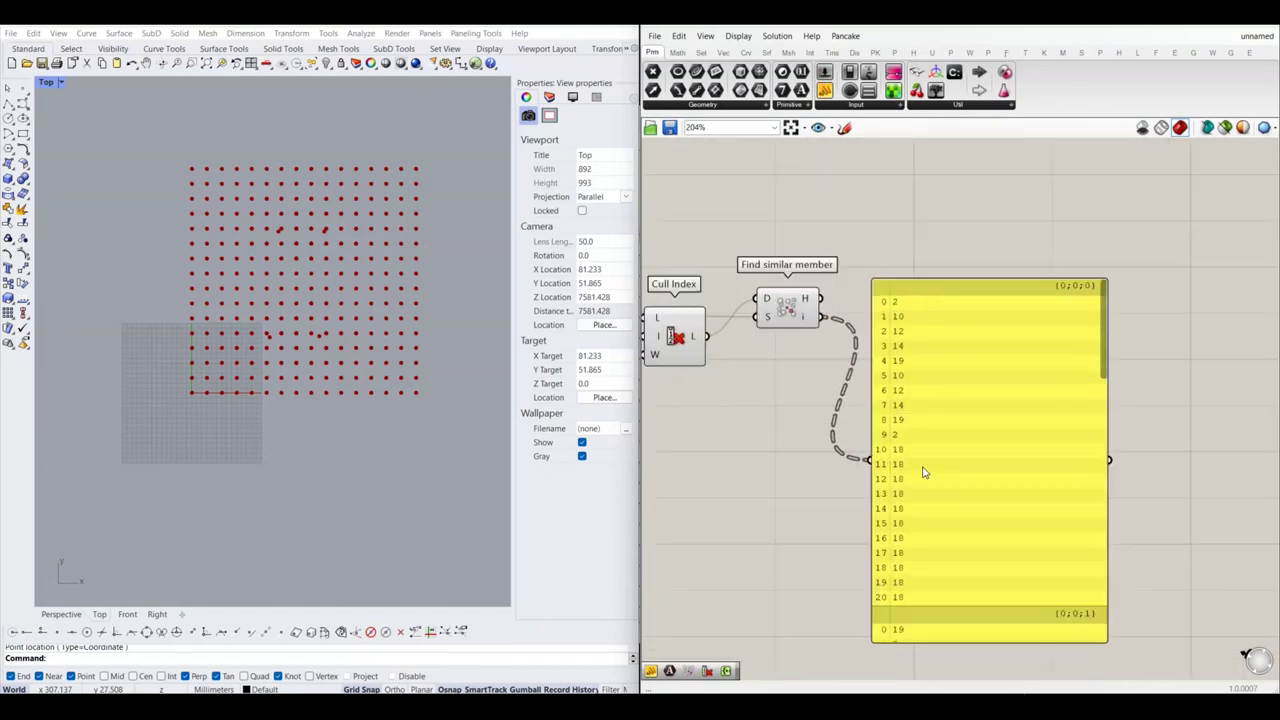
scroll(929, 486, up, 2)
scroll(946, 400, up, 2)
scroll(910, 325, up, 1)
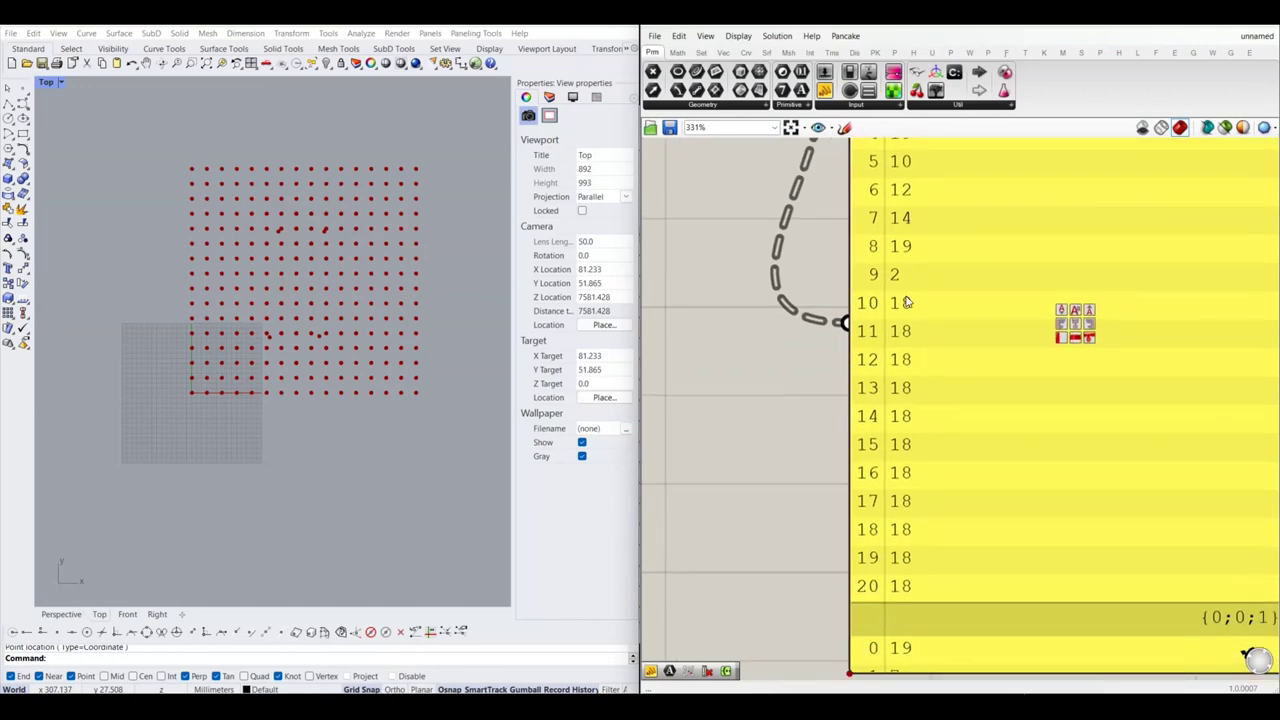
scroll(873, 311, up, 1)
scroll(873, 312, up, 2)
scroll(875, 315, down, 3)
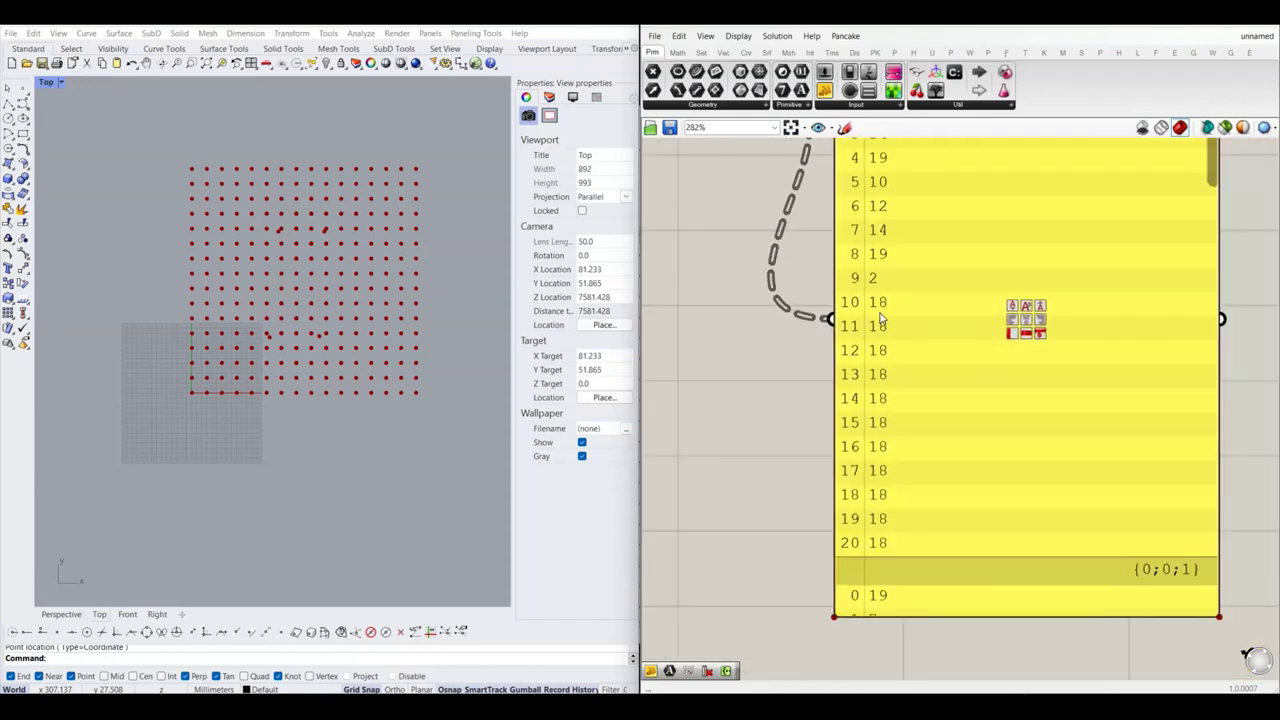
scroll(927, 410, down, 4)
scroll(765, 229, up, 2)
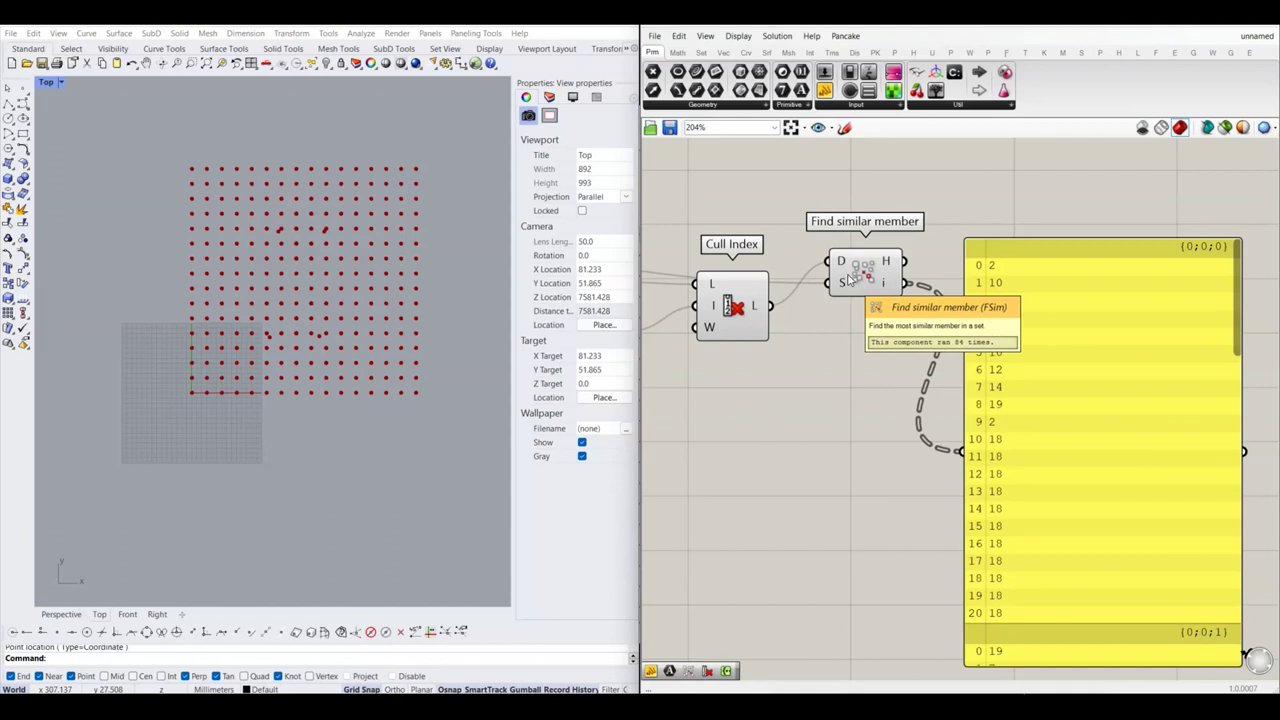
scroll(842, 263, down, 1)
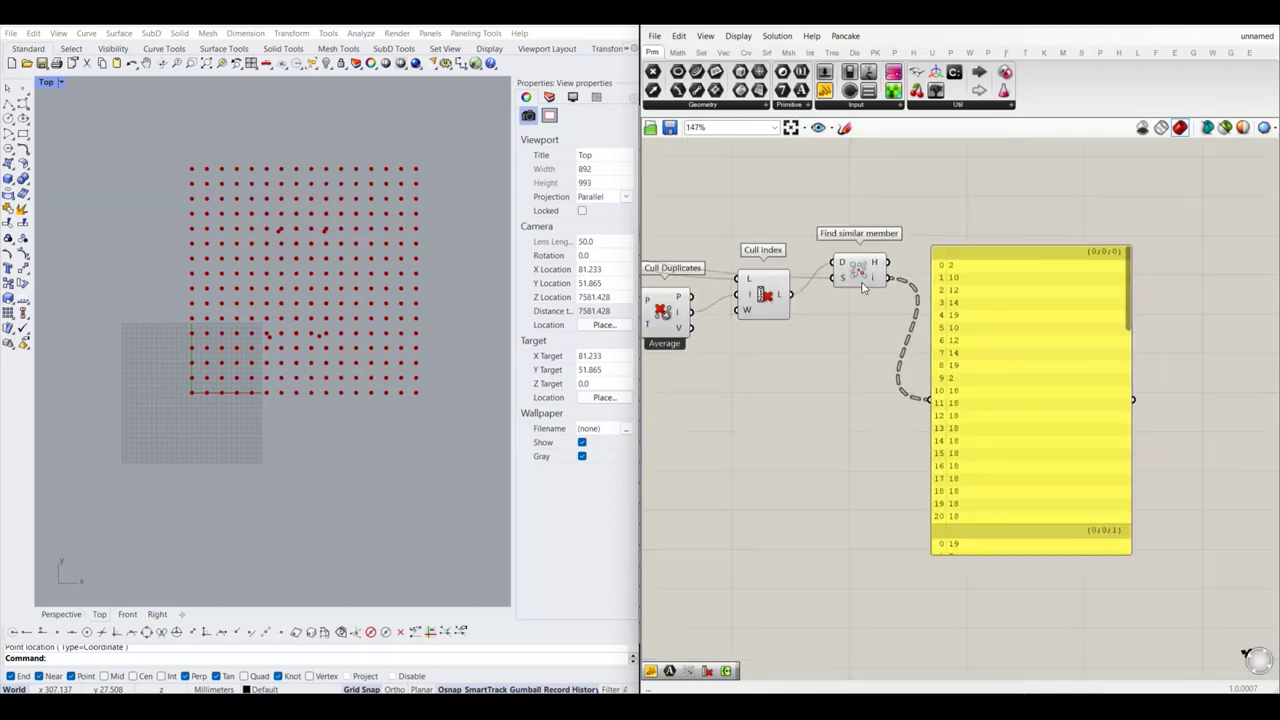
scroll(957, 355, down, 1)
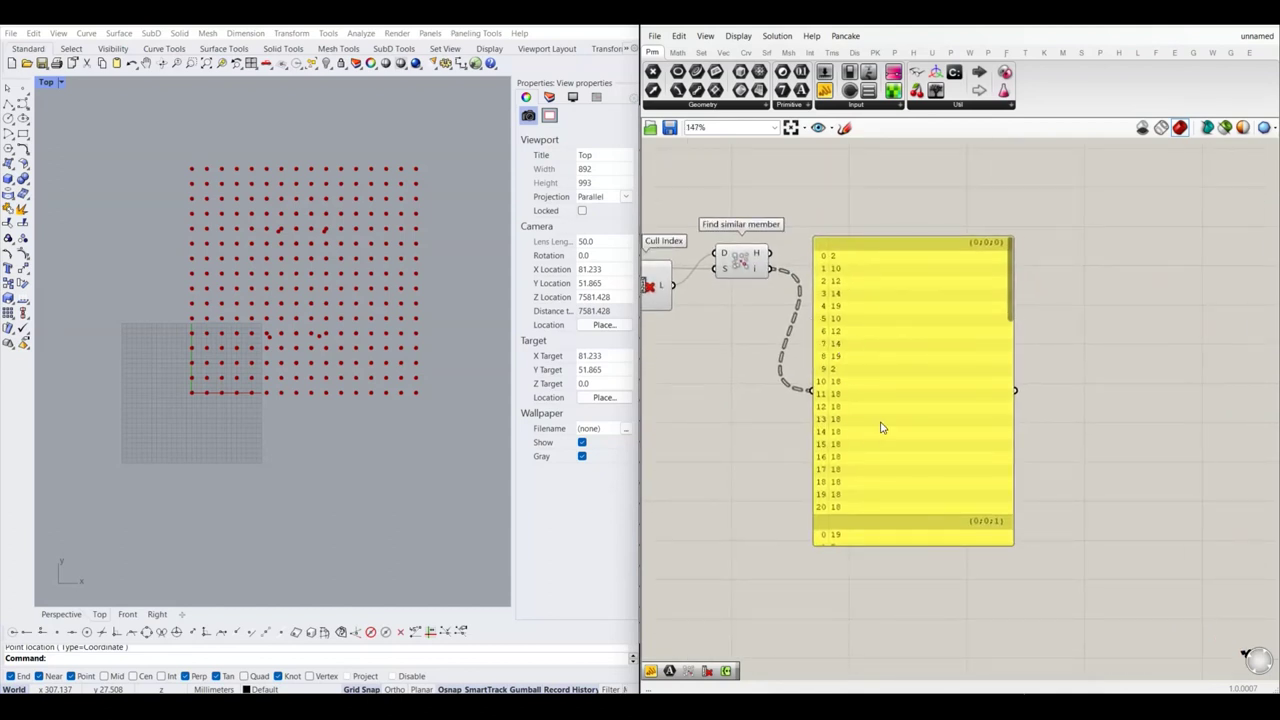
scroll(848, 408, up, 1)
scroll(846, 405, up, 2)
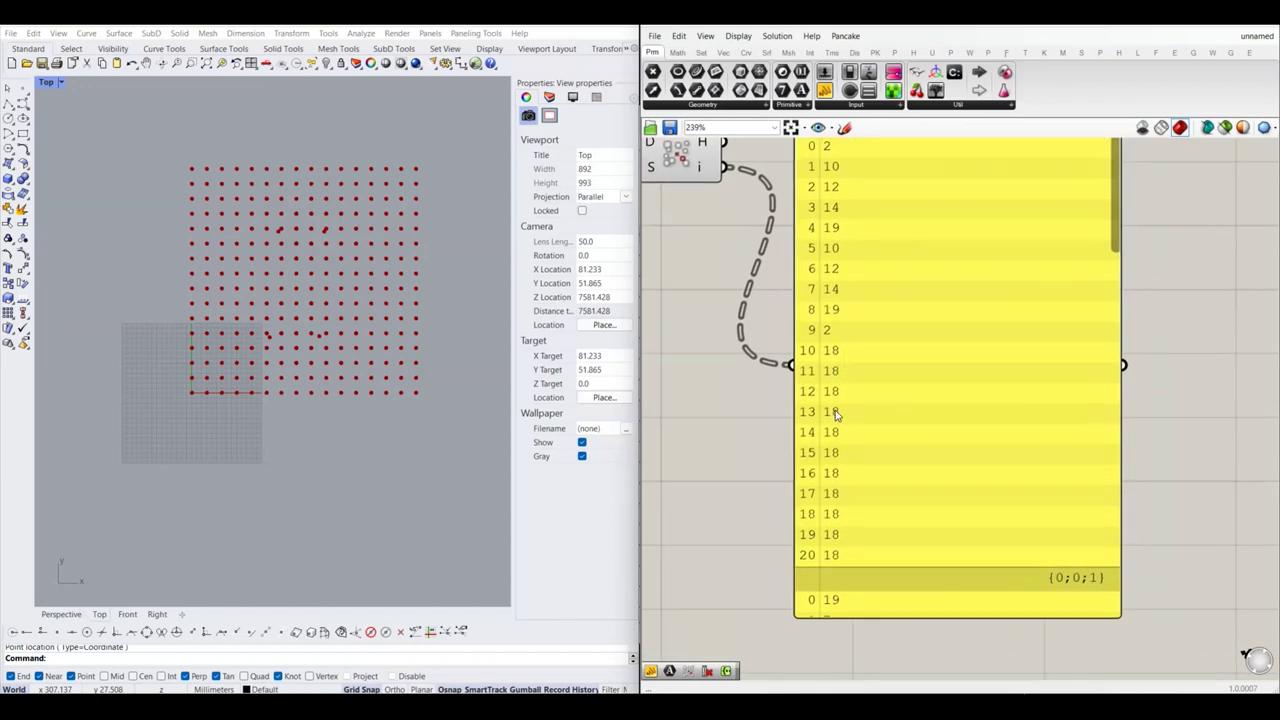
scroll(840, 527, down, 3)
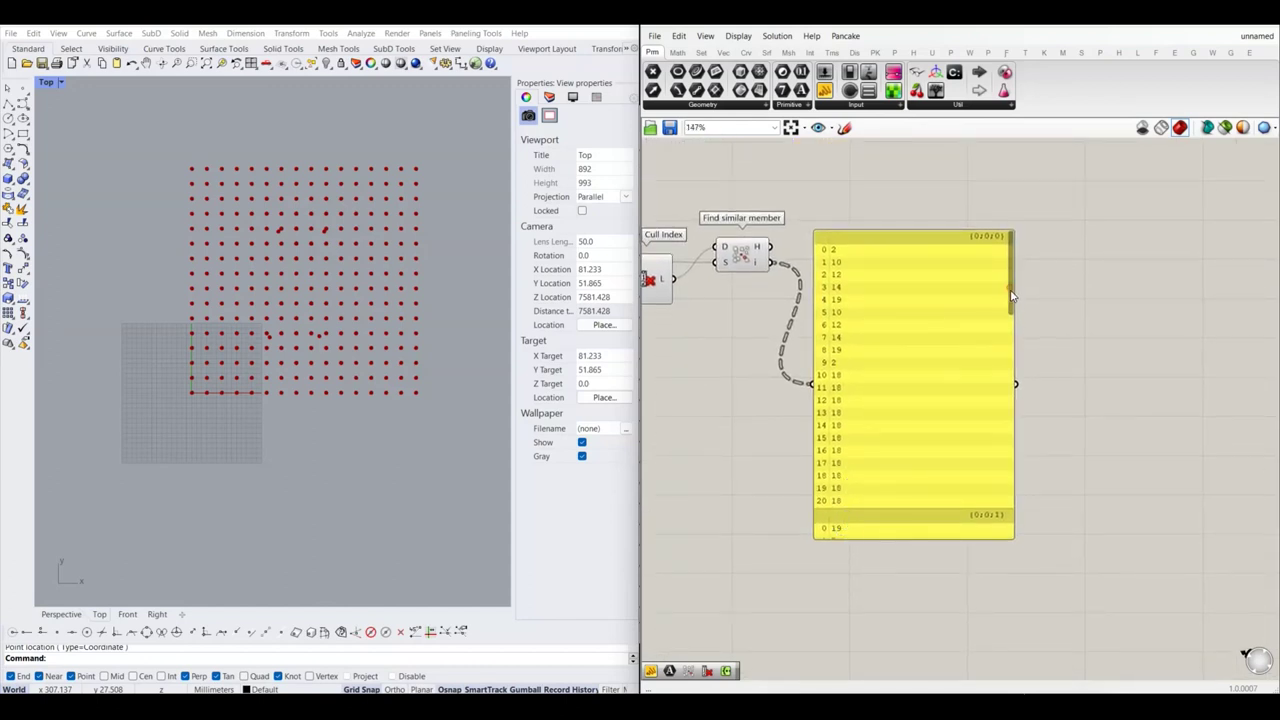
drag(1011, 296, 1015, 381)
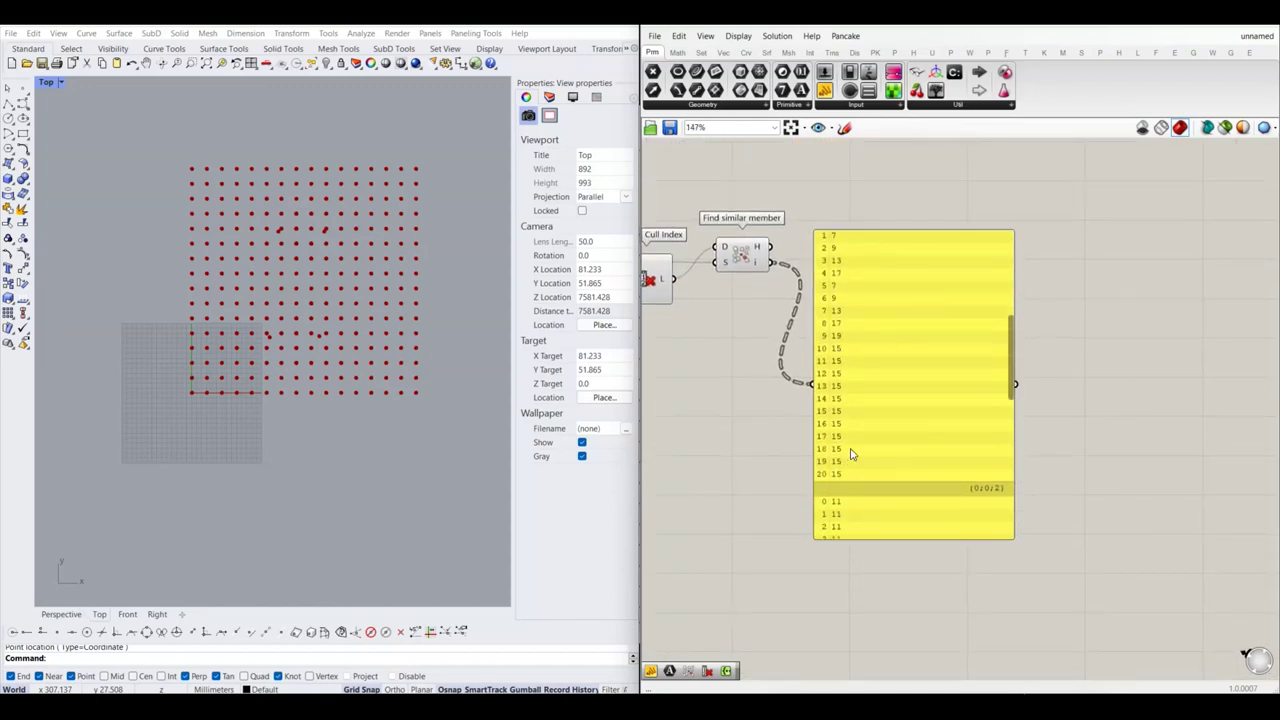
drag(1012, 373, 1014, 485)
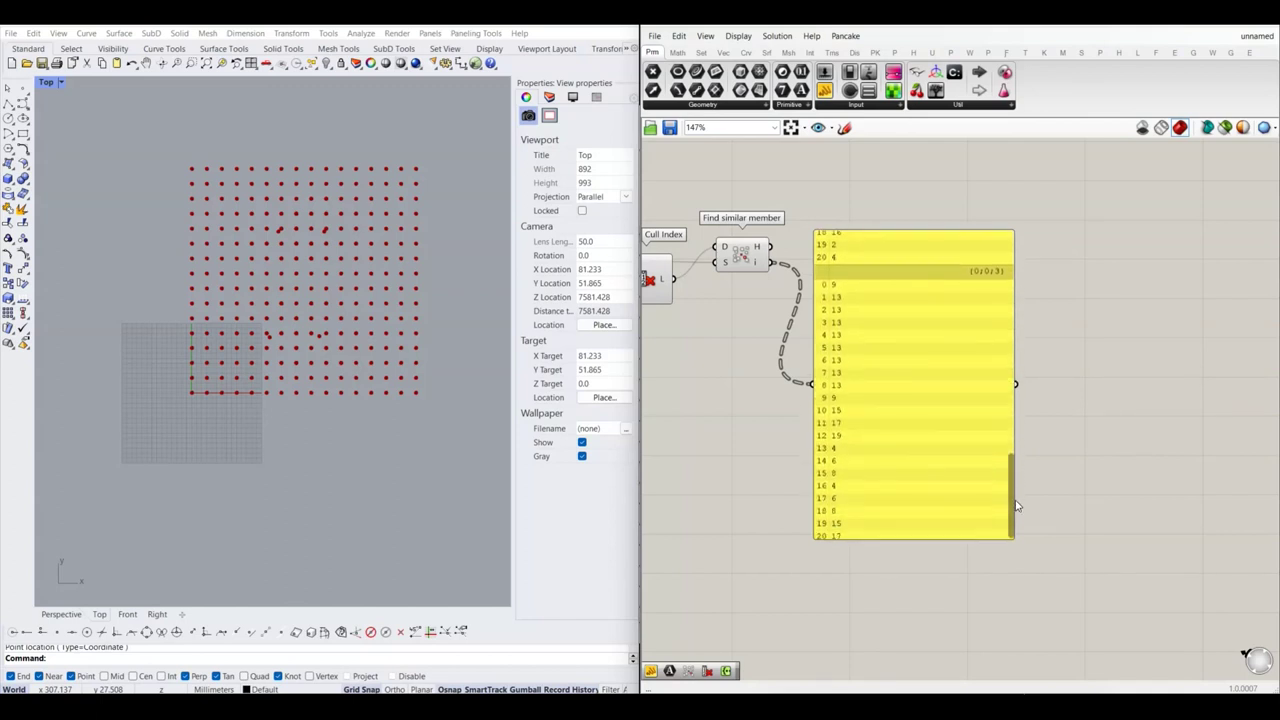
scroll(858, 331, up, 3)
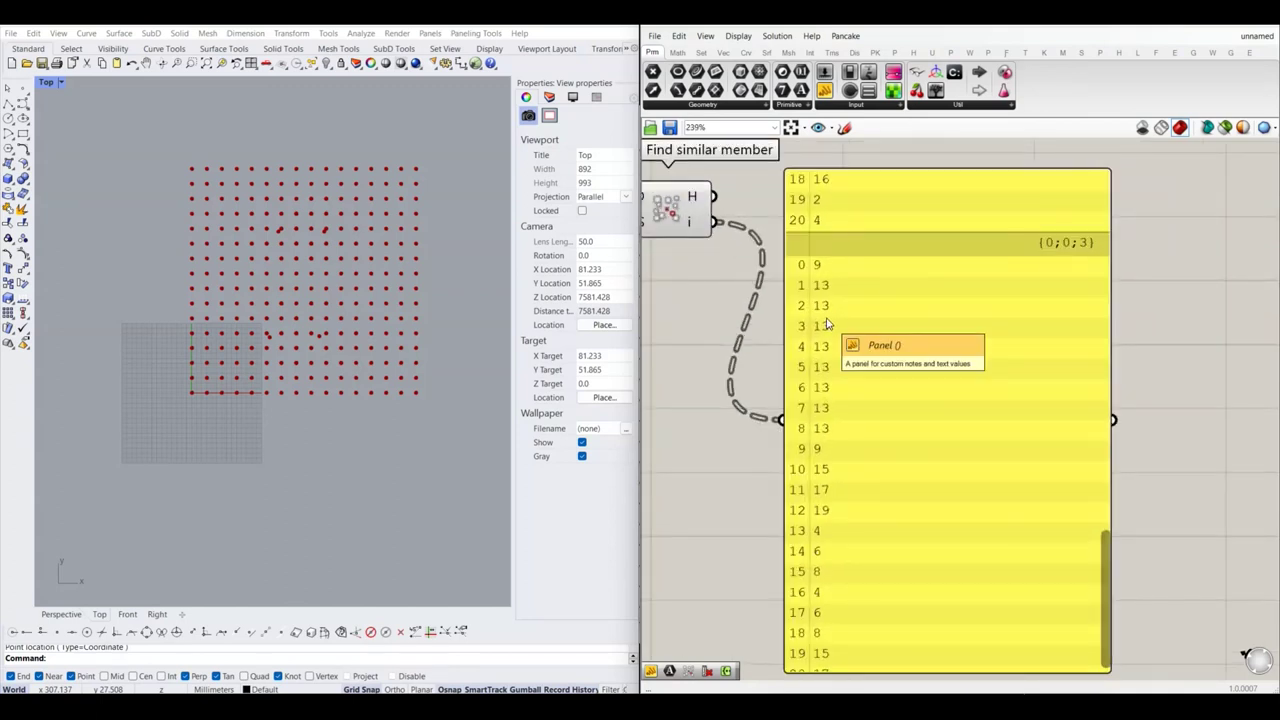
scroll(898, 363, down, 2)
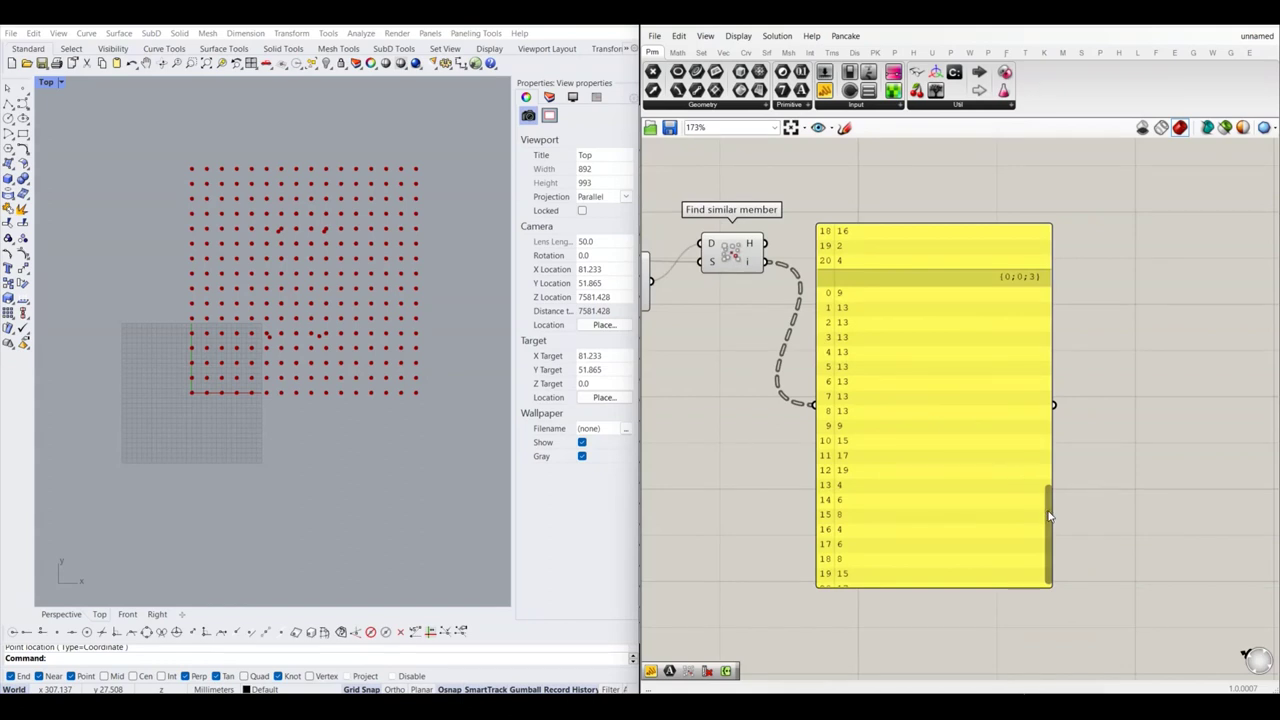
drag(1049, 516, 1049, 260)
Step: Delete the temporary index panel
right_drag(835, 175, 877, 274)
click(911, 413)
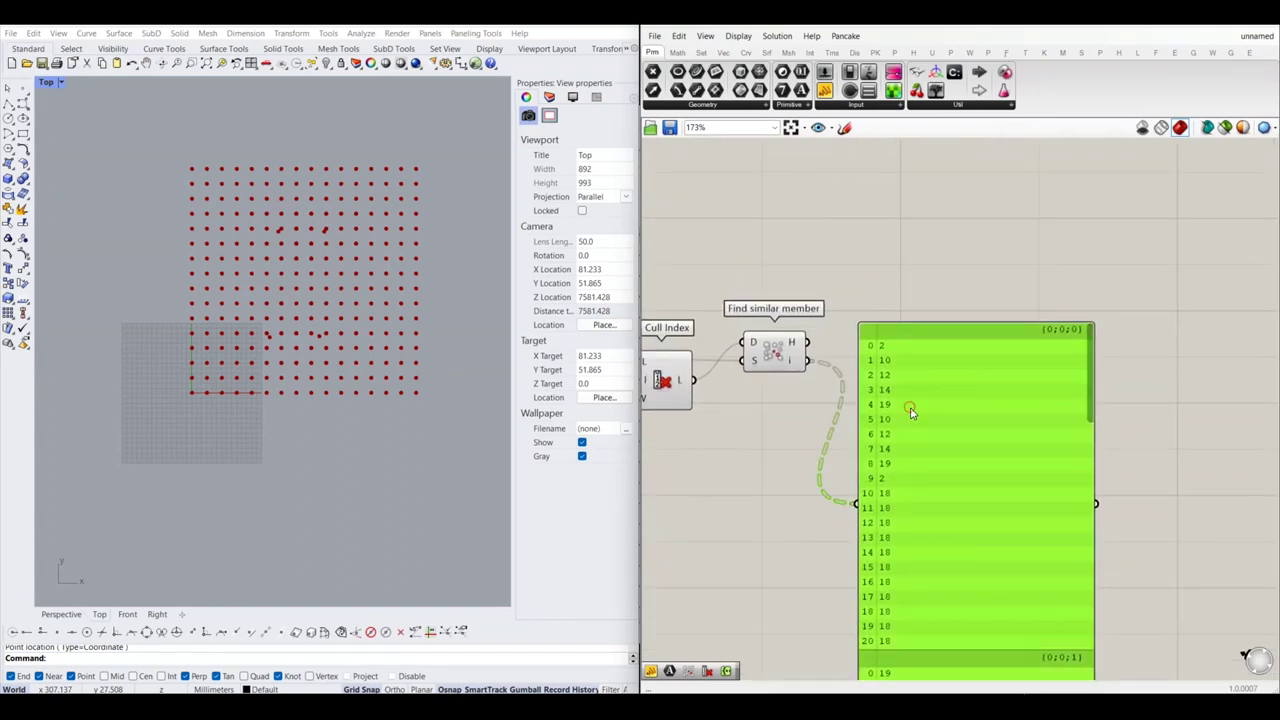
key(Delete)
scroll(905, 409, down, 2)
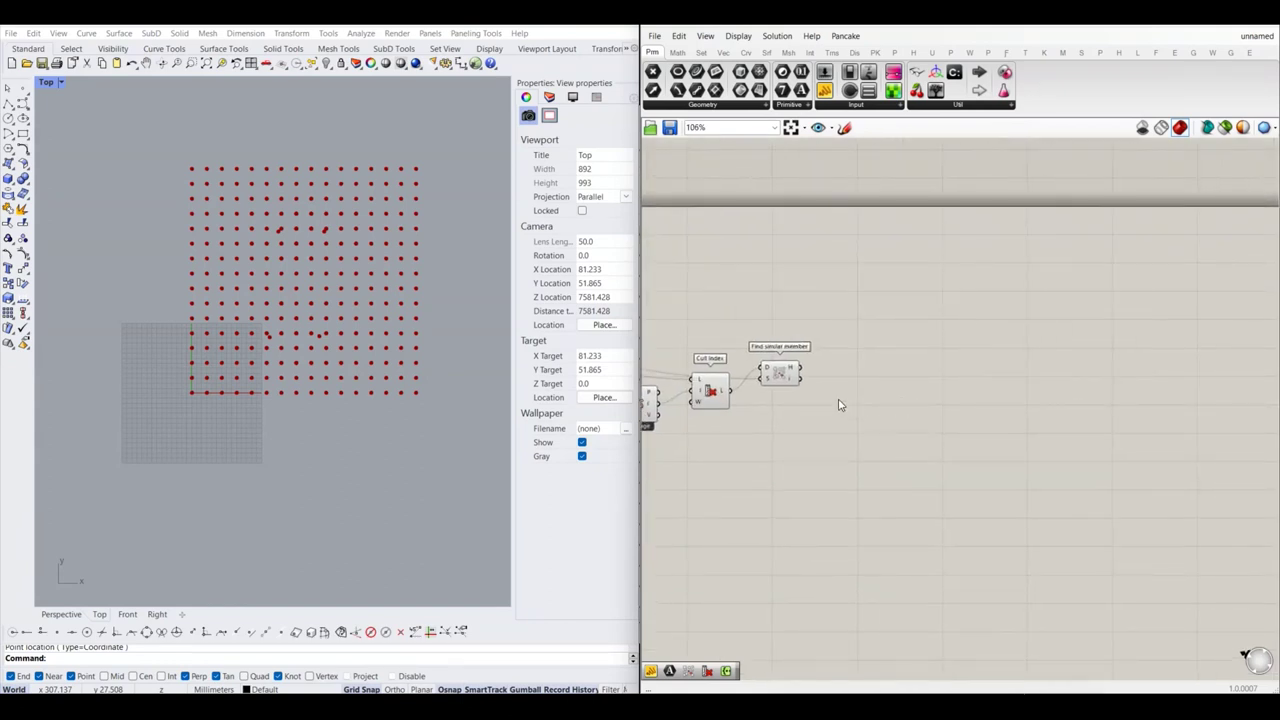
Step: Place a Create Set beside Find similar member, fed by its i output
scroll(858, 400, up, 2)
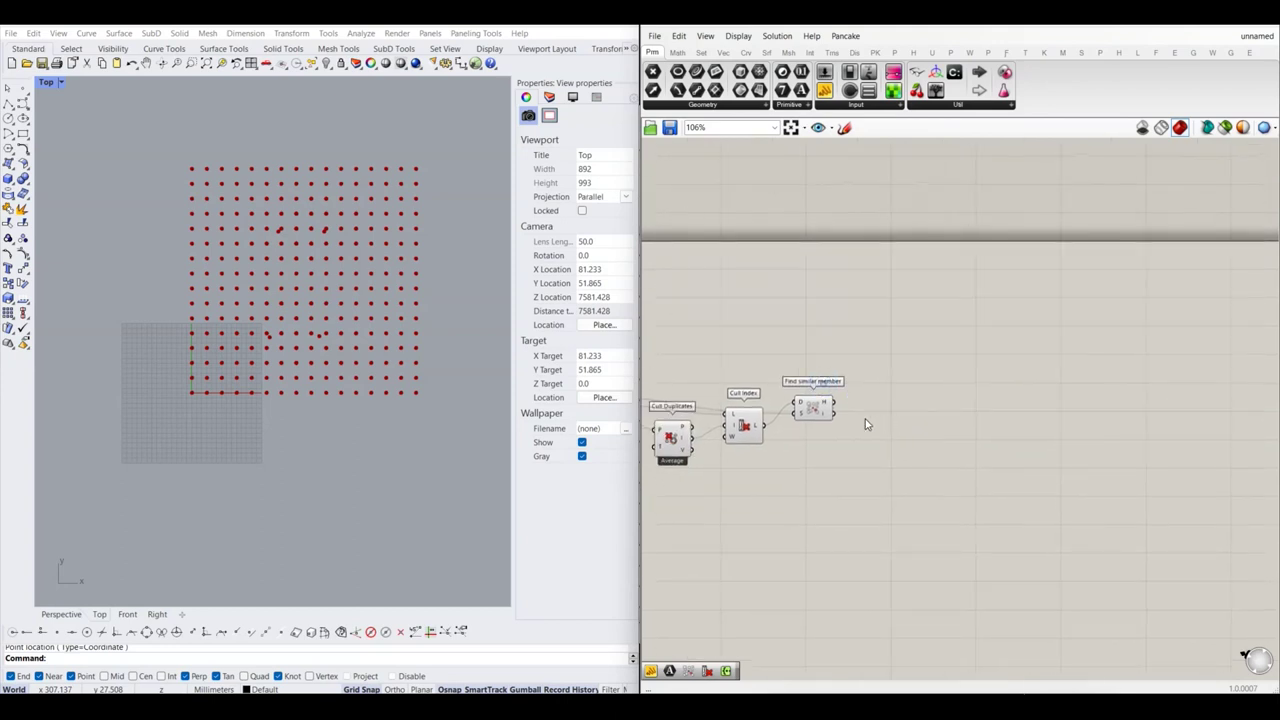
scroll(852, 402, up, 2)
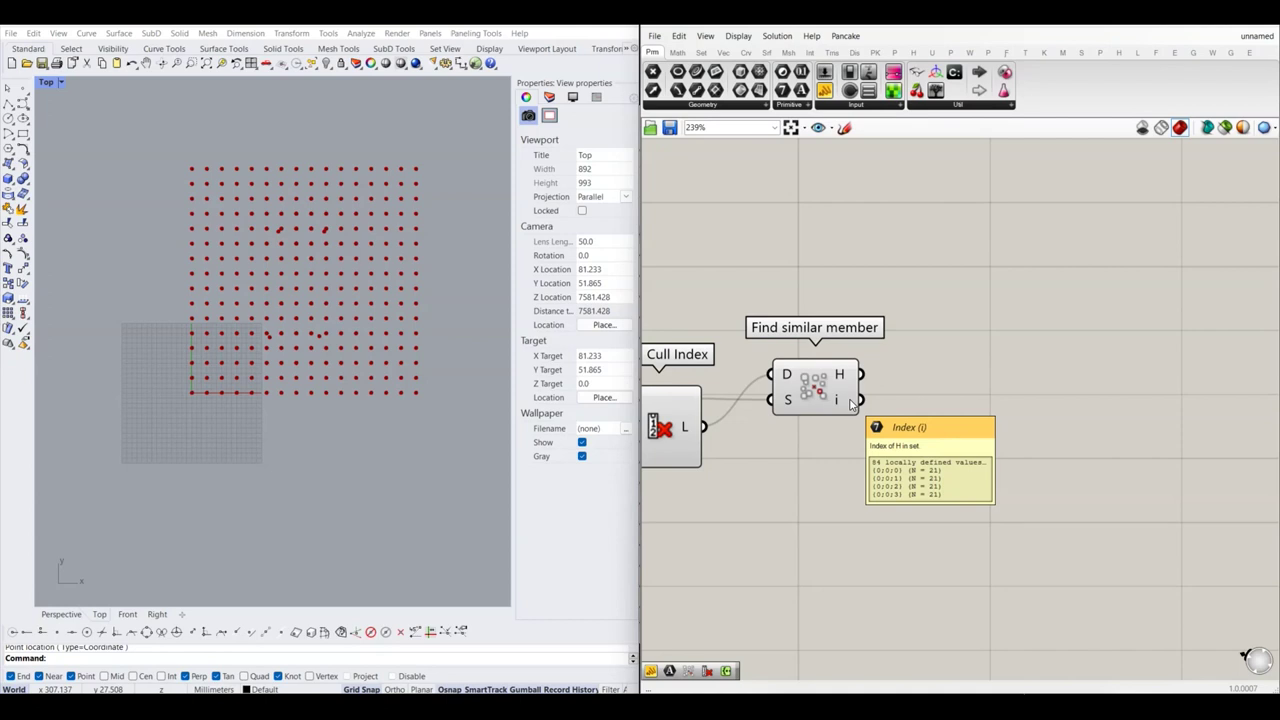
click(702, 53)
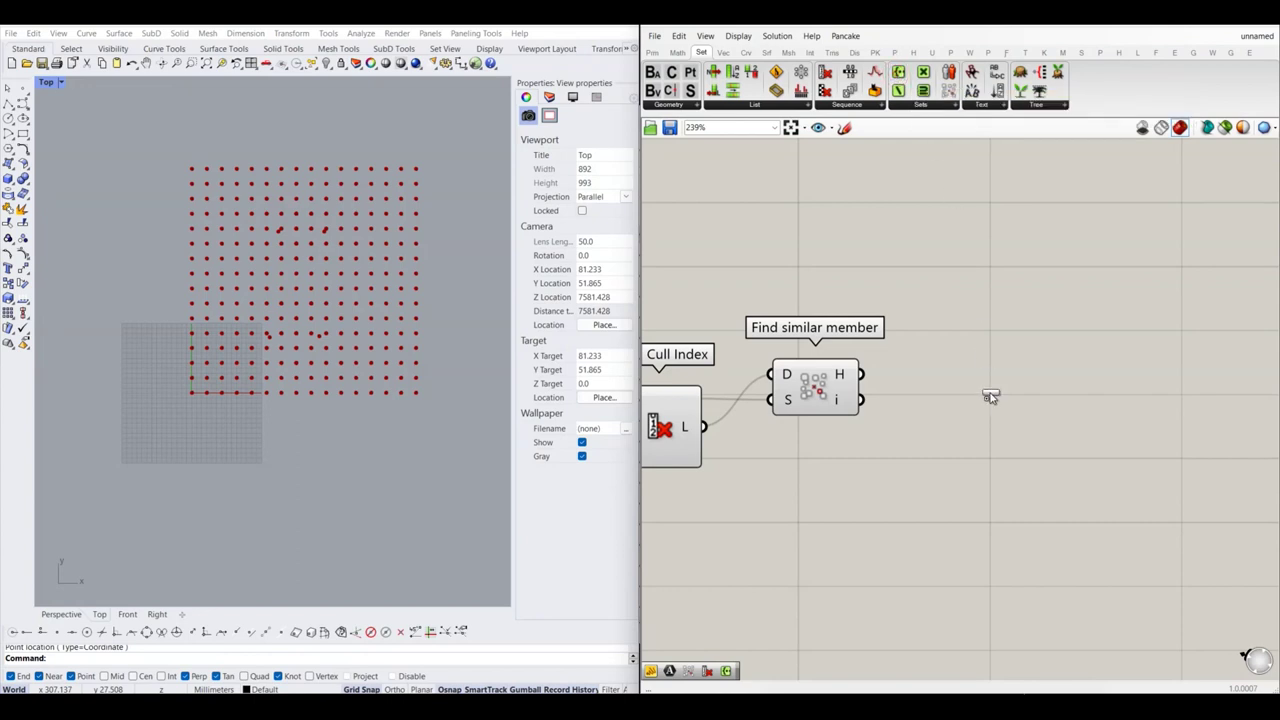
drag(898, 75, 978, 418)
scroll(963, 412, down, 3)
scroll(877, 468, up, 2)
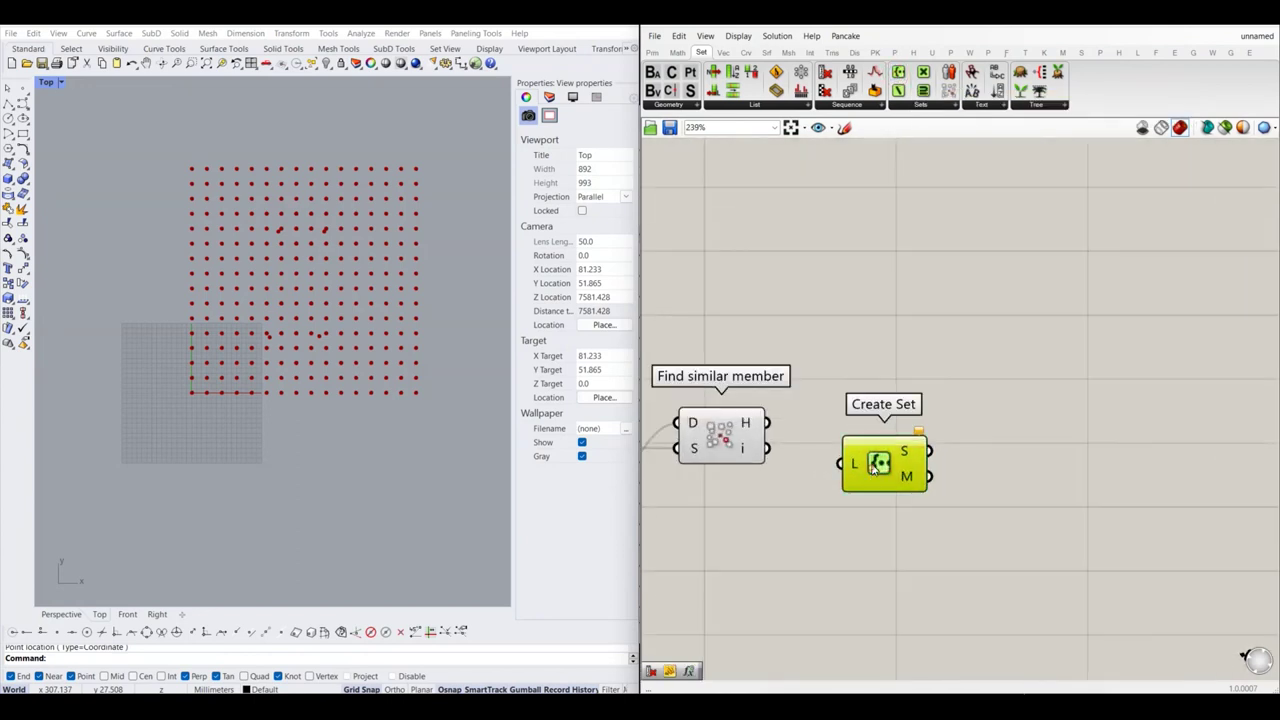
drag(877, 462, 877, 436)
right_drag(843, 403, 886, 383)
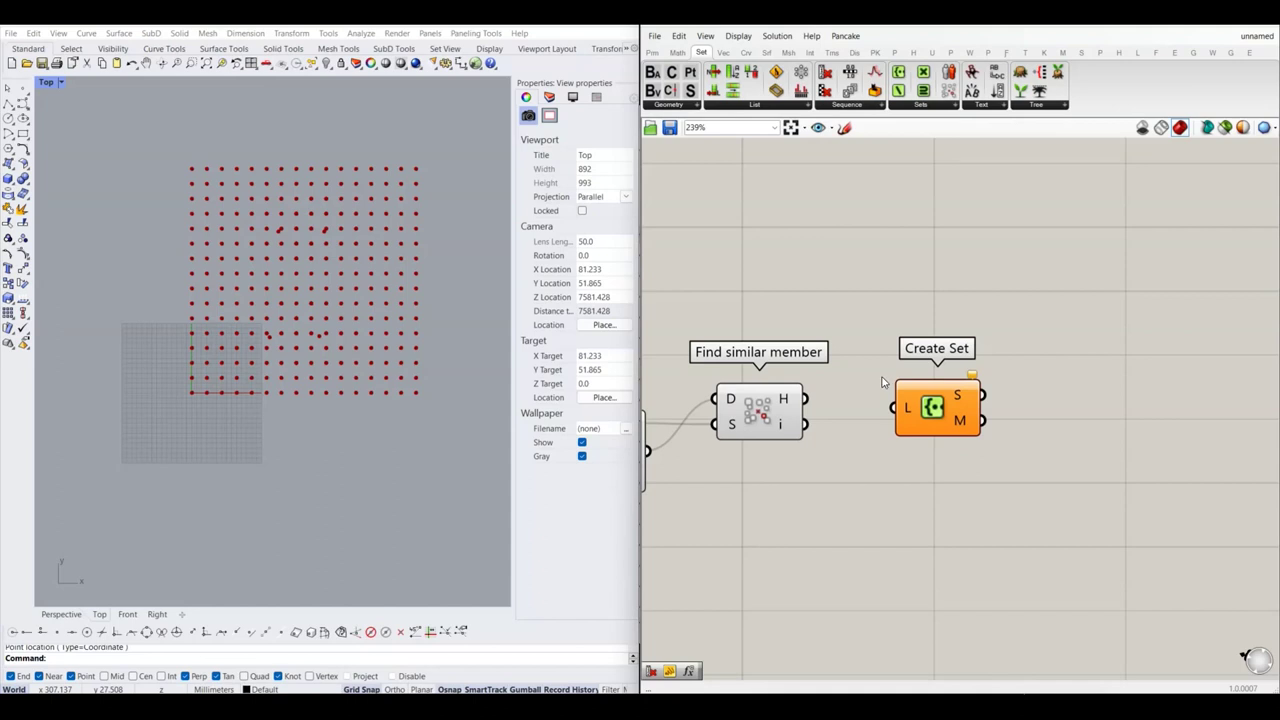
mouse_move(804, 426)
mouse_down()
mouse_move(910, 425)
mouse_move(864, 436)
mouse_up()
click(920, 425)
right_drag(919, 427, 893, 412)
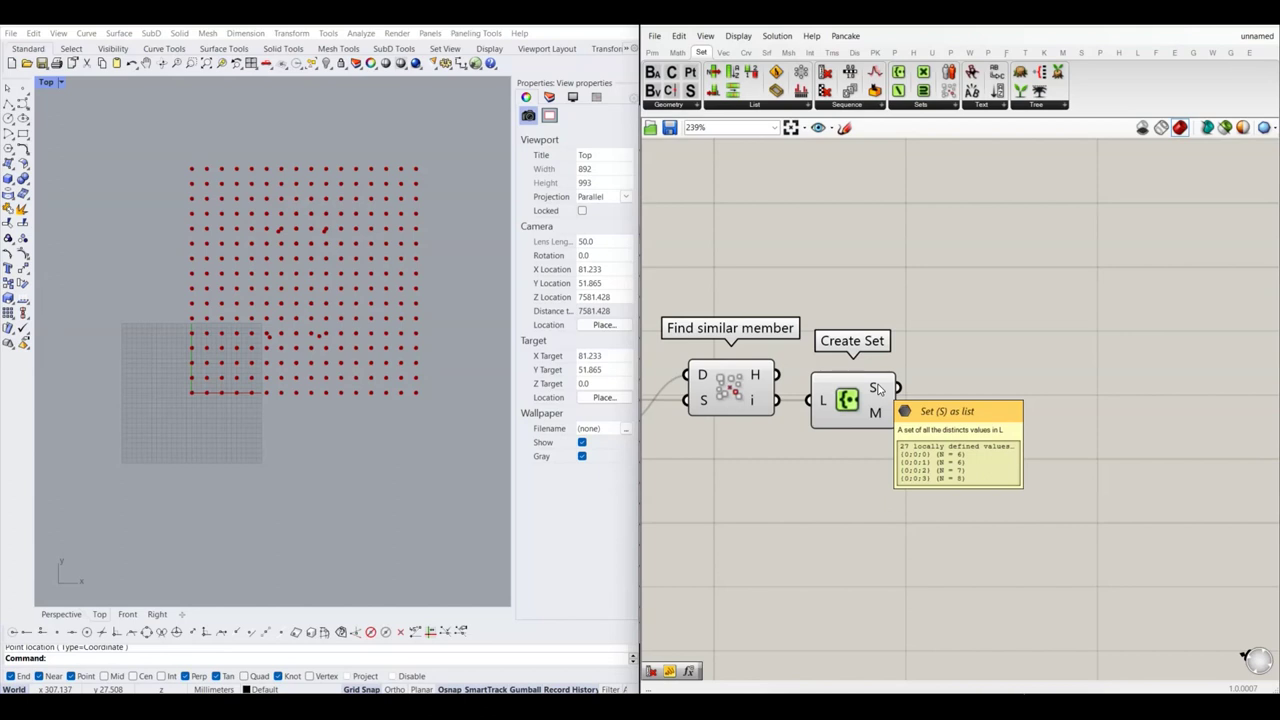
Step: Show Create Set's S output in a panel listing 2, 10, 12, 14, 19, 18
scroll(877, 389, down, 1)
click(927, 315)
click(652, 52)
drag(824, 91, 1040, 428)
mouse_move(895, 386)
mouse_down()
mouse_move(962, 430)
mouse_move(1004, 311)
mouse_up()
click(1103, 397)
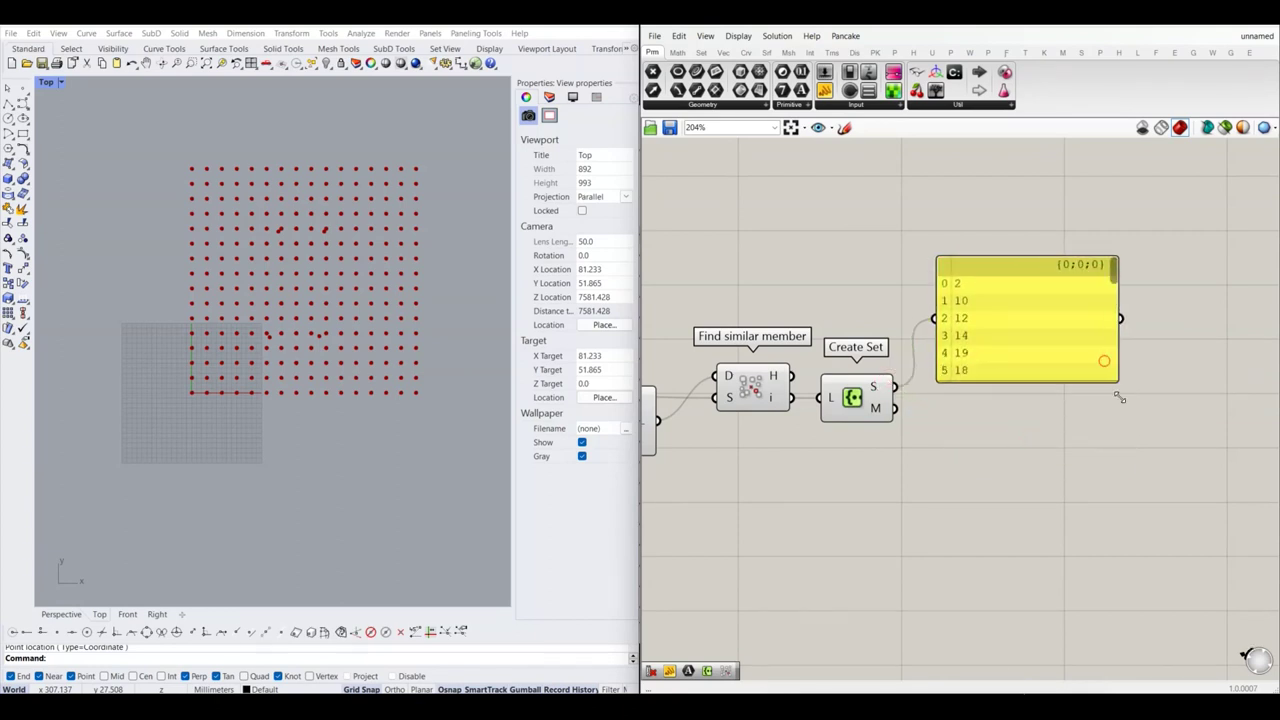
Step: Resize the Create Set panel to reveal branches {0;0;0}–{0;0;2} of distinct indices
drag(1120, 397, 1217, 583)
scroll(966, 372, down, 4)
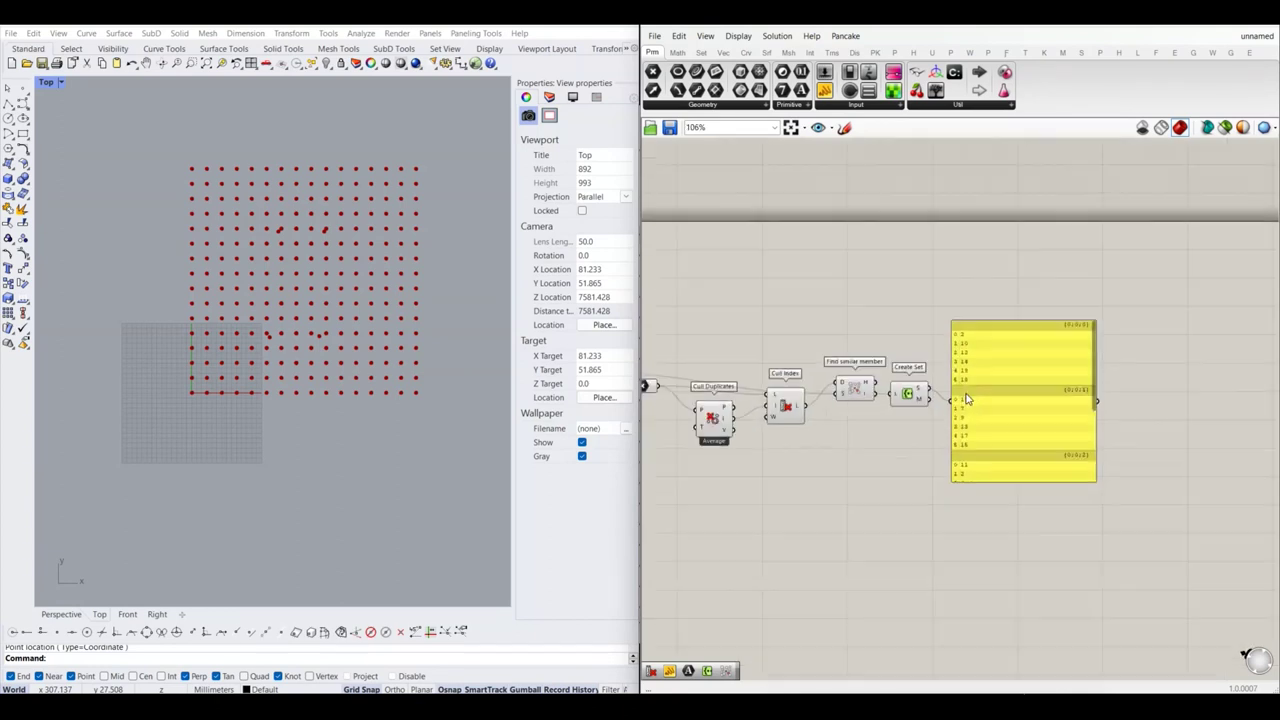
click(957, 445)
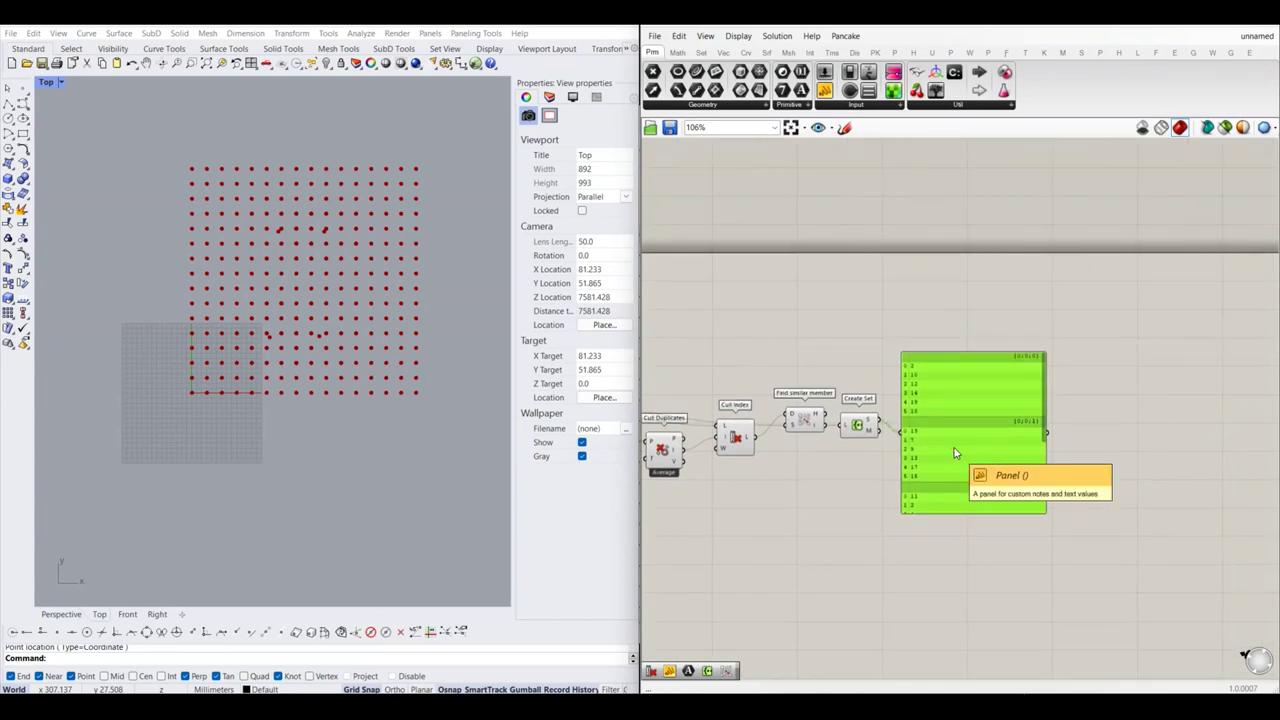
scroll(955, 453, down, 2)
scroll(752, 398, up, 5)
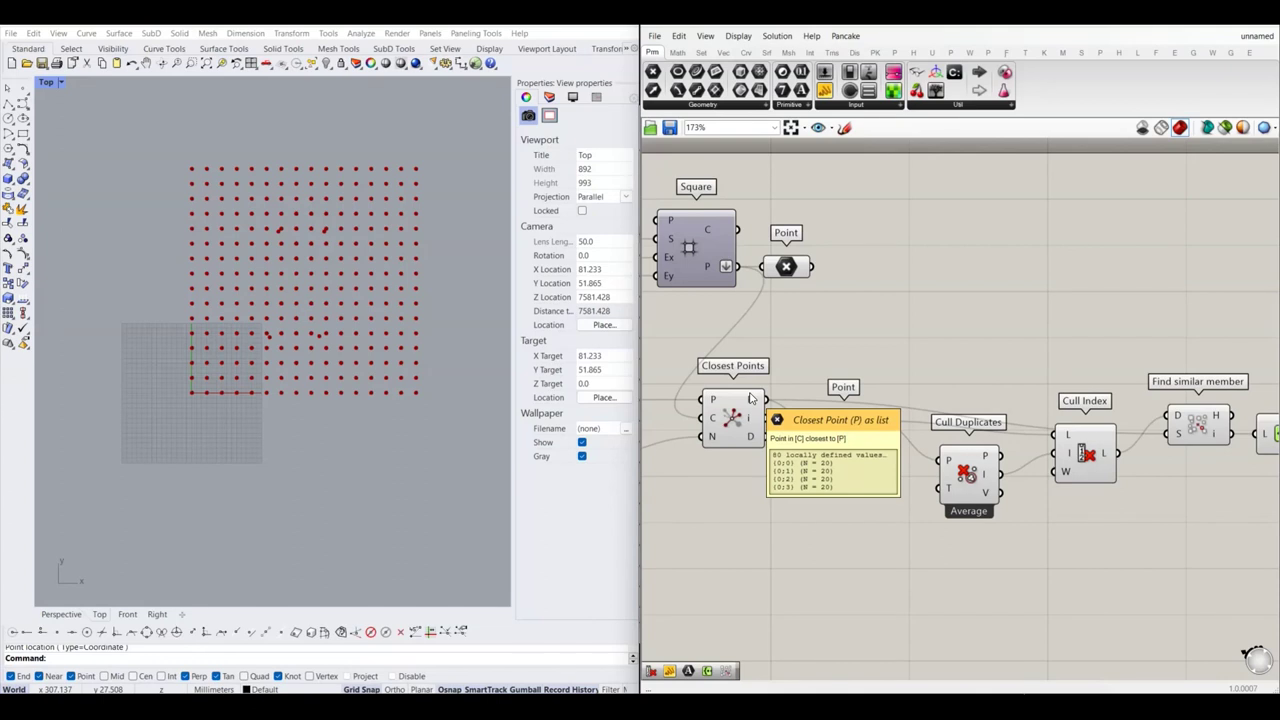
right_drag(1172, 423, 1016, 416)
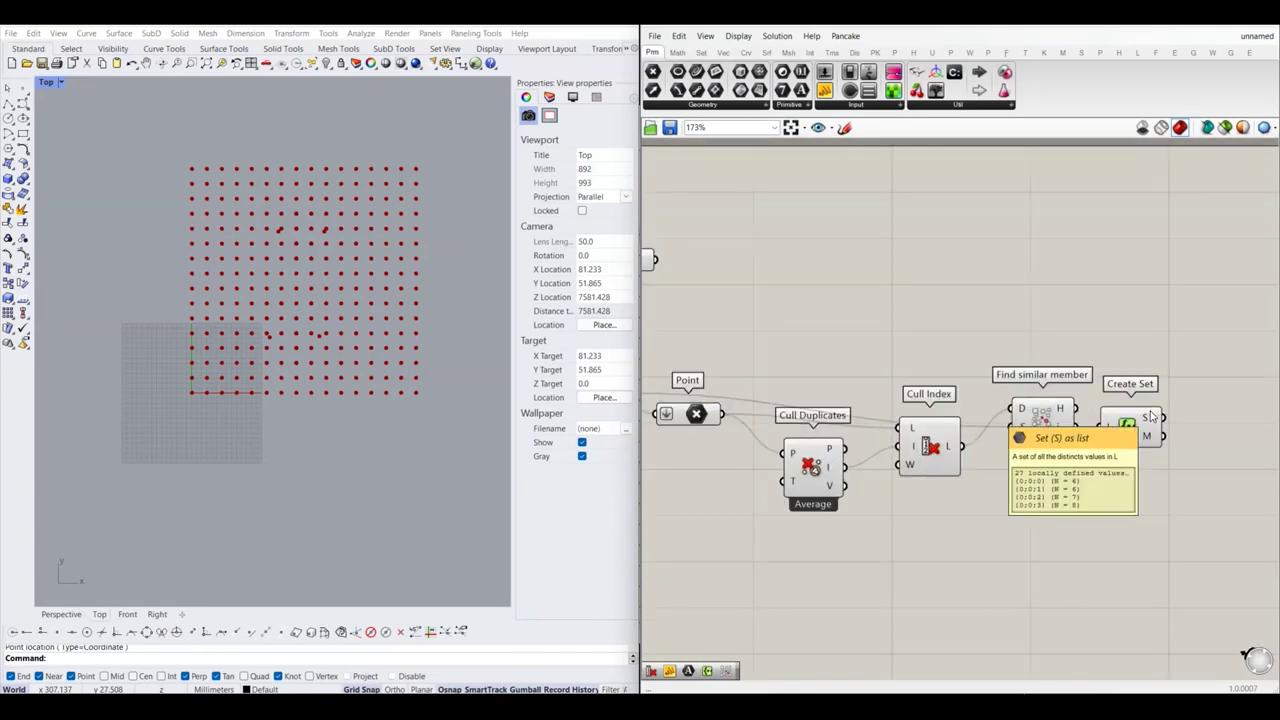
scroll(1150, 415, down, 2)
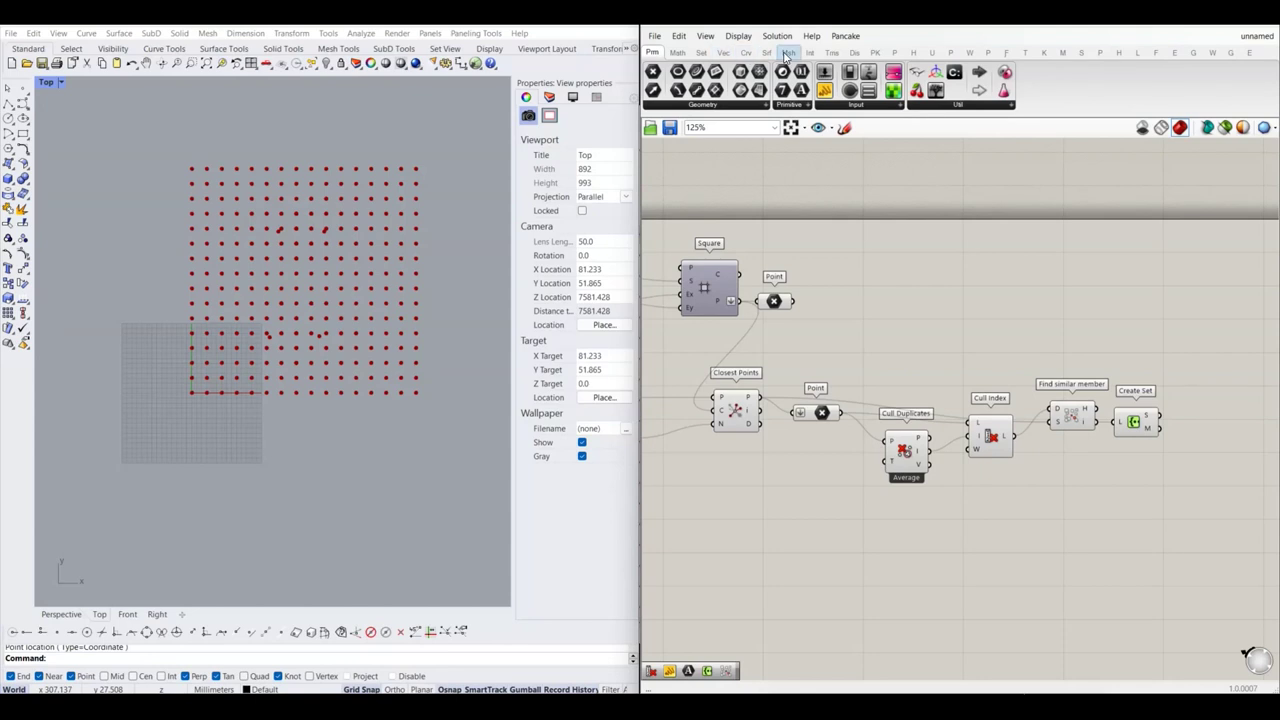
Step: Add a second Cull Index with Create Set's S to I and Closest Points to L
click(701, 52)
drag(1104, 338, 1182, 380)
scroll(1180, 390, up, 3)
drag(1015, 433, 1037, 366)
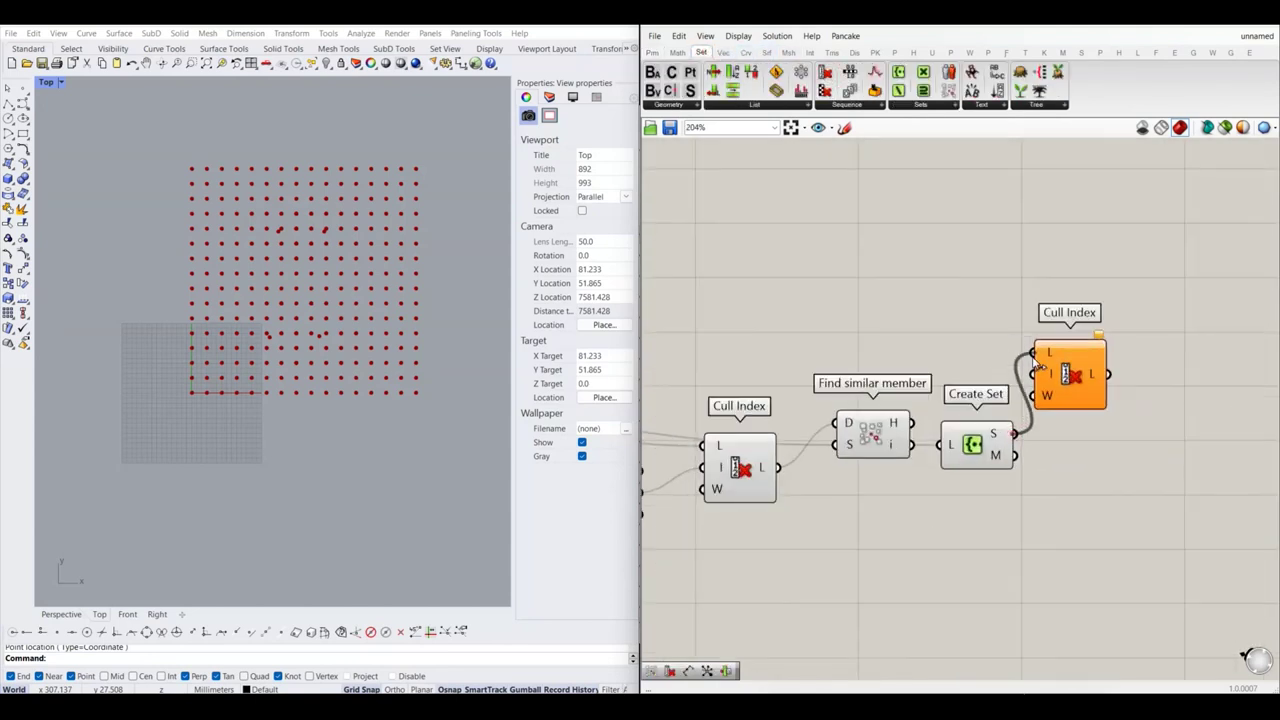
scroll(1080, 380, down, 4)
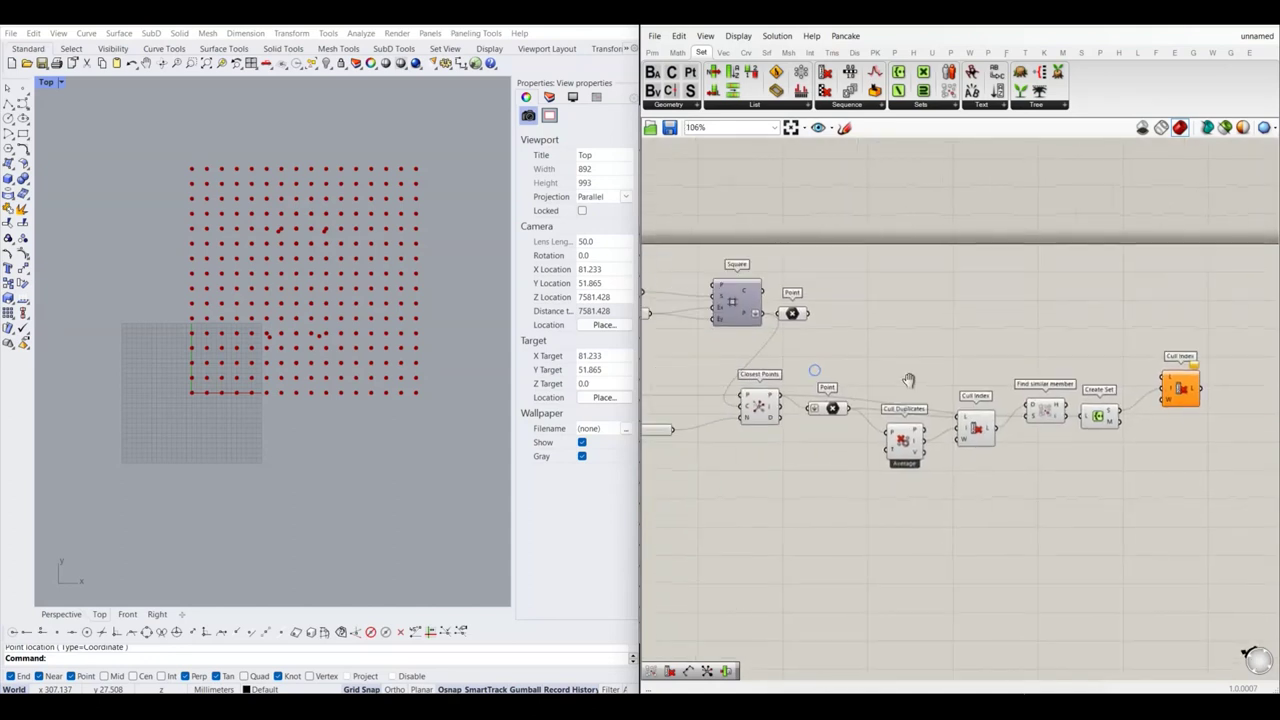
scroll(830, 408, up, 1)
drag(771, 396, 1220, 372)
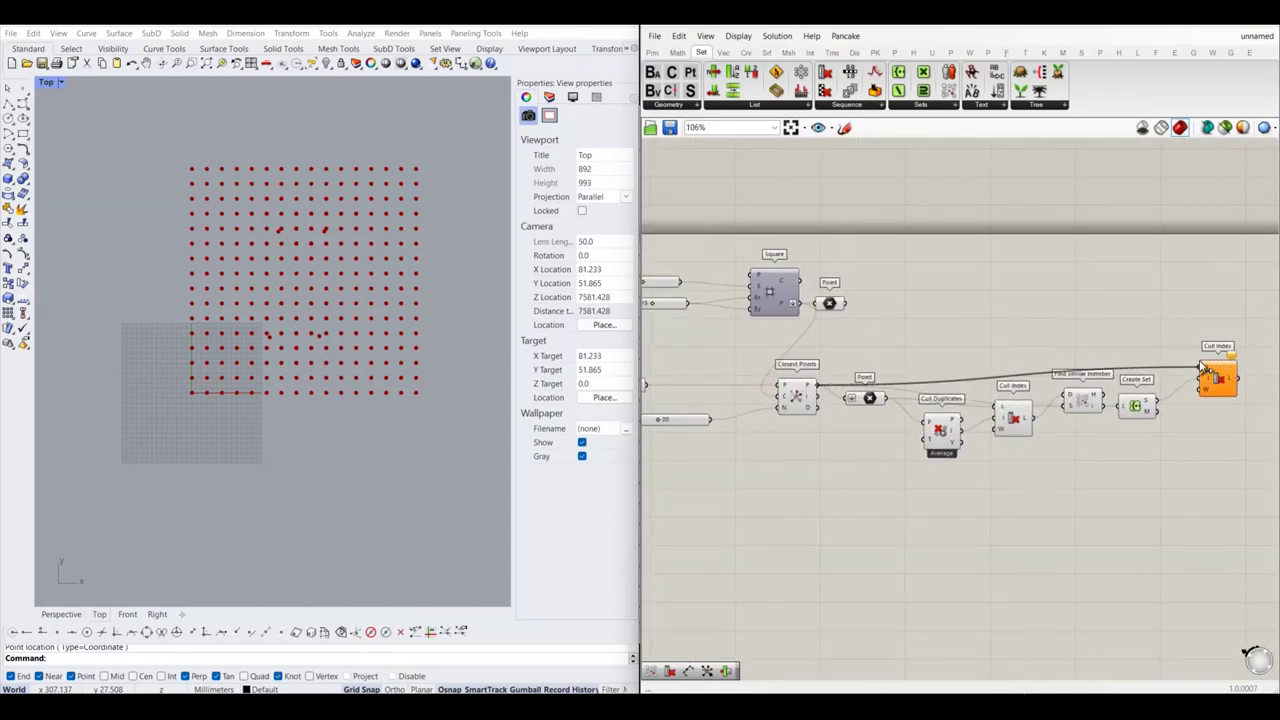
right_drag(1220, 372, 930, 350)
scroll(935, 390, up, 2)
drag(935, 390, 922, 412)
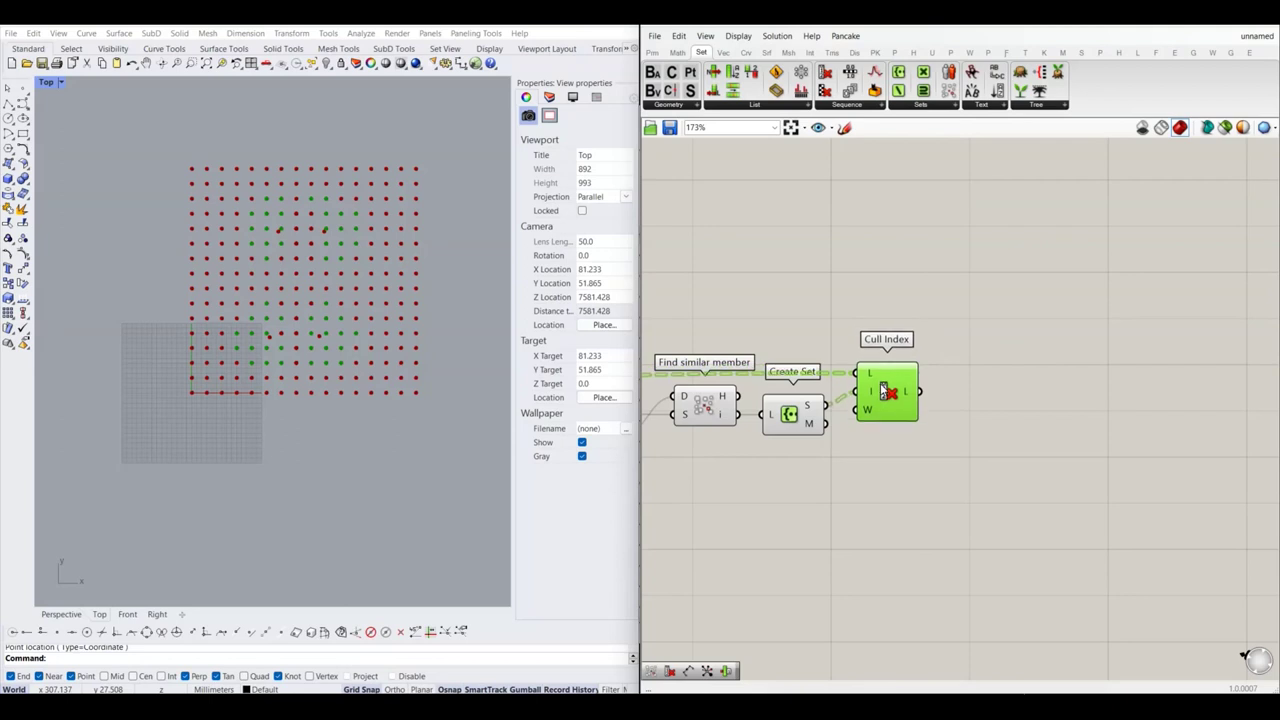
Step: Select the new Cull Index and pan the Top view to preview remaining grid points
click(944, 442)
right_drag(956, 432, 933, 440)
click(890, 400)
scroll(268, 240, up, 3)
scroll(268, 240, up, 1)
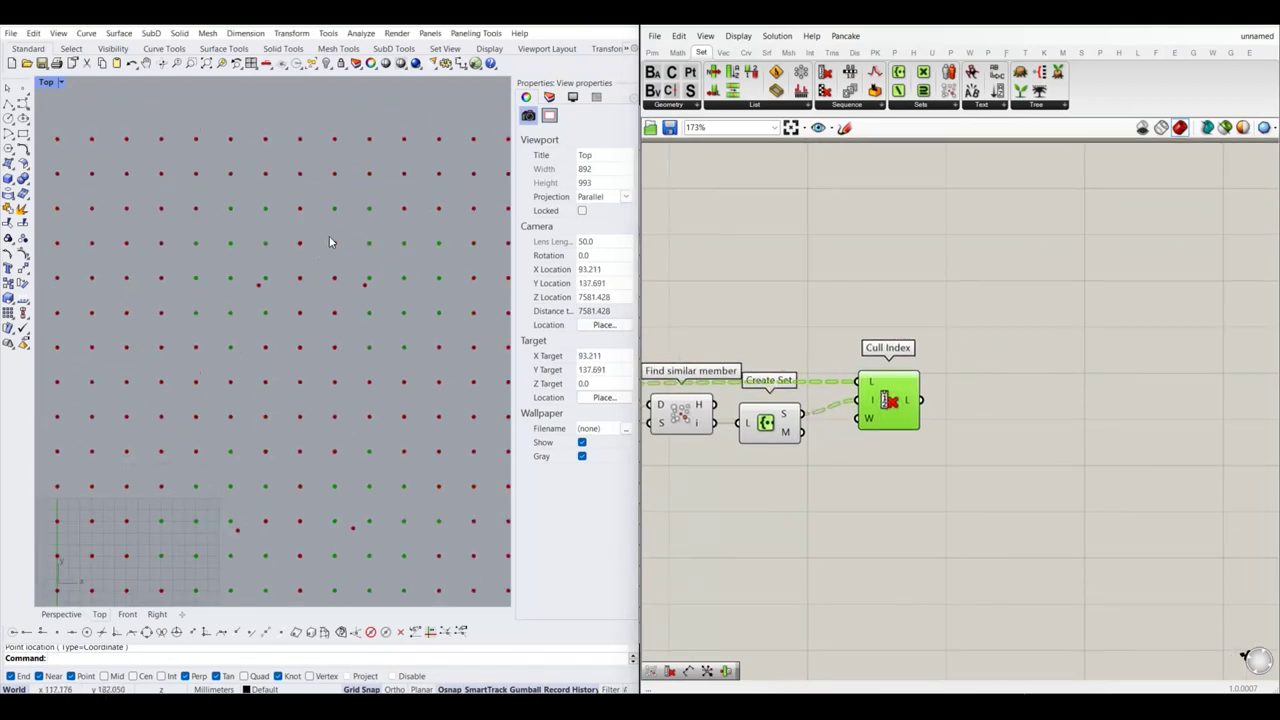
scroll(325, 254, down, 2)
scroll(313, 344, up, 2)
scroll(313, 344, down, 2)
right_drag(329, 310, 301, 330)
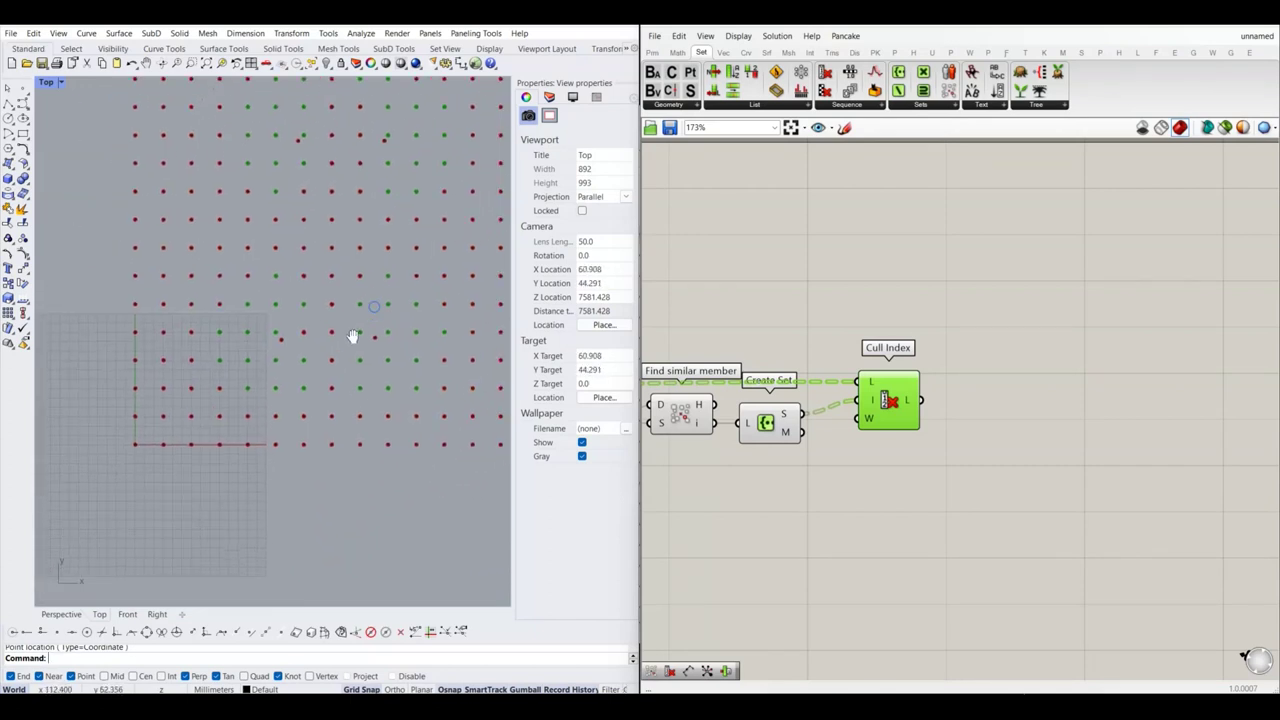
scroll(335, 340, down, 3)
drag(884, 407, 884, 390)
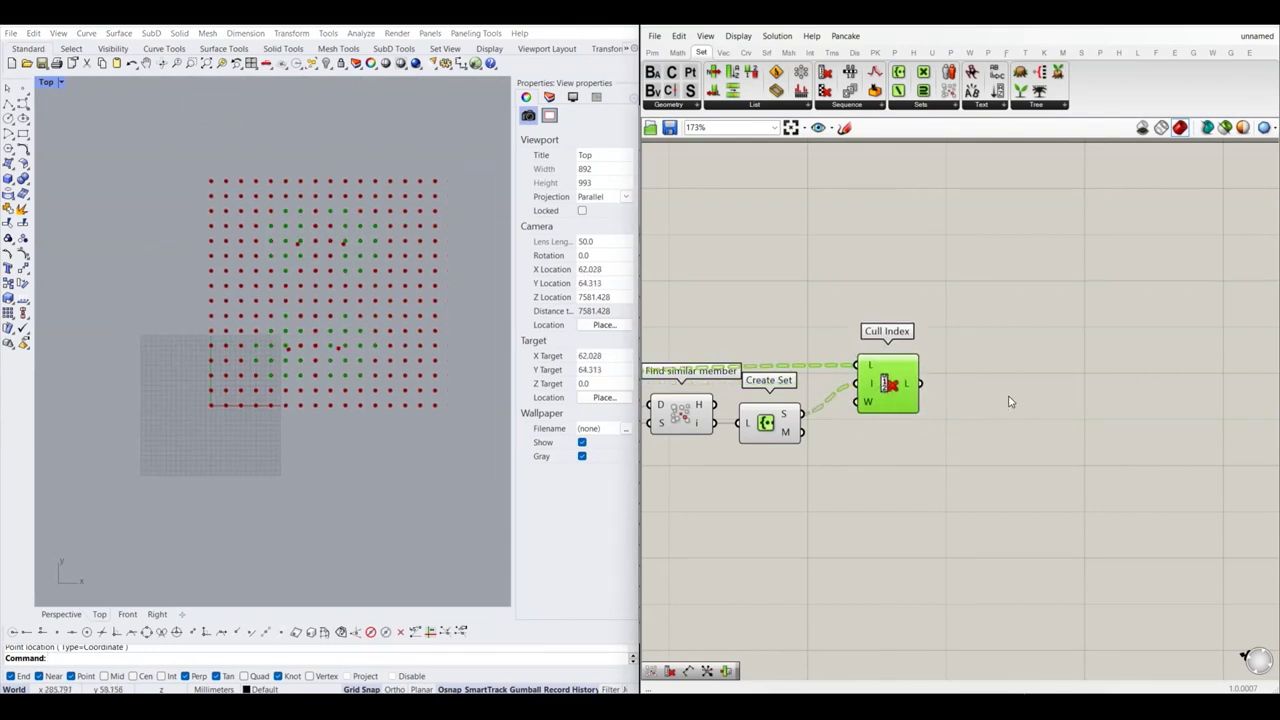
scroll(1007, 403, down, 3)
scroll(330, 324, down, 2)
right_drag(368, 315, 343, 351)
Step: Open the other Grasshopper definition and zoom around the finished circle grid
click(972, 338)
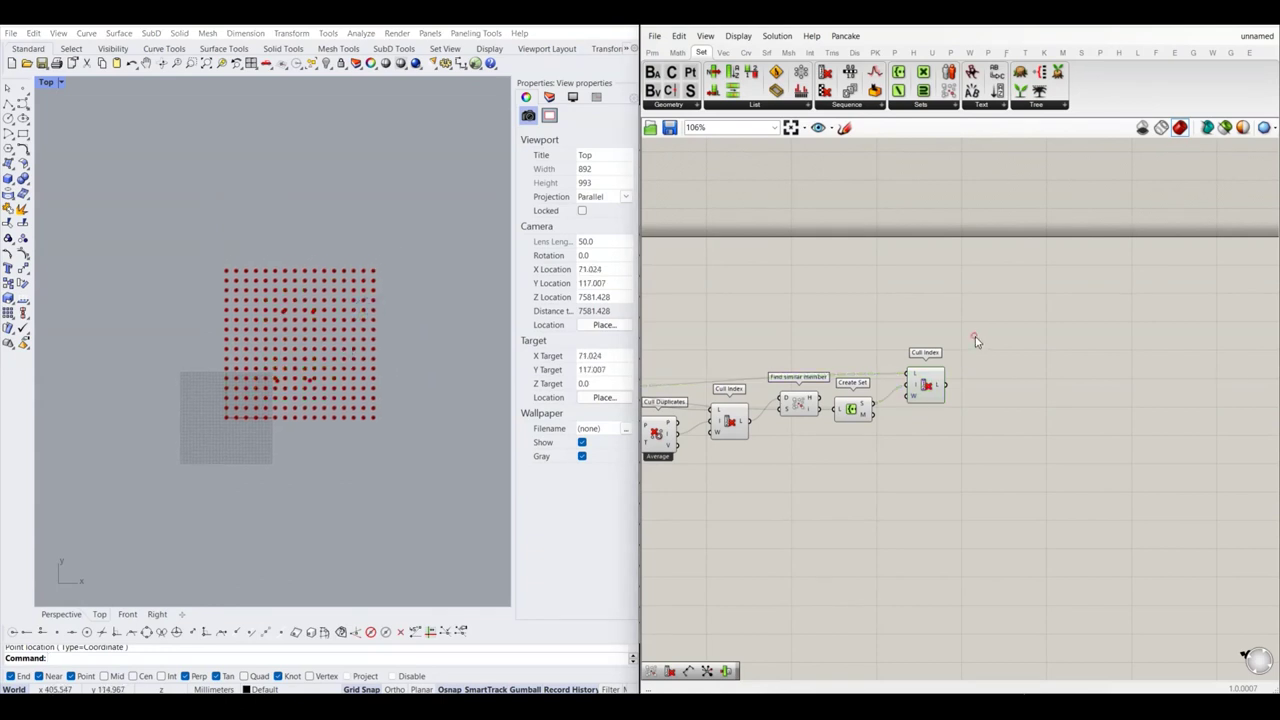
click(1255, 36)
click(1231, 162)
scroll(272, 360, up, 2)
scroll(272, 360, up, 2)
scroll(272, 360, up, 2)
scroll(275, 360, down, 4)
scroll(214, 445, up, 2)
scroll(221, 421, up, 2)
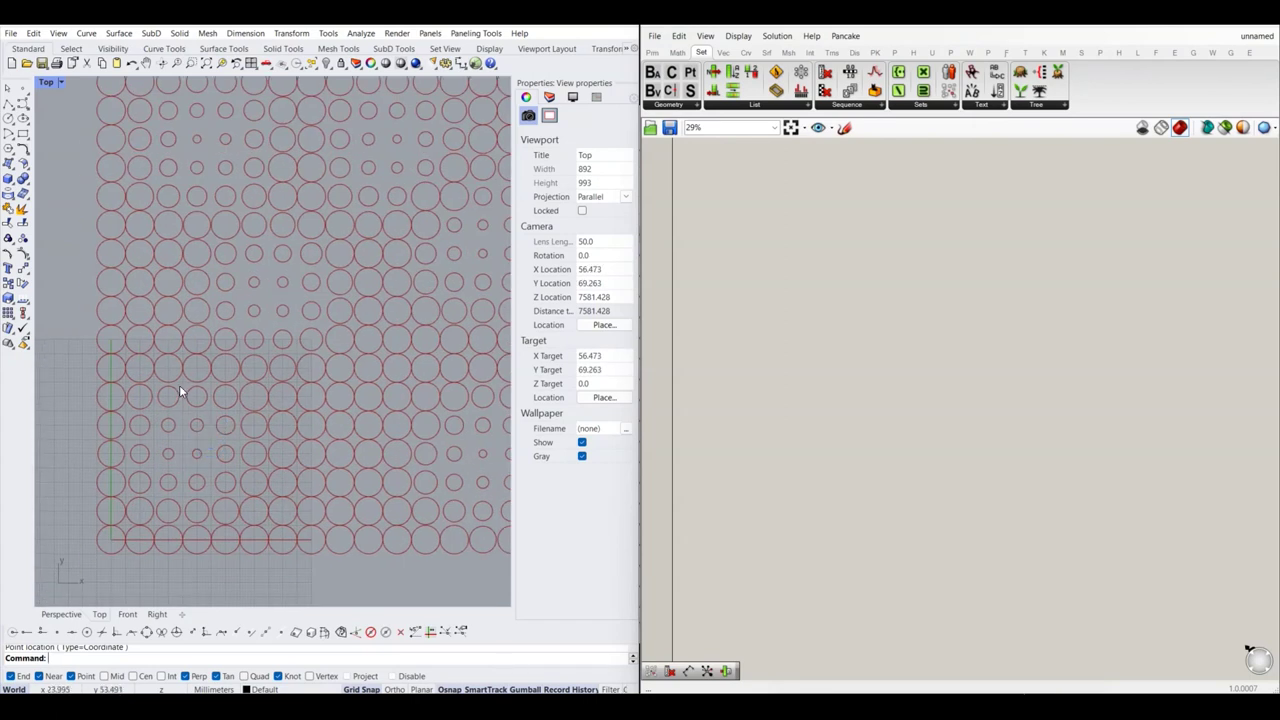
scroll(205, 438, down, 2)
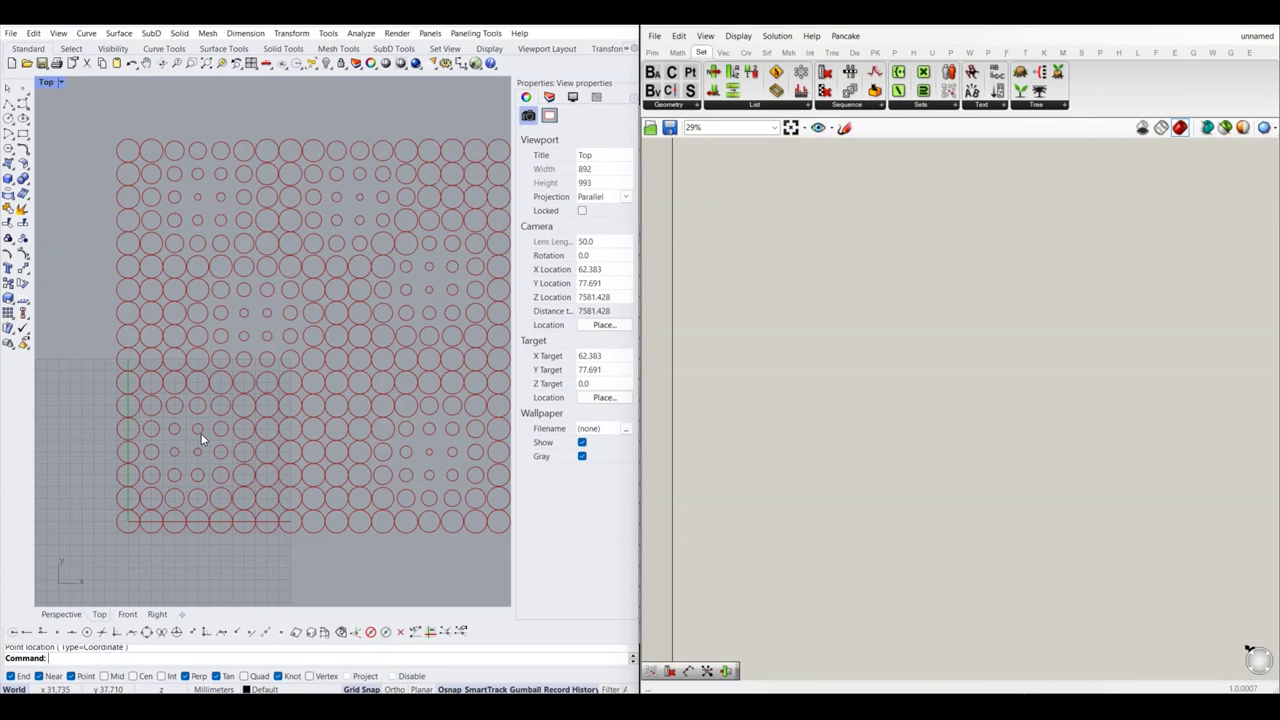
scroll(204, 430, up, 2)
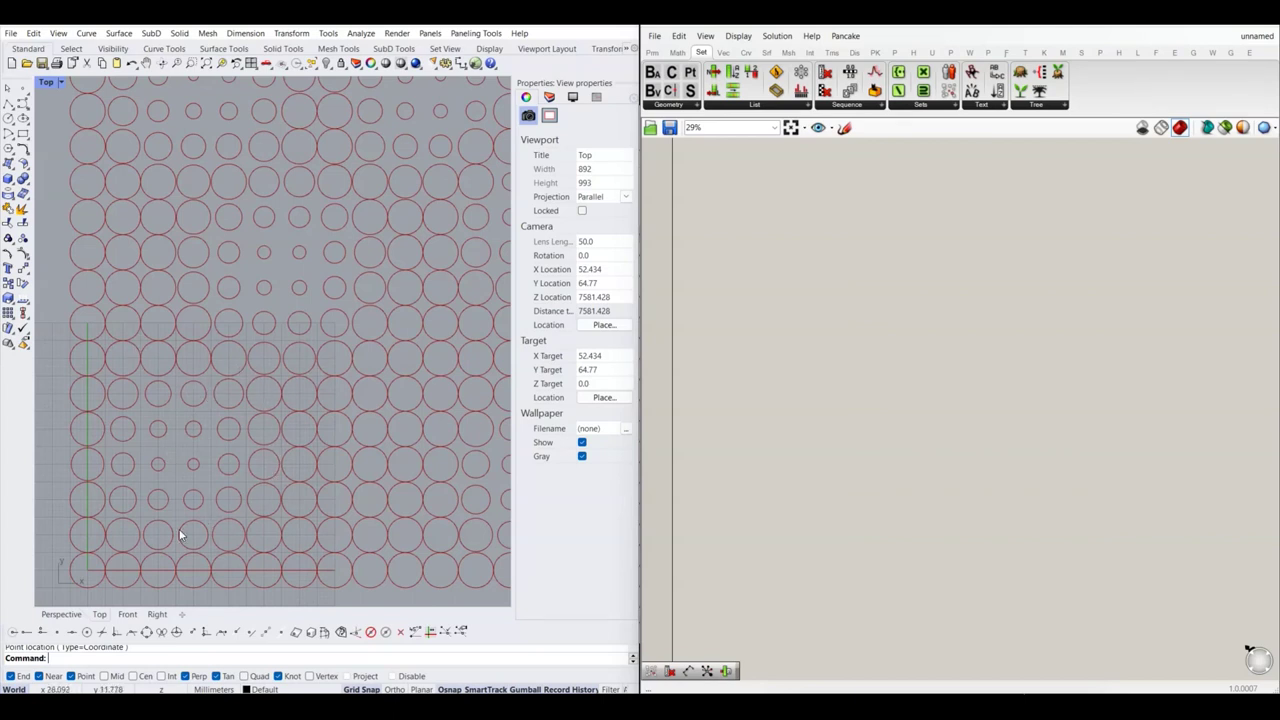
Step: Return to the definition holding Cull Duplicates, Cull Index and Create Set
scroll(165, 386, down, 3)
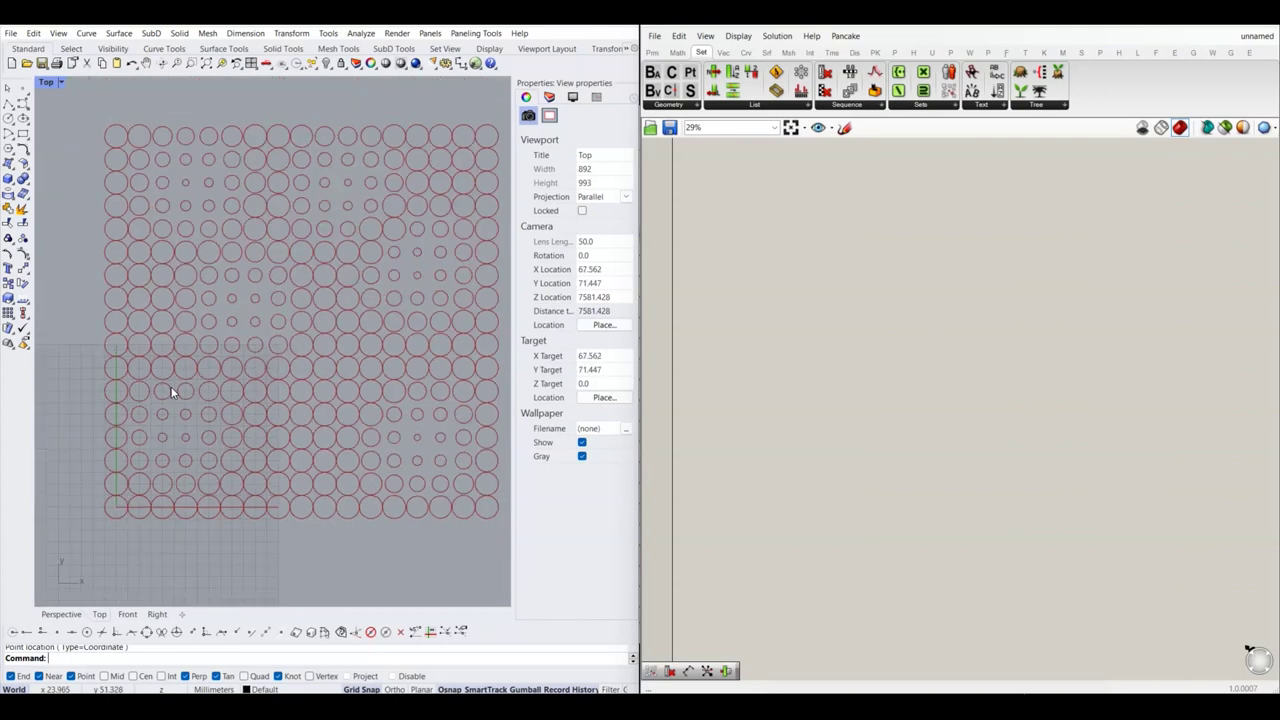
scroll(157, 332, up, 1)
scroll(143, 343, up, 2)
scroll(147, 321, up, 2)
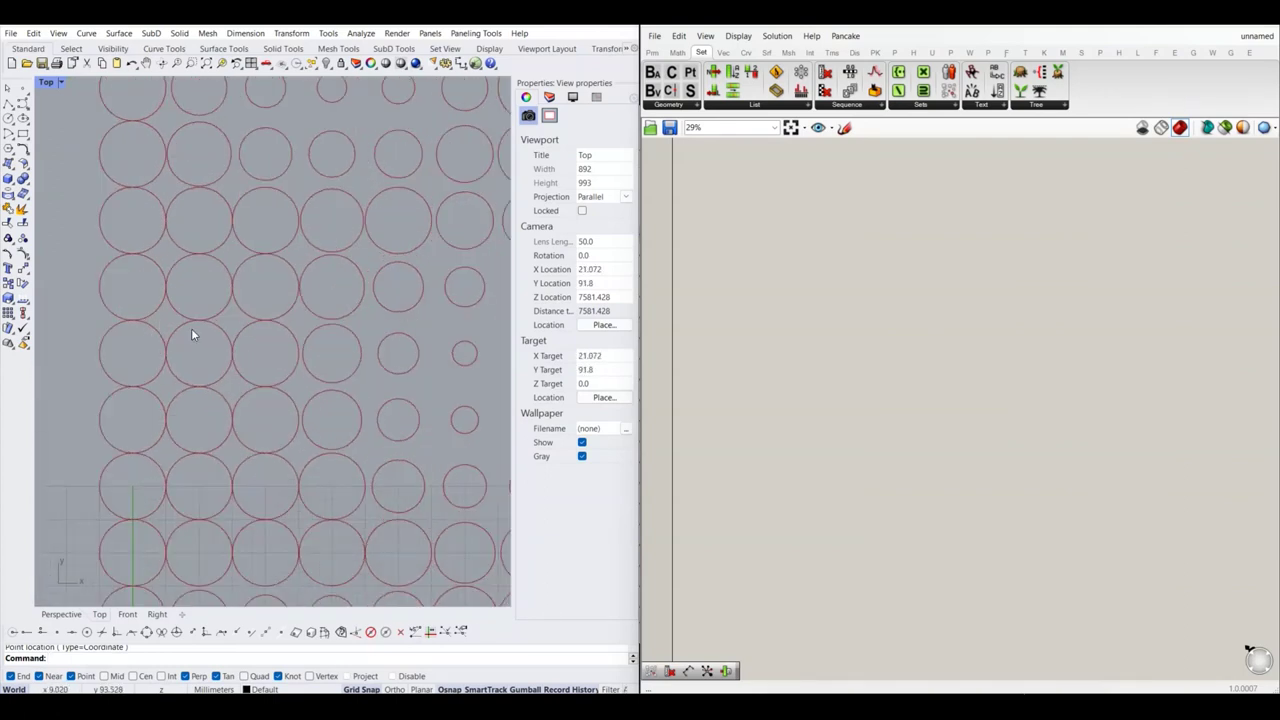
scroll(176, 295, down, 3)
scroll(217, 332, down, 2)
scroll(300, 336, down, 2)
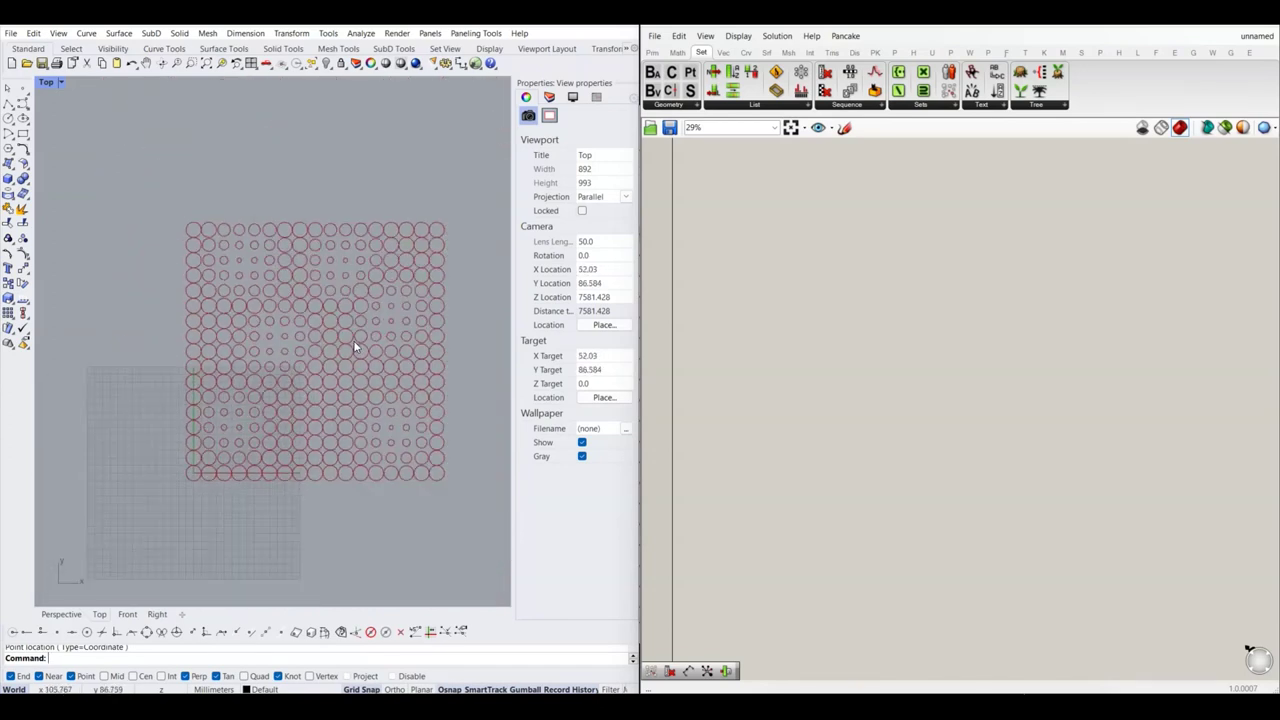
click(1252, 36)
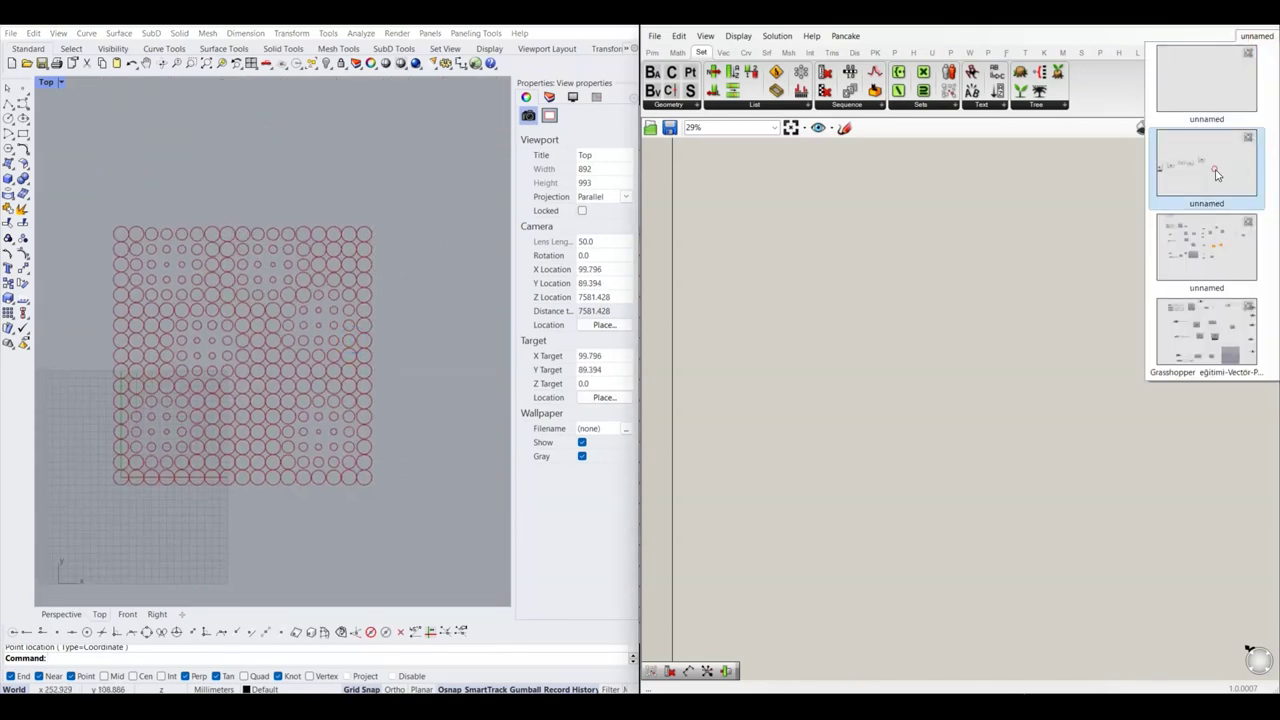
click(1215, 172)
right_drag(1028, 324, 926, 366)
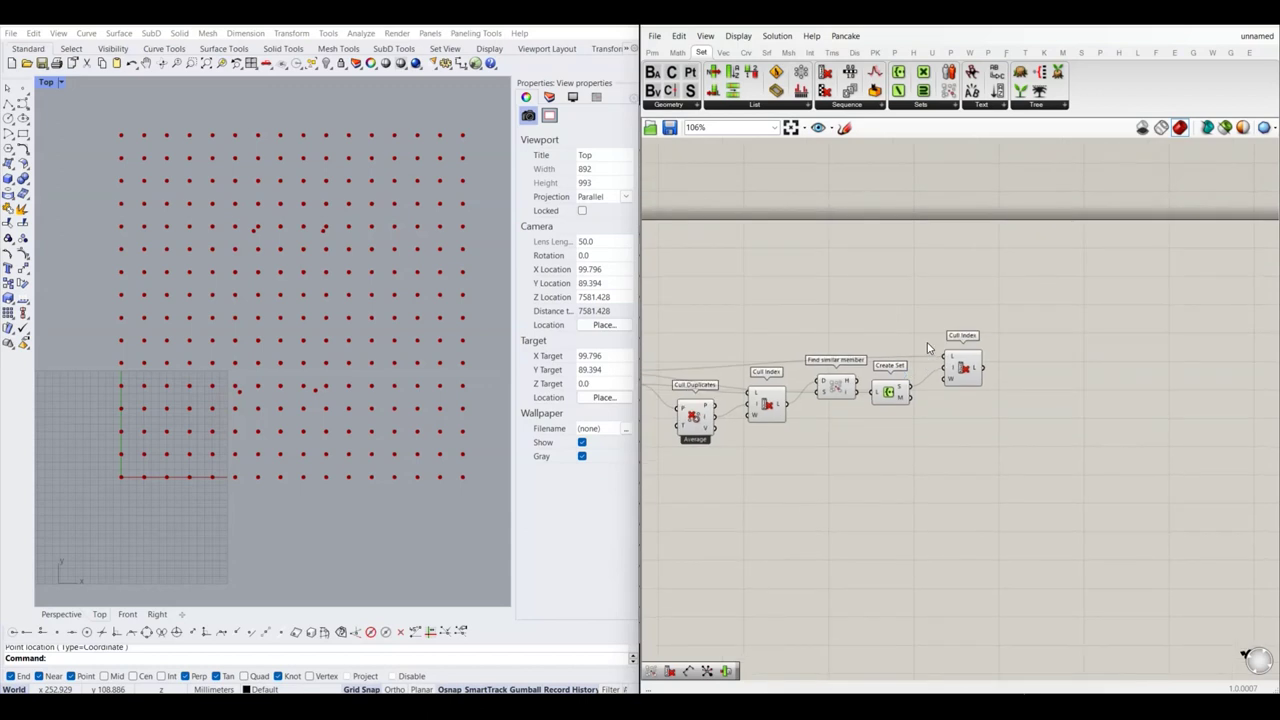
scroll(927, 348, down, 3)
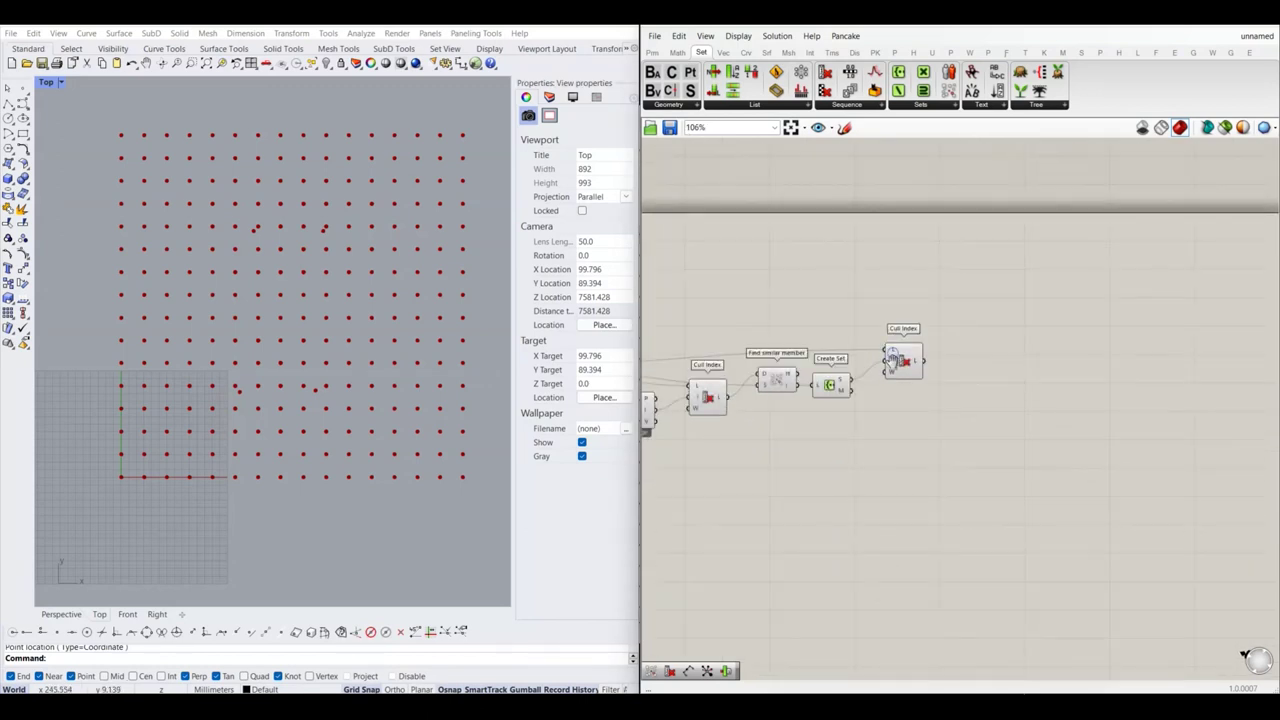
click(910, 432)
scroll(891, 425, up, 4)
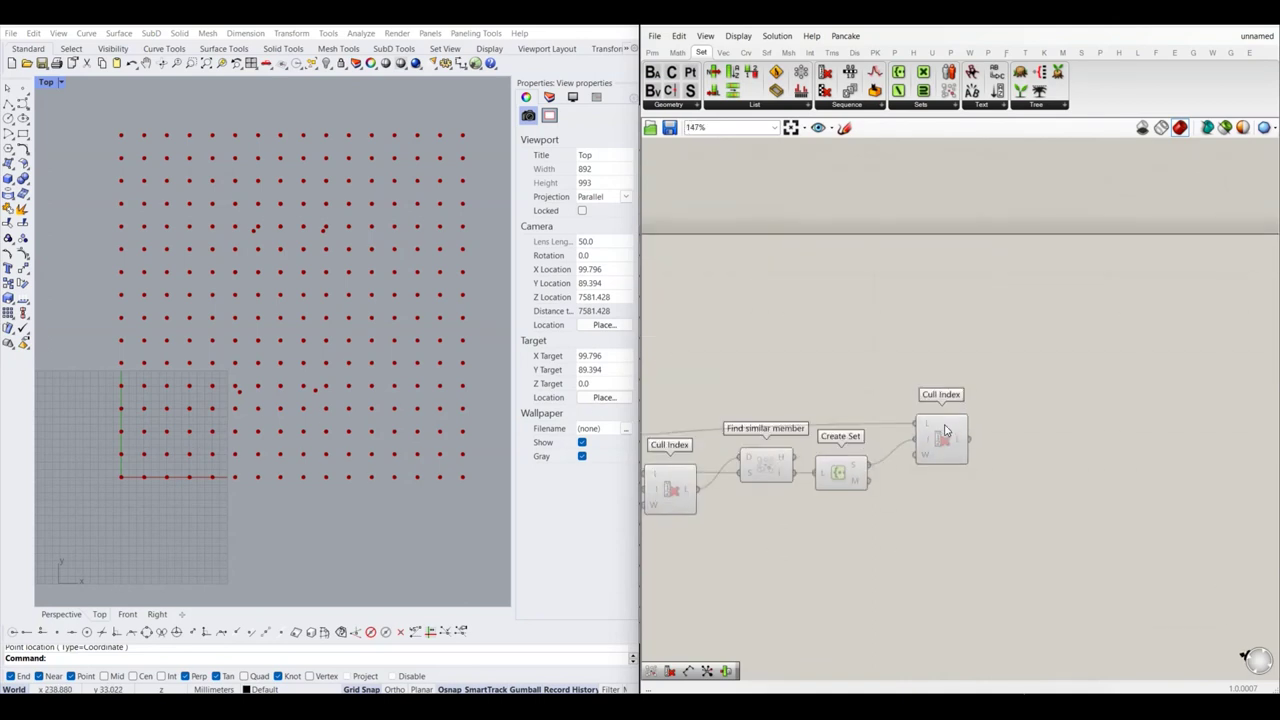
scroll(165, 384, up, 3)
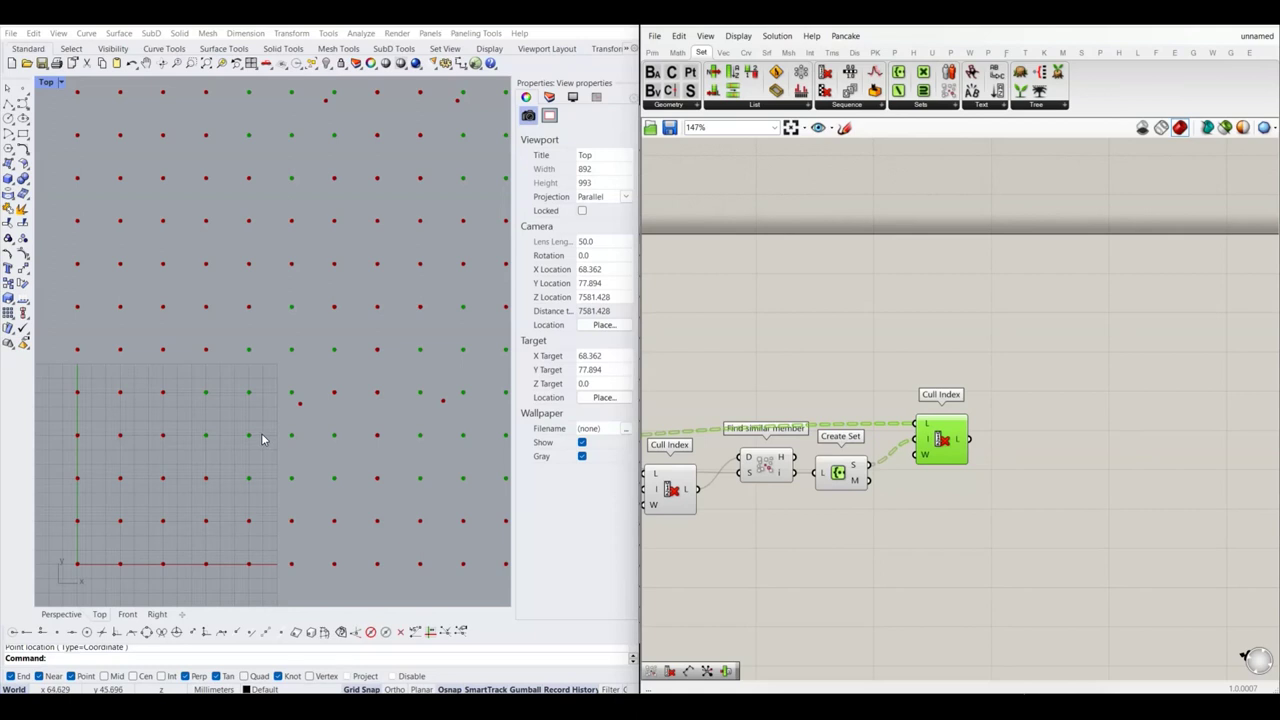
scroll(253, 415, down, 3)
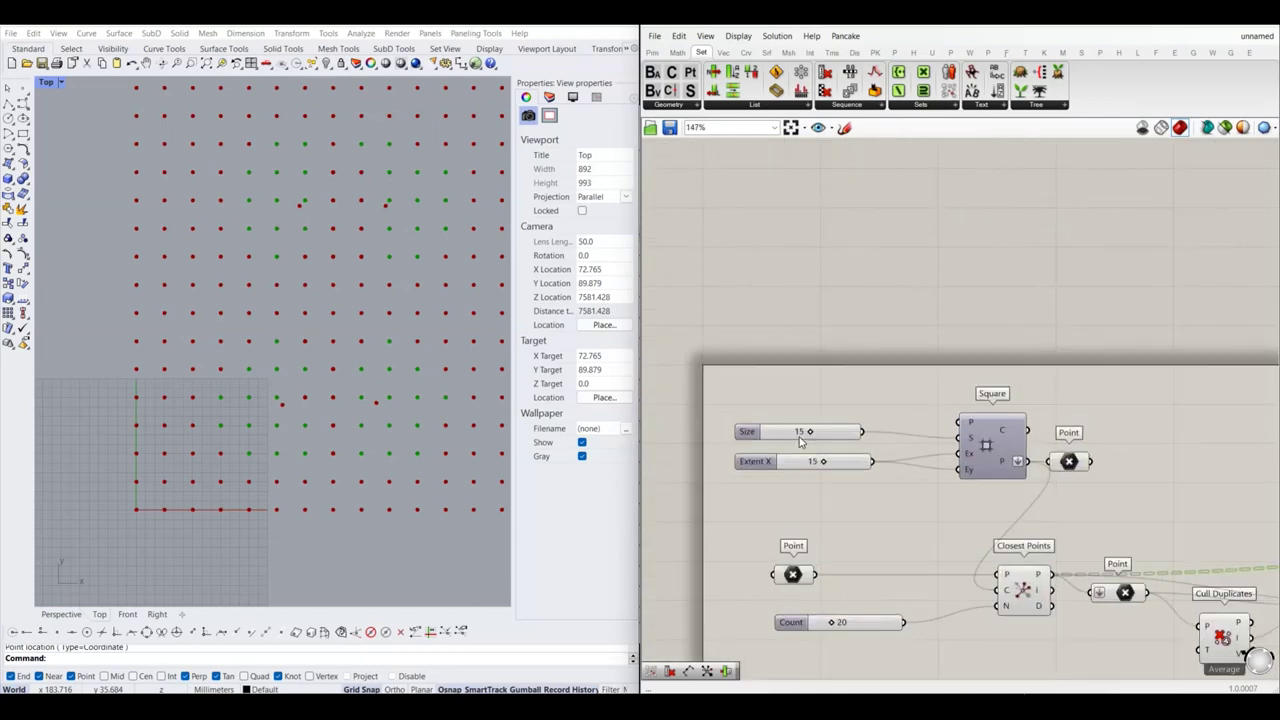
scroll(960, 510, up, 2)
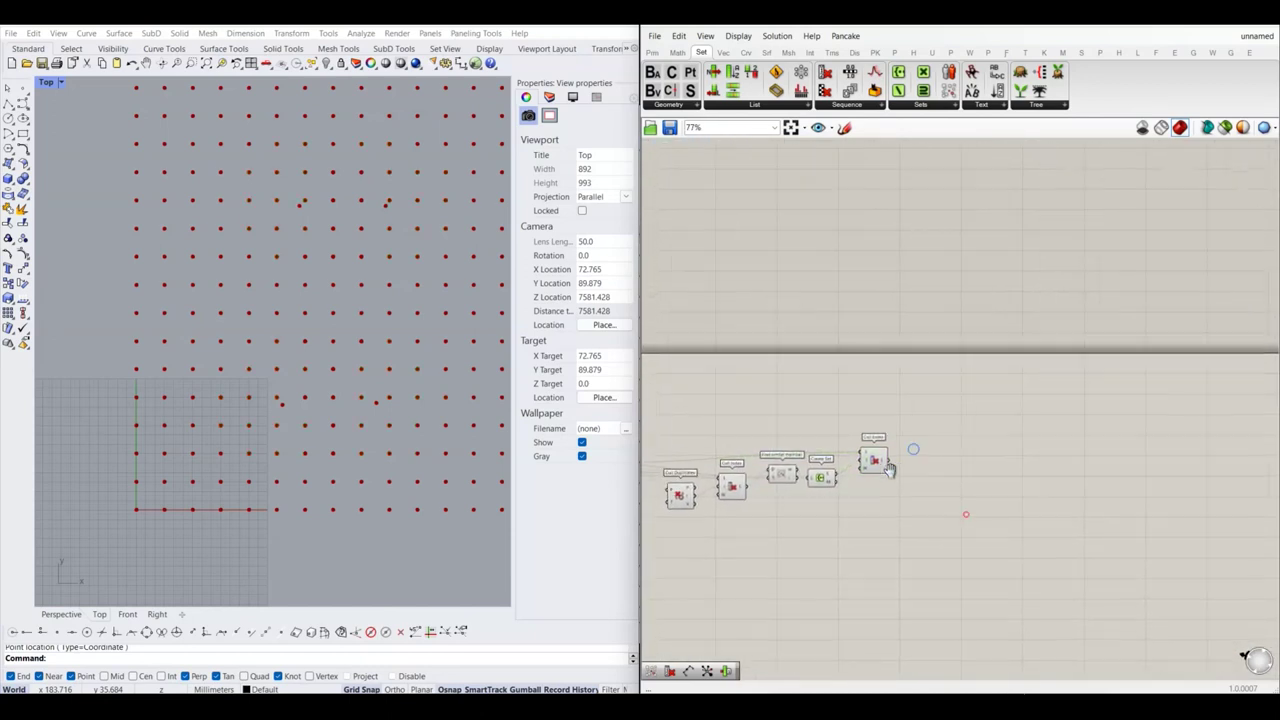
Step: Add a Line component with the culled points in B and the attractor points in A
click(746, 52)
mouse_move(908, 449)
mouse_down()
mouse_move(924, 458)
mouse_move(966, 418)
mouse_up()
scroll(910, 447, up, 3)
click(950, 487)
scroll(843, 470, down, 2)
scroll(820, 462, down, 2)
scroll(800, 458, down, 2)
scroll(790, 455, down, 2)
mouse_move(790, 455)
mouse_down()
mouse_move(669, 454)
mouse_move(693, 460)
mouse_up()
scroll(669, 454, up, 5)
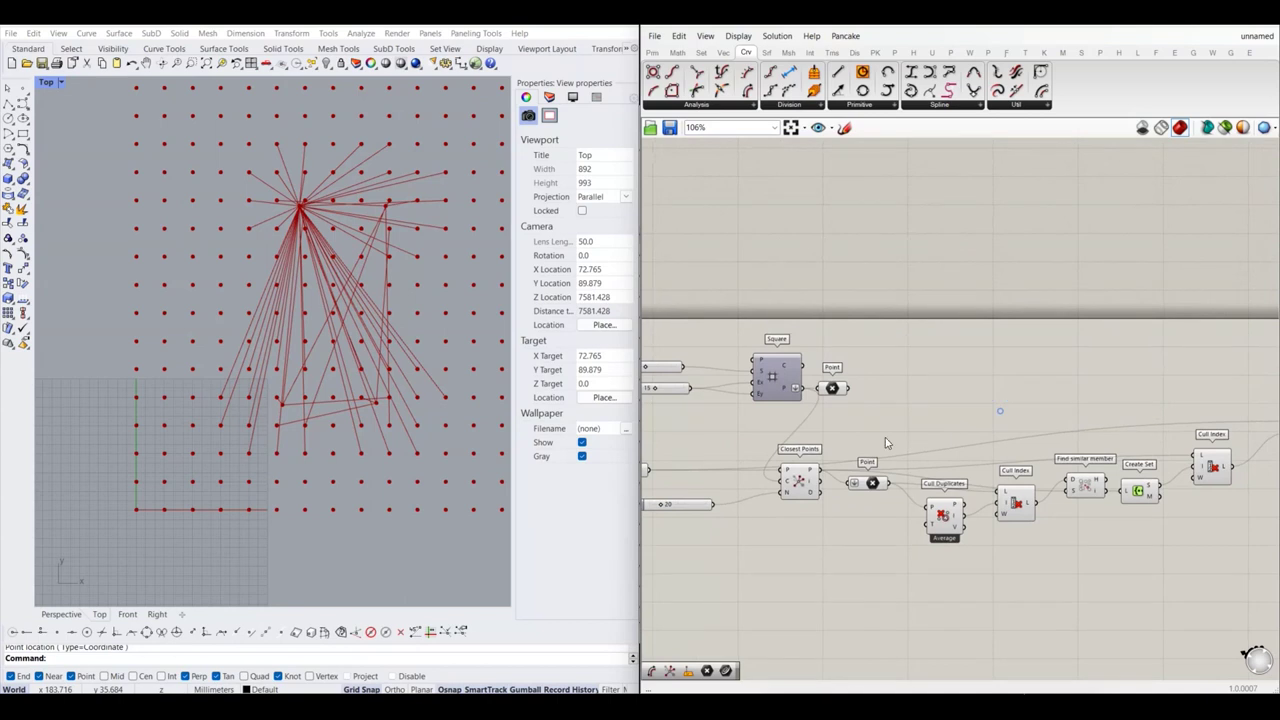
scroll(735, 445, up, 2)
Step: Graft the Line's A input so each attractor point draws its own fan of lines
click(729, 437)
scroll(729, 437, down, 2)
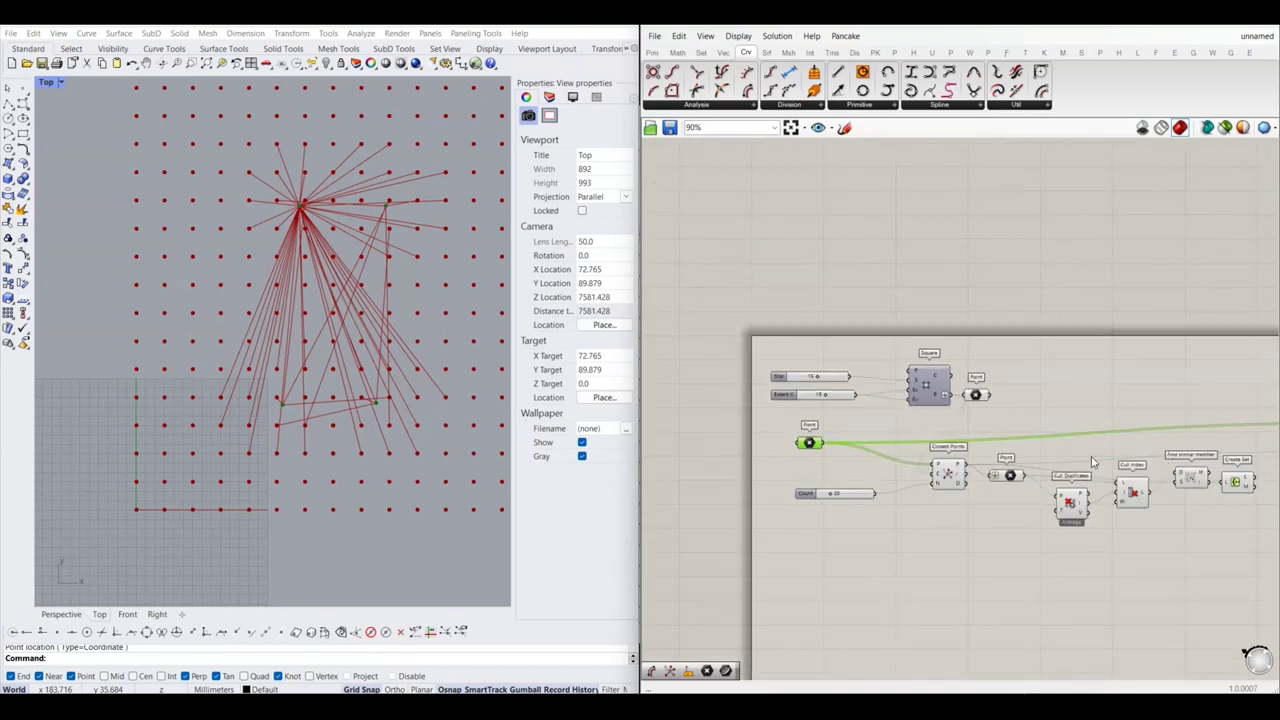
right_drag(1146, 457, 931, 465)
scroll(931, 465, up, 2)
click(924, 428)
click(900, 465)
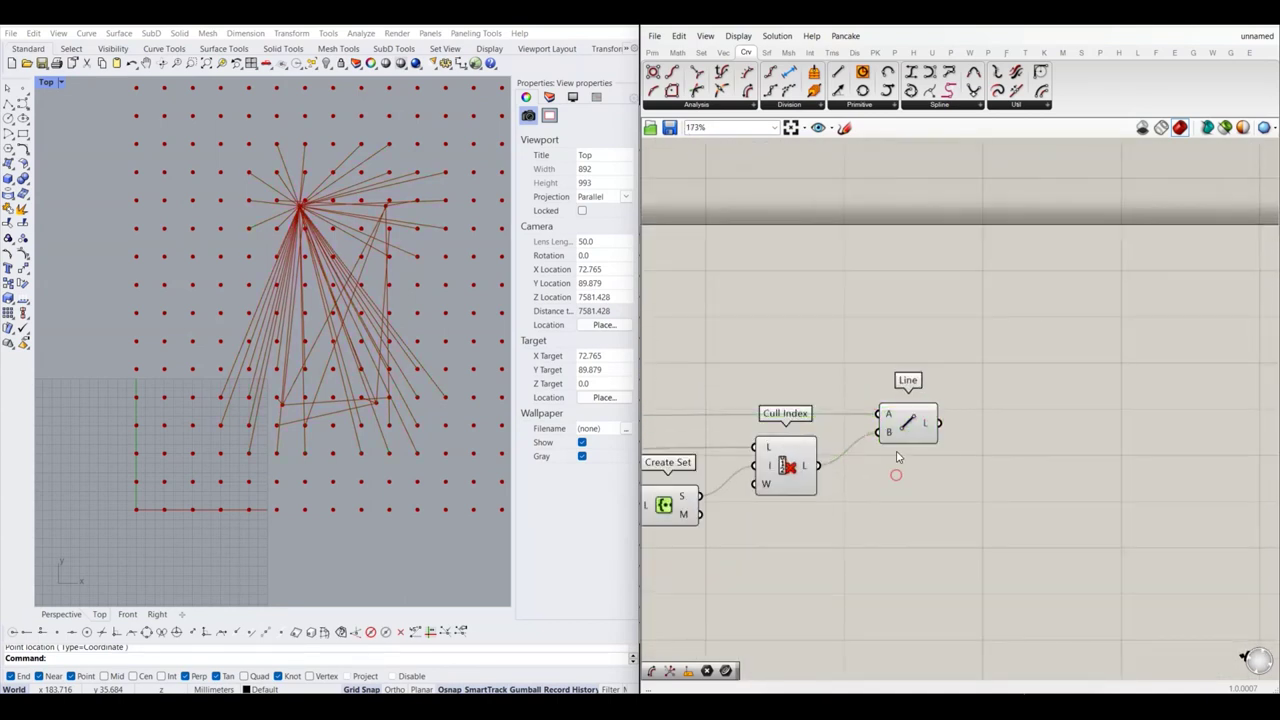
scroll(895, 415, up, 4)
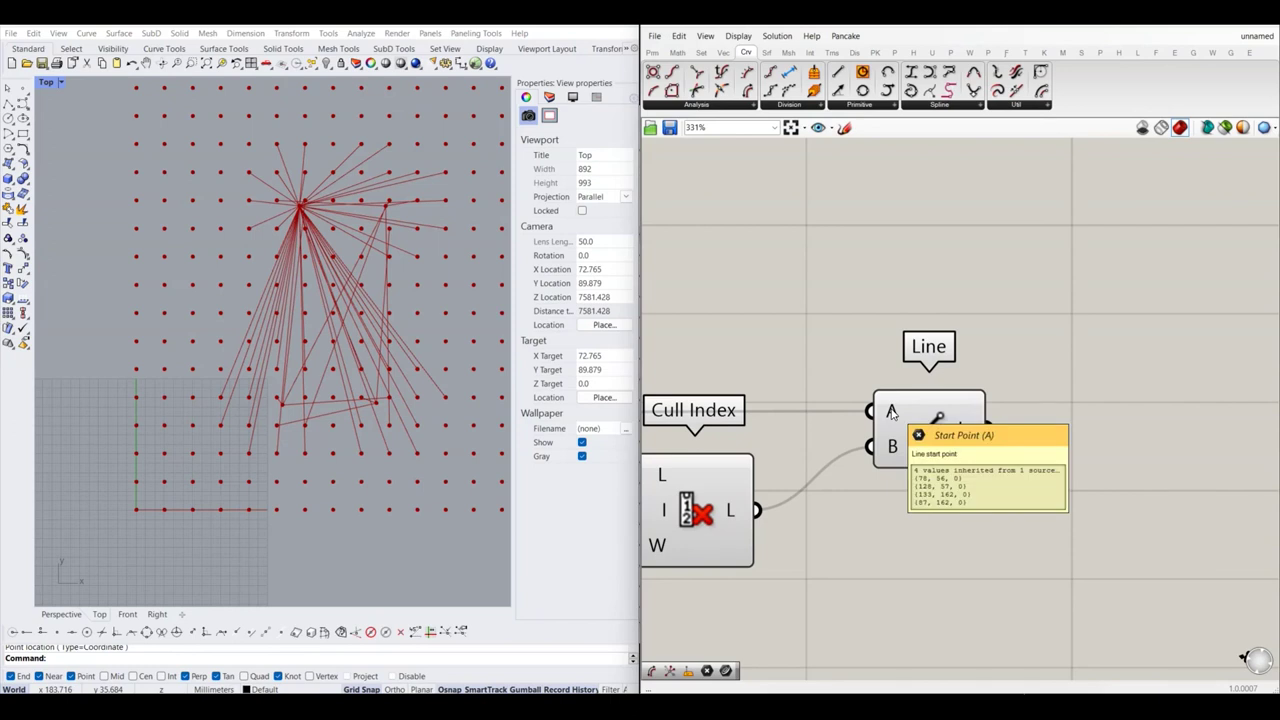
right_click(891, 413)
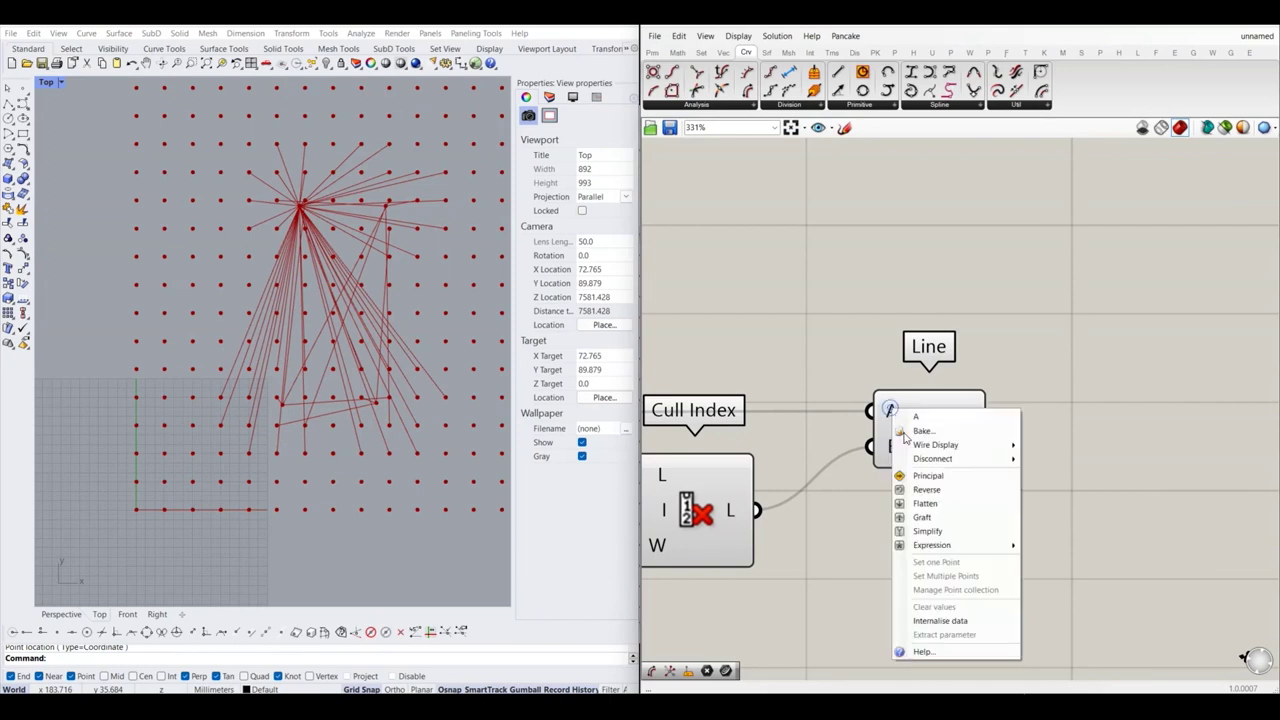
click(928, 513)
drag(913, 455, 911, 461)
click(989, 527)
scroll(366, 214, up, 2)
scroll(243, 262, up, 2)
scroll(243, 298, down, 3)
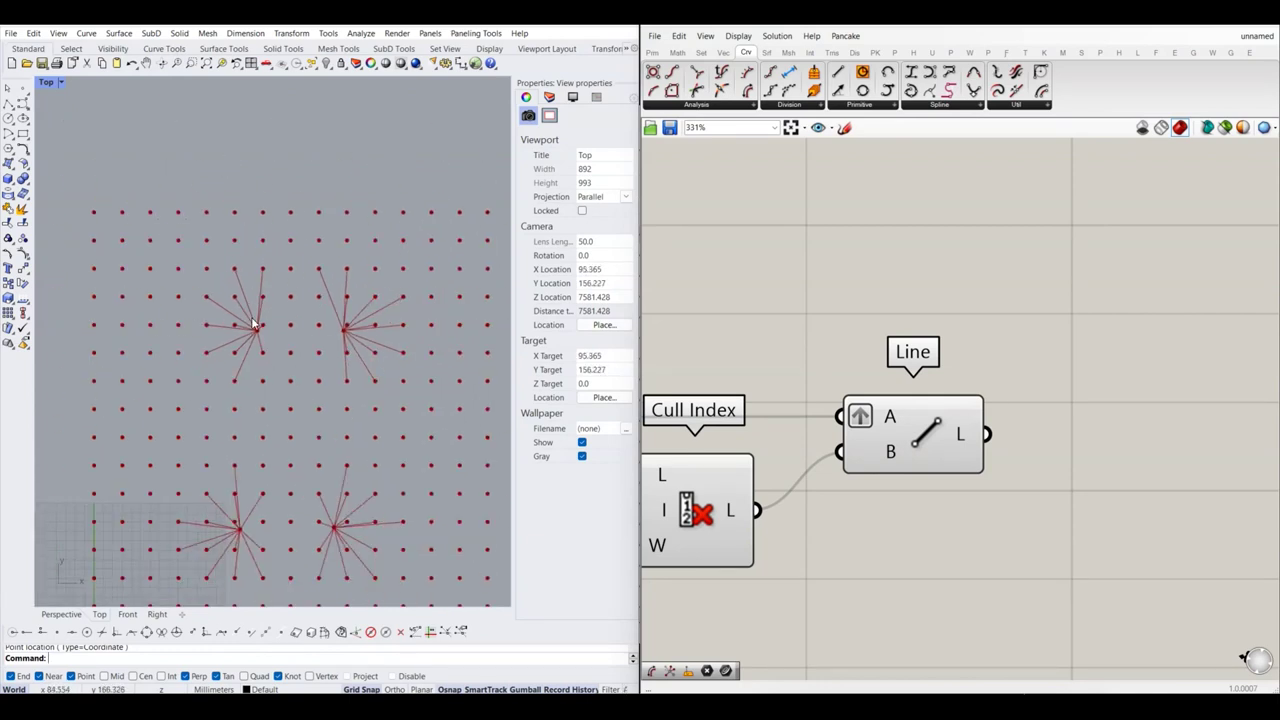
scroll(993, 378, down, 2)
Step: Add a Length component measuring the lines from the Line's L output
right_drag(993, 378, 991, 390)
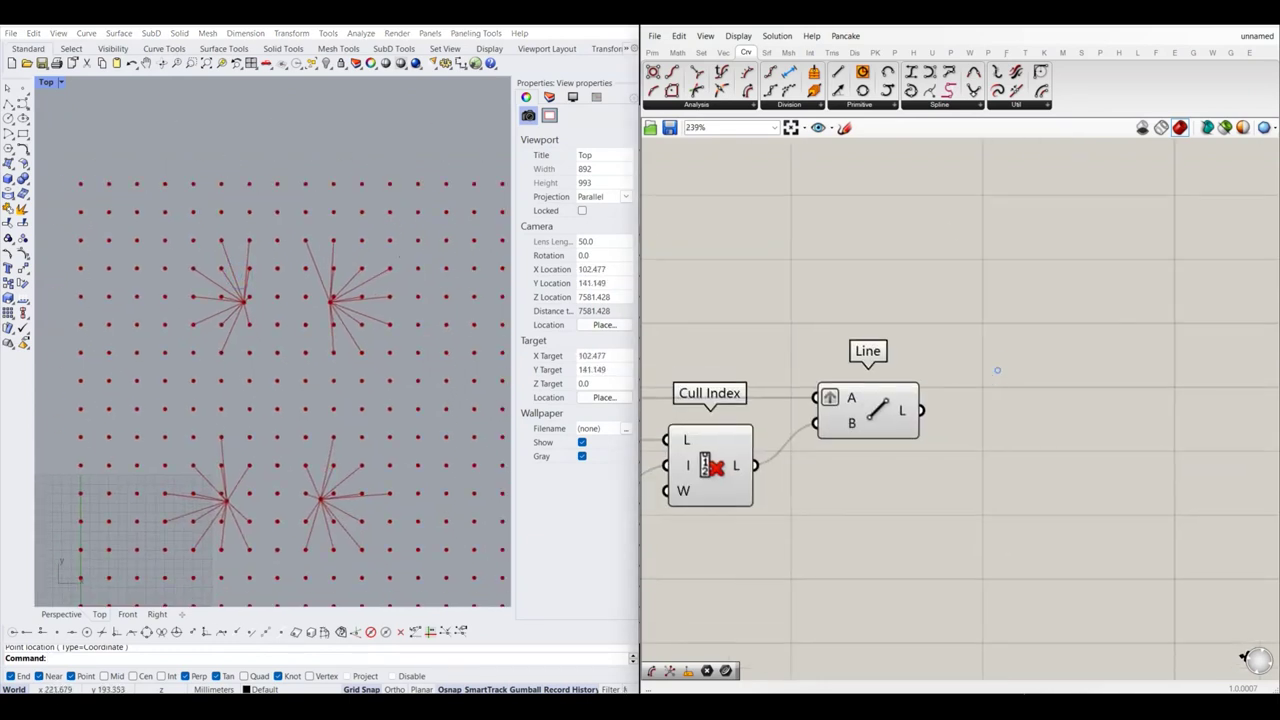
drag(742, 88, 1030, 380)
drag(921, 410, 1005, 388)
scroll(1040, 406, down, 2)
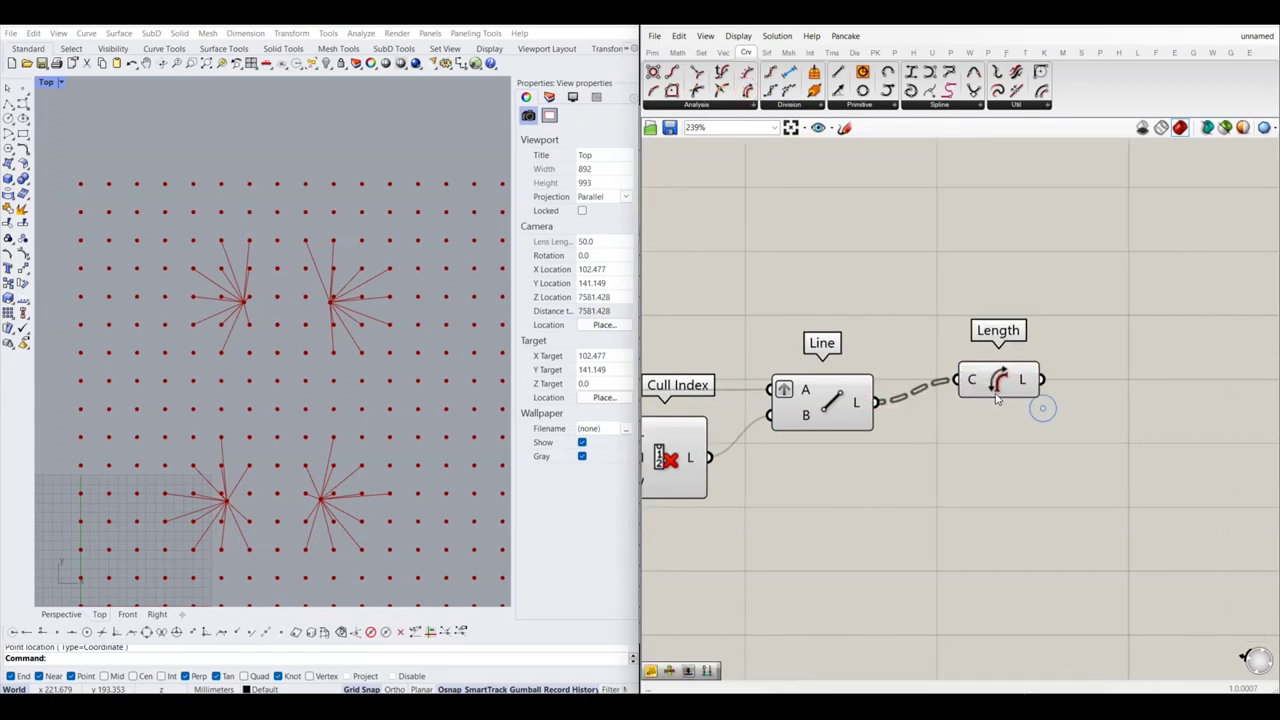
scroll(984, 376, up, 2)
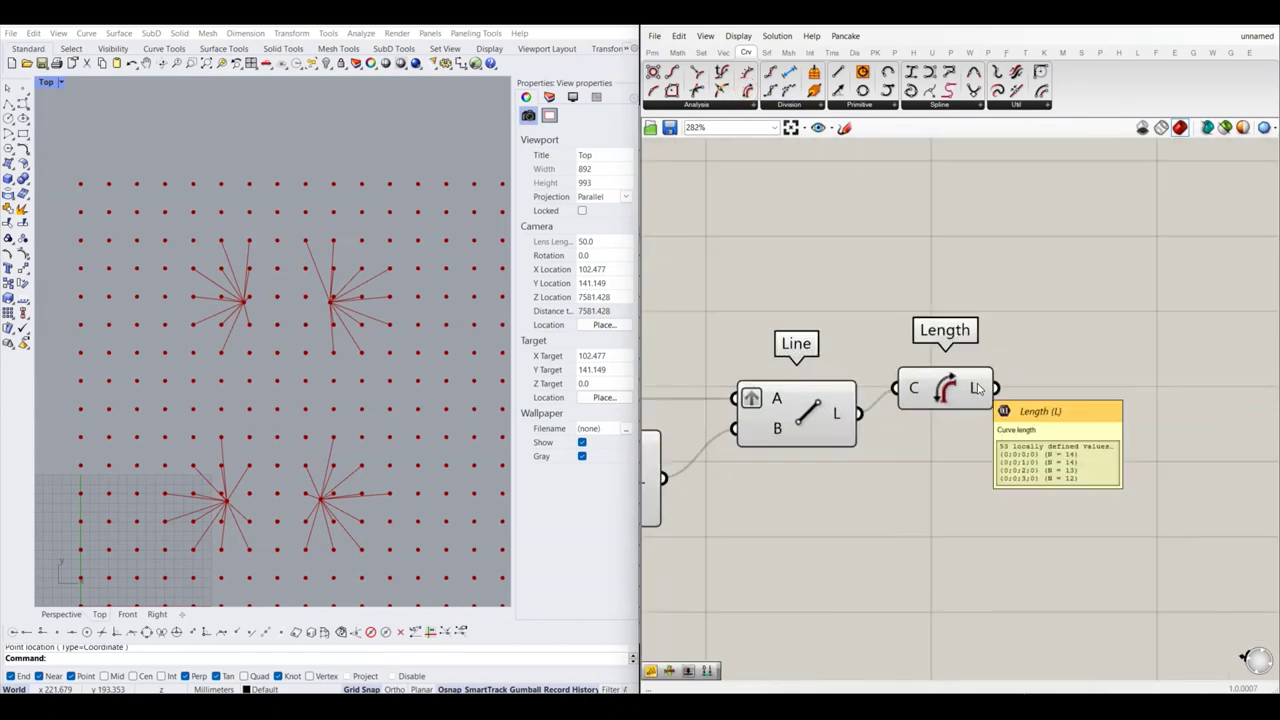
Step: Show the lengths (5, 11.402, 16.279…) in a Panel, enlarged to list more values
click(652, 52)
drag(824, 90, 1158, 420)
scroll(1150, 418, down, 2)
scroll(1100, 416, down, 3)
scroll(1090, 416, down, 1)
scroll(1090, 416, up, 3)
scroll(1090, 416, up, 3)
drag(963, 423, 1000, 445)
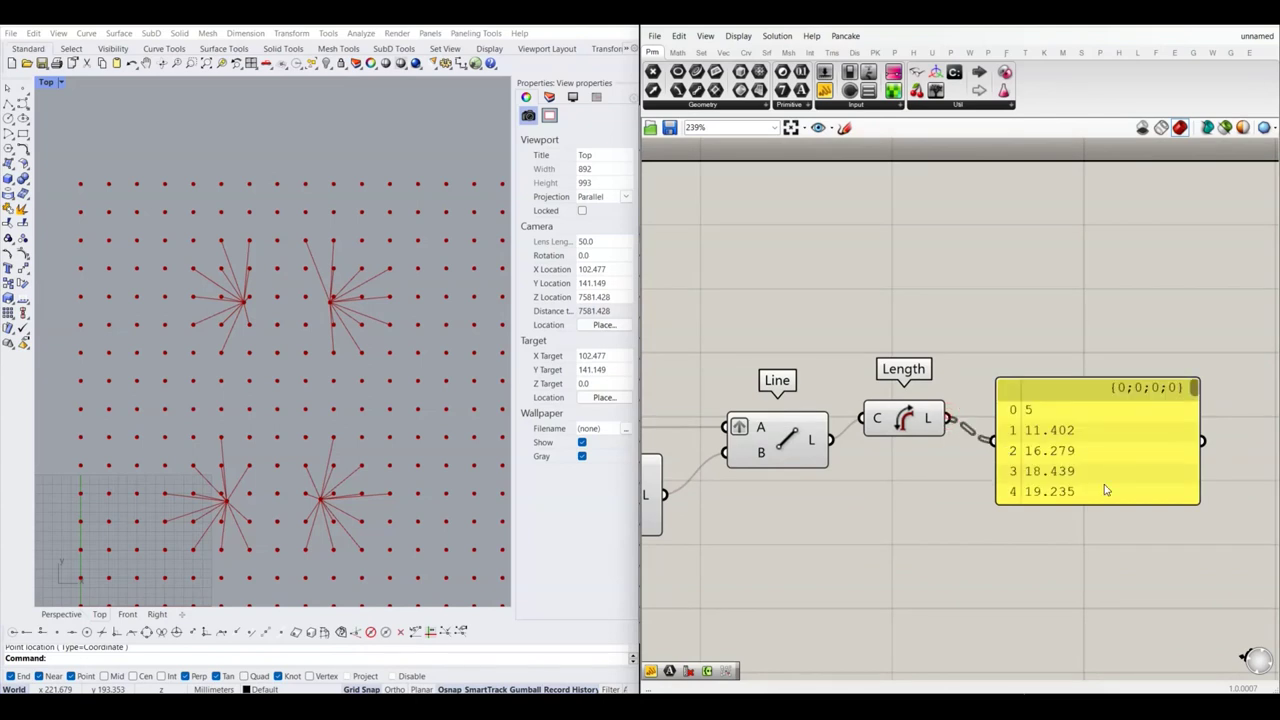
right_drag(1162, 529, 1060, 432)
drag(1062, 411, 1080, 543)
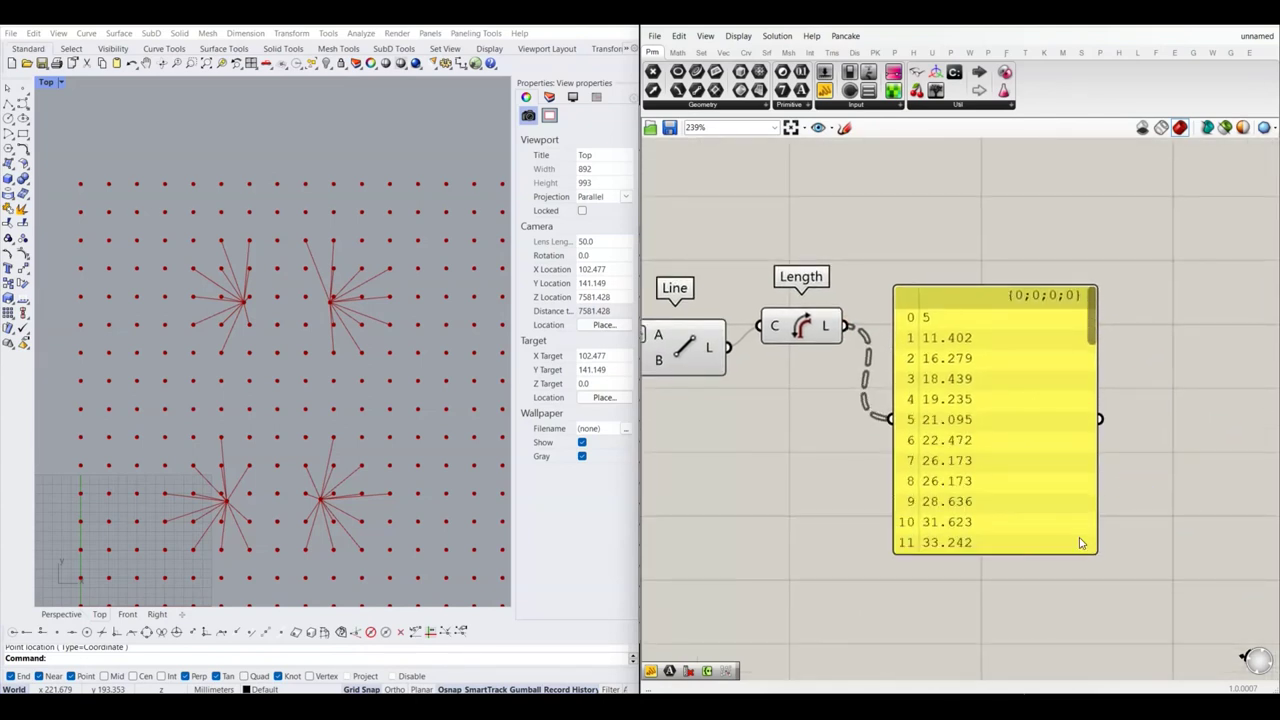
scroll(1064, 489, down, 2)
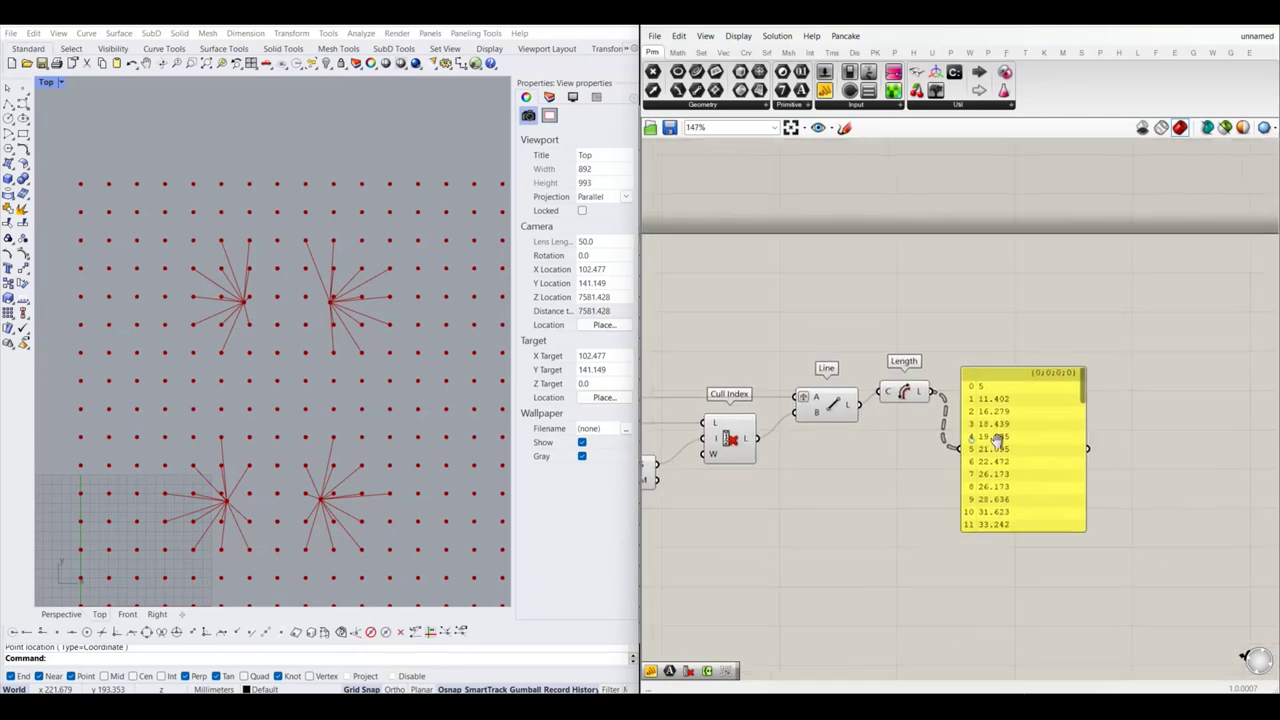
right_drag(932, 405, 1093, 405)
scroll(1097, 407, up, 2)
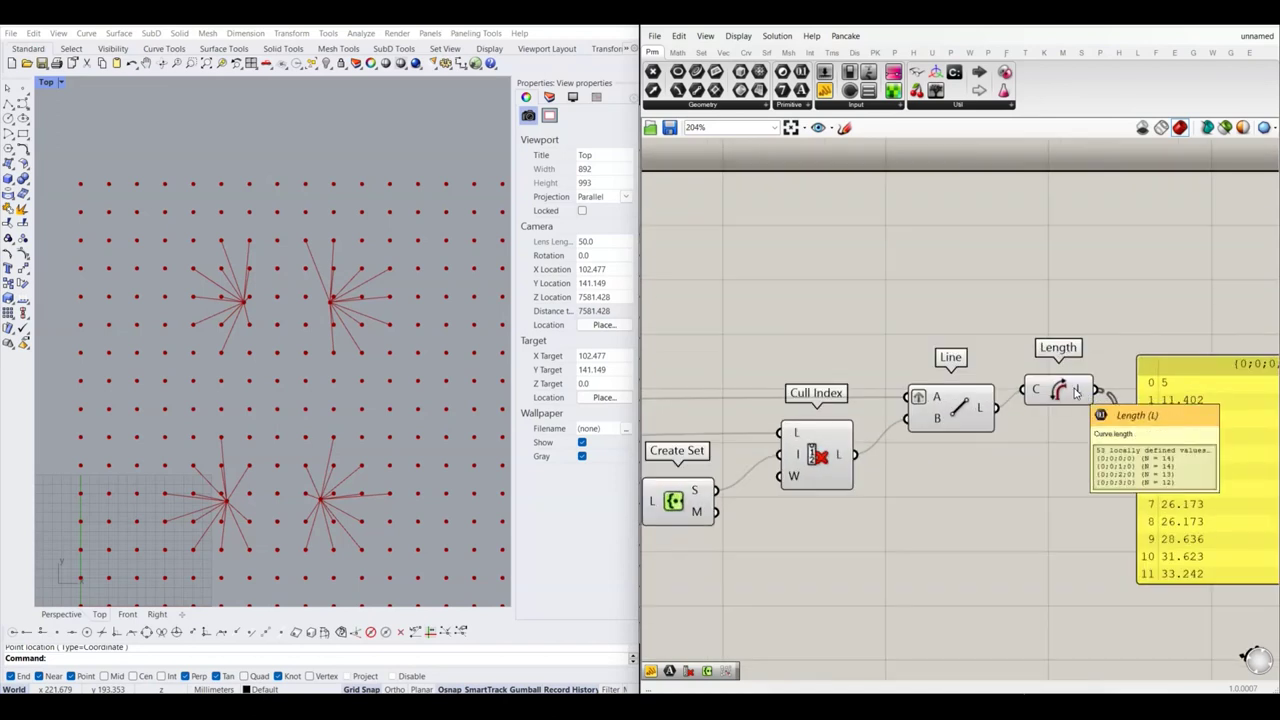
scroll(1117, 413, down, 3)
scroll(1117, 413, up, 2)
scroll(1066, 390, up, 2)
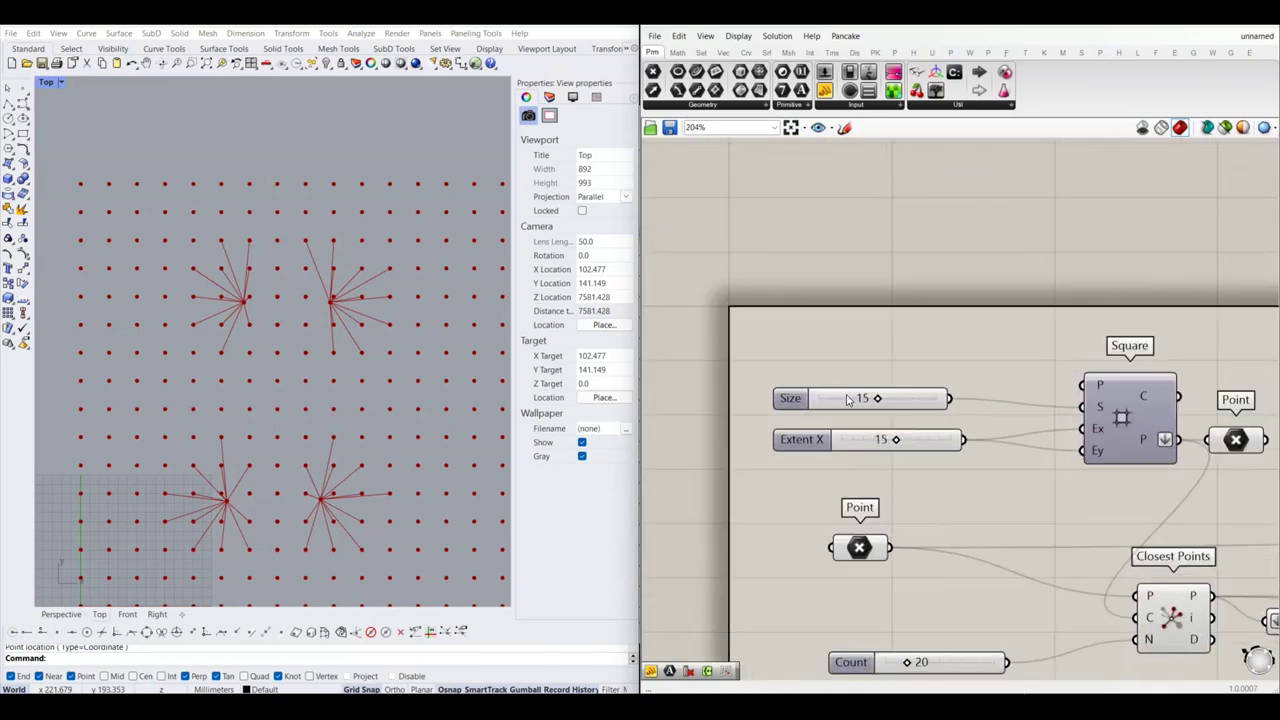
Step: Select the yellow panel listing line lengths and delete it
scroll(862, 400, up, 2)
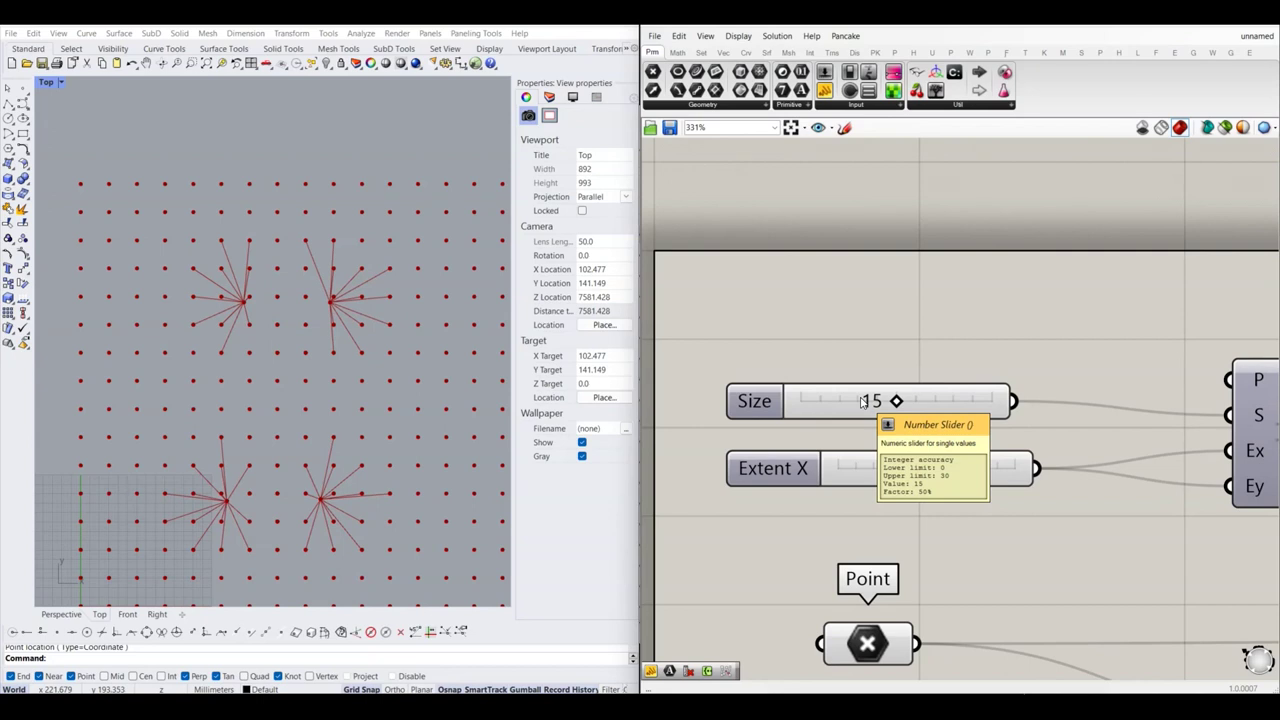
scroll(862, 400, down, 5)
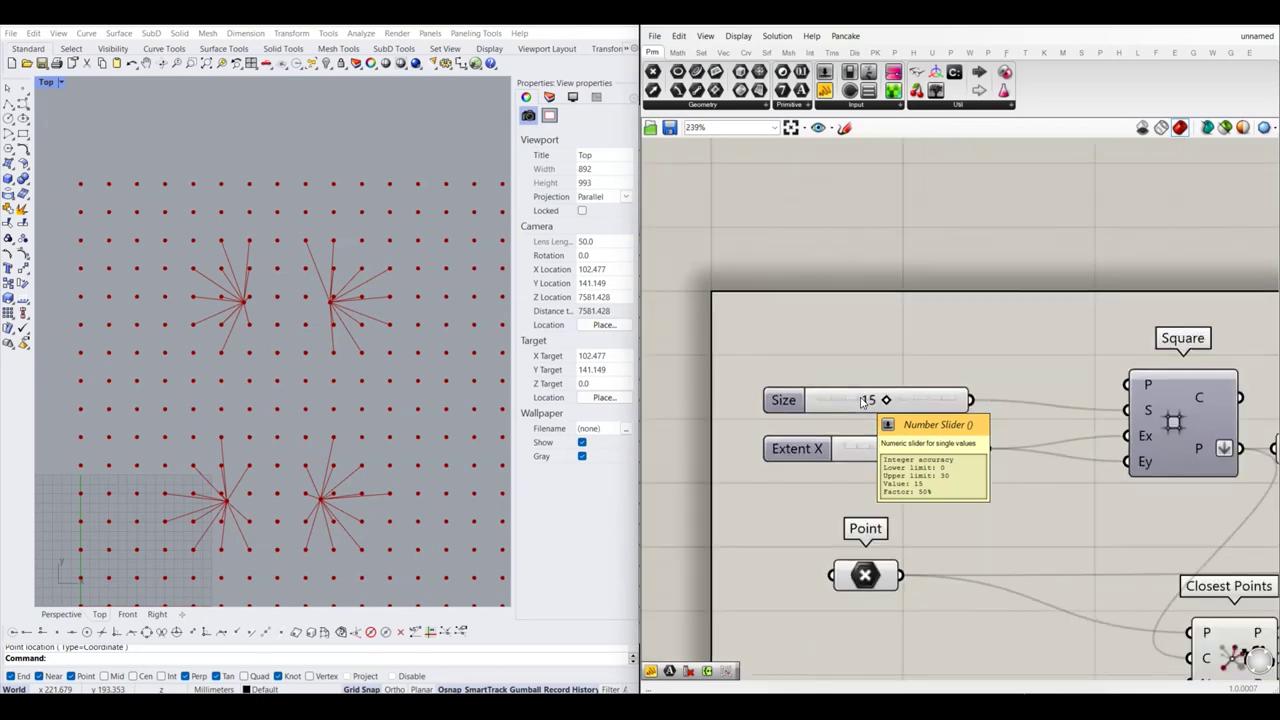
scroll(180, 283, up, 3)
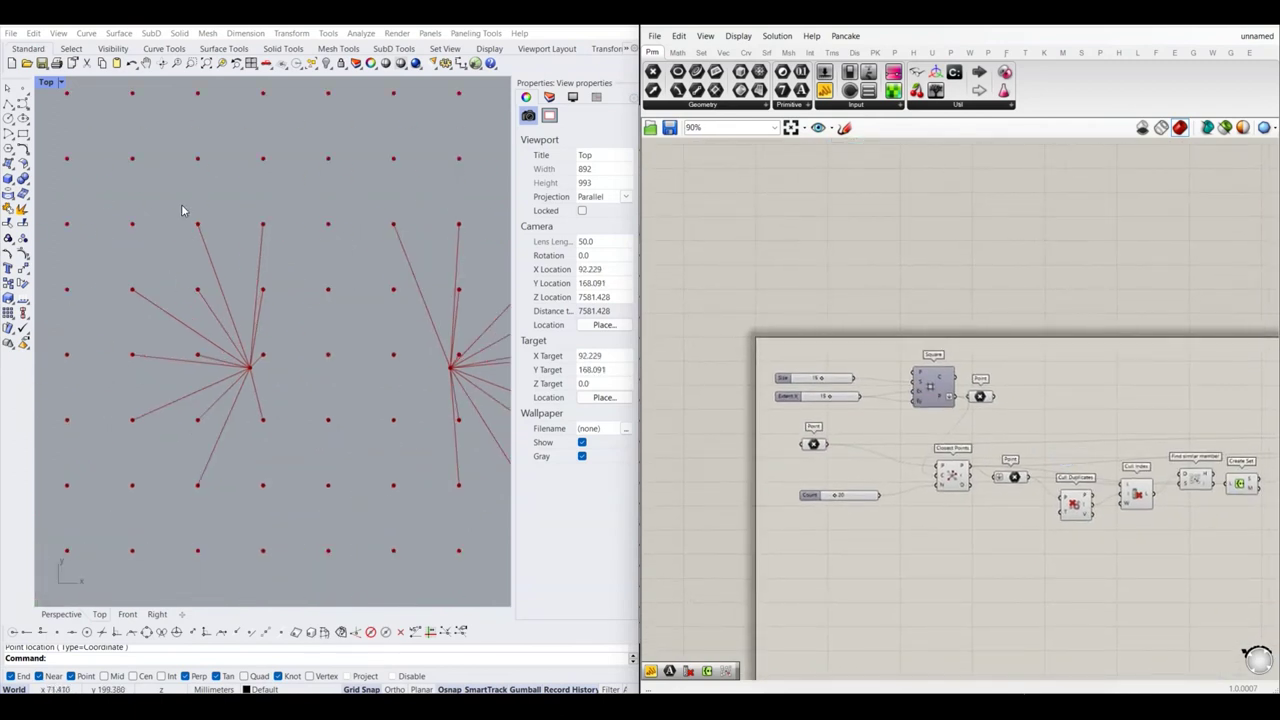
scroll(200, 358, down, 3)
scroll(197, 357, down, 3)
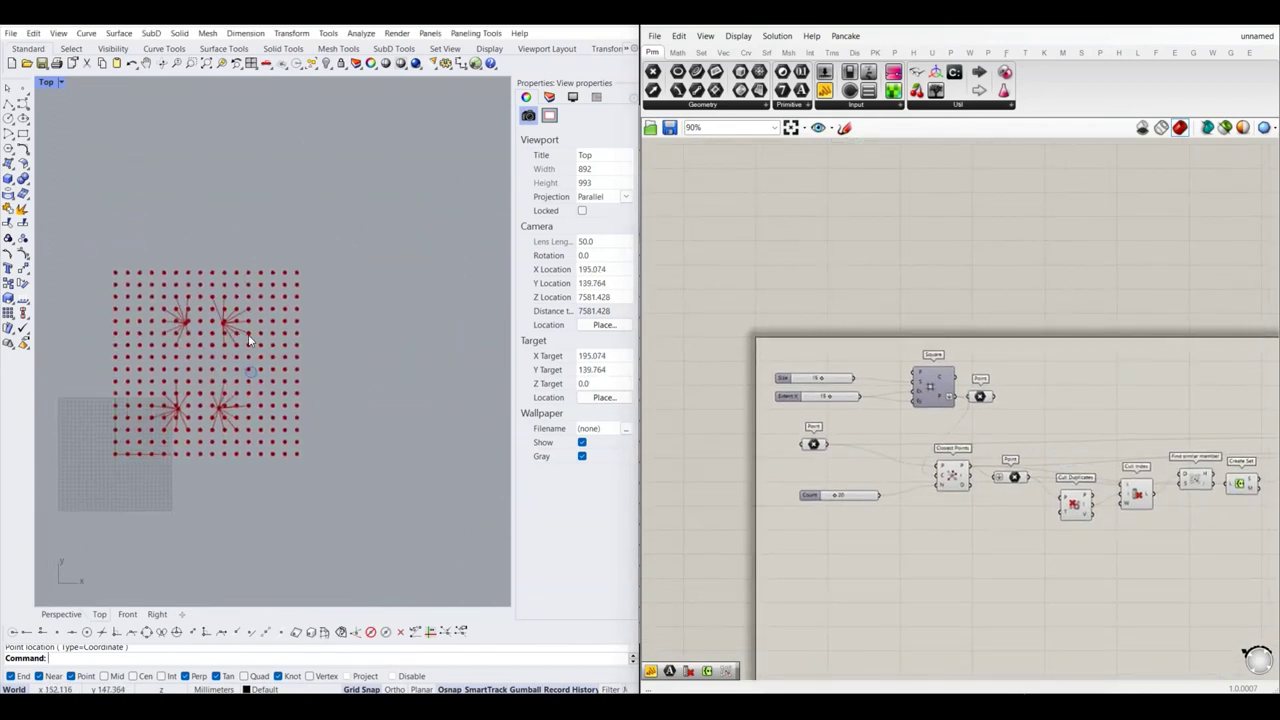
scroll(1062, 400, down, 4)
scroll(1126, 423, up, 3)
right_drag(1126, 423, 950, 414)
drag(950, 414, 990, 424)
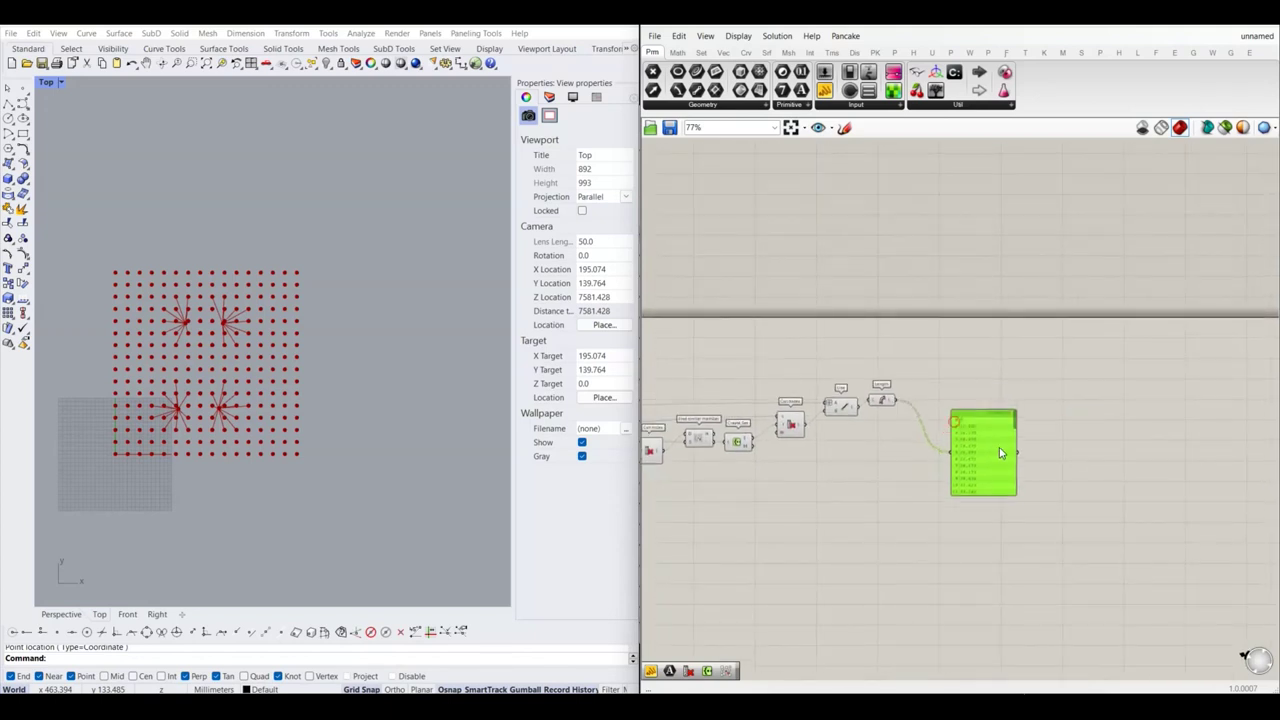
key(Delete)
scroll(942, 426, up, 3)
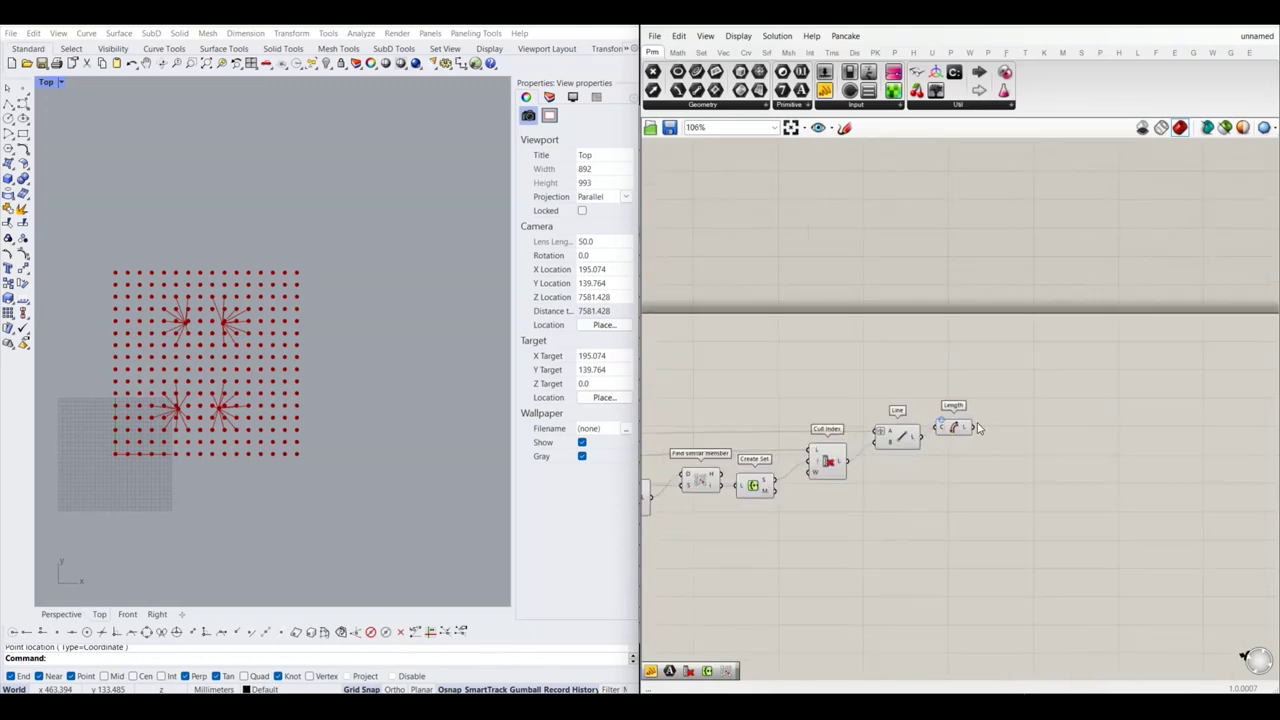
Step: Place a Remap Numbers component from the Math tab's Domain group right of Length
click(677, 52)
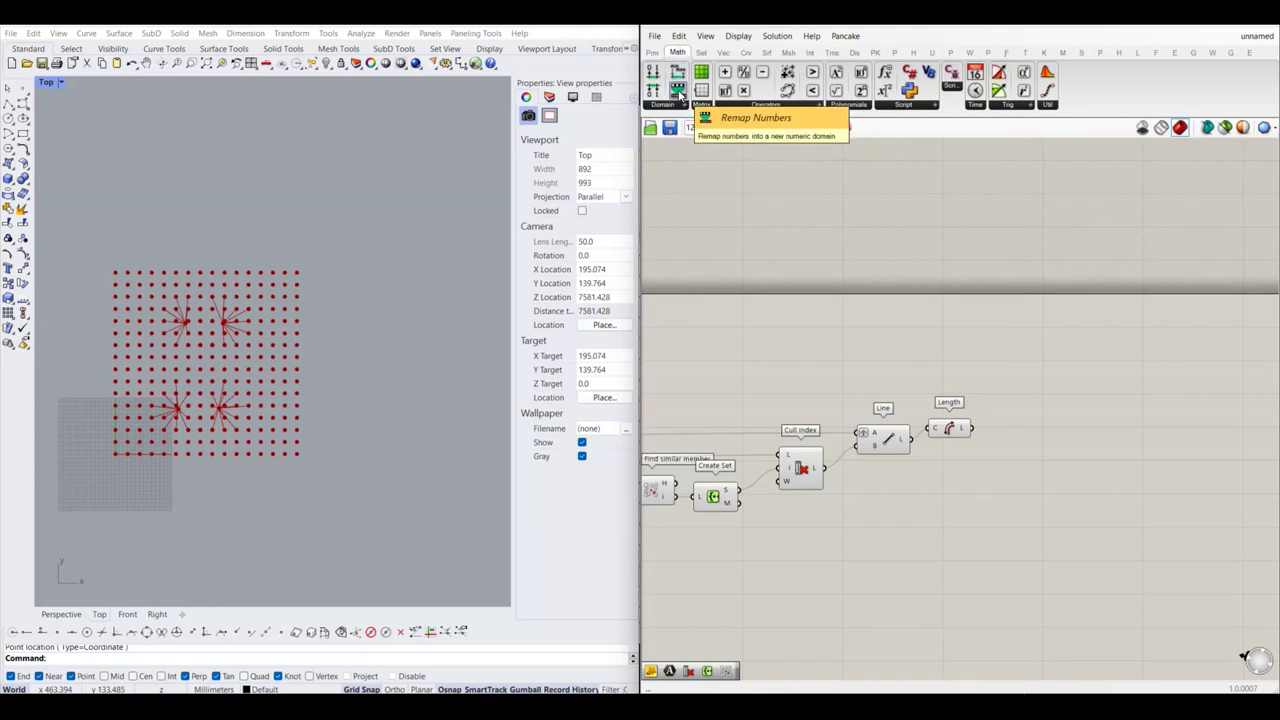
drag(680, 94, 1020, 420)
scroll(1020, 422, up, 3)
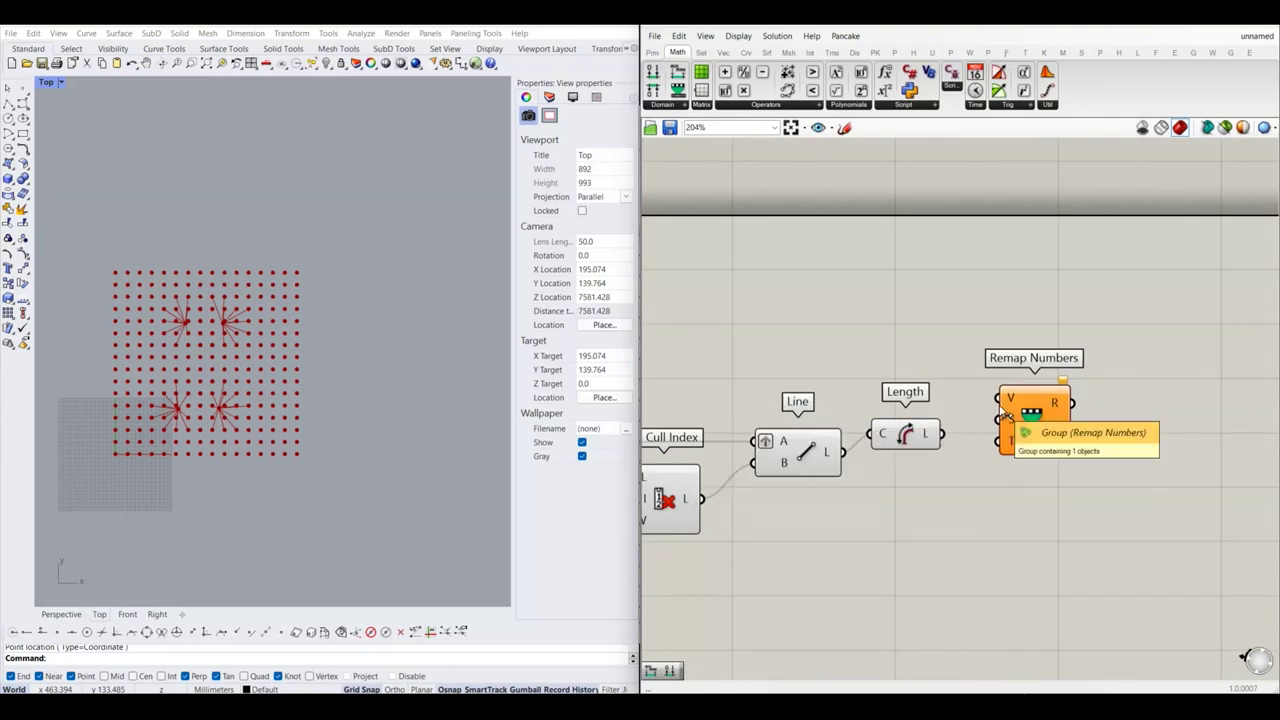
scroll(980, 408, up, 2)
scroll(983, 443, down, 1)
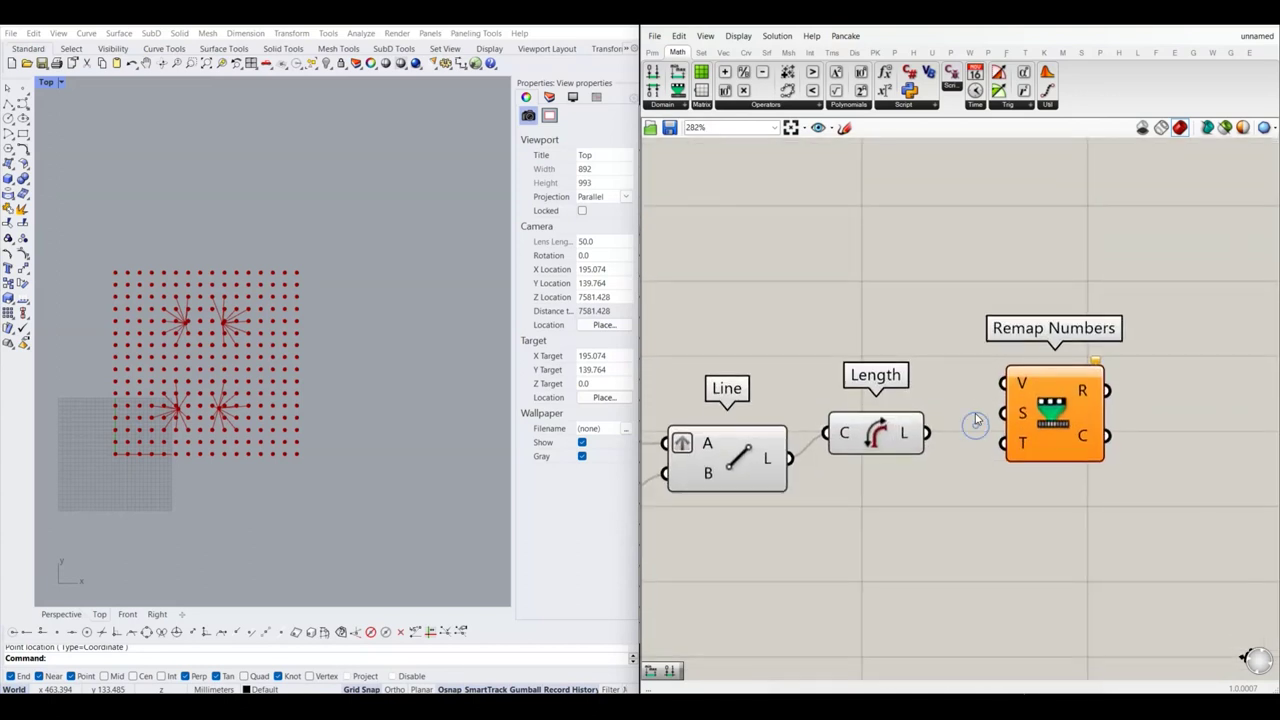
scroll(989, 415, down, 2)
drag(935, 420, 1002, 420)
click(933, 419)
scroll(860, 420, up, 2)
Step: Wire Length's L output into Remap Numbers' V input
mouse_move(833, 423)
mouse_down()
mouse_move(992, 398)
mouse_move(1070, 428)
mouse_up()
click(921, 440)
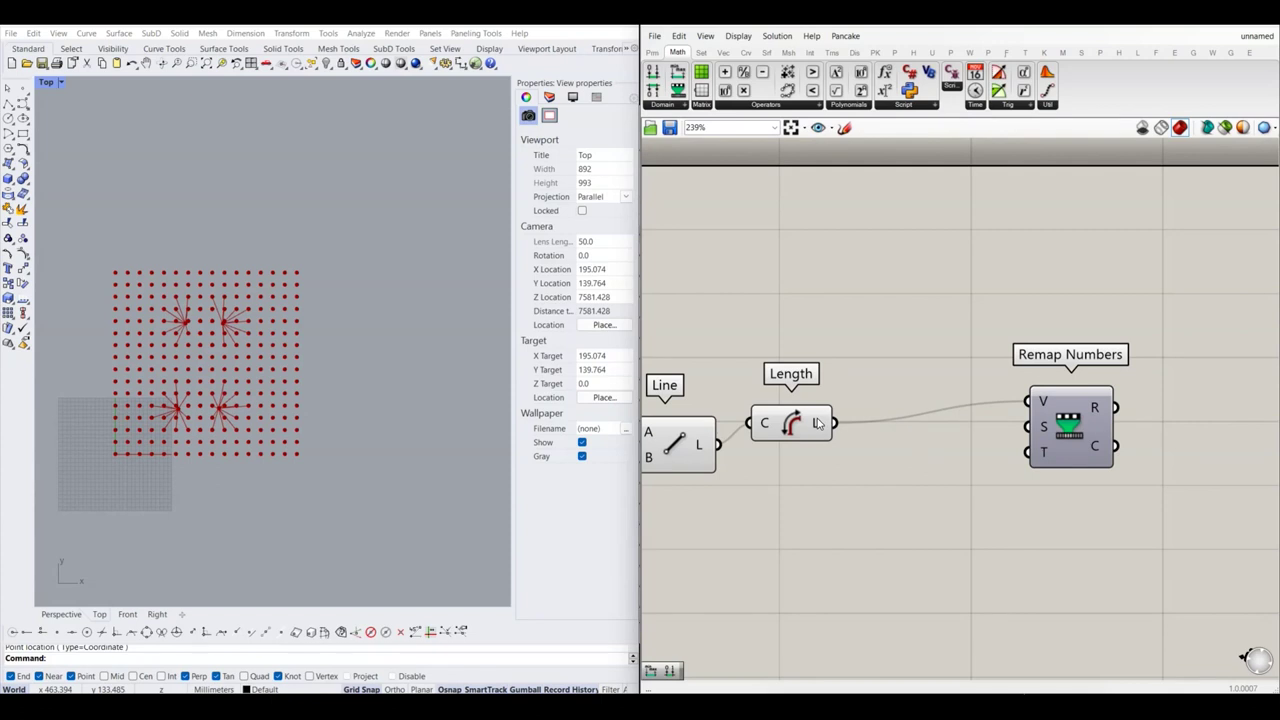
scroll(816, 423, down, 2)
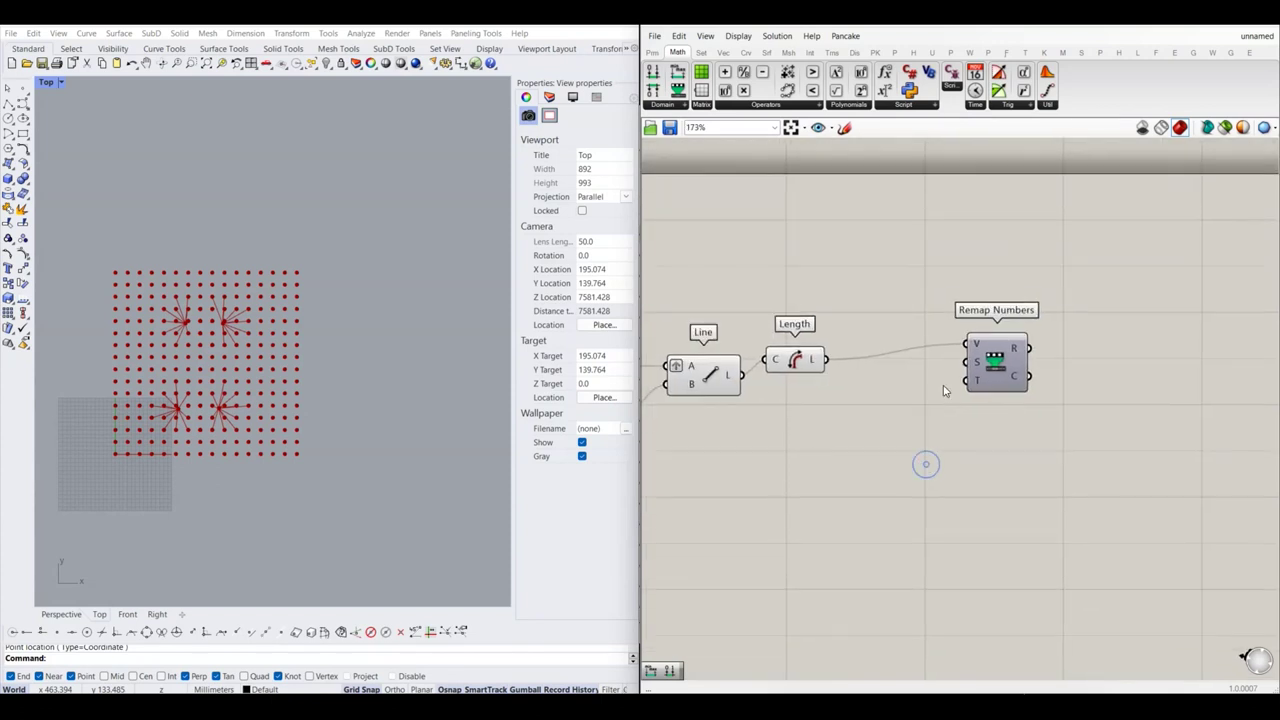
drag(995, 385, 1030, 385)
click(953, 419)
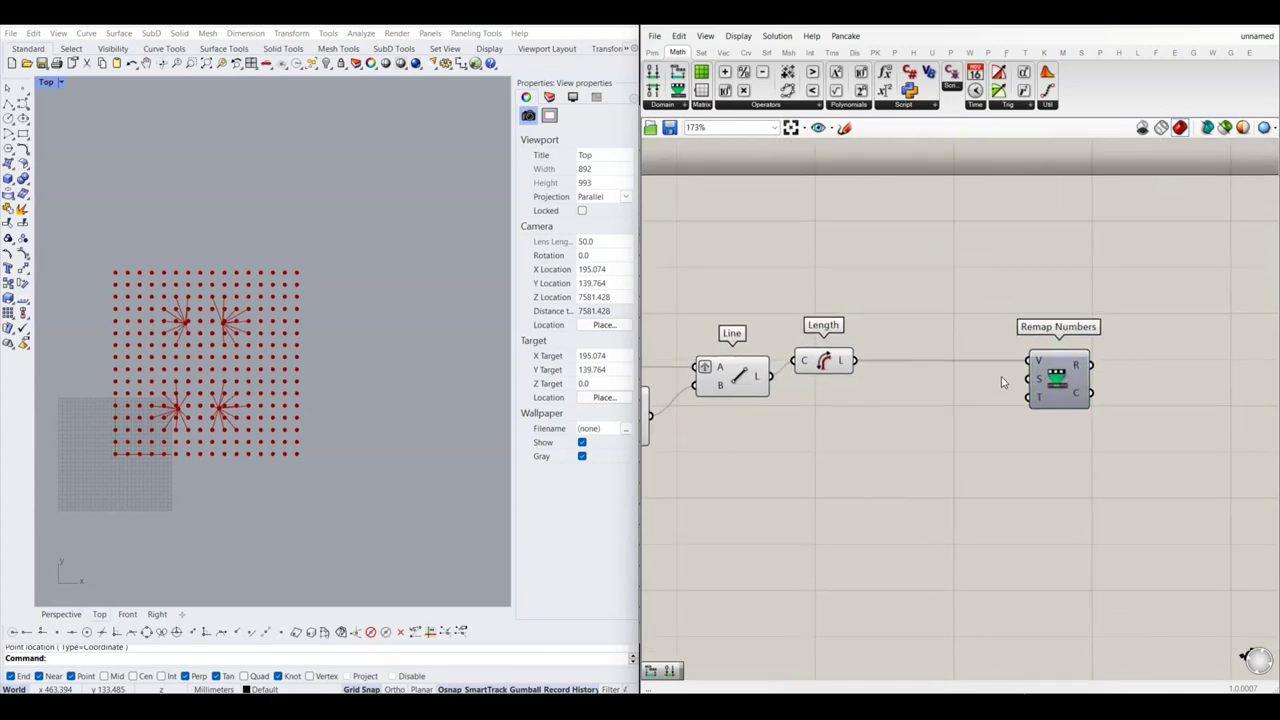
scroll(1030, 380, up, 2)
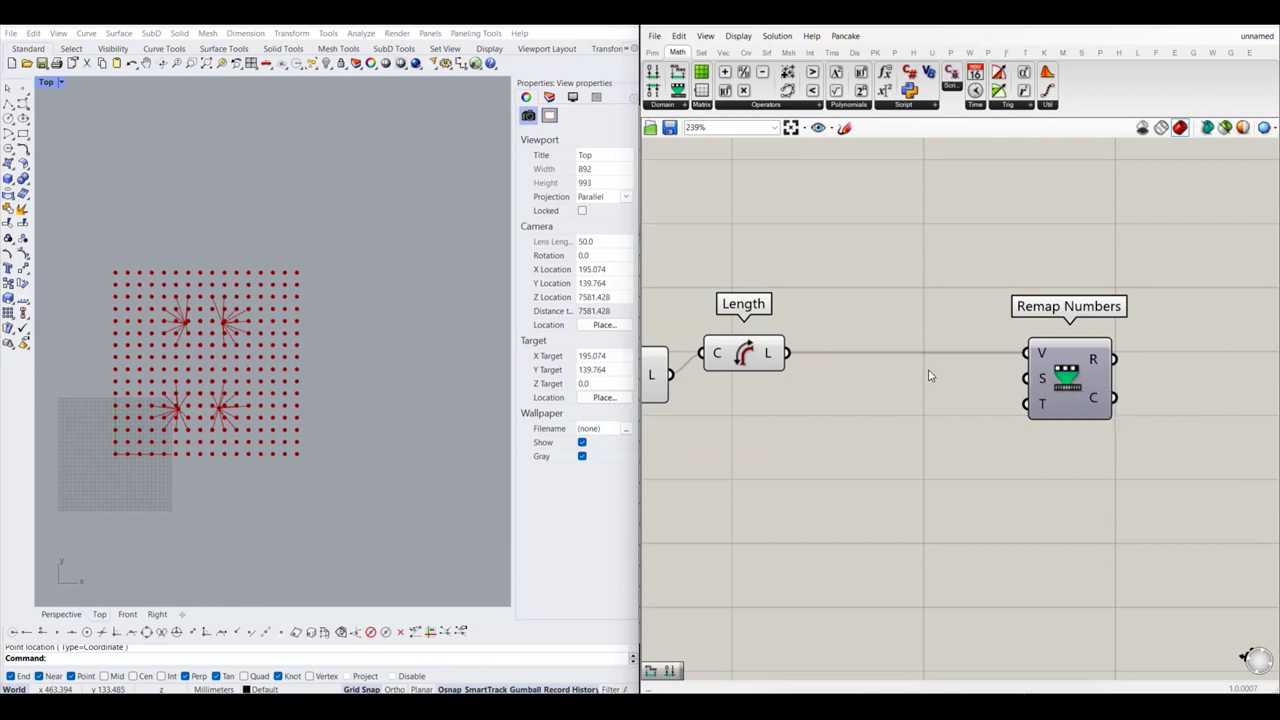
click(701, 52)
Step: Add Sort List fed by Length on K, set to Reverse, plus a List Item
drag(741, 91, 843, 430)
drag(787, 352, 799, 419)
right_drag(871, 302, 840, 297)
mouse_move(720, 75)
mouse_down()
mouse_move(911, 428)
mouse_move(896, 406)
mouse_up()
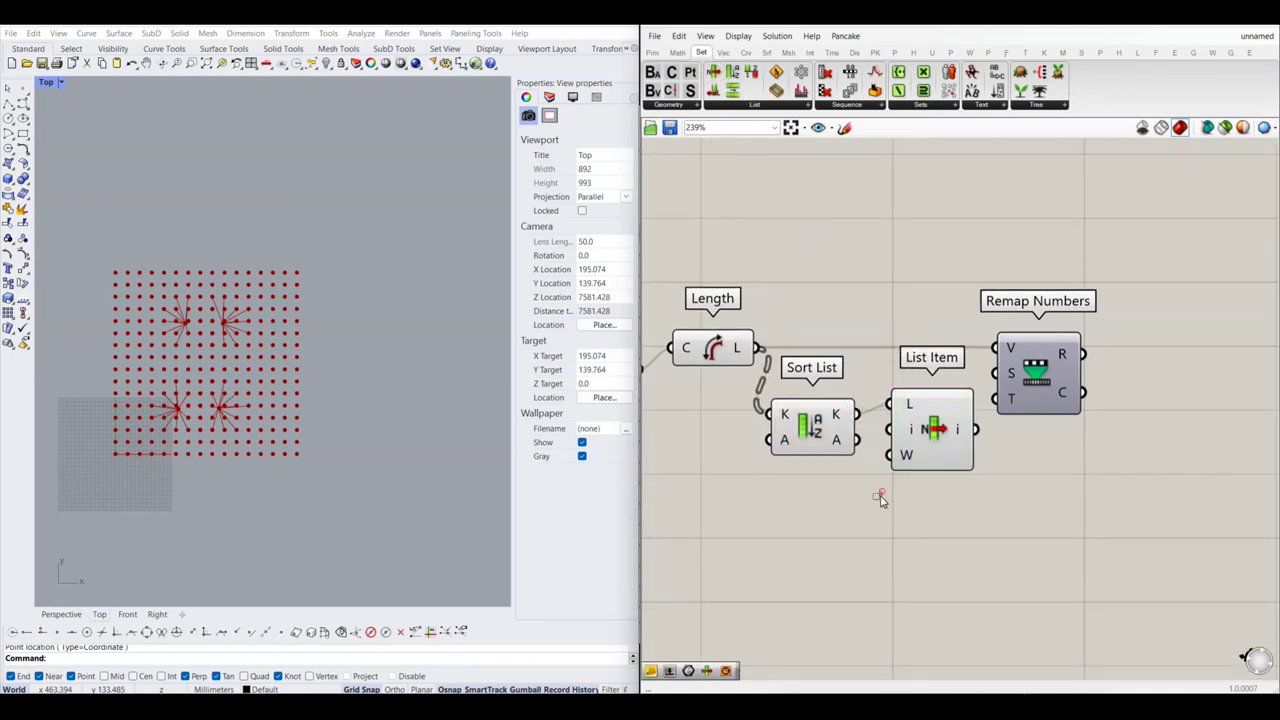
right_click(857, 413)
click(871, 447)
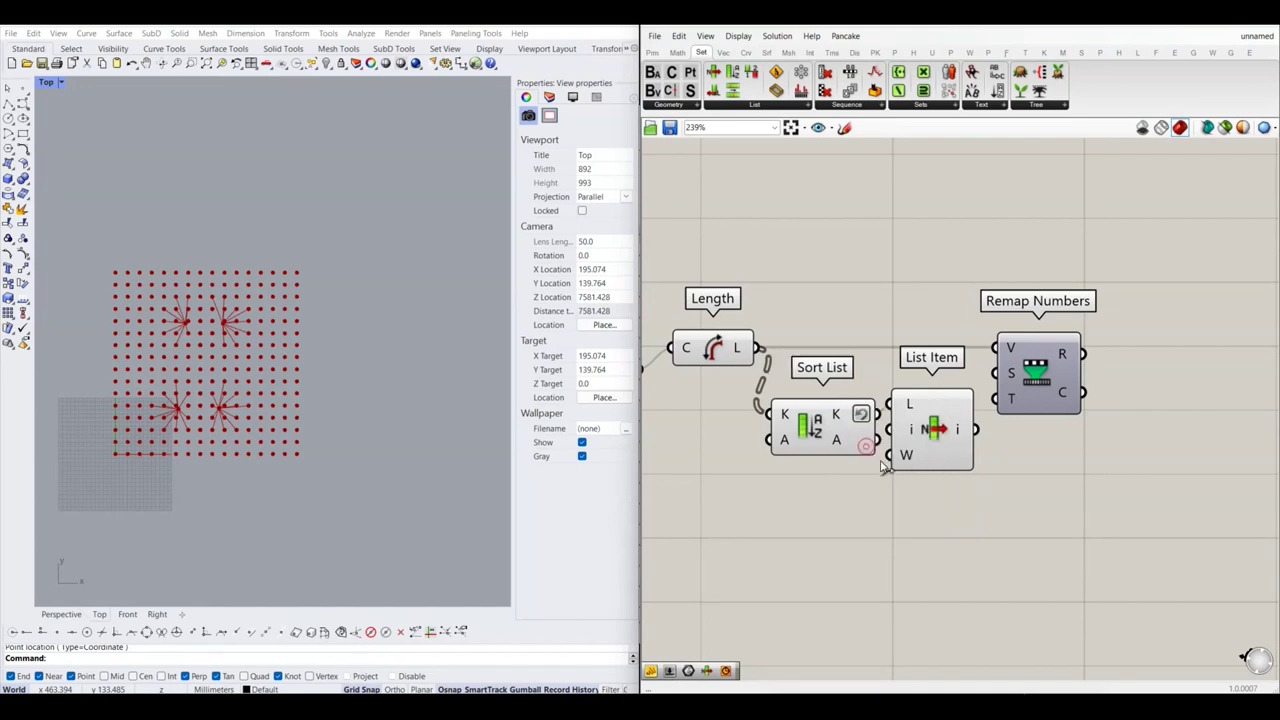
scroll(860, 445, down, 2)
click(993, 400)
click(874, 458)
scroll(810, 437, up, 2)
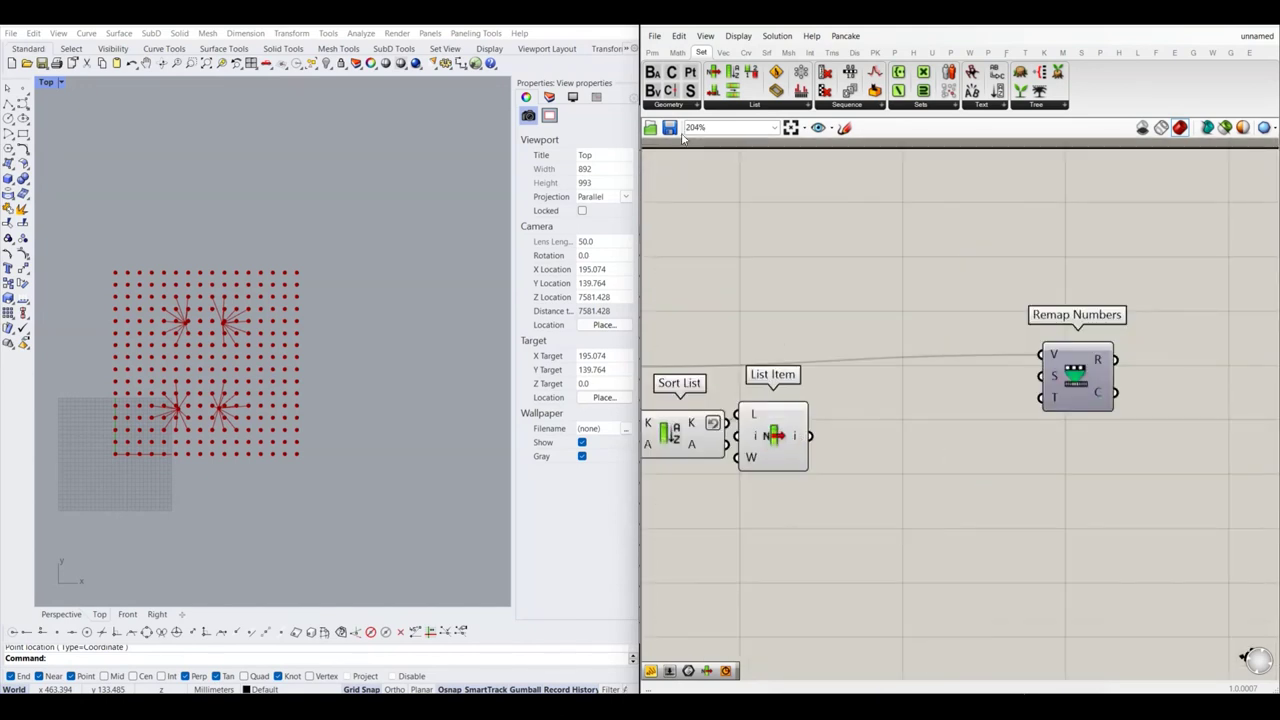
Step: Attach a Panel to List Item's output, showing 34.785, 37.121, 36.715
click(652, 52)
drag(907, 289, 1015, 535)
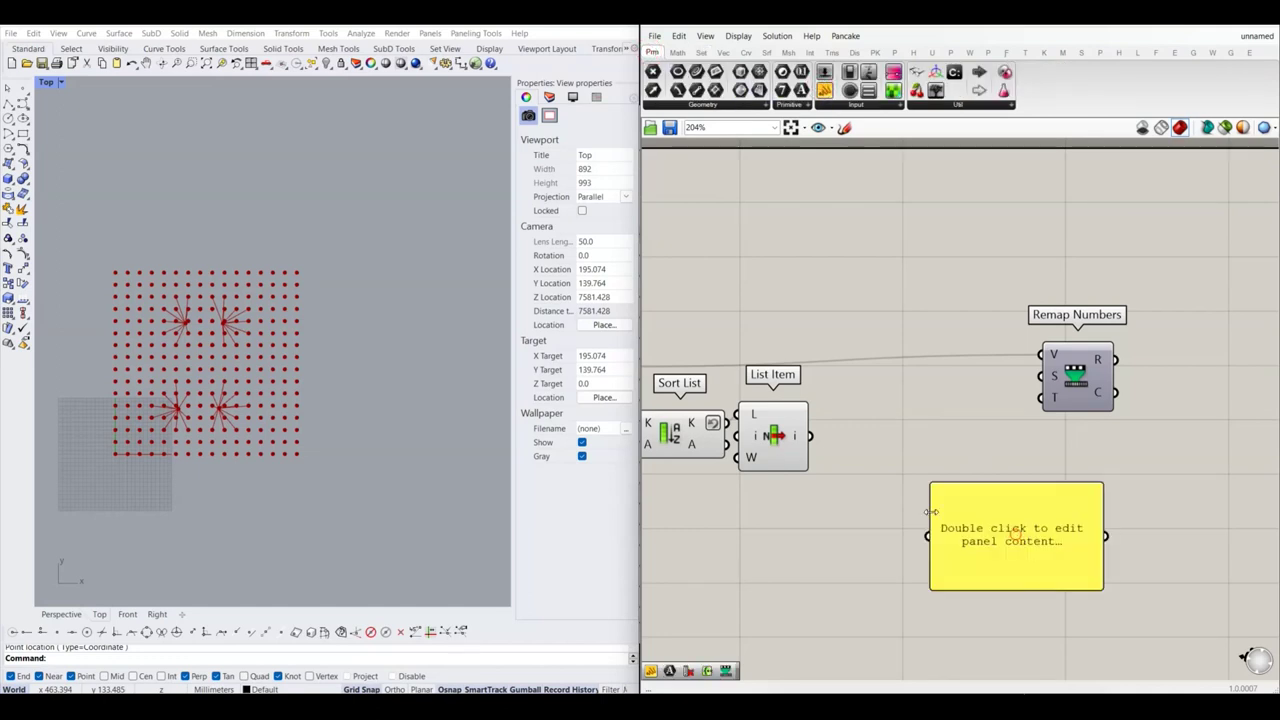
drag(811, 436, 928, 536)
scroll(935, 520, up, 3)
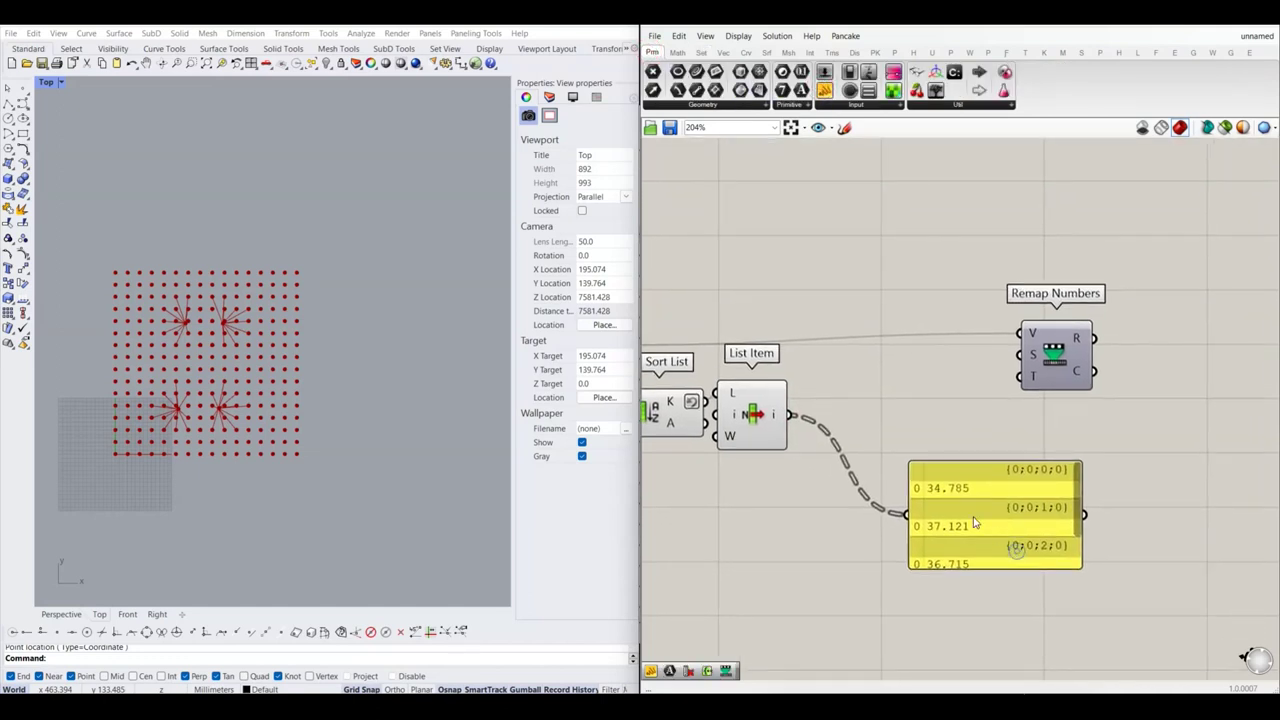
scroll(941, 513, down, 3)
right_drag(1079, 422, 1088, 436)
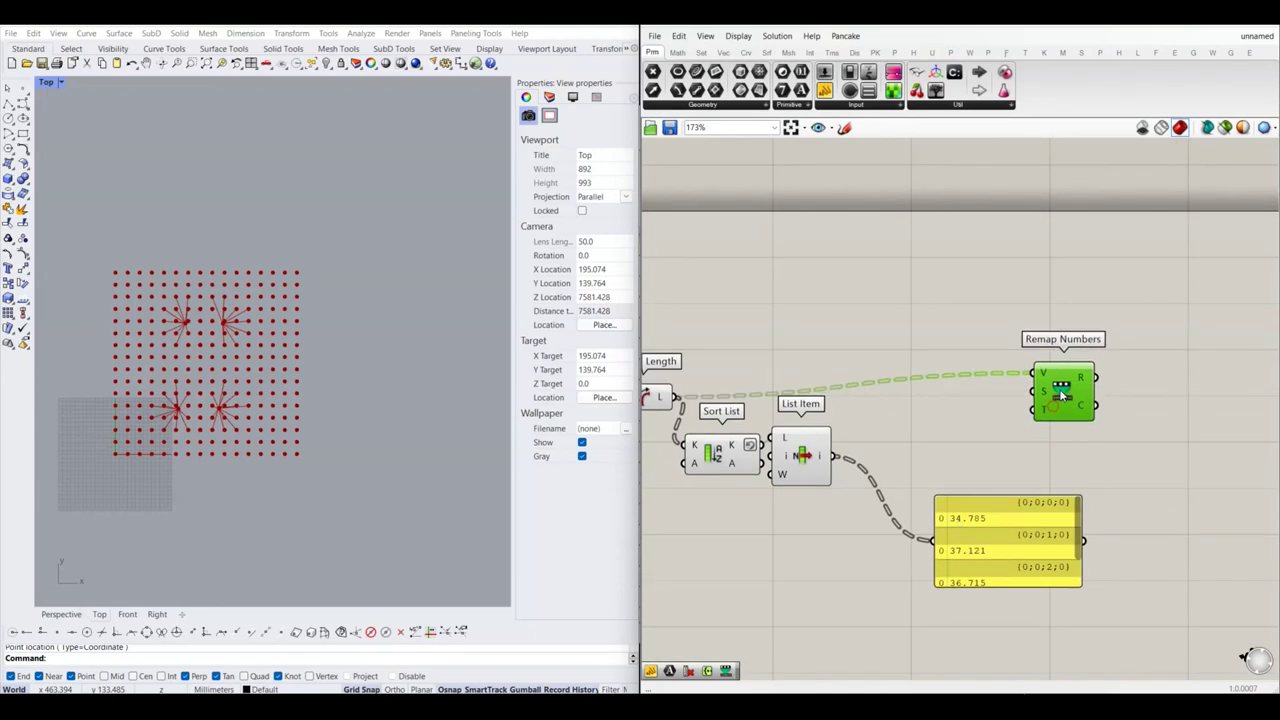
Step: Add Construct Domain with List Item in B, panel showing 0 To 34.785, 0 To 37.121, 0 To 36.715
click(677, 52)
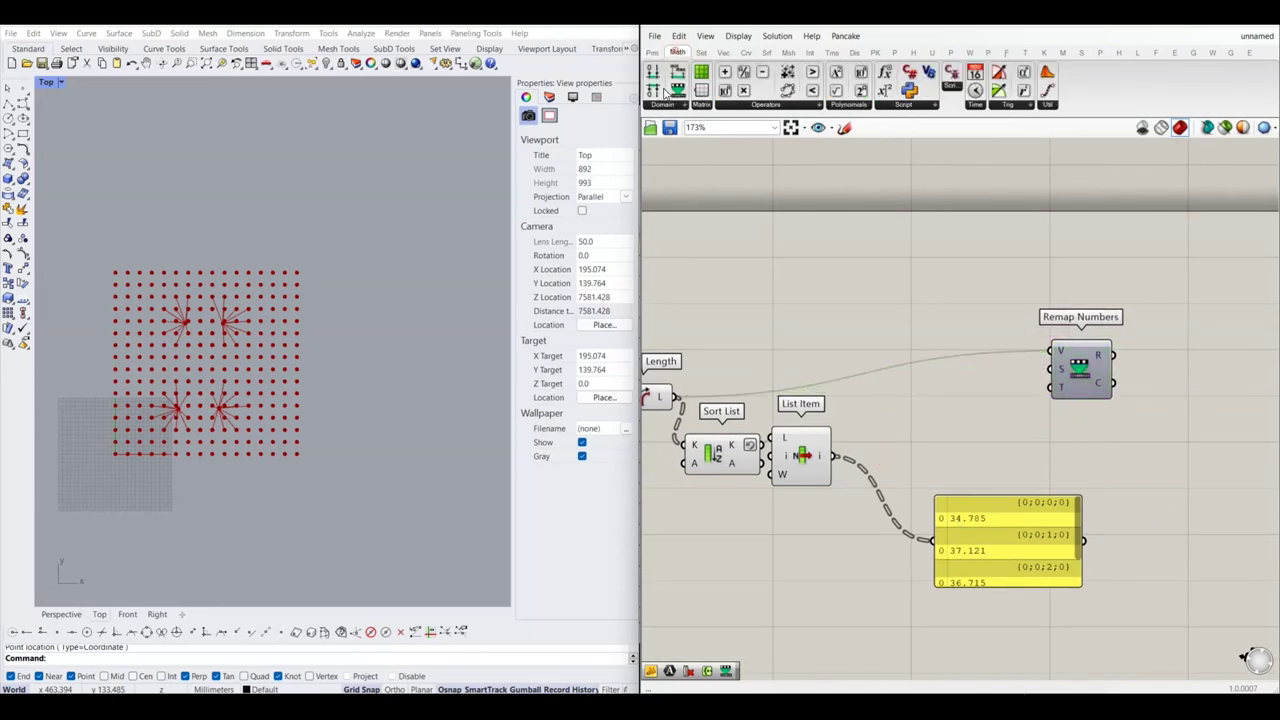
drag(654, 76, 895, 415)
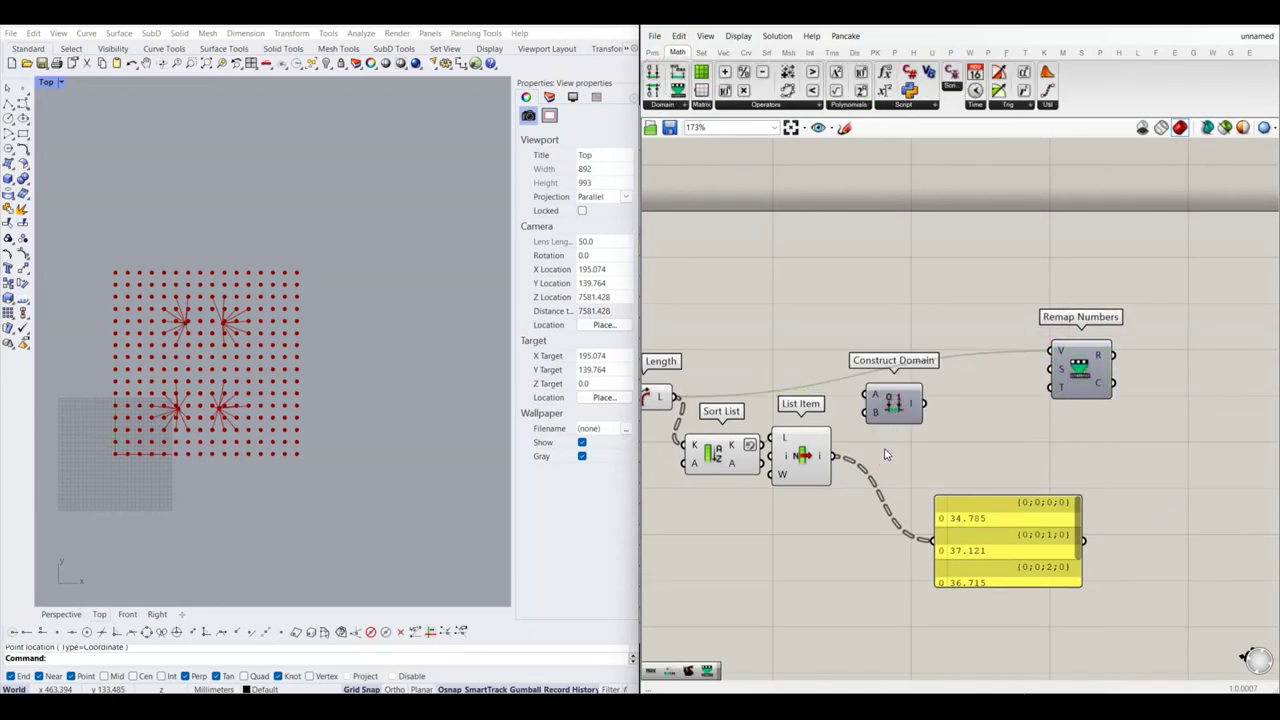
scroll(884, 455, up, 1)
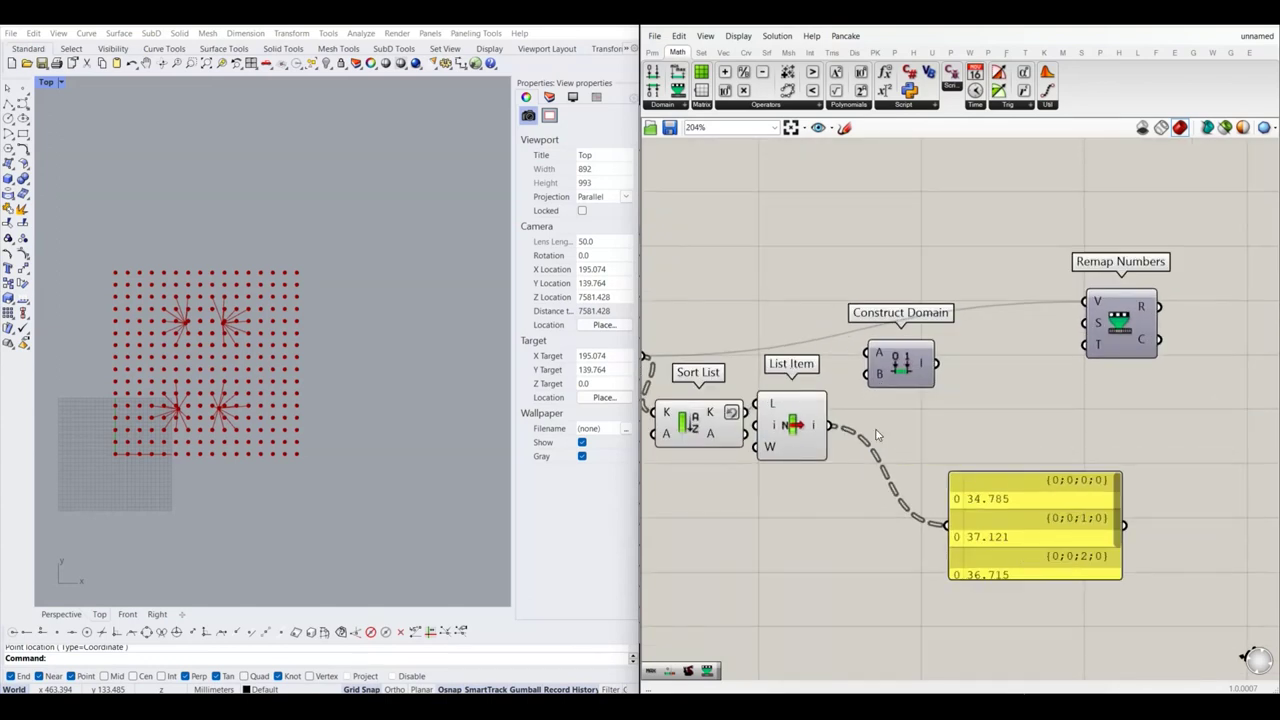
mouse_move(830, 430)
mouse_down()
mouse_move(893, 370)
mouse_move(896, 383)
mouse_up()
click(893, 420)
right_click(885, 365)
right_drag(940, 408, 893, 376)
drag(930, 488, 964, 486)
click(894, 371)
drag(889, 333, 922, 480)
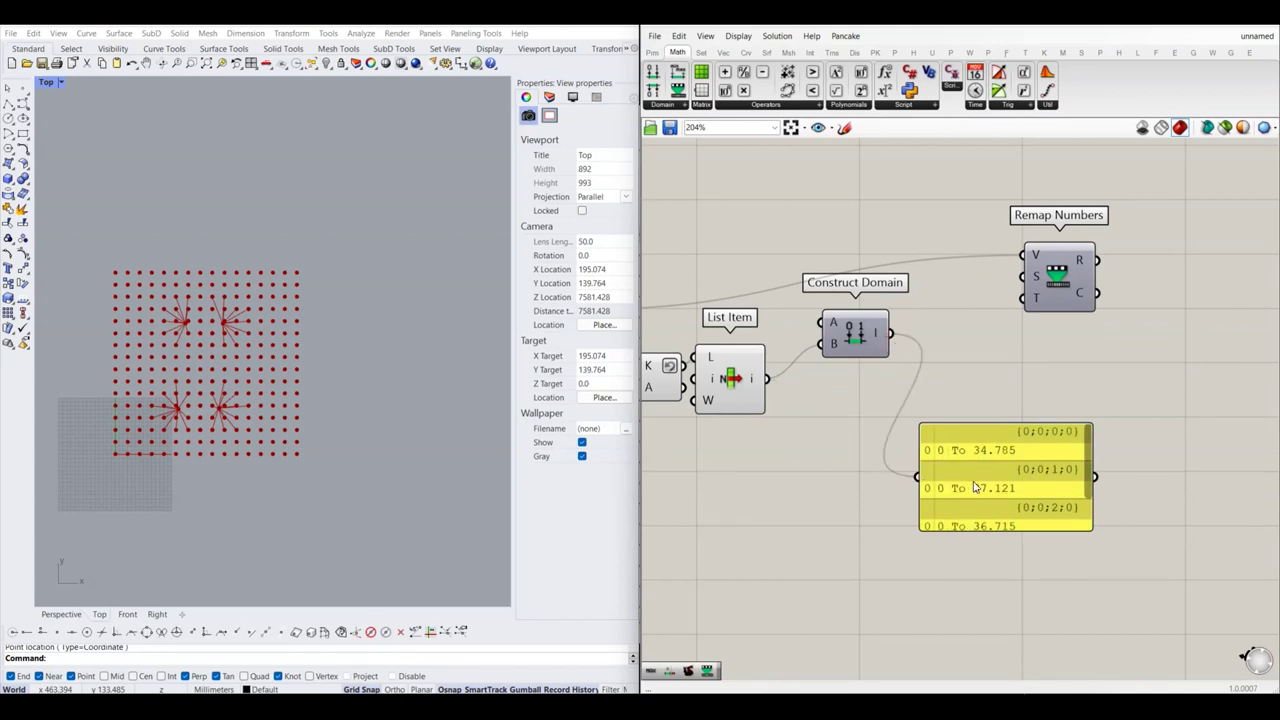
Step: Wire the domain output into Remap Numbers' S input as the source range
scroll(975, 488, up, 2)
scroll(937, 437, down, 2)
scroll(975, 477, up, 2)
scroll(950, 460, down, 3)
right_drag(950, 460, 900, 551)
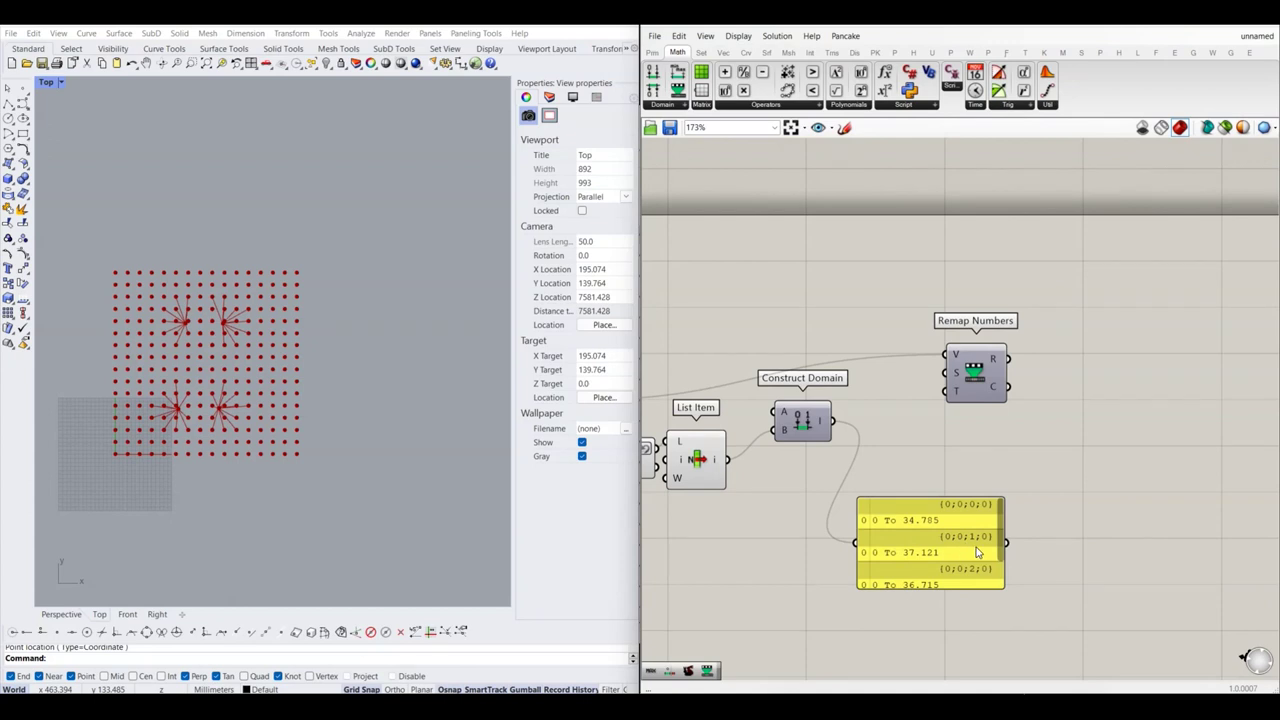
drag(978, 552, 1021, 568)
click(858, 436)
scroll(858, 442, up, 1)
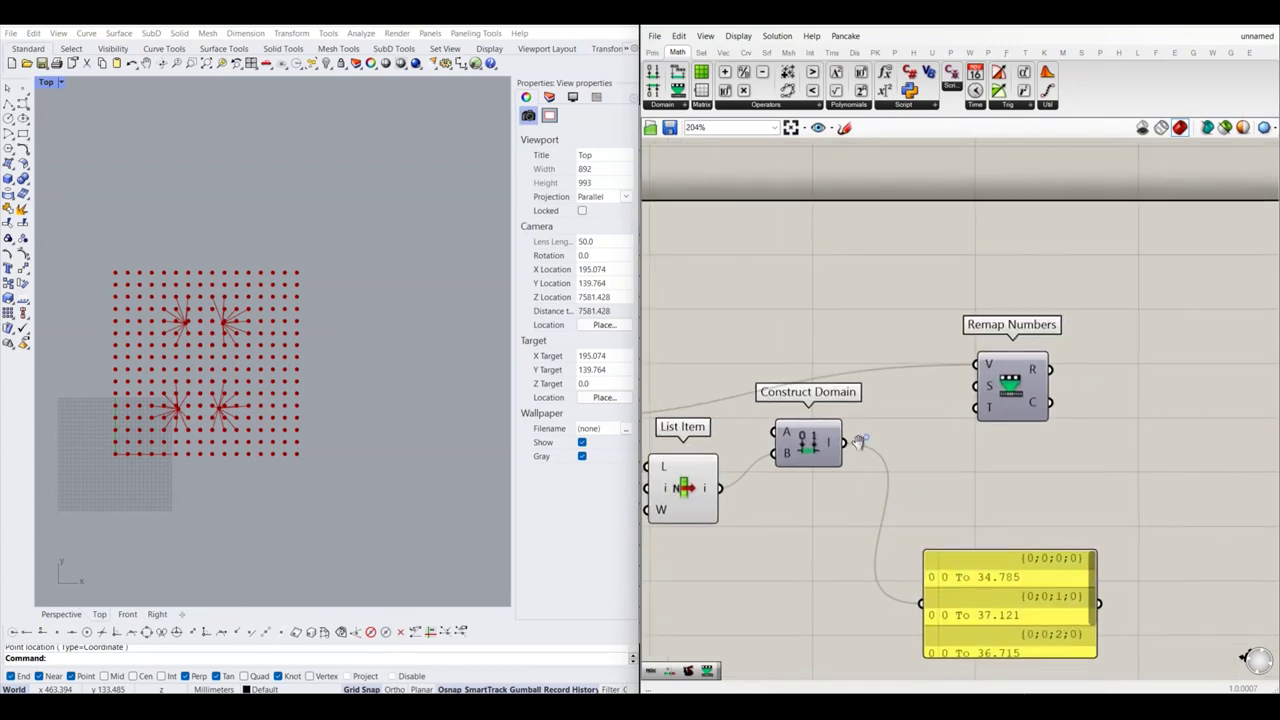
drag(845, 446, 963, 396)
mouse_move(963, 400)
right_down()
mouse_move(1166, 350)
mouse_move(1068, 370)
right_up()
scroll(1052, 434, up, 2)
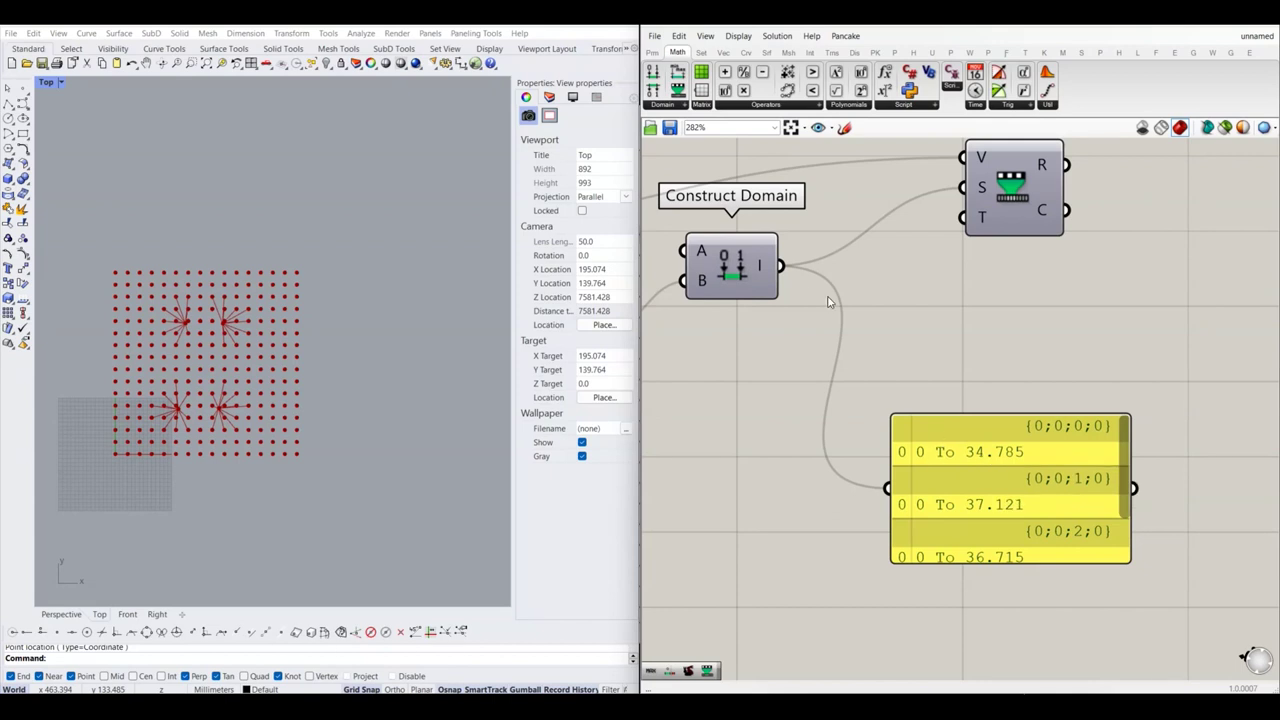
right_drag(829, 302, 912, 475)
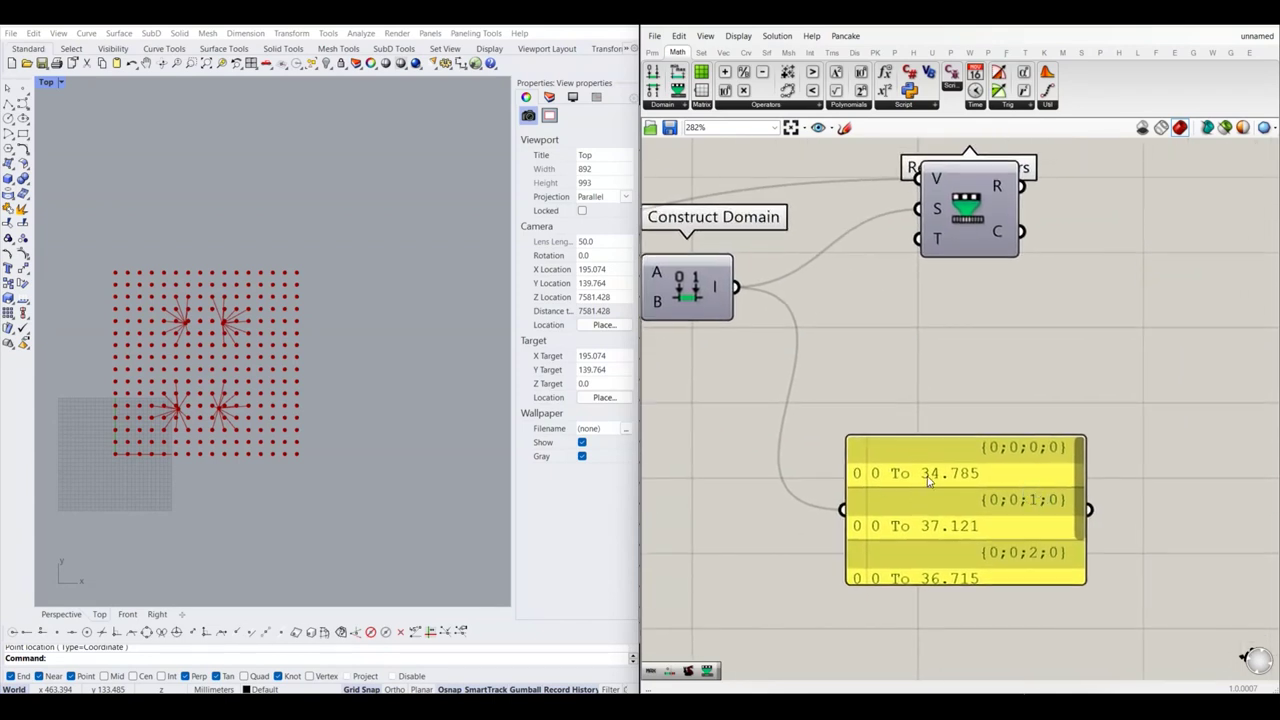
scroll(907, 475, down, 2)
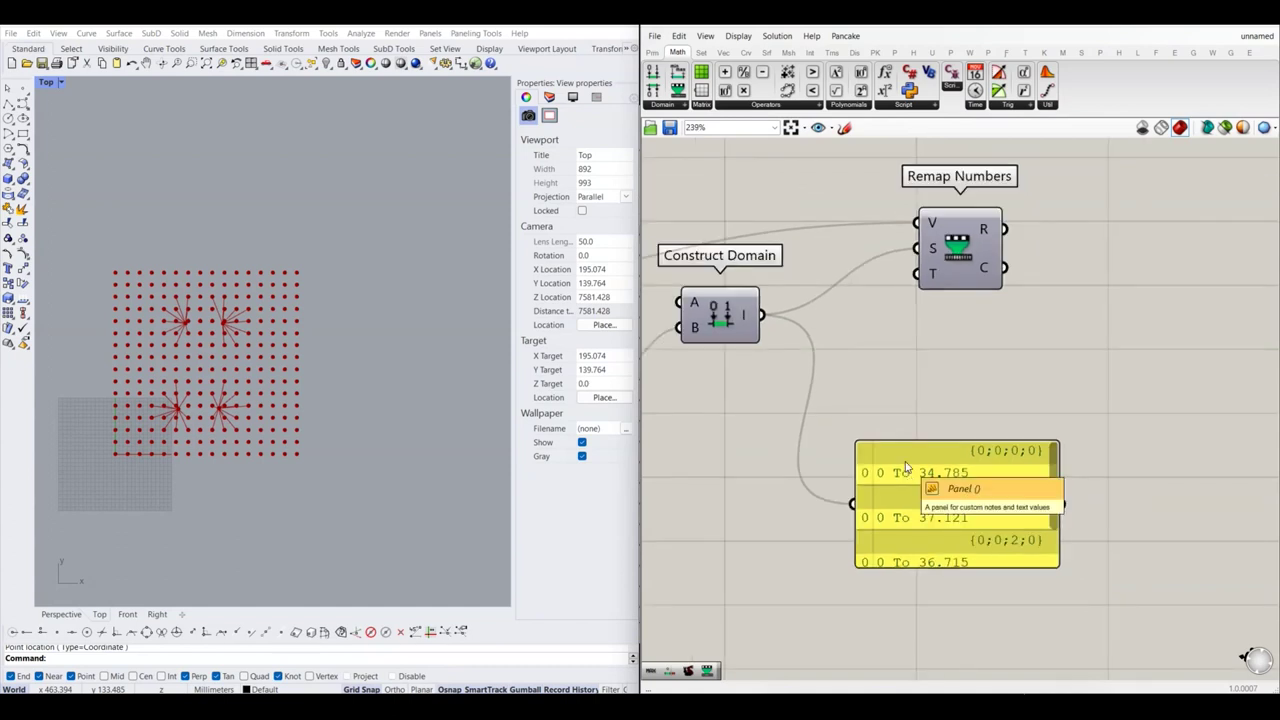
scroll(912, 320, down, 1)
right_drag(908, 323, 940, 346)
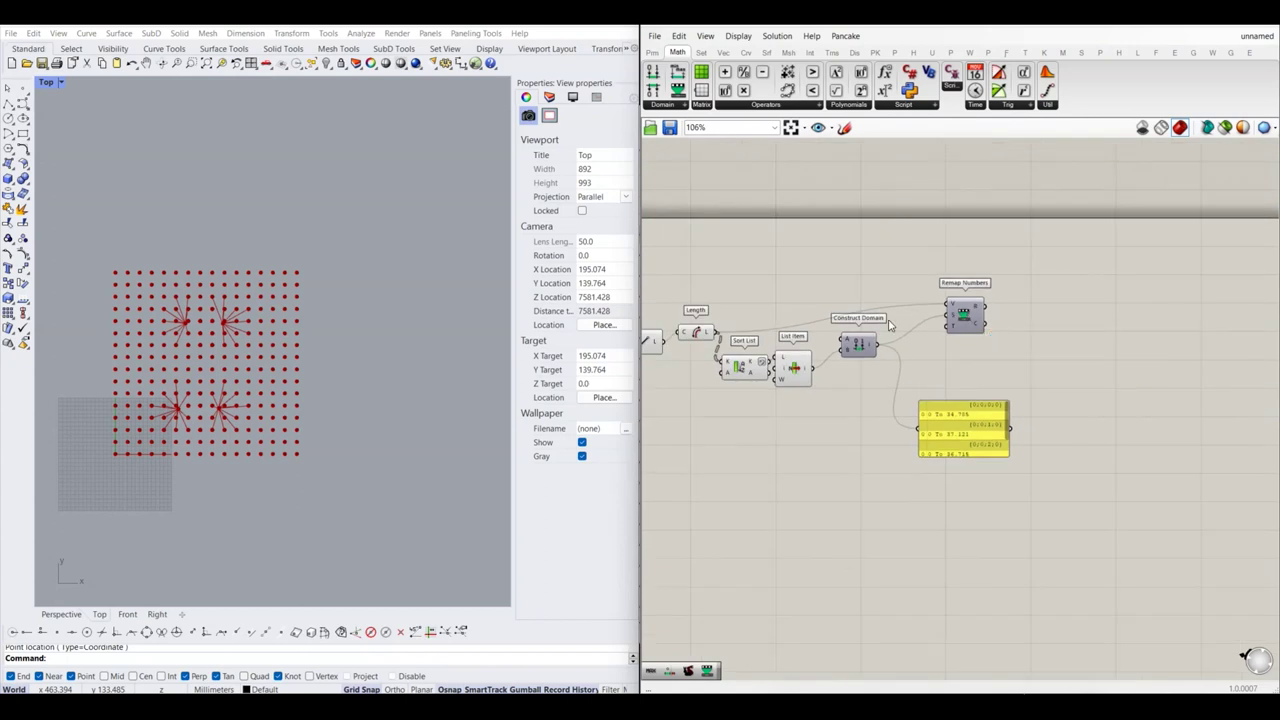
Step: Duplicate Construct Domain above the original and wire a relay into its A input
right_drag(823, 300, 903, 307)
click(916, 352)
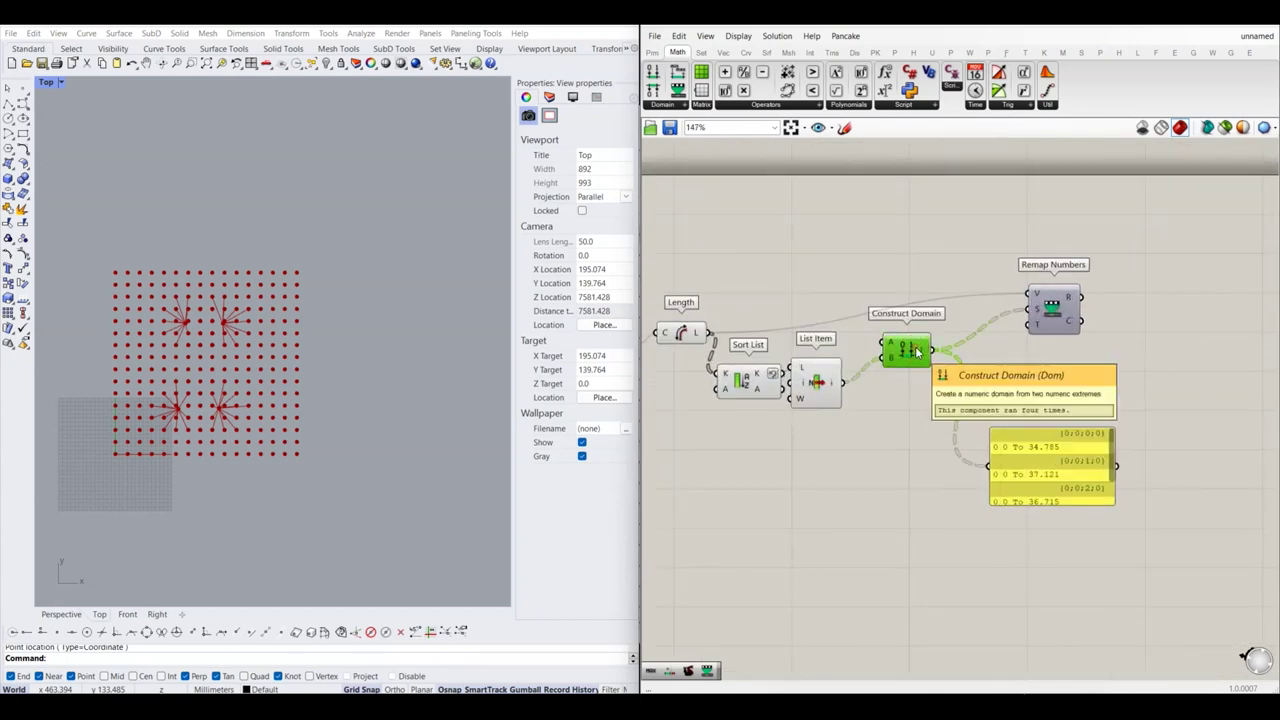
alt+drag(916, 352, 916, 279)
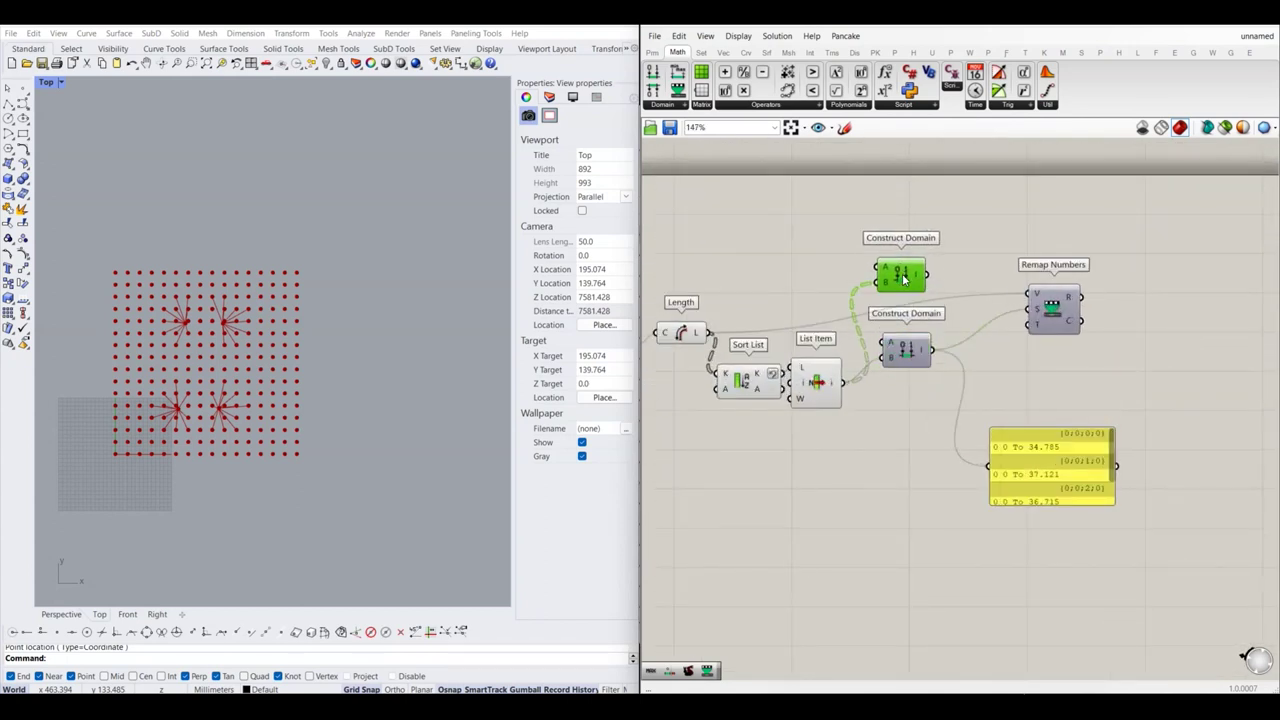
scroll(1046, 347, down, 3)
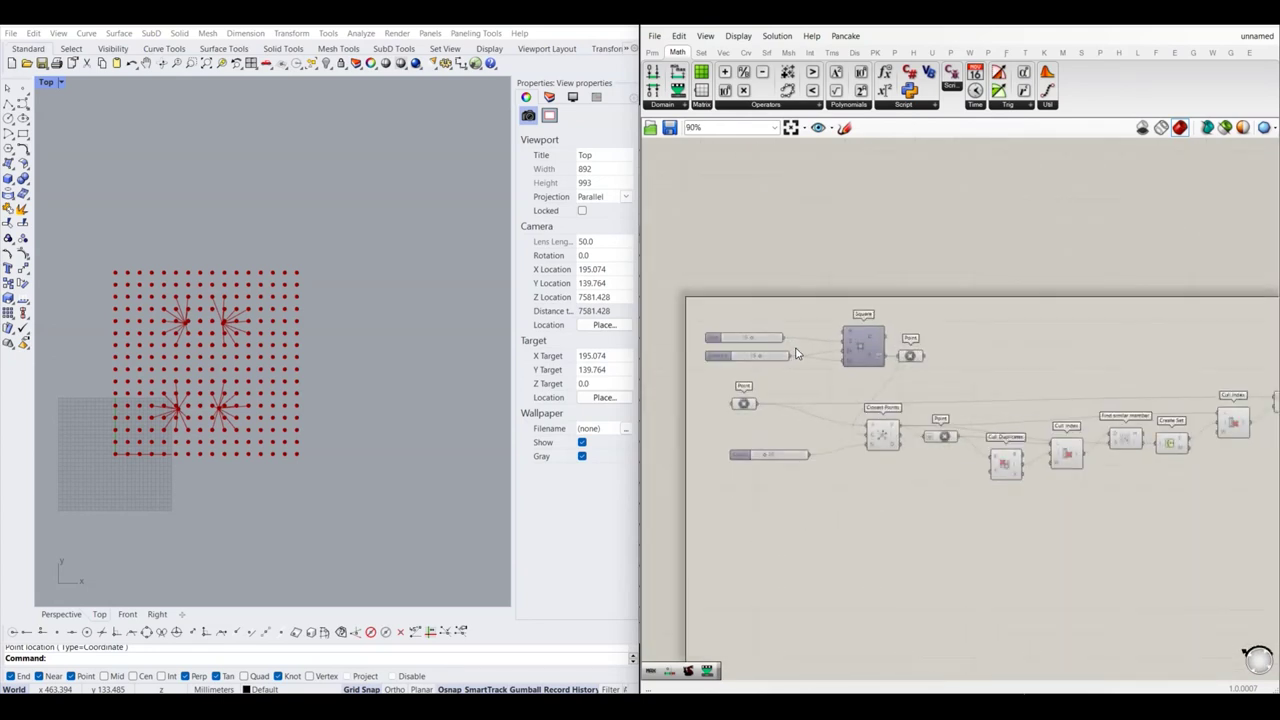
scroll(781, 335, down, 5)
right_drag(790, 340, 1195, 390)
scroll(1195, 390, up, 3)
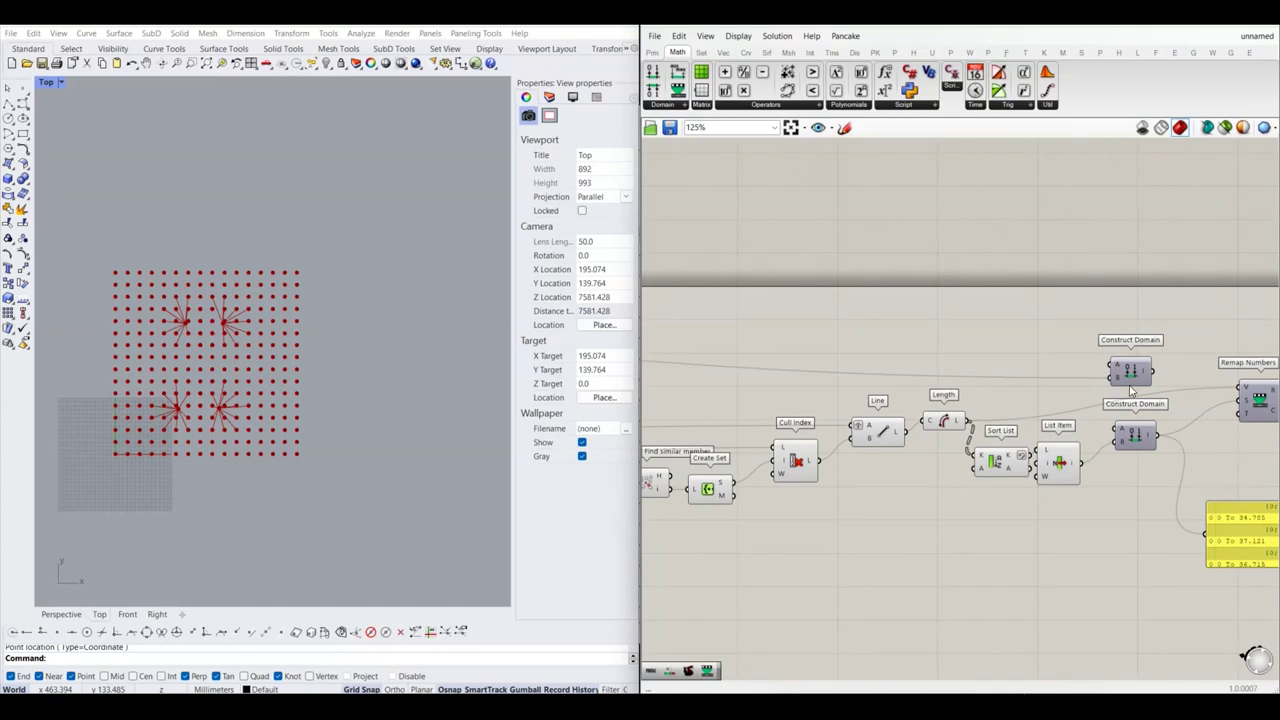
scroll(1195, 390, up, 3)
scroll(953, 352, down, 1)
scroll(925, 362, down, 1)
scroll(895, 375, down, 1)
scroll(866, 390, down, 1)
double_click(865, 385)
scroll(865, 385, up, 2)
drag(867, 384, 961, 369)
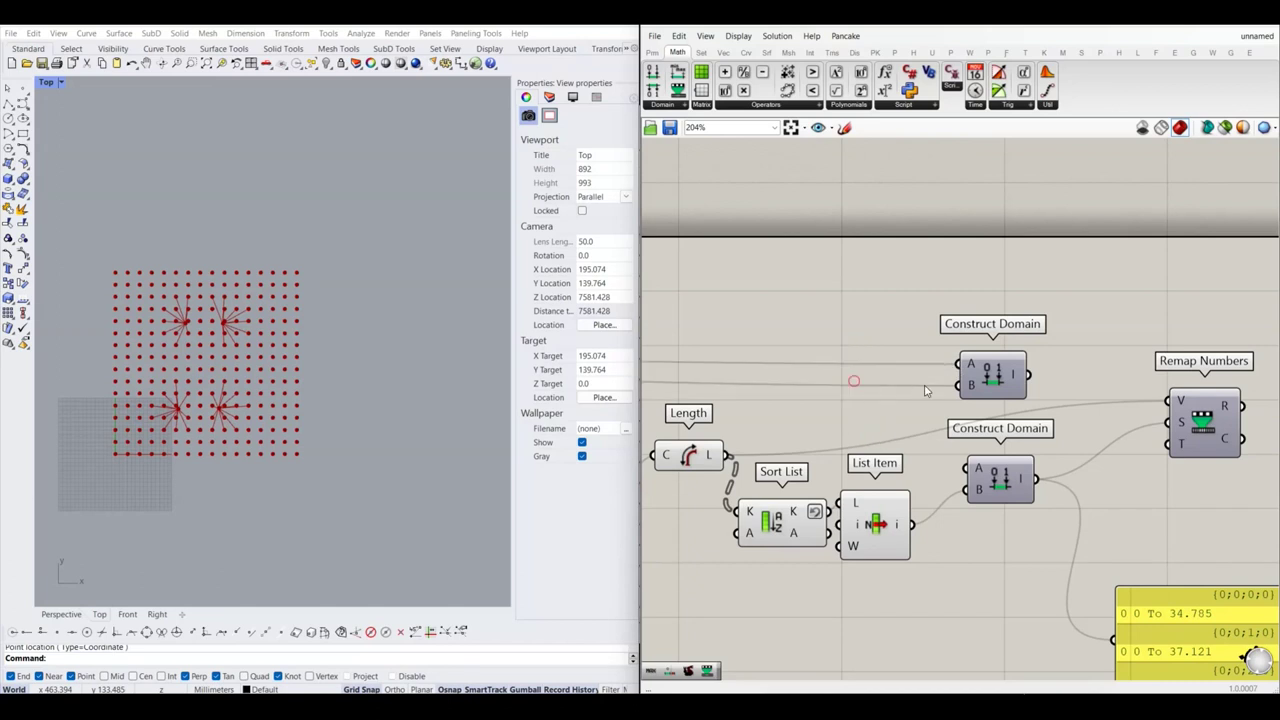
scroll(893, 358, up, 2)
Step: Apply the expression x/10 to input A, giving a 1.5 To 15 domain
right_click(893, 358)
mouse_move(931, 475)
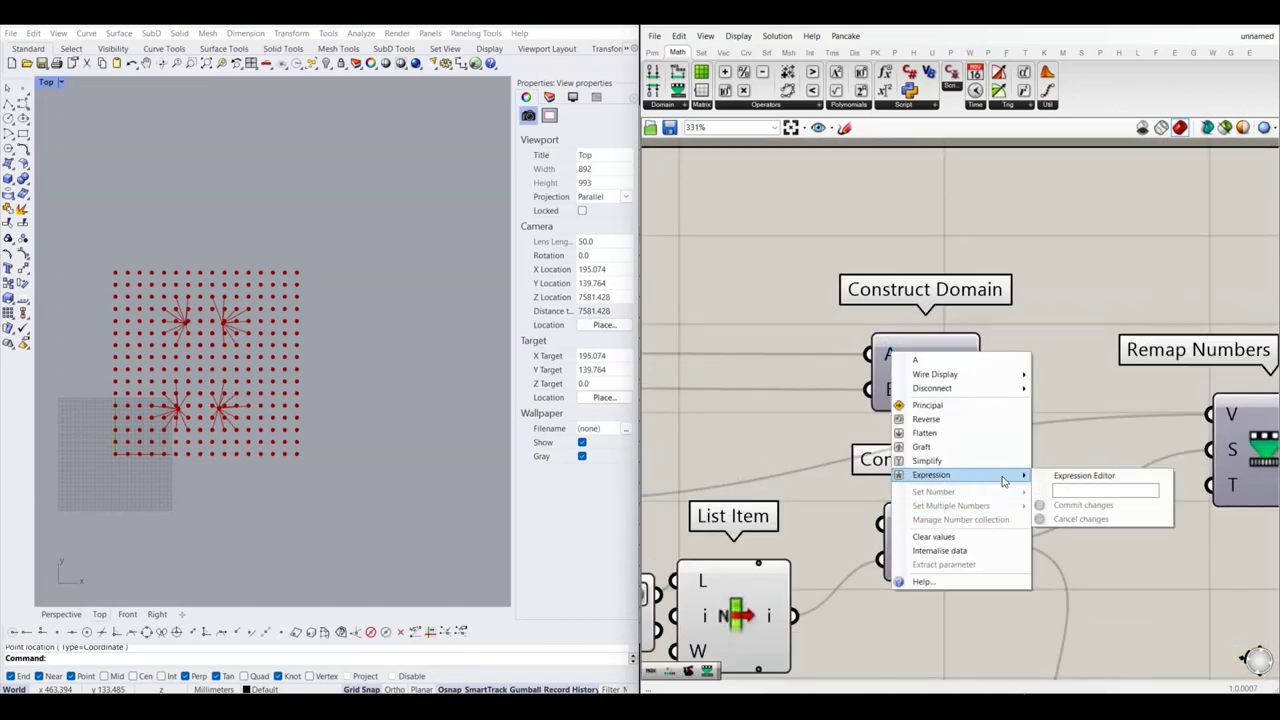
click(1071, 489)
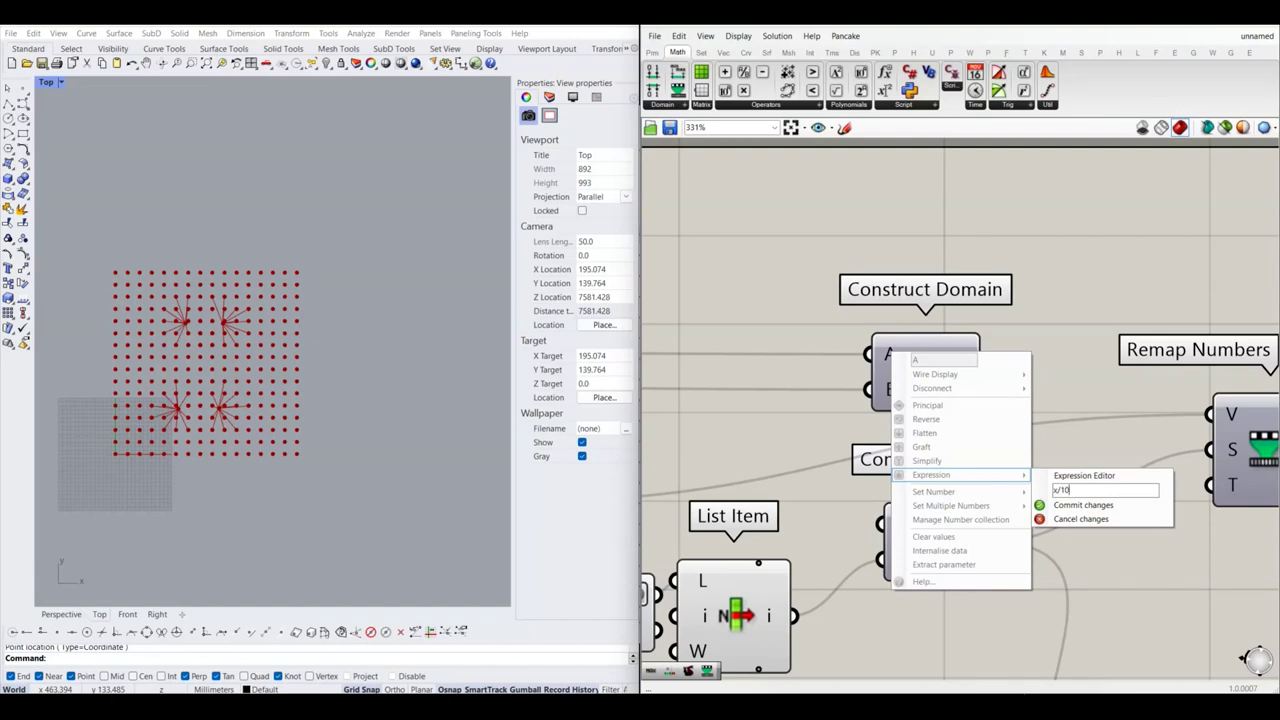
click(1082, 506)
scroll(963, 378, down, 2)
Step: Wire the 1.5-to-15 Construct Domain output into Remap Numbers' target (T) input
scroll(963, 378, down, 1)
drag(907, 320, 982, 546)
scroll(1015, 525, up, 2)
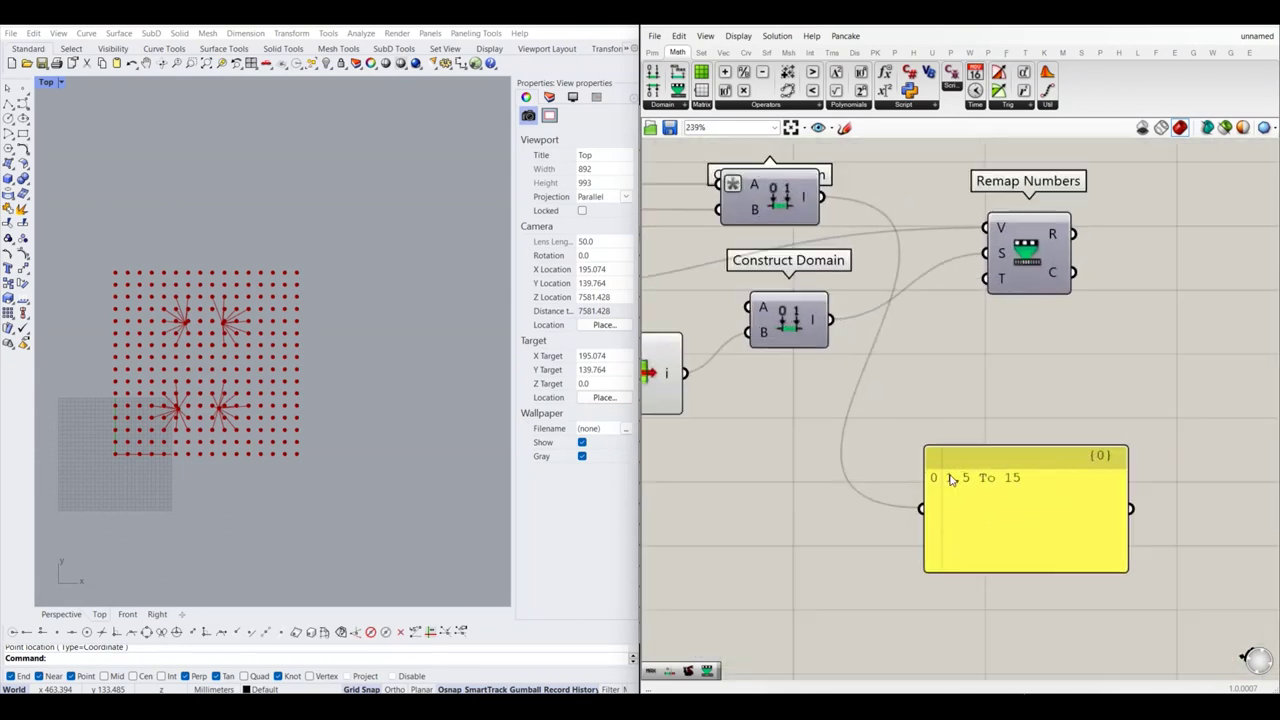
scroll(1010, 487, down, 2)
scroll(1004, 481, up, 3)
scroll(995, 485, down, 1)
scroll(966, 478, down, 1)
scroll(968, 479, down, 3)
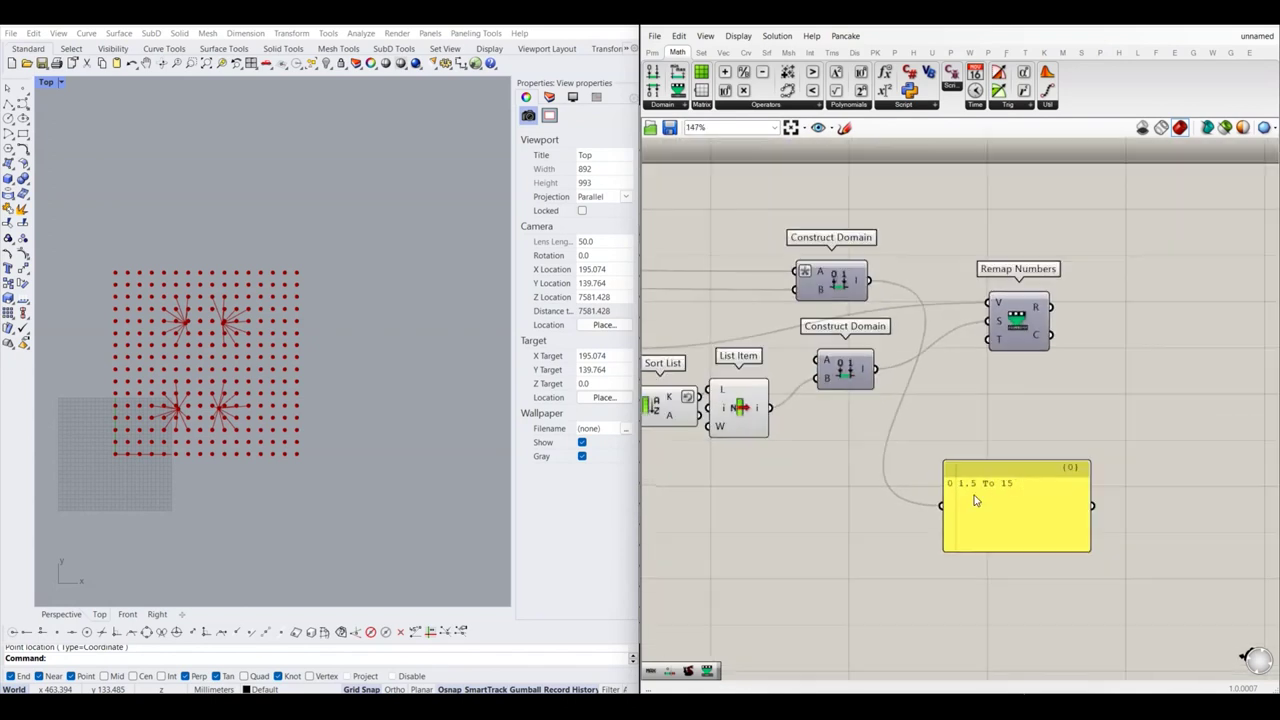
scroll(830, 355, up, 2)
drag(834, 353, 975, 421)
Step: Move the yellow panel beside Remap Numbers and connect its R output to the panel
scroll(966, 426, down, 2)
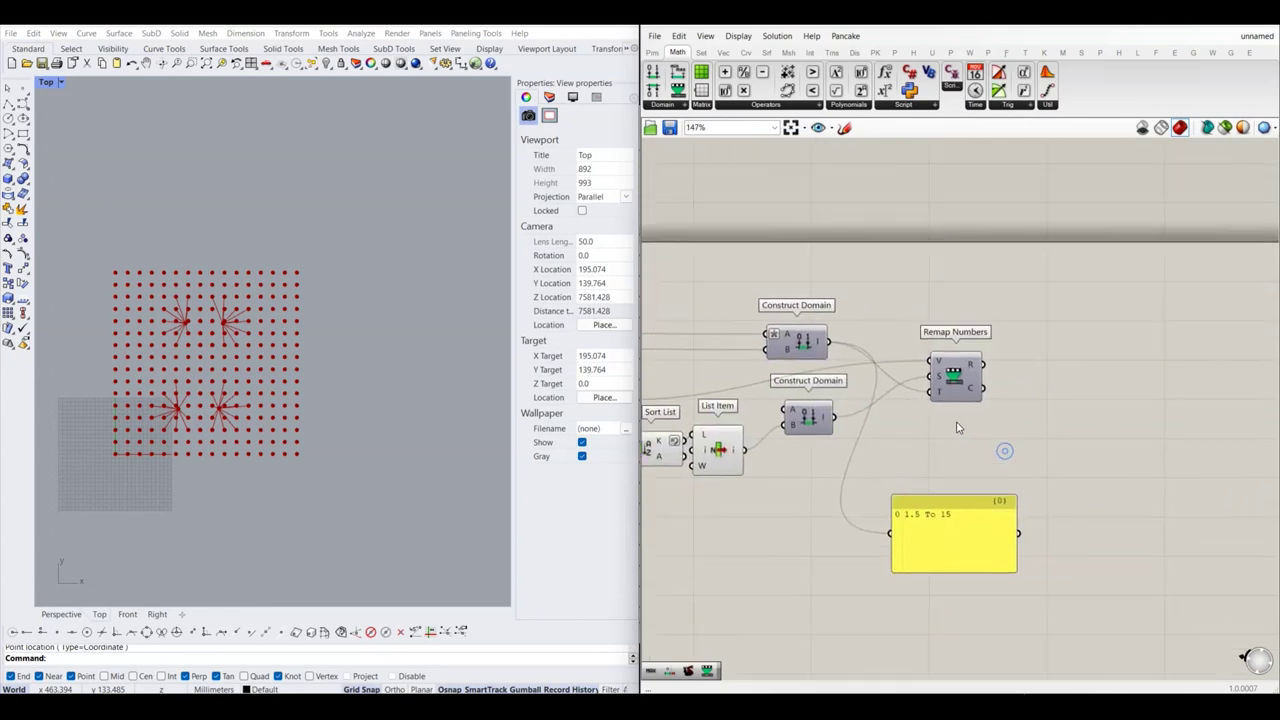
drag(909, 517, 1061, 494)
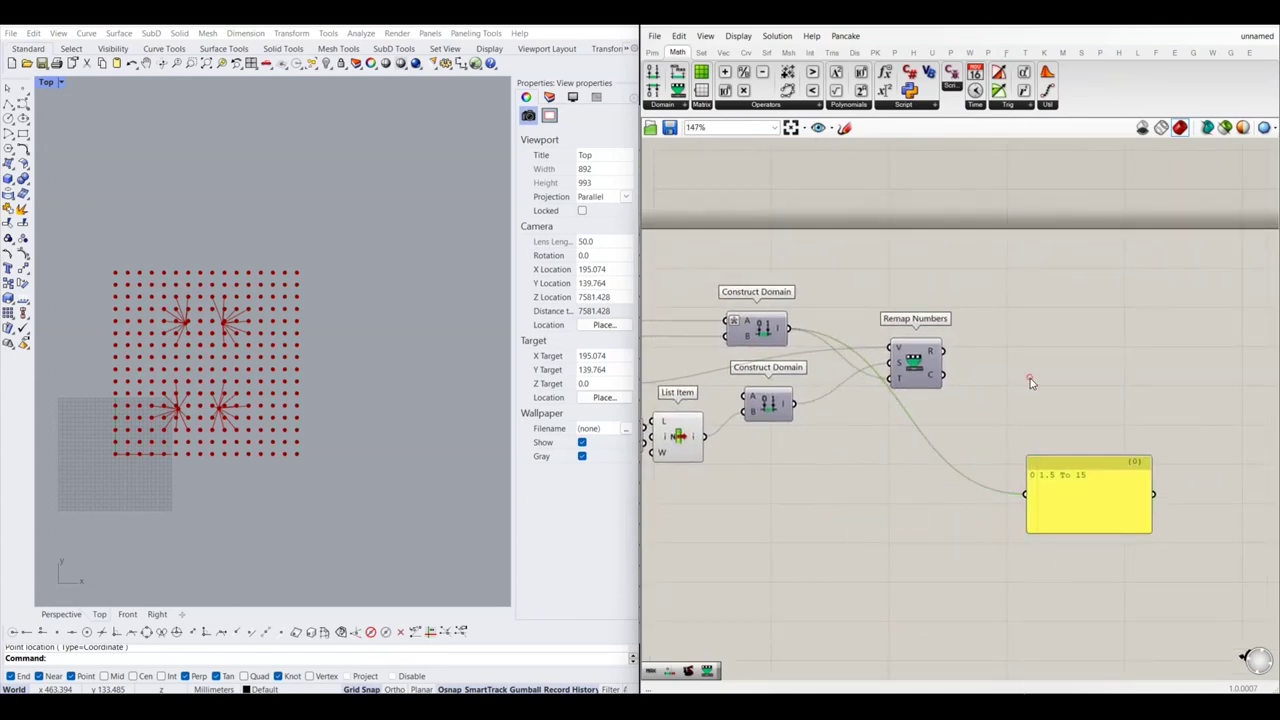
drag(1060, 450, 1046, 442)
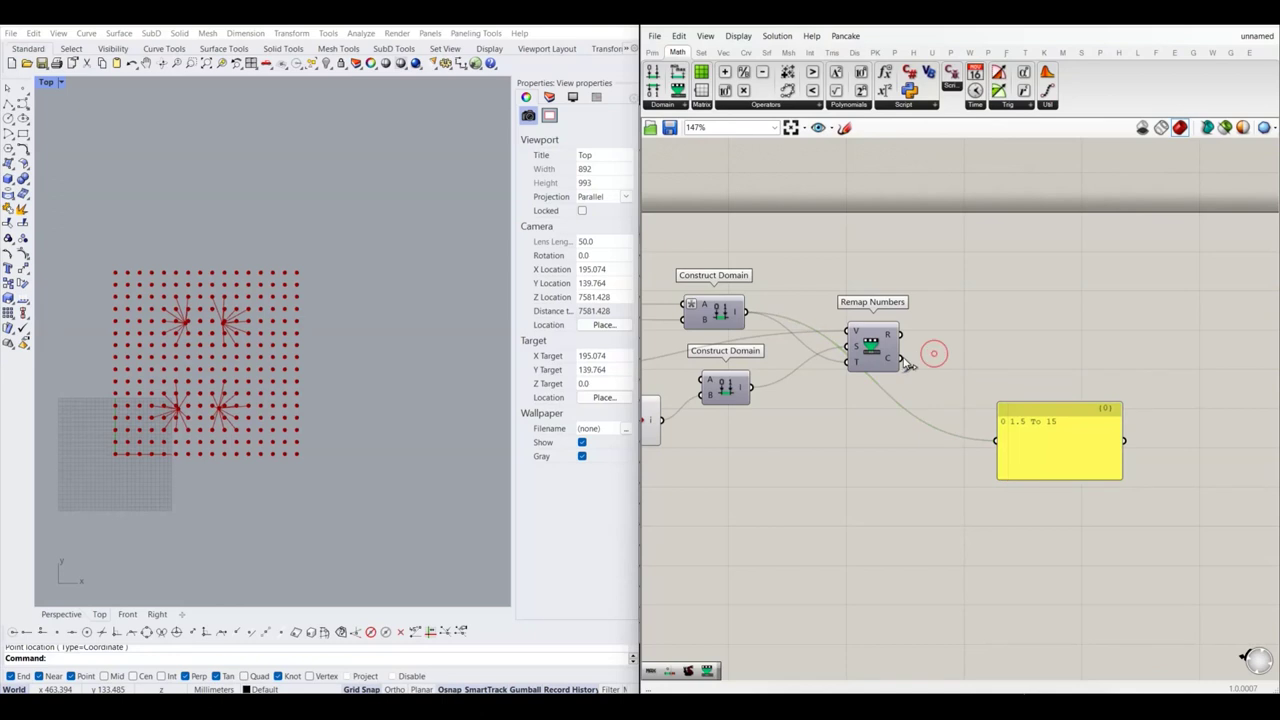
right_drag(929, 351, 1027, 354)
mouse_move(822, 376)
right_down()
mouse_move(1022, 398)
mouse_move(851, 371)
right_up()
scroll(822, 390, up, 2)
scroll(822, 398, down, 3)
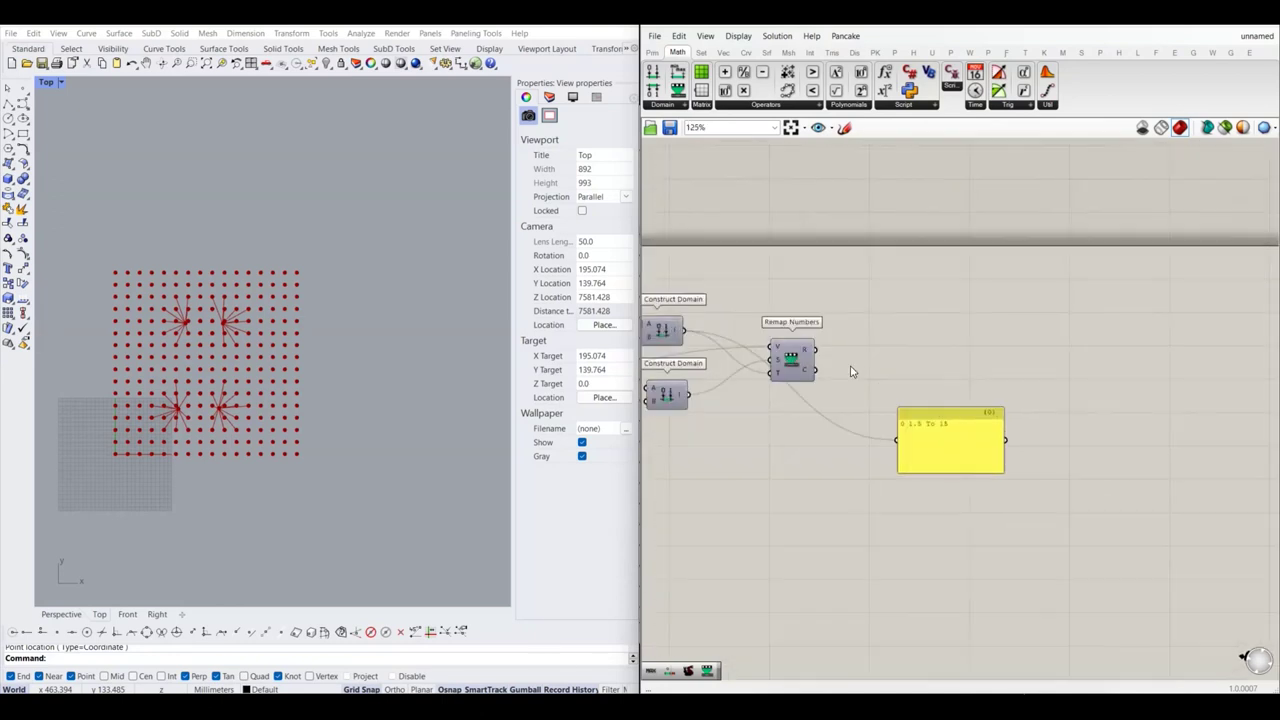
mouse_move(815, 349)
mouse_down()
mouse_move(900, 435)
mouse_move(953, 321)
mouse_move(1005, 592)
mouse_up()
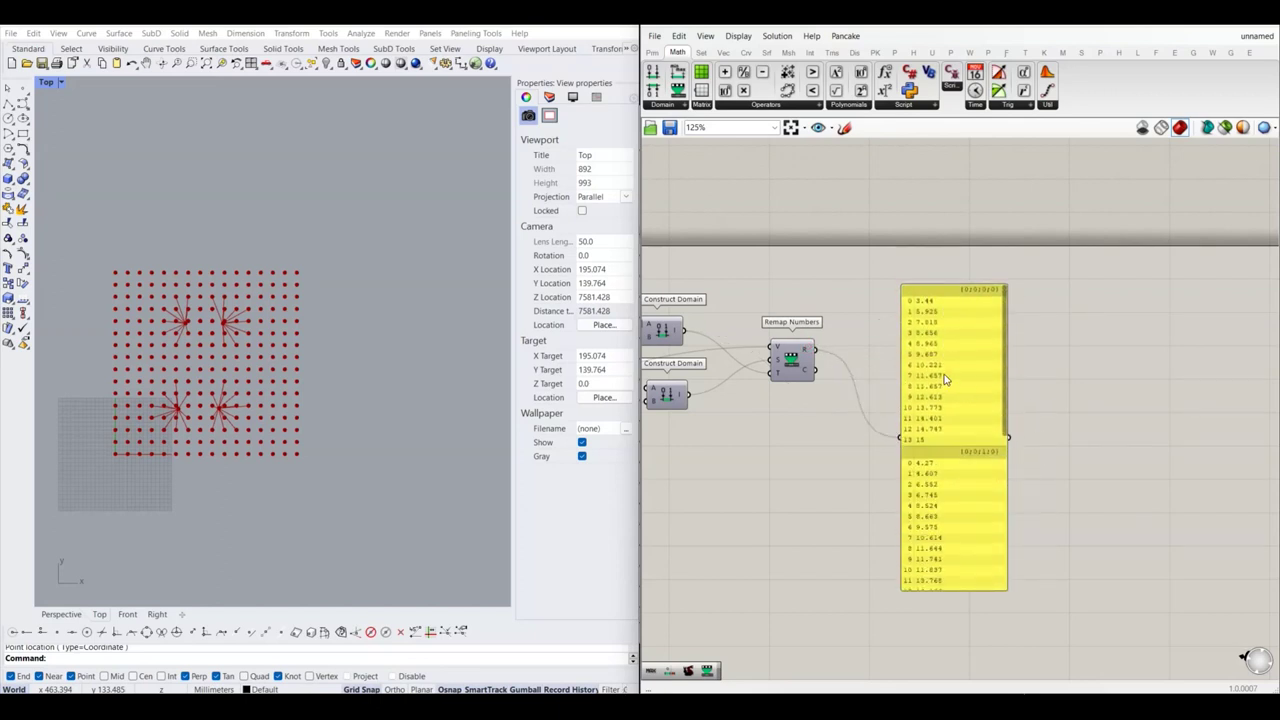
Step: Drag the yellow panel's bottom edge down to enlarge it
scroll(946, 381, up, 5)
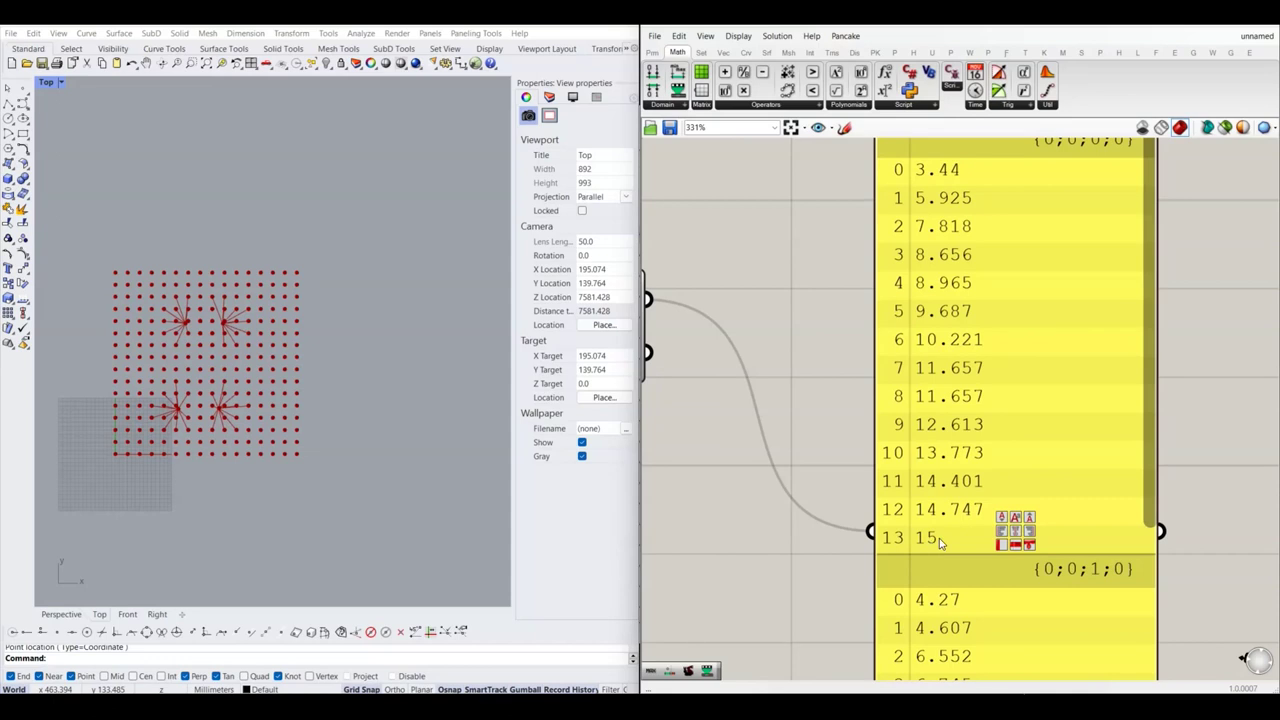
scroll(930, 540, down, 2)
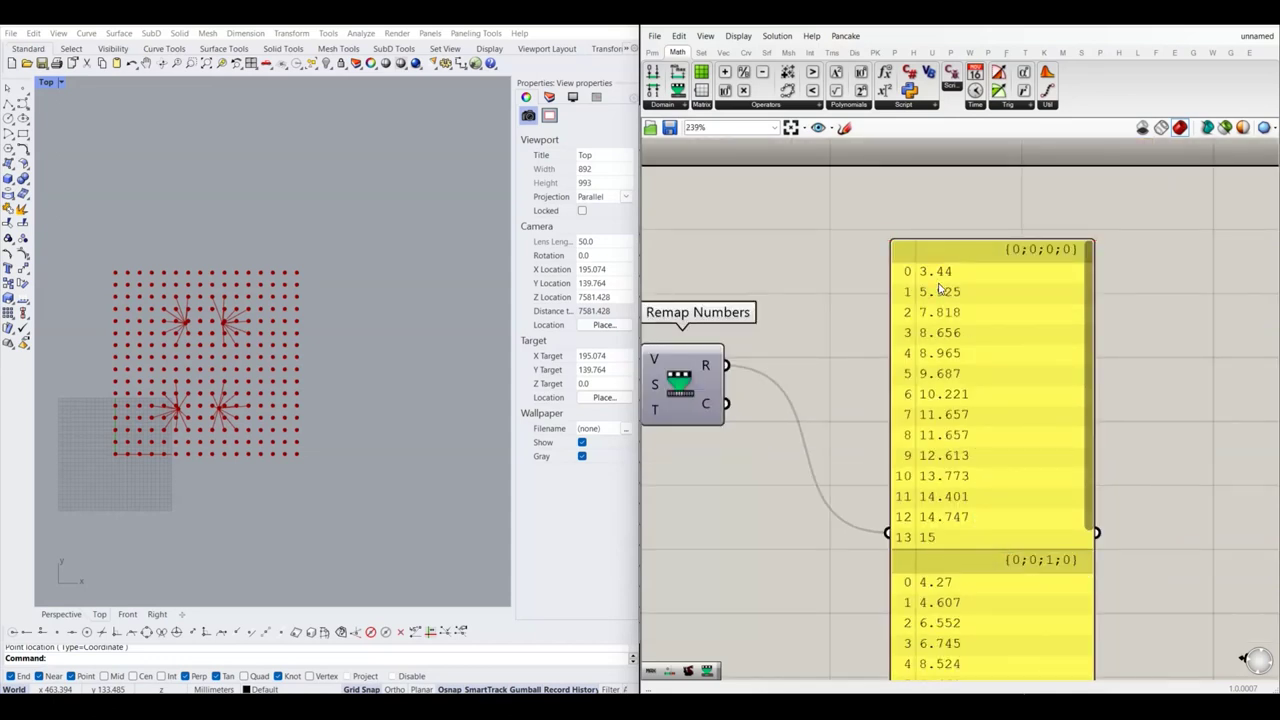
scroll(957, 418, down, 3)
scroll(1022, 387, up, 1)
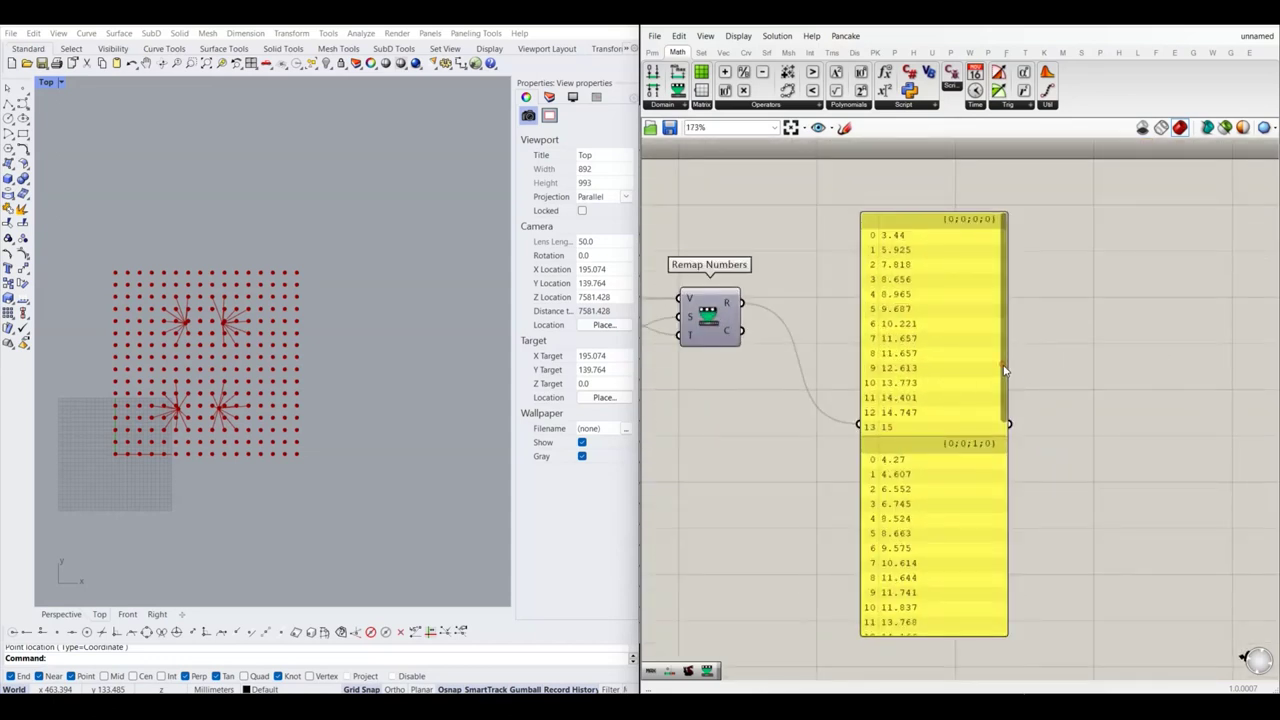
drag(1005, 370, 1000, 590)
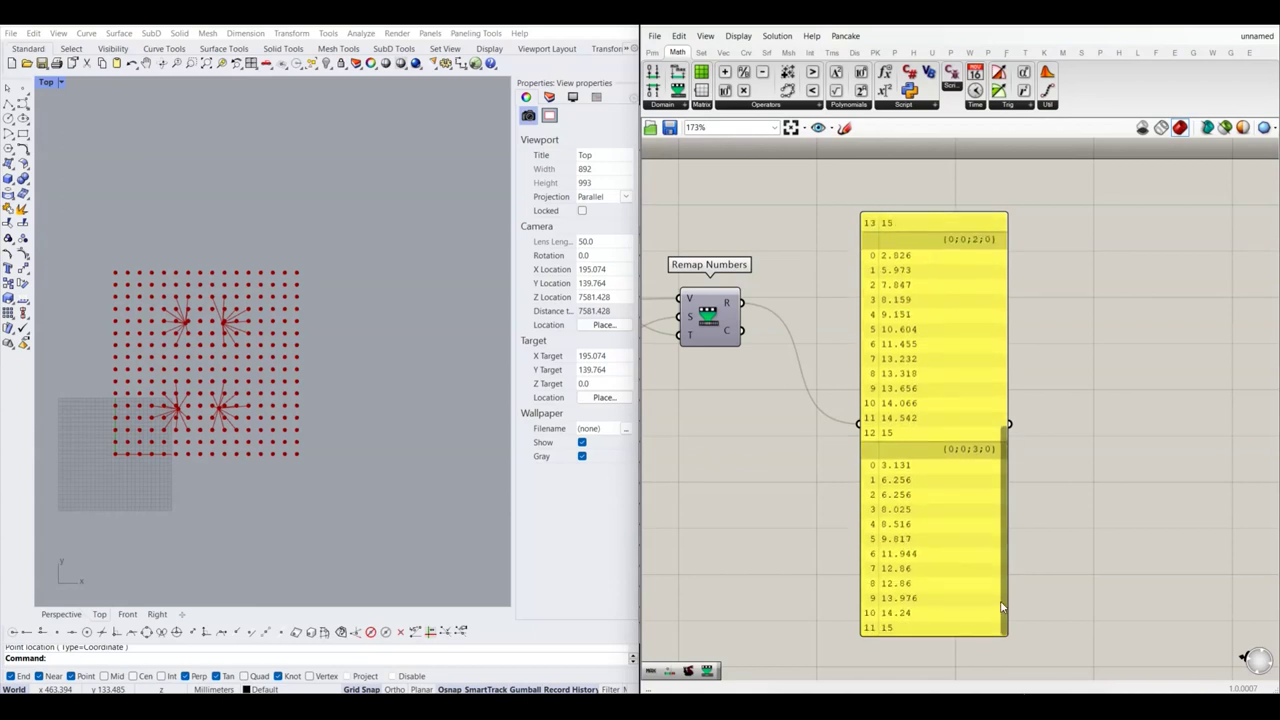
Step: Scroll the panel's branches, each running from 3.44, 4.27, 2.826 or 3.131 up to 15
scroll(1002, 607, up, 3)
scroll(943, 393, down, 2)
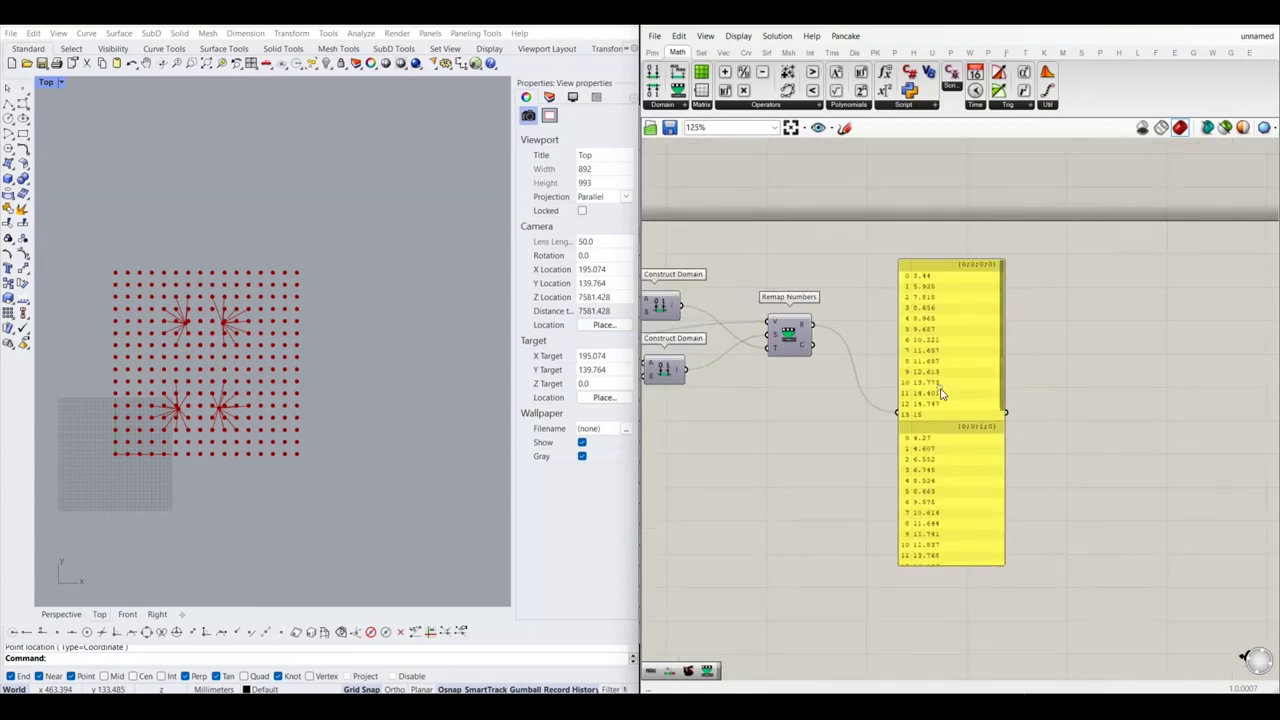
scroll(1037, 425, down, 1)
scroll(1040, 430, up, 2)
click(1040, 440)
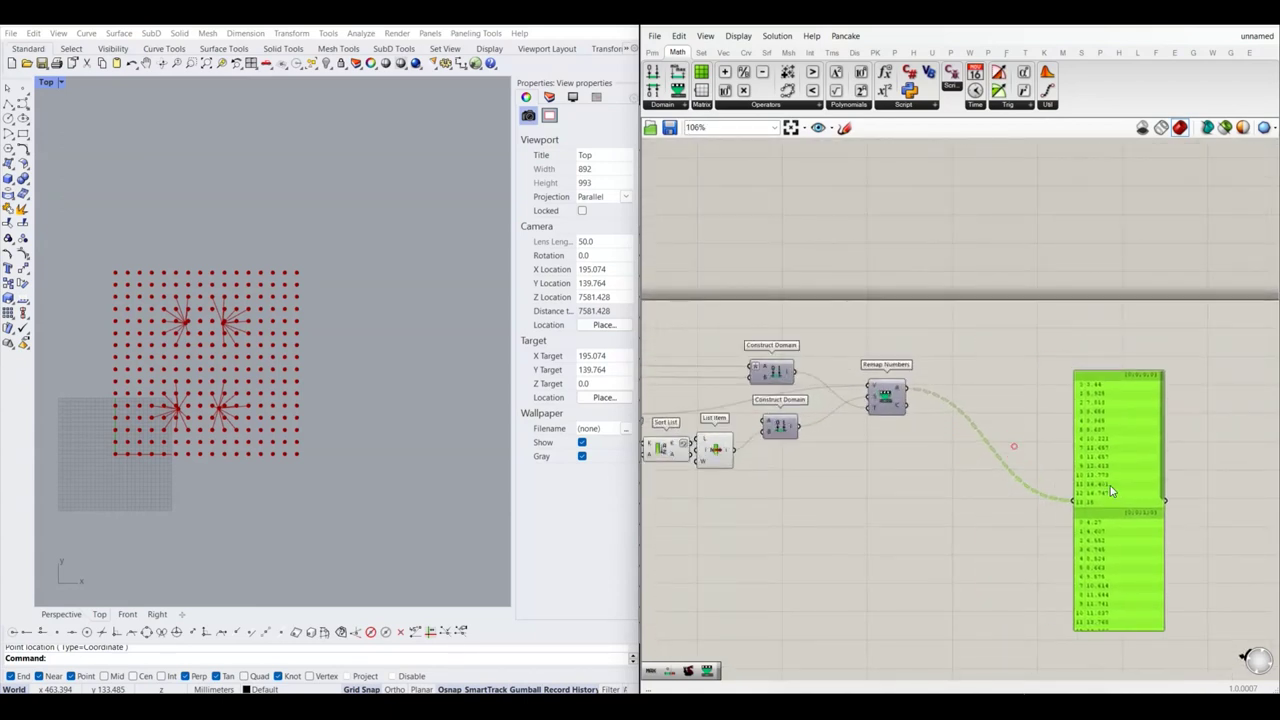
scroll(1000, 470, down, 2)
click(989, 483)
scroll(938, 443, down, 1)
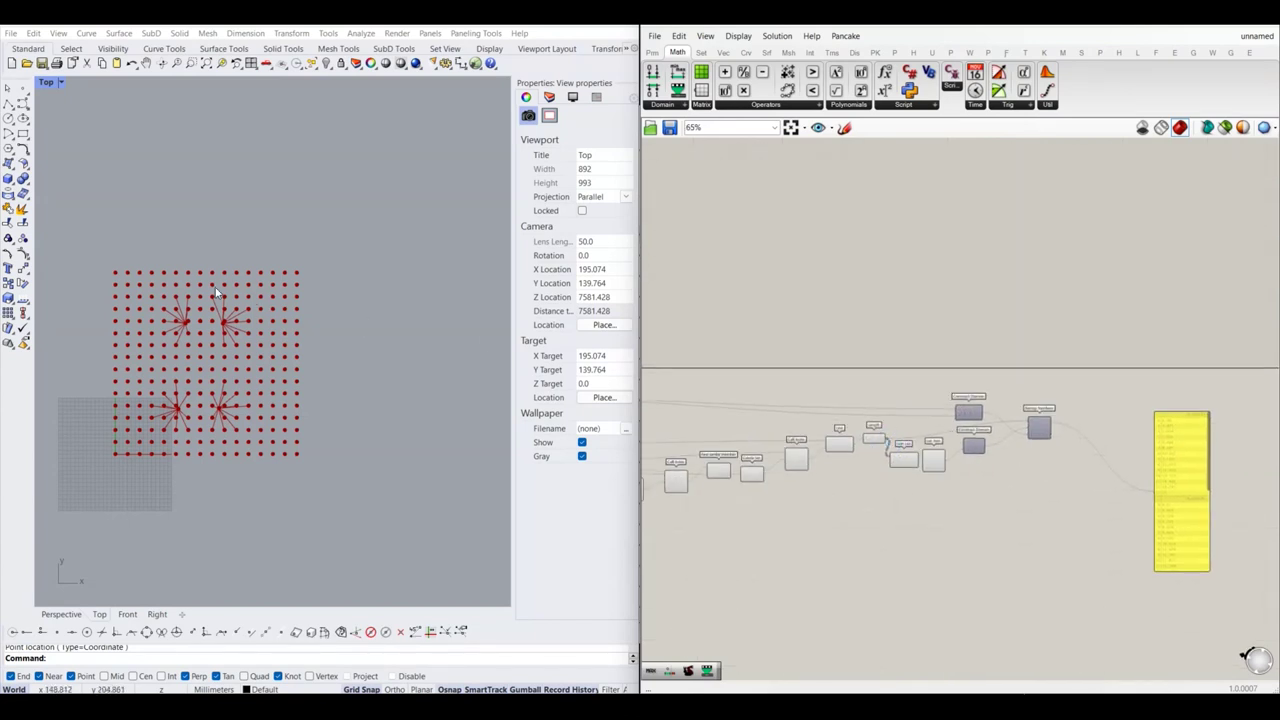
scroll(254, 314, up, 5)
scroll(250, 305, up, 3)
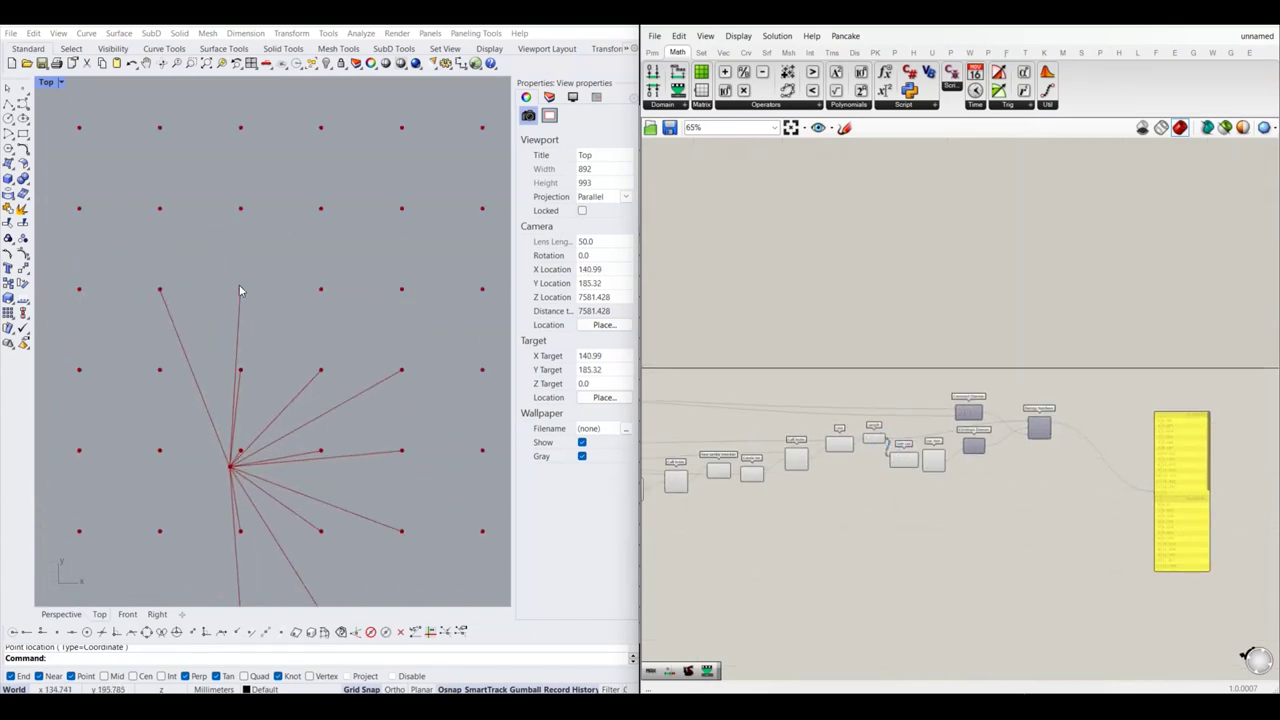
scroll(252, 347, down, 2)
right_drag(244, 338, 243, 311)
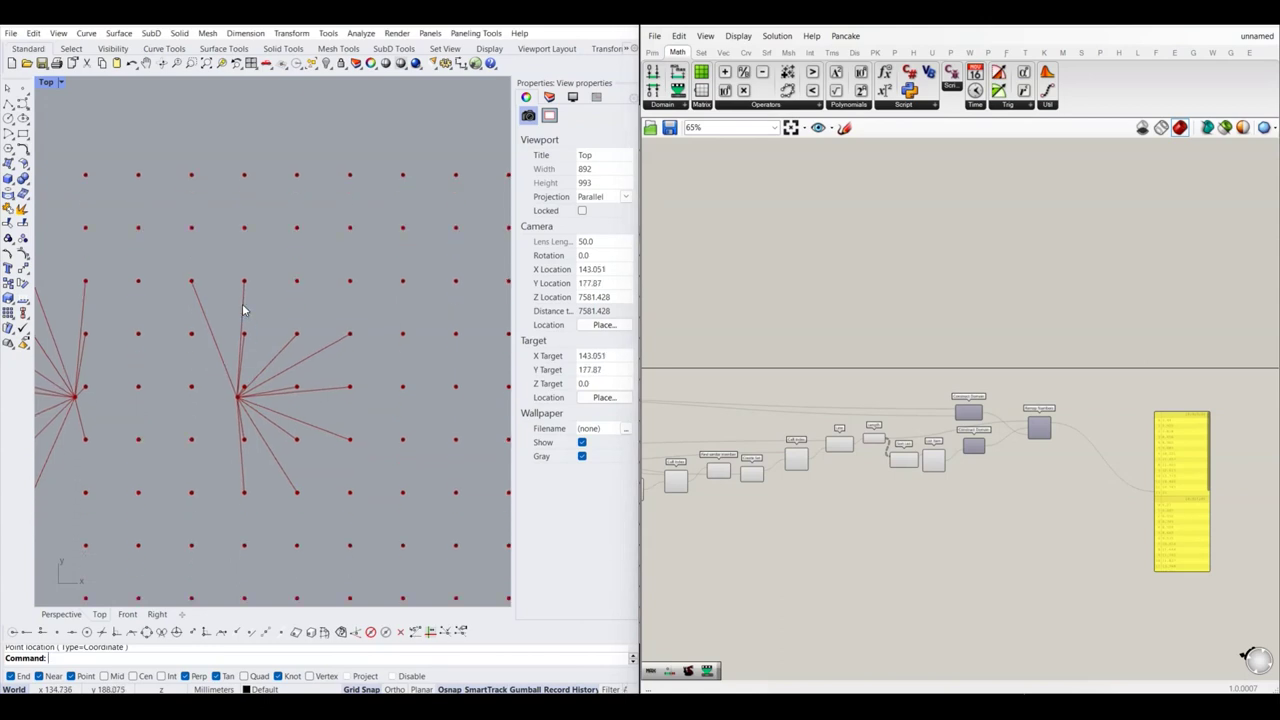
scroll(1052, 430, up, 2)
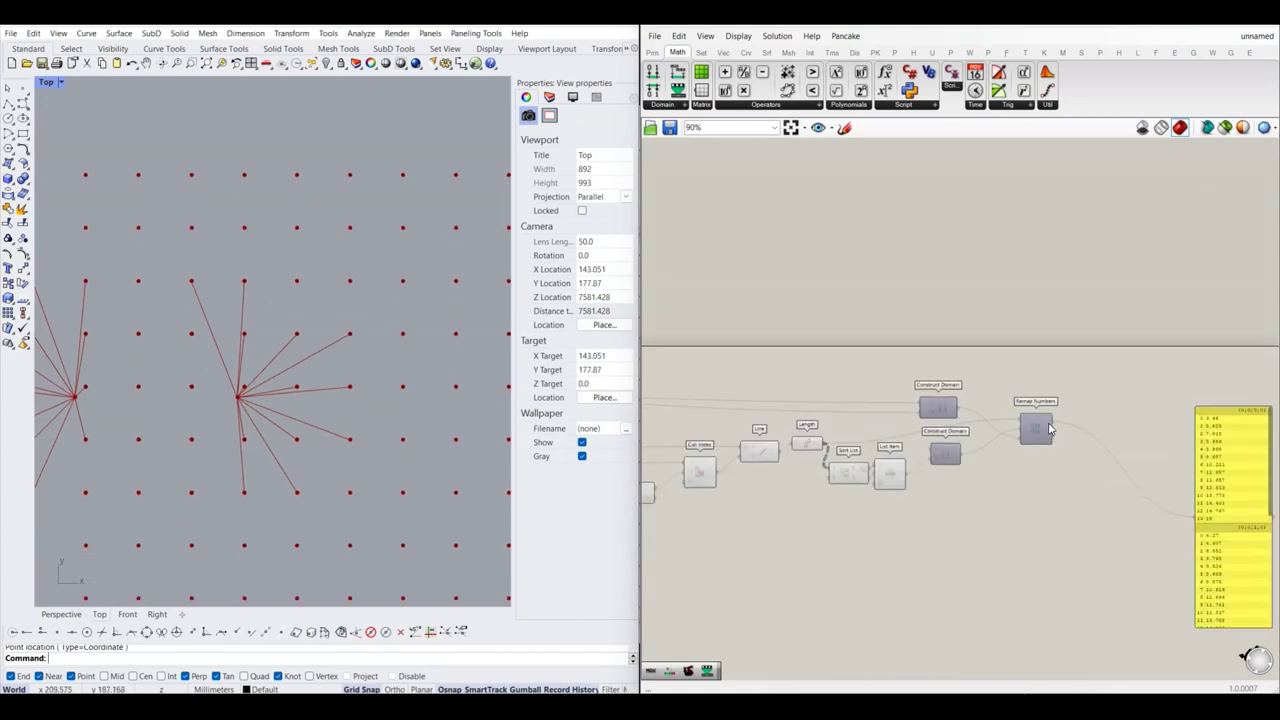
scroll(1033, 428, up, 2)
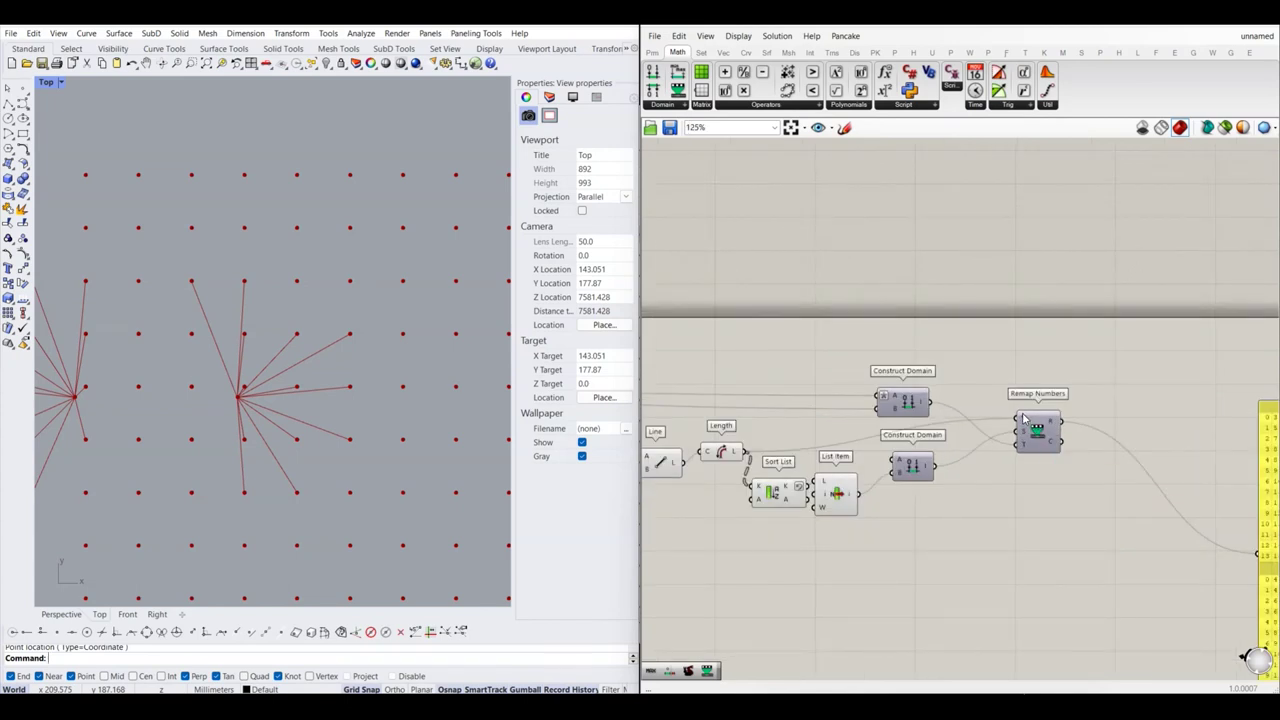
scroll(1022, 400, down, 2)
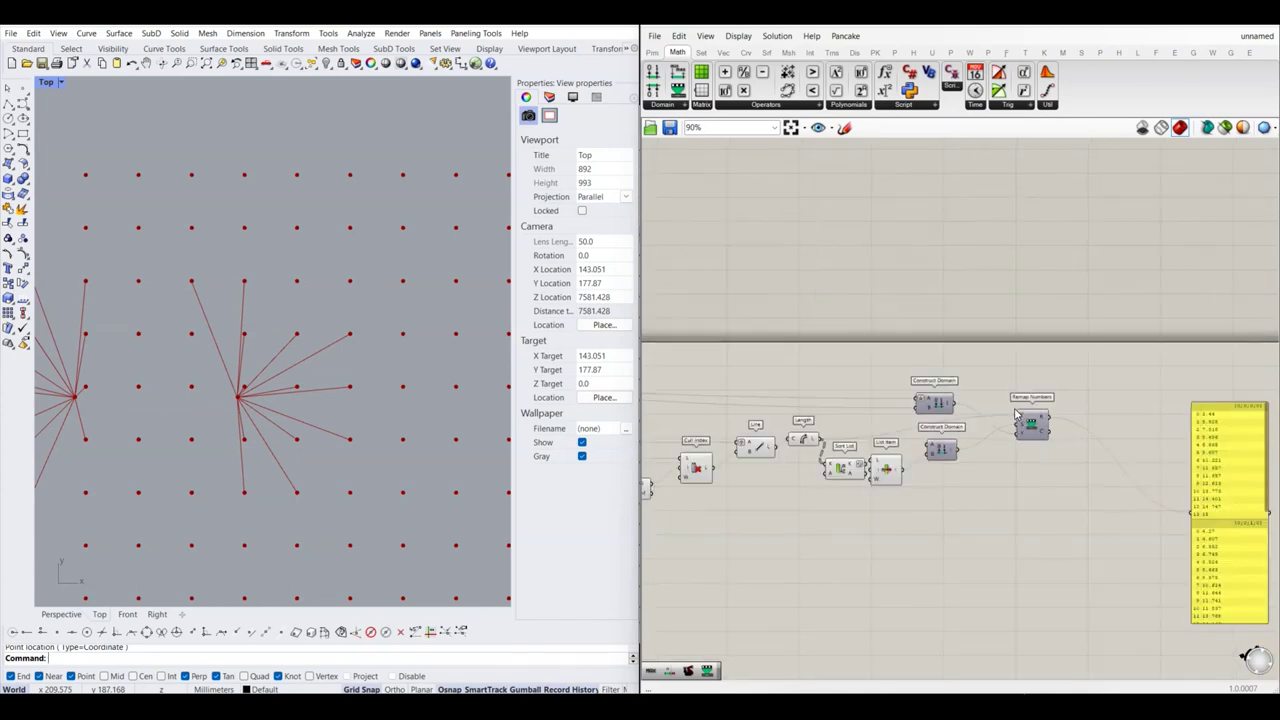
scroll(1012, 420, up, 1)
scroll(1052, 427, up, 1)
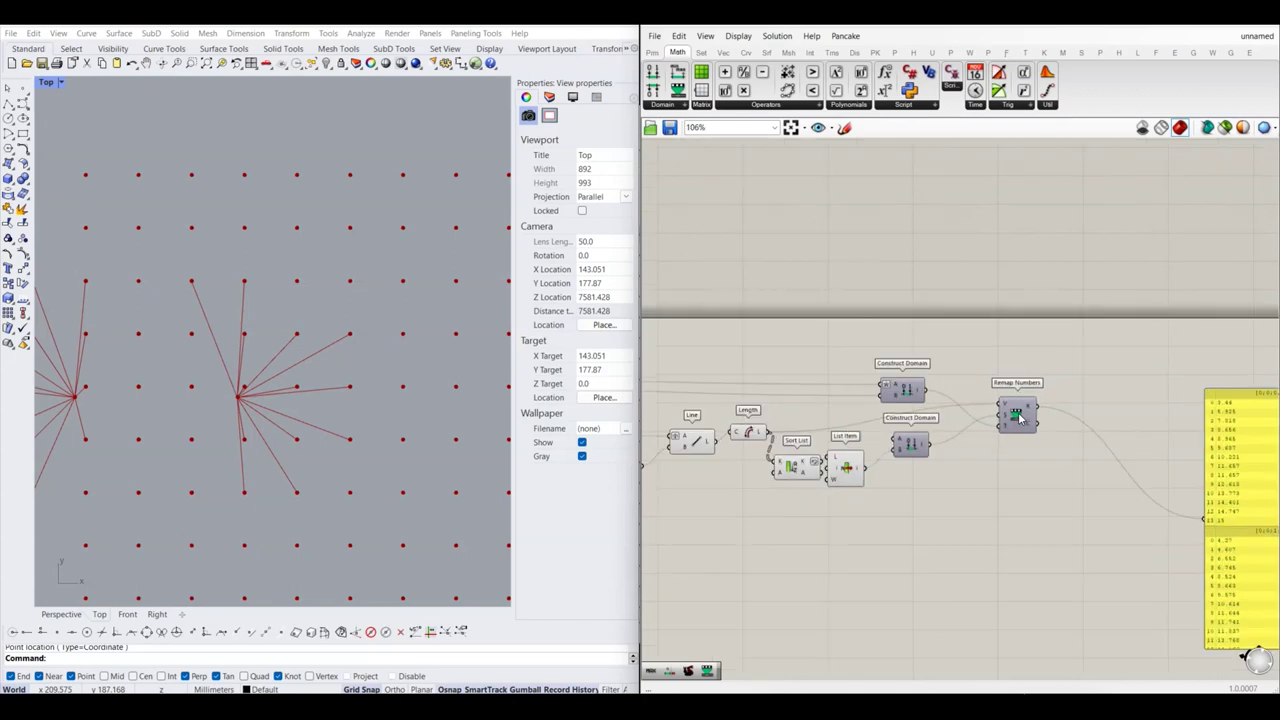
scroll(1000, 428, down, 1)
scroll(988, 428, down, 2)
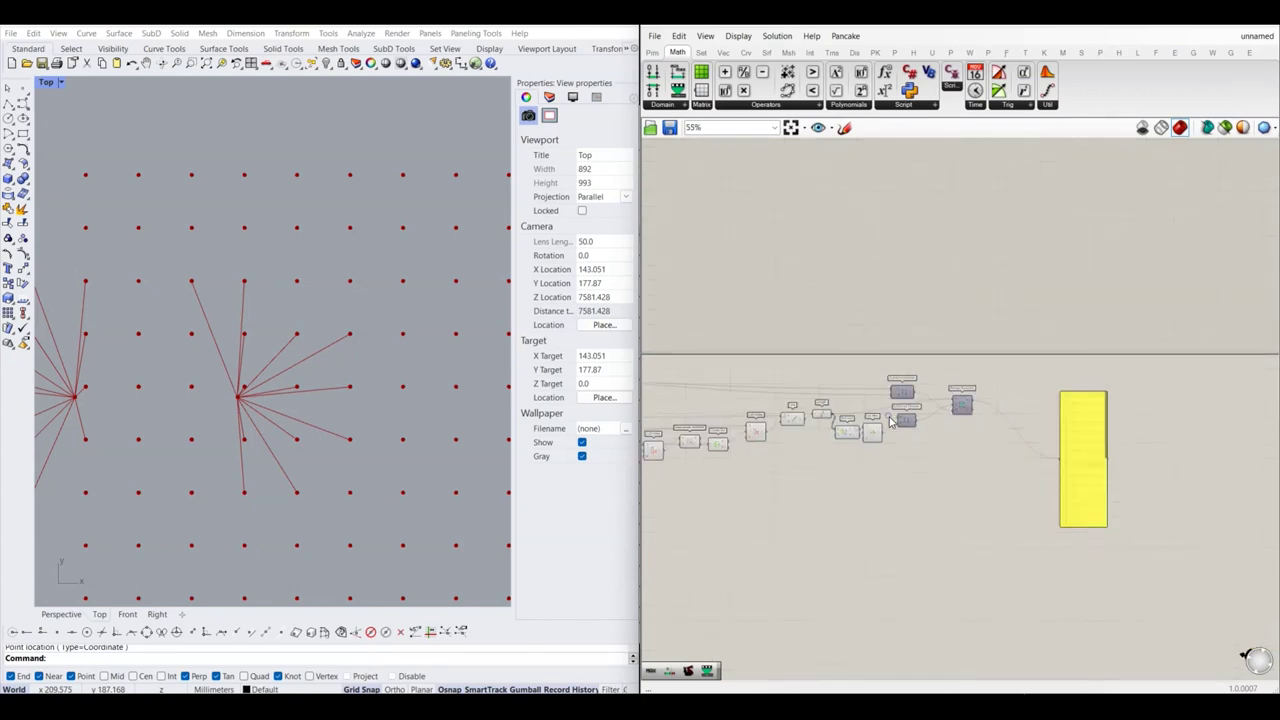
scroll(960, 440, up, 1)
scroll(947, 452, up, 3)
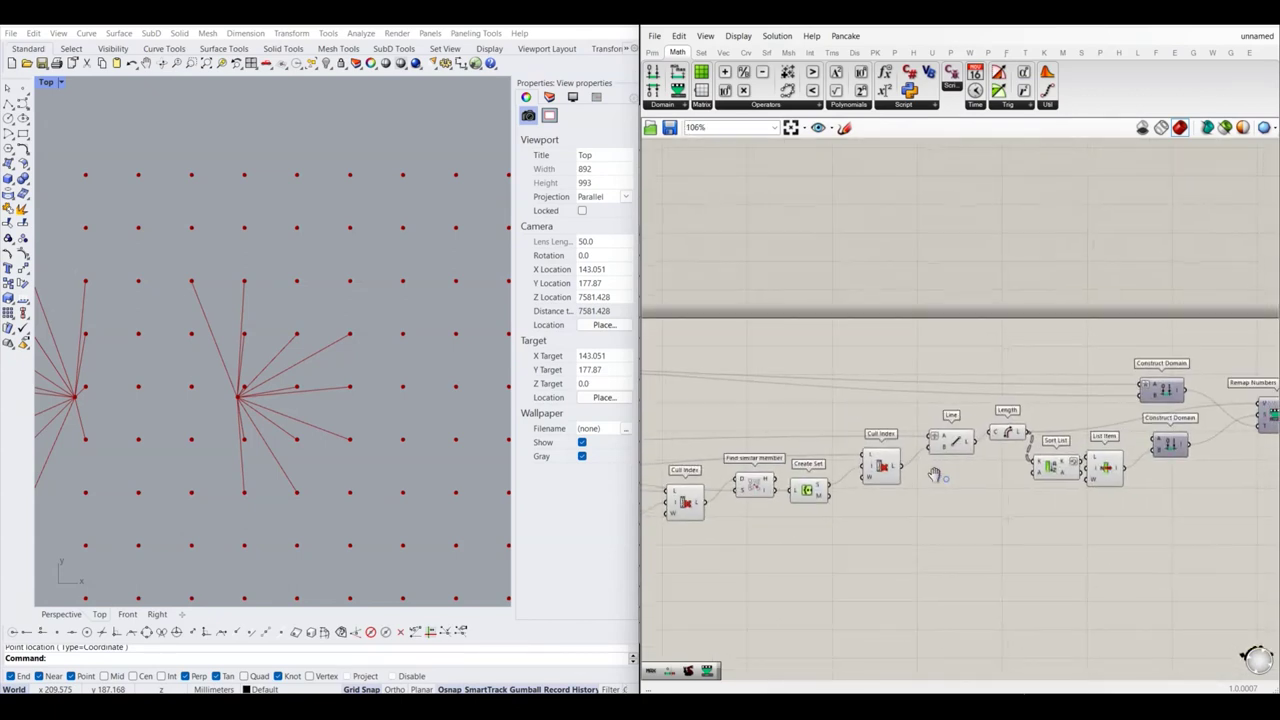
scroll(862, 456, down, 2)
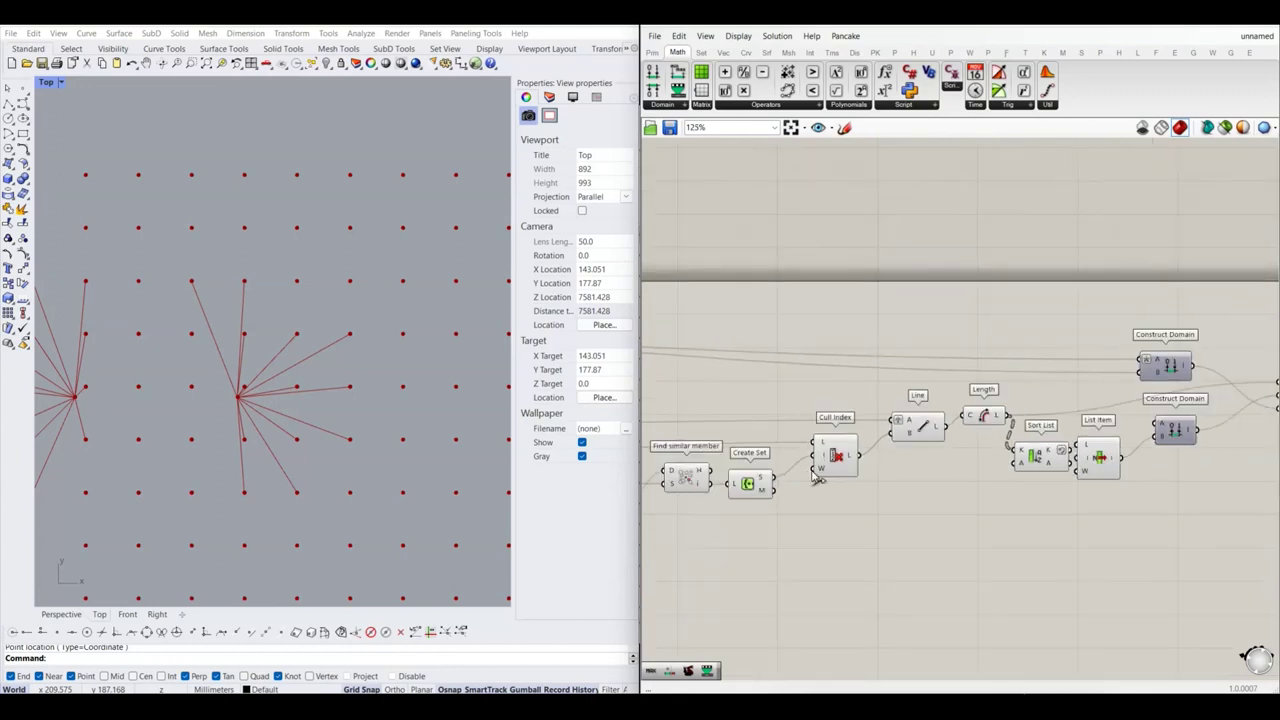
scroll(875, 478, up, 1)
click(925, 457)
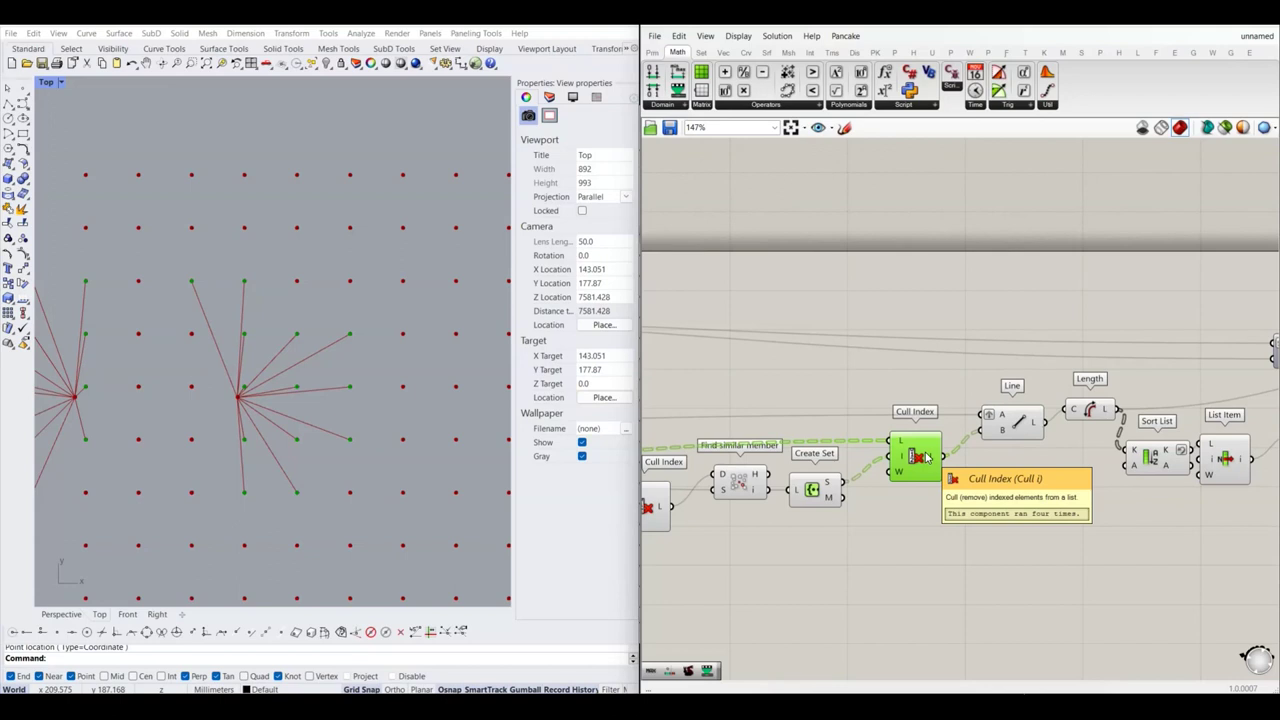
scroll(925, 457, down, 3)
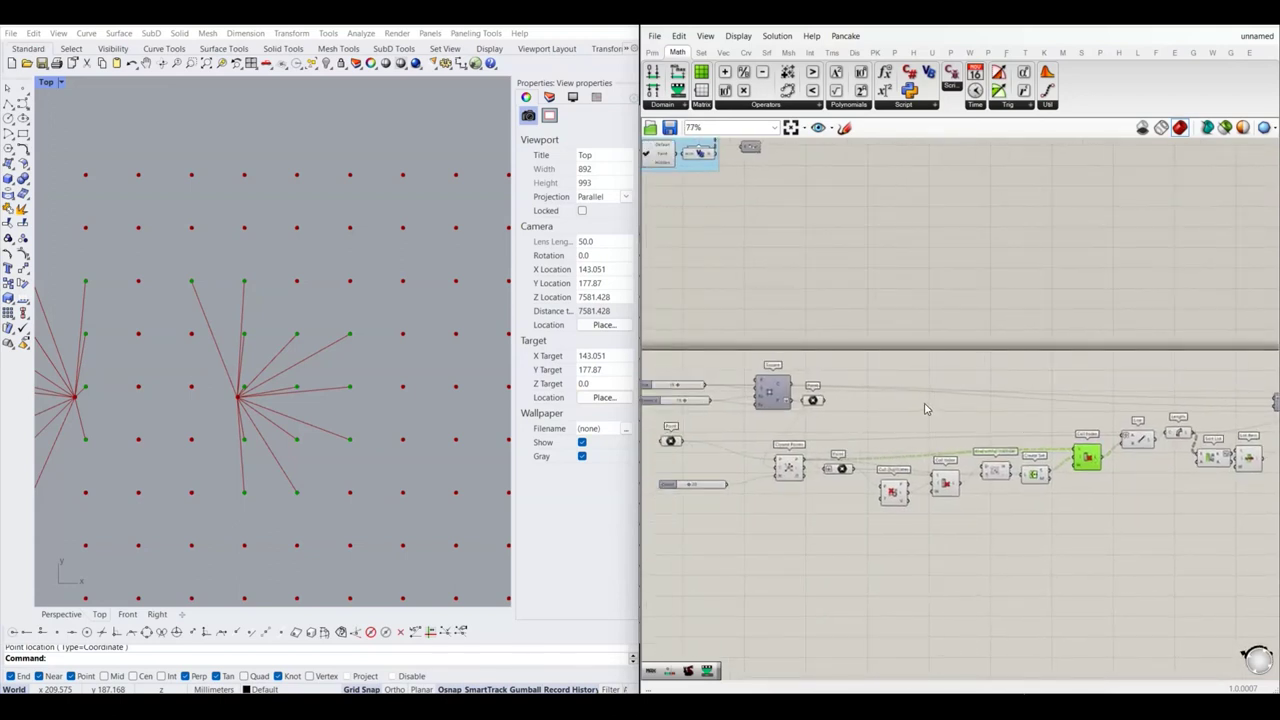
scroll(817, 401, up, 2)
click(822, 400)
scroll(340, 340, down, 3)
right_drag(340, 340, 371, 285)
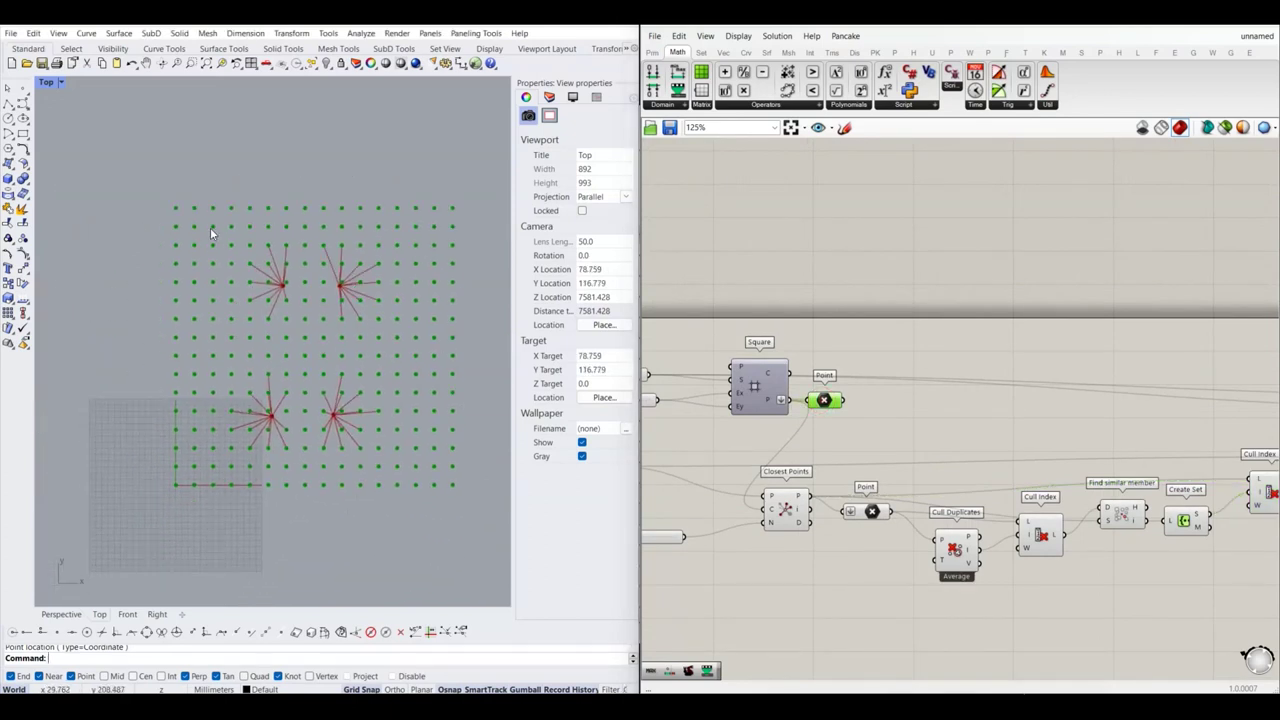
scroll(967, 437, down, 2)
click(967, 437)
scroll(1175, 483, up, 1)
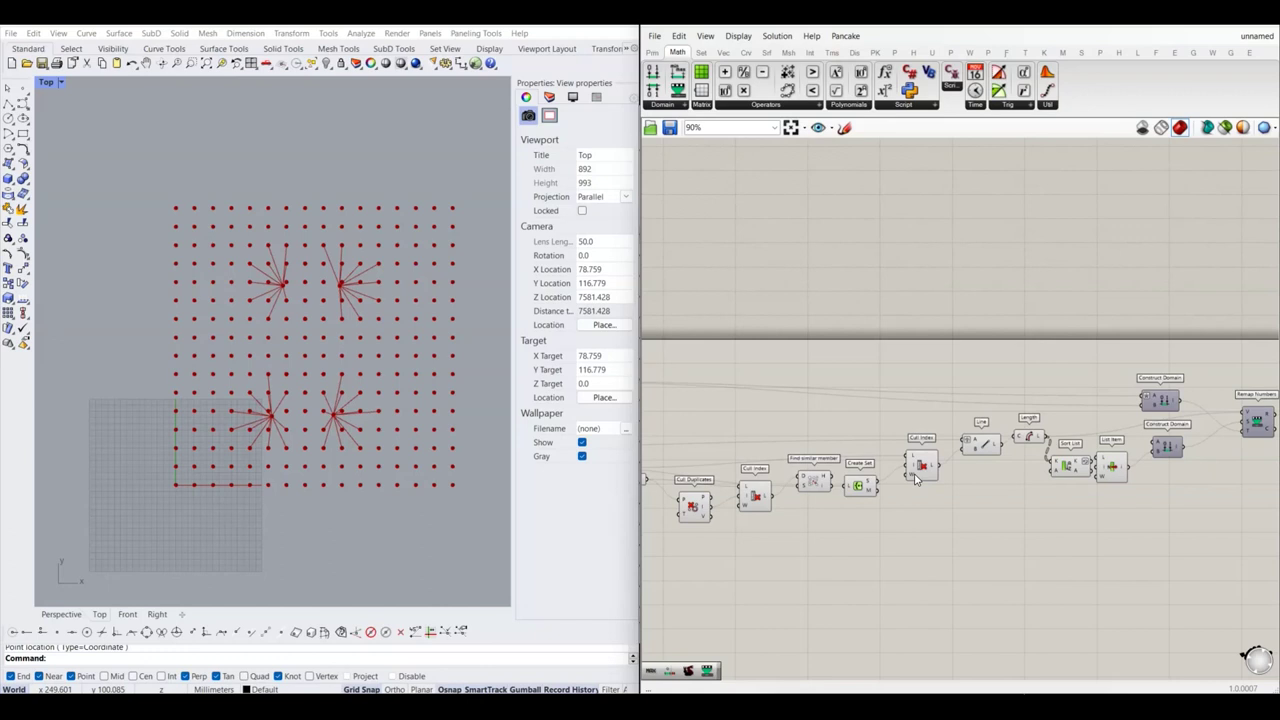
right_drag(1175, 483, 920, 462)
click(920, 462)
click(986, 540)
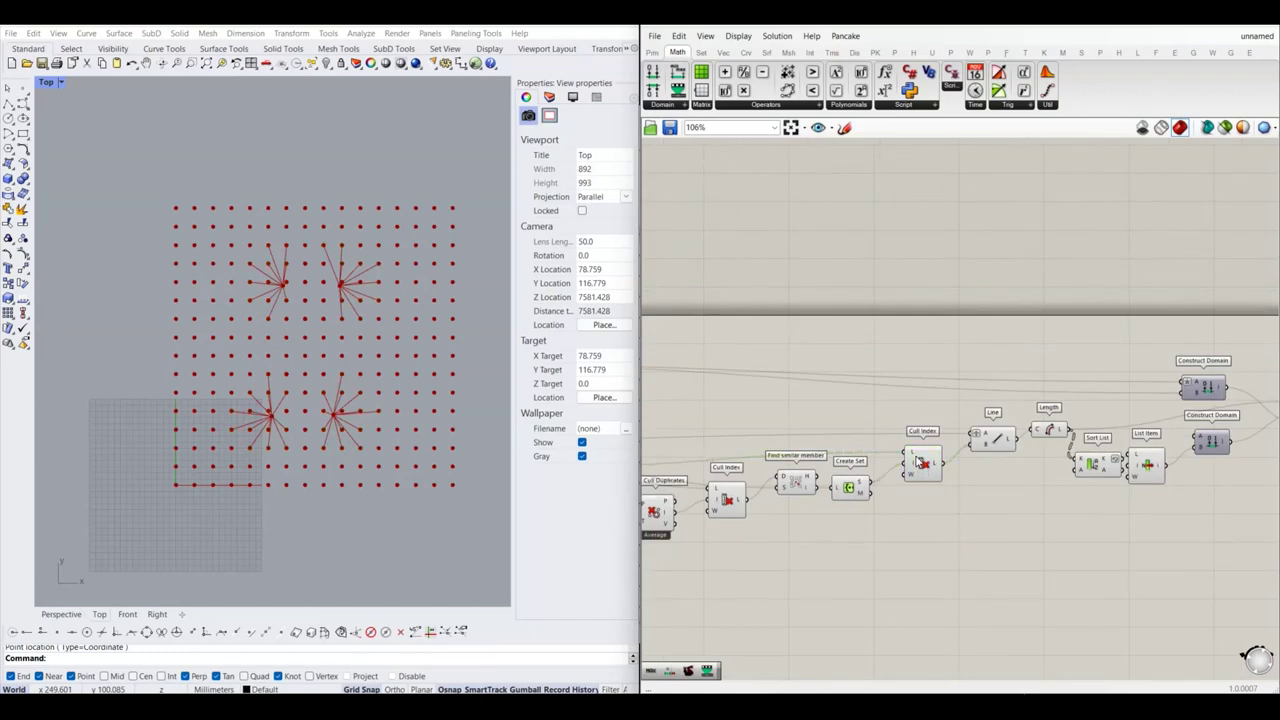
click(794, 484)
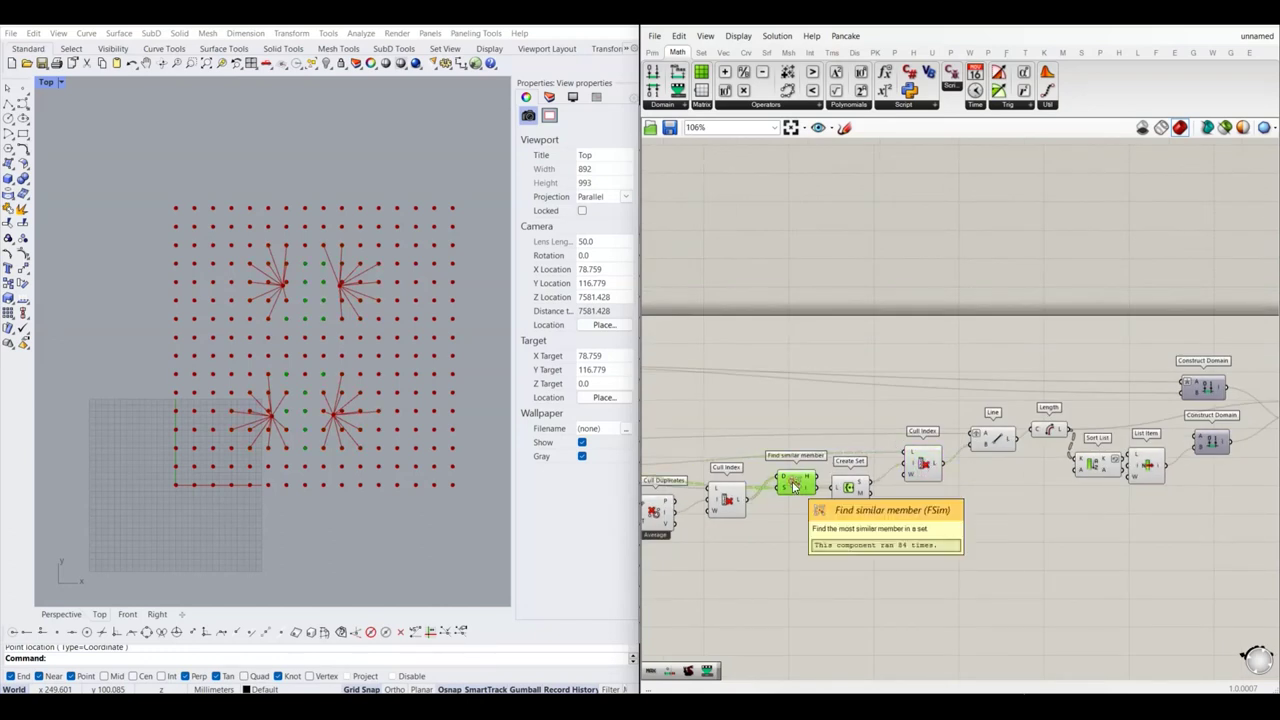
alt+drag(794, 484, 977, 397)
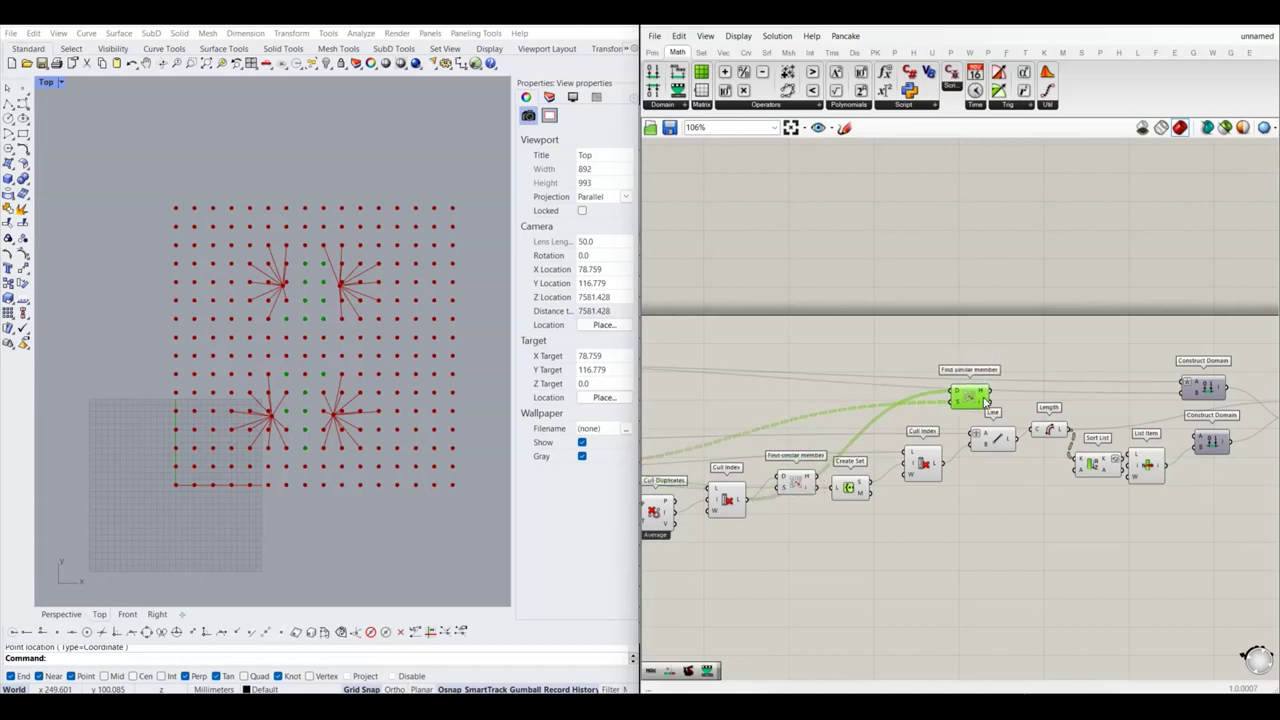
scroll(977, 437, up, 5)
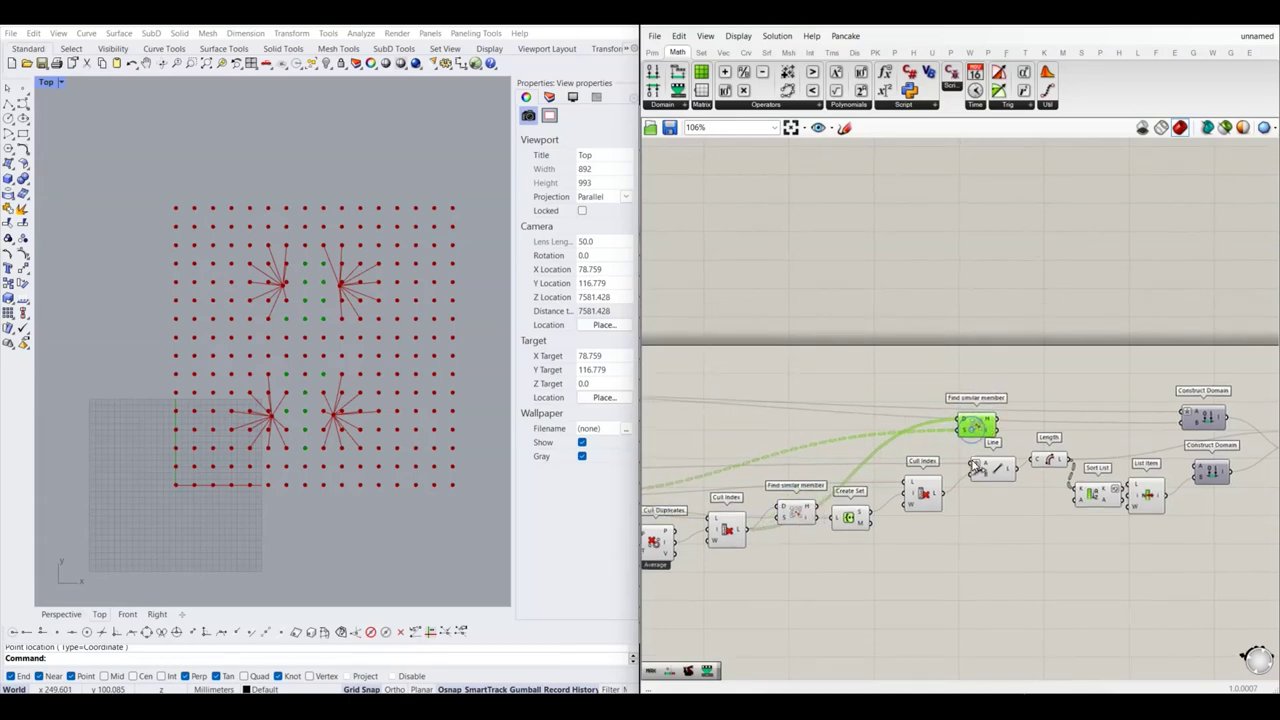
click(988, 420)
click(993, 393)
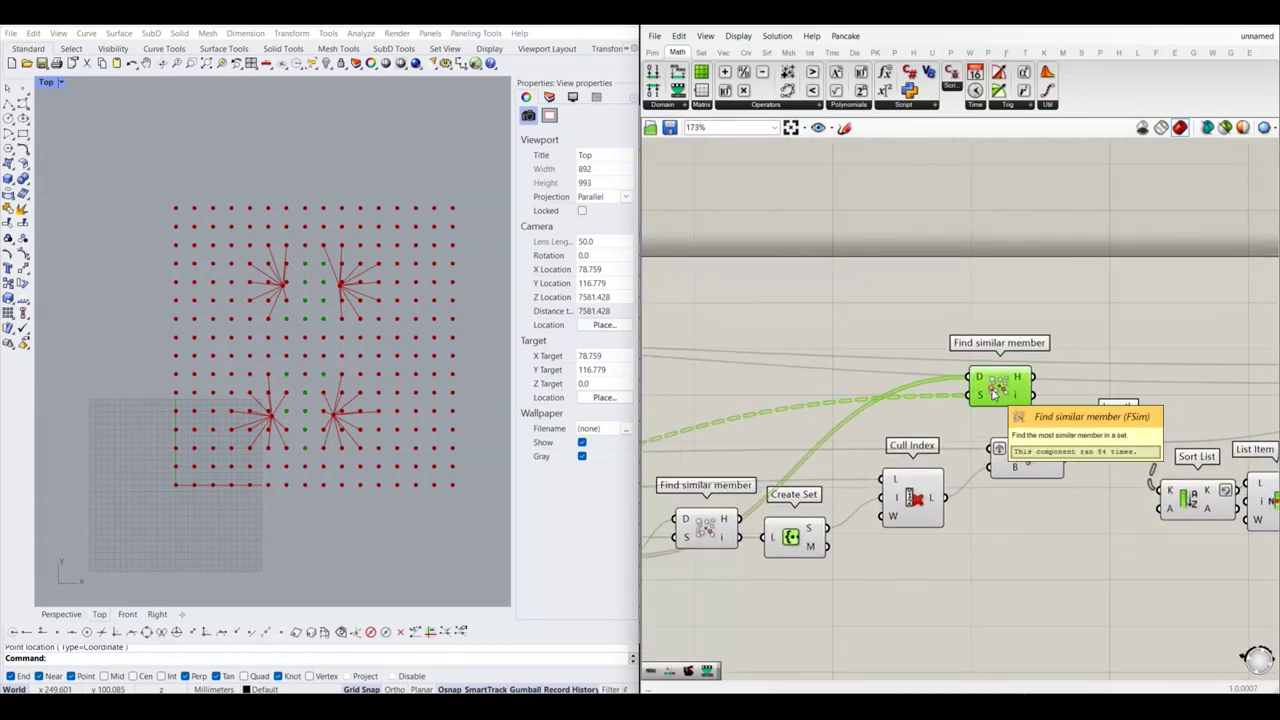
key(Delete)
scroll(950, 389, down, 1)
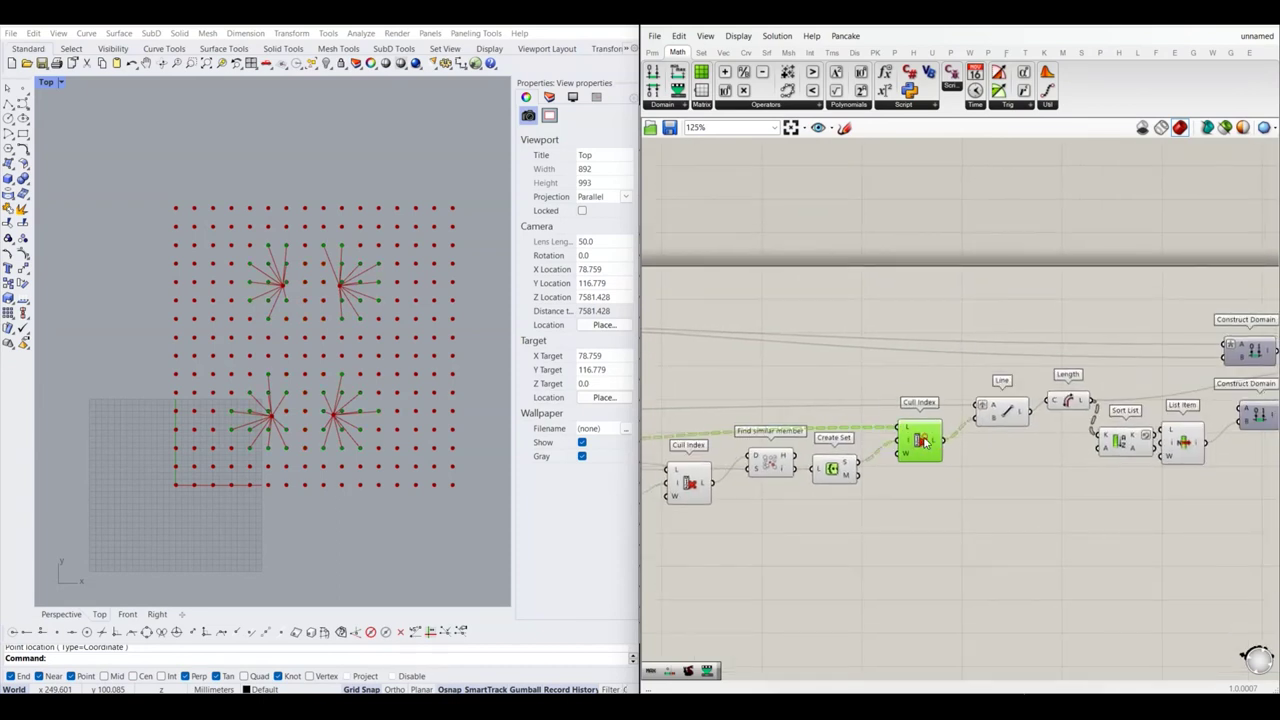
scroll(903, 386, up, 3)
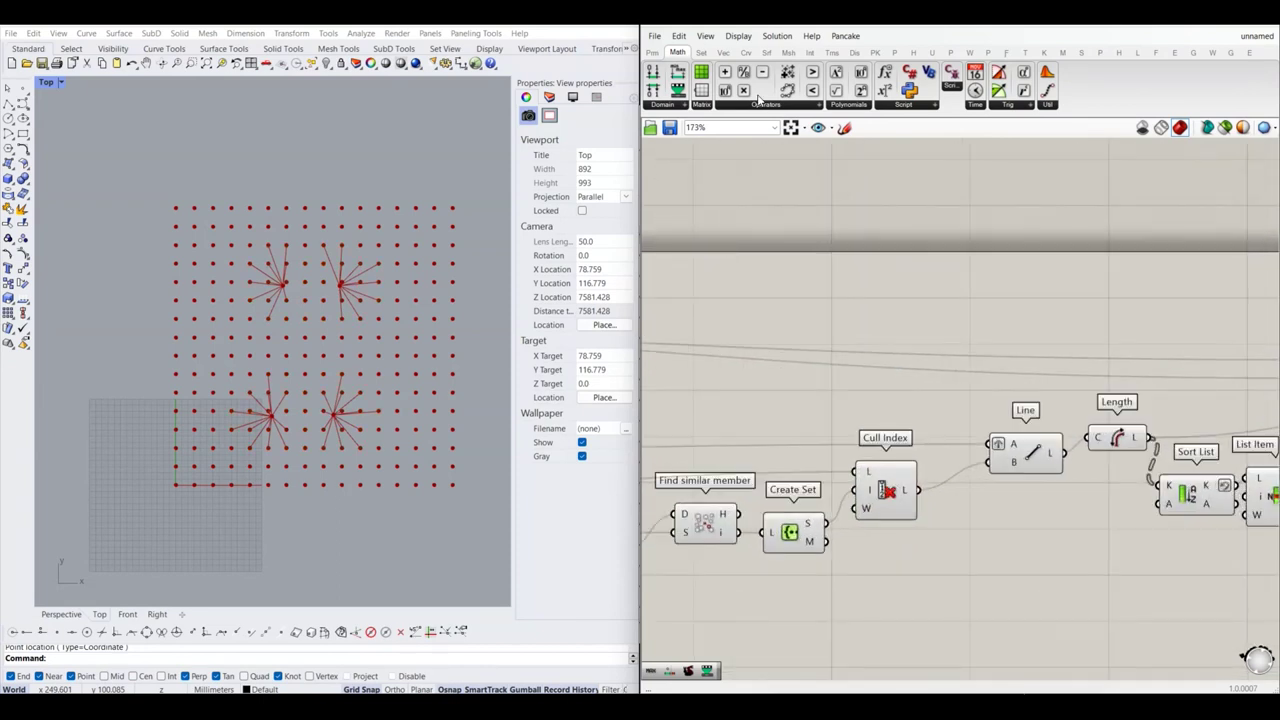
click(701, 54)
click(748, 105)
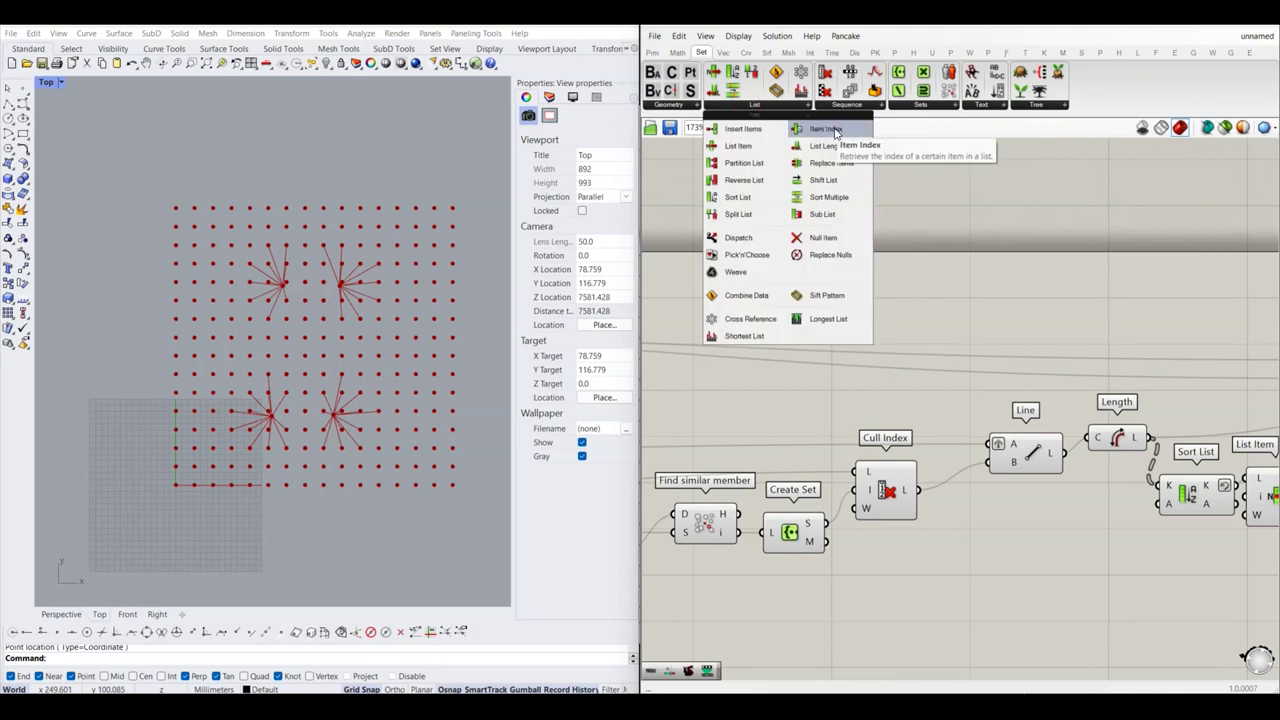
Step: Add an Item Index fed by Cull Index's culled points, with its item input flattened
drag(835, 131, 985, 385)
scroll(914, 427, up, 3)
mouse_move(903, 467)
mouse_down()
mouse_move(942, 338)
mouse_move(928, 345)
mouse_move(932, 298)
mouse_move(955, 327)
mouse_move(937, 346)
mouse_up()
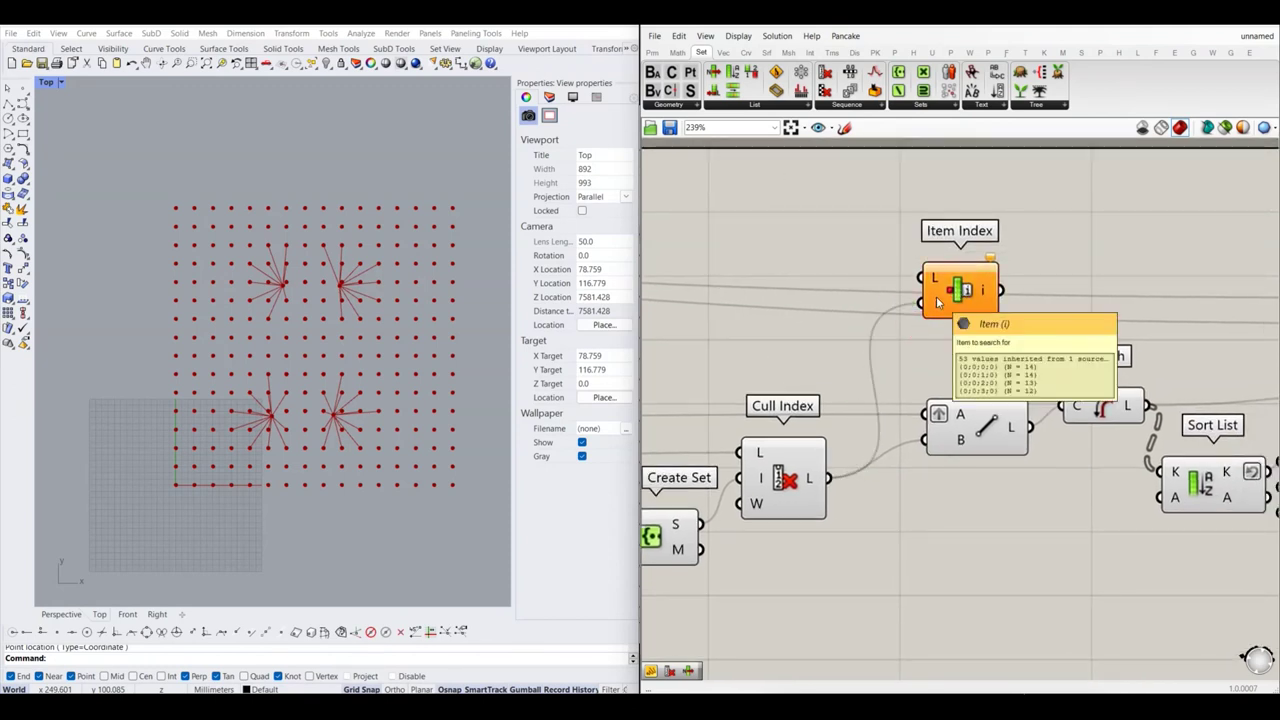
right_click(938, 302)
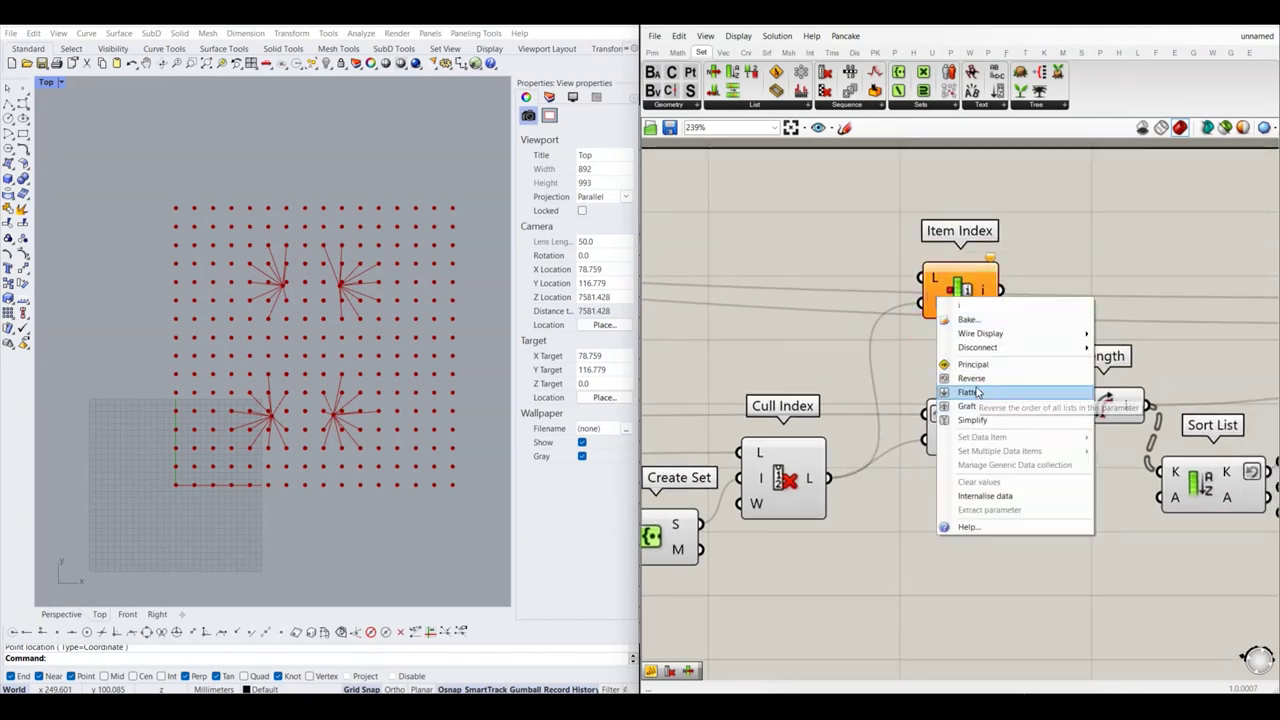
click(990, 391)
scroll(940, 280, down, 3)
scroll(887, 348, up, 1)
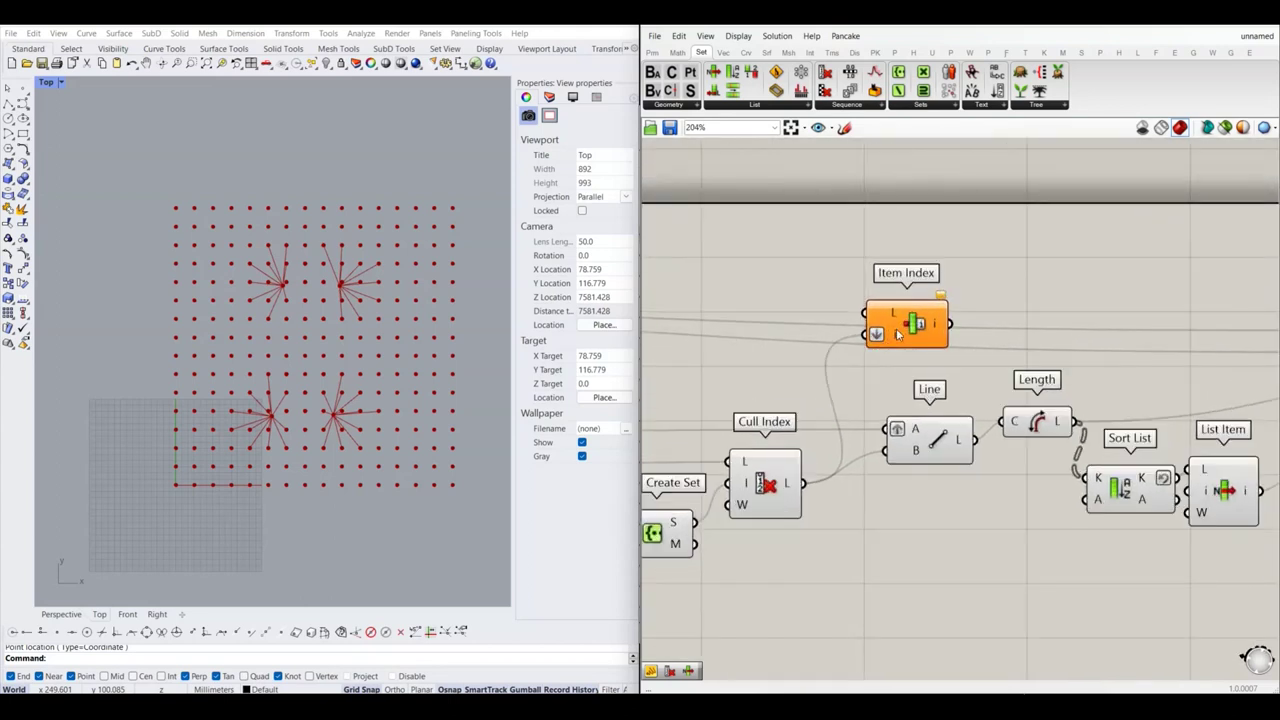
Step: Move the Point component aside and place a second Cull Index component
scroll(940, 338, down, 3)
scroll(990, 338, down, 2)
scroll(995, 340, down, 2)
scroll(760, 335, up, 4)
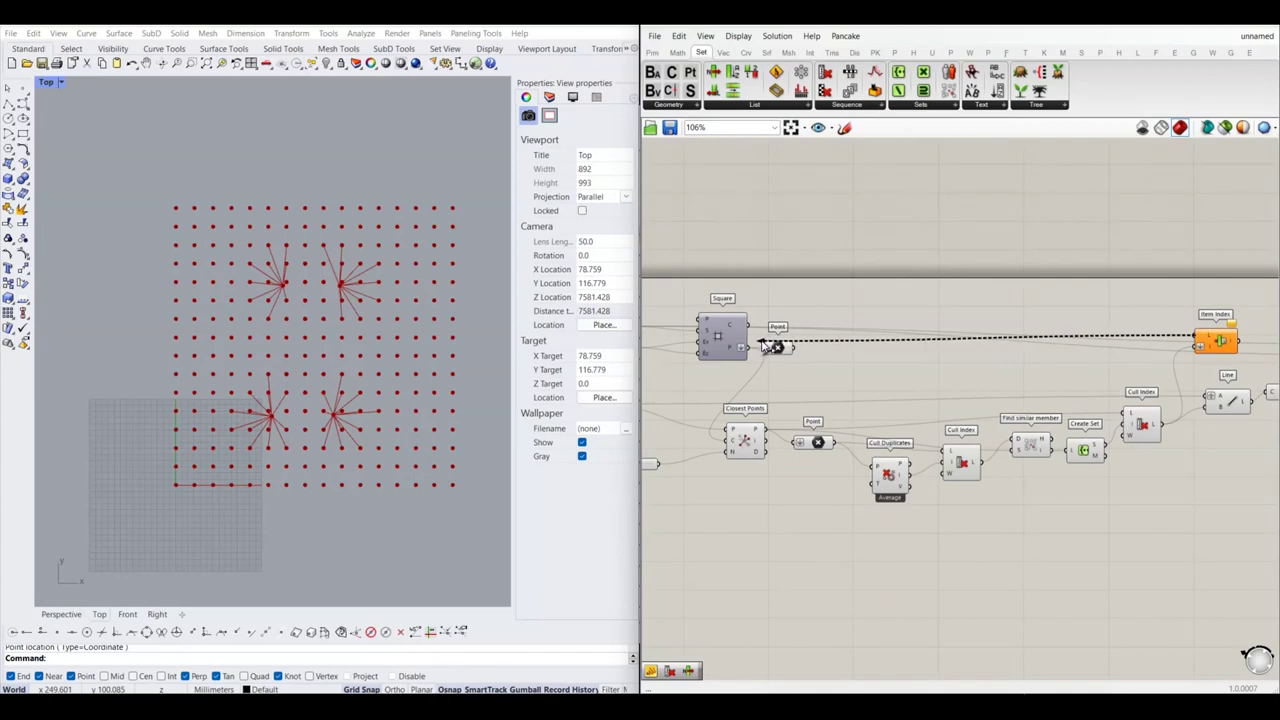
drag(779, 357, 838, 372)
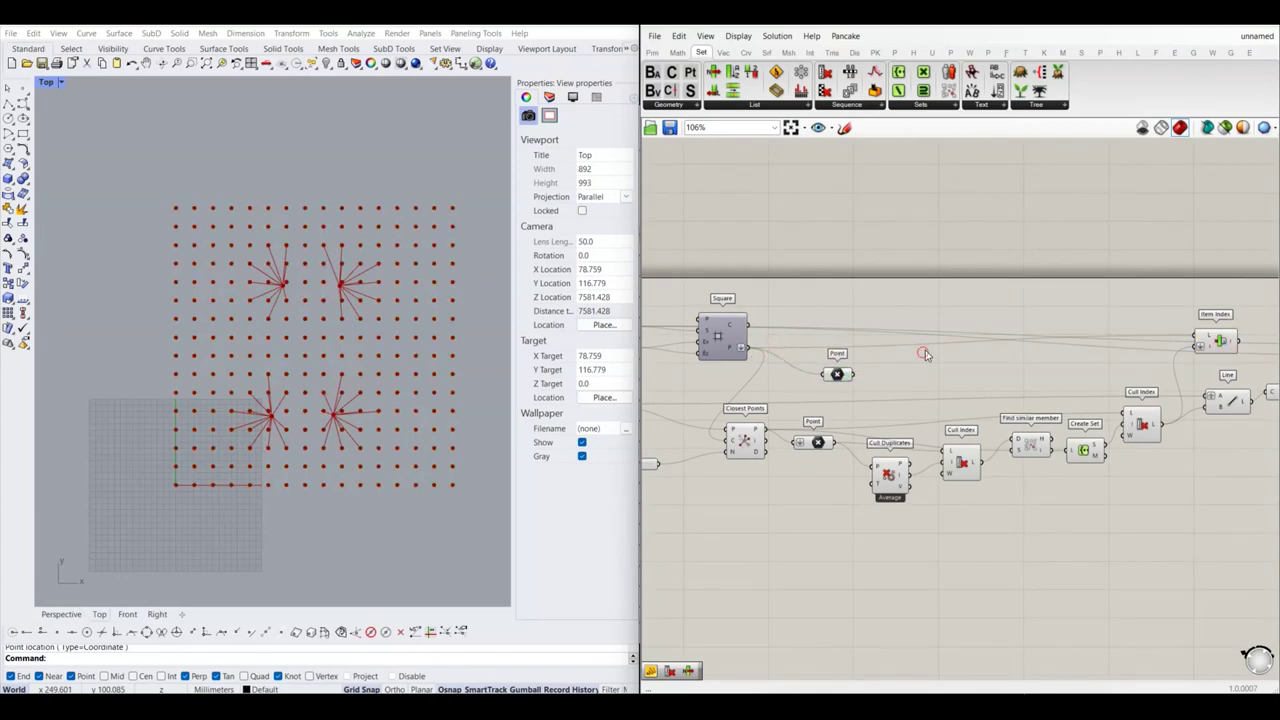
scroll(860, 336, up, 3)
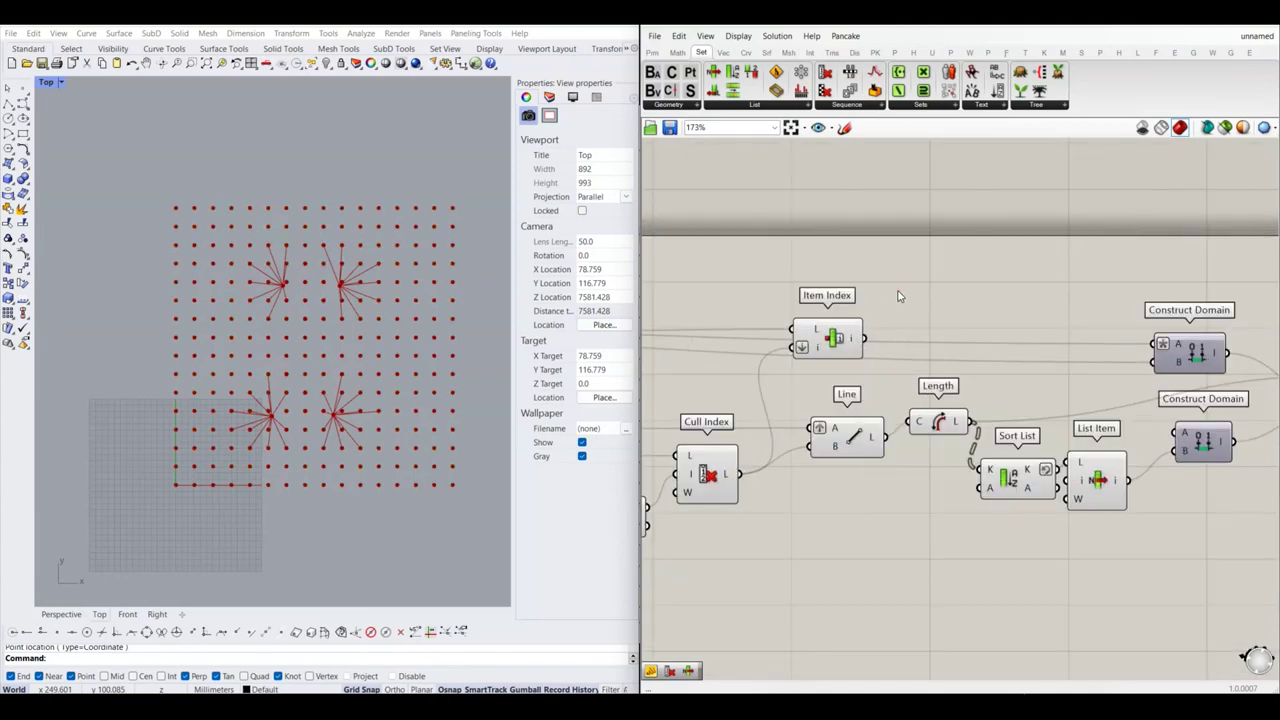
drag(917, 261, 947, 311)
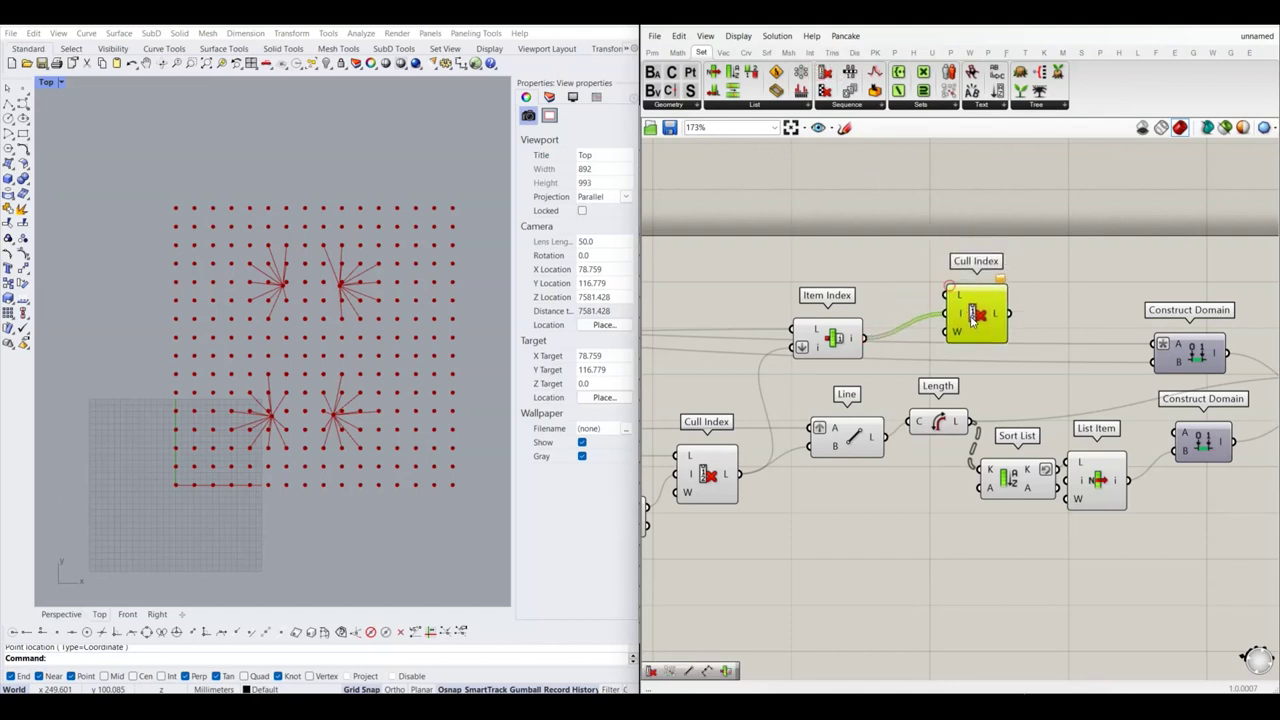
Step: Check the second Cull Index's preview of the remaining grid points in Rhino
scroll(940, 292, down, 5)
scroll(925, 300, up, 1)
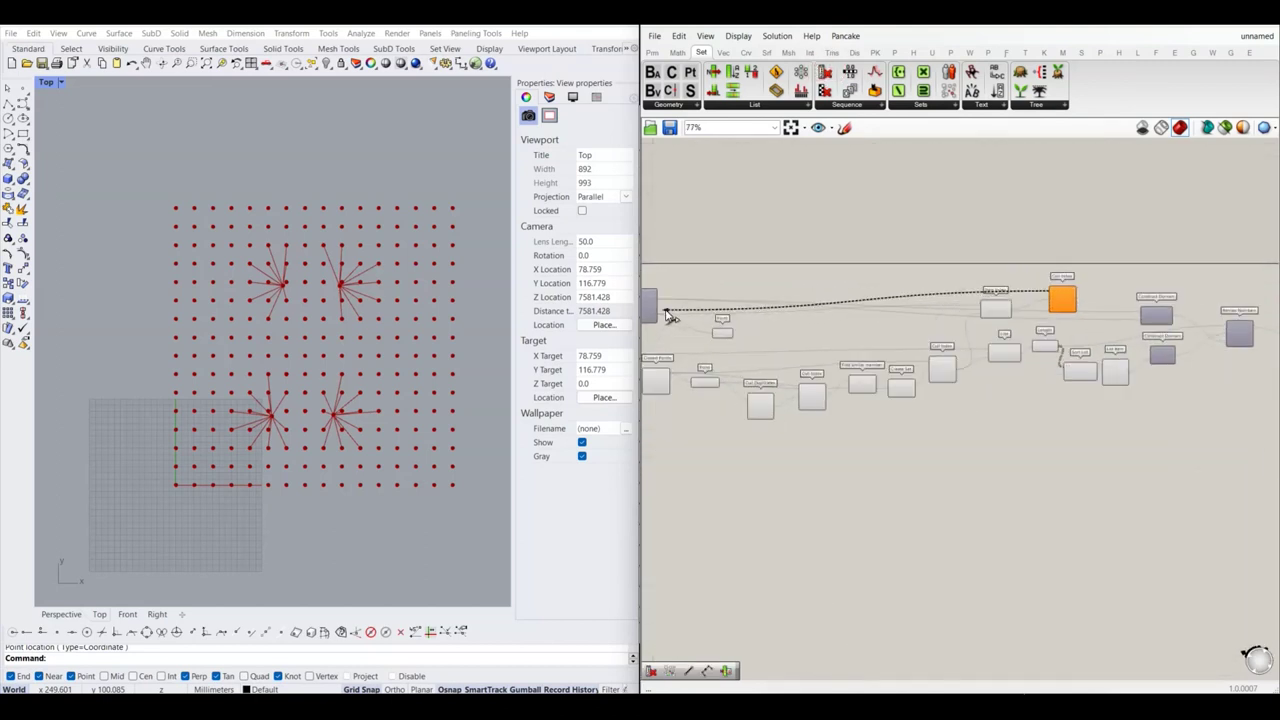
scroll(918, 305, up, 2)
scroll(916, 307, up, 3)
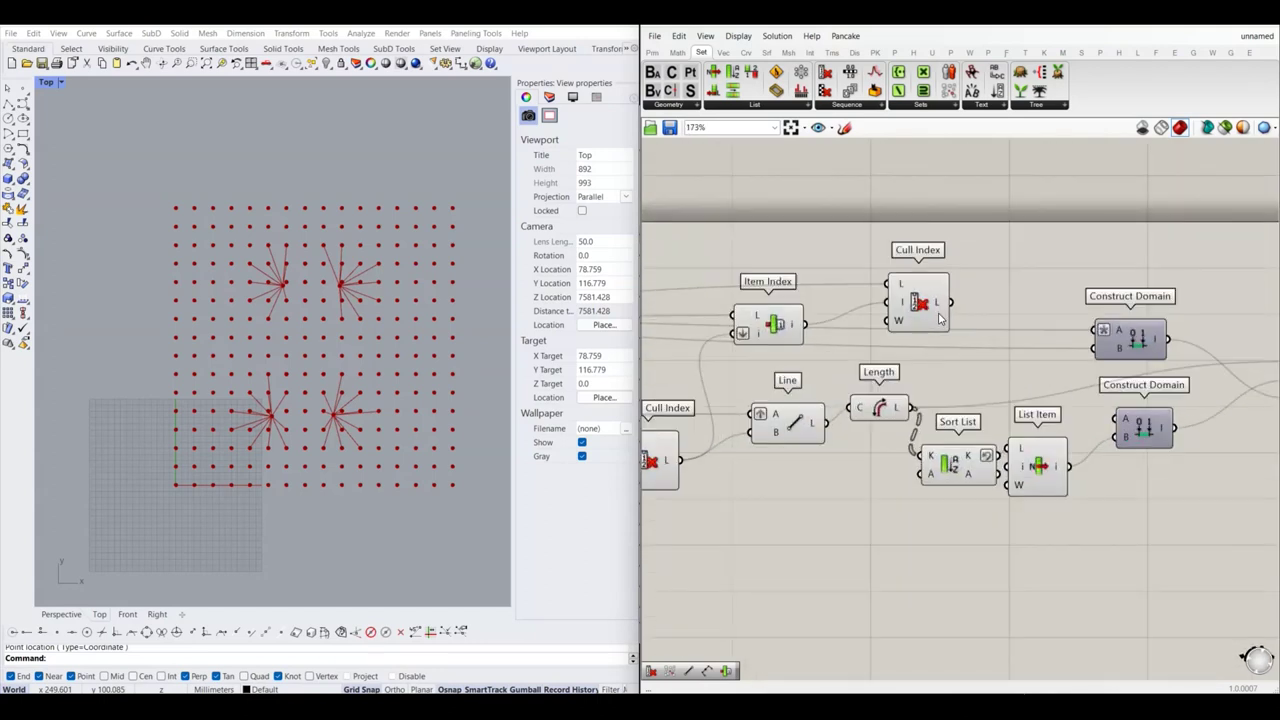
scroll(280, 257, up, 3)
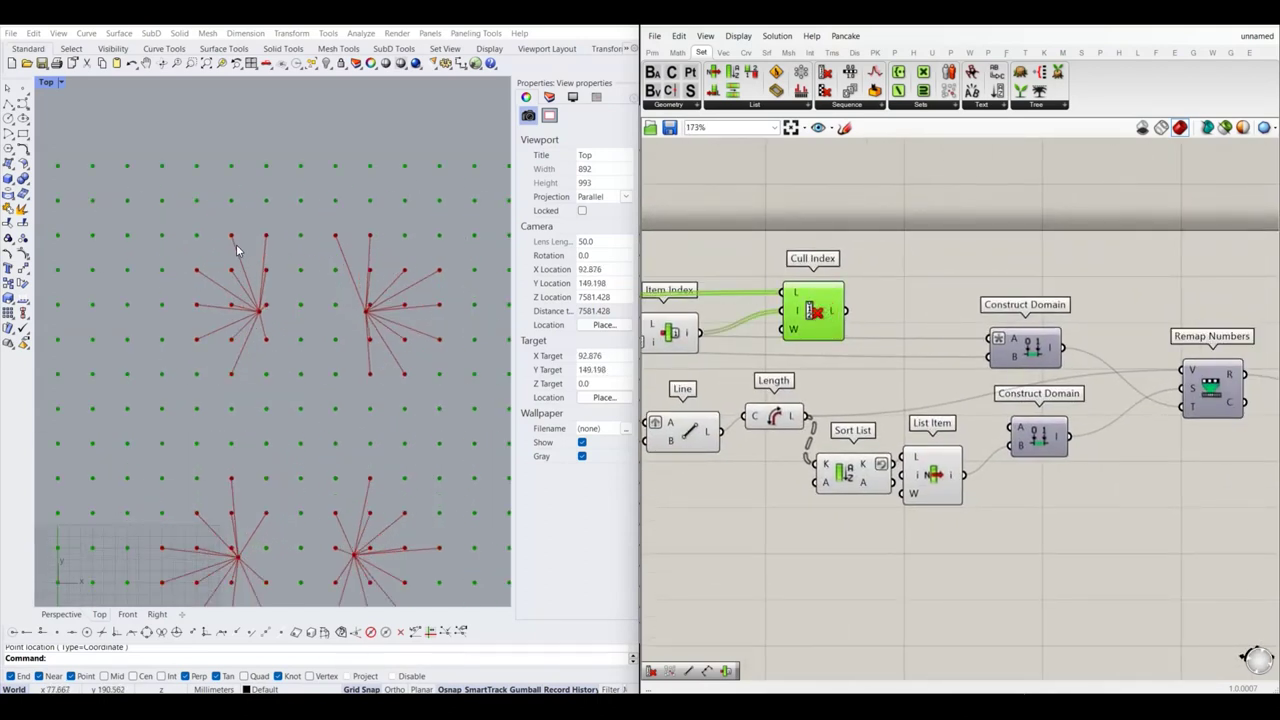
scroll(247, 323, down, 4)
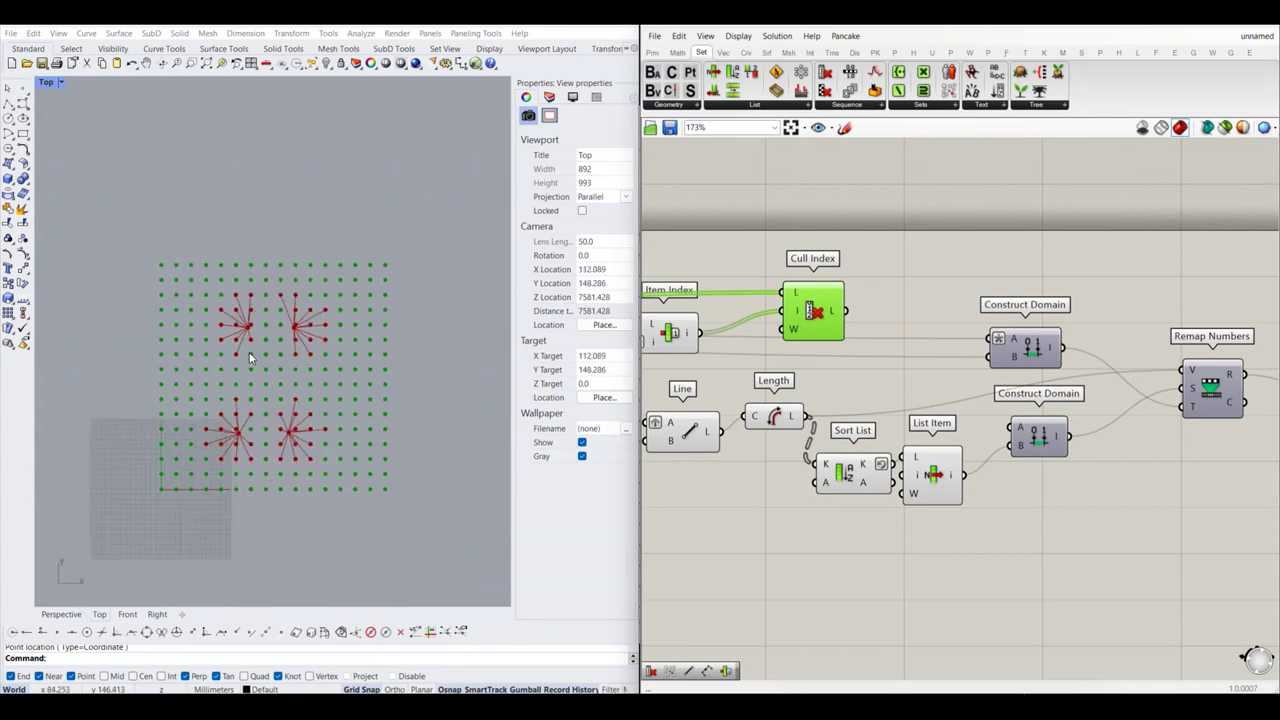
scroll(392, 314, down, 2)
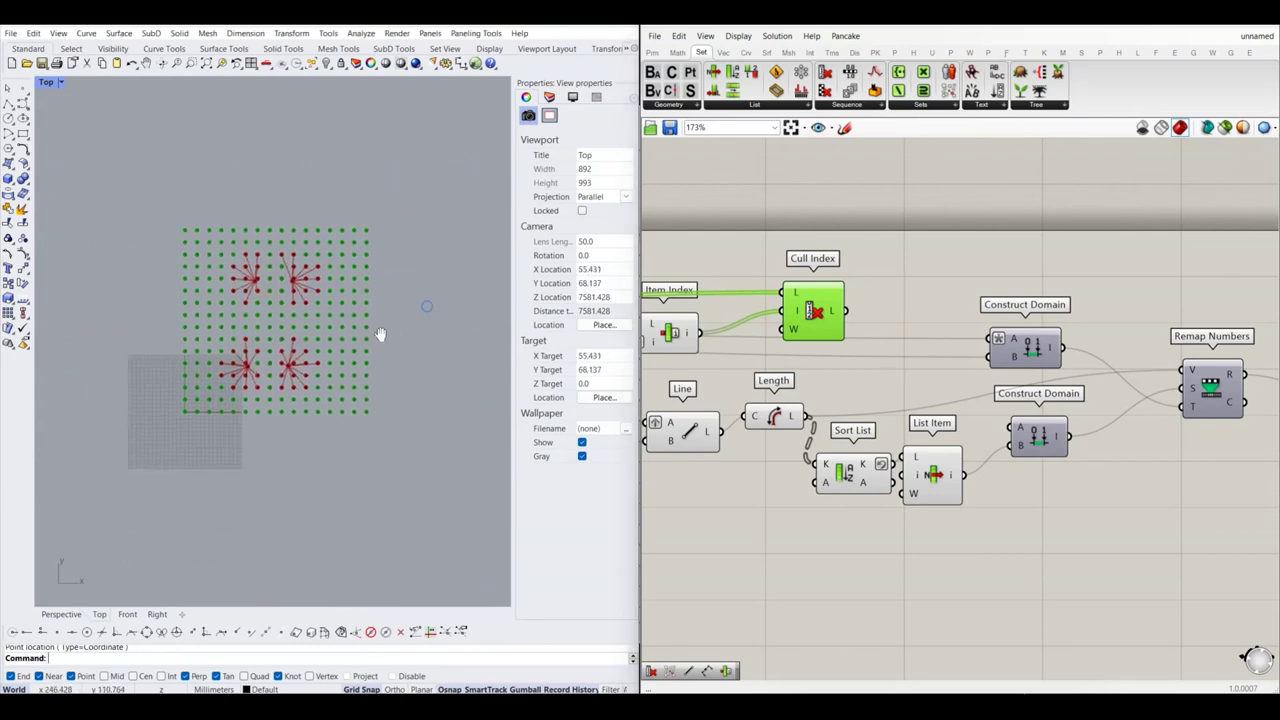
click(958, 262)
Step: Review the two Construct Domain and Remap Numbers components, then show the curve components
scroll(900, 290, down, 3)
scroll(862, 320, down, 2)
scroll(862, 320, up, 1)
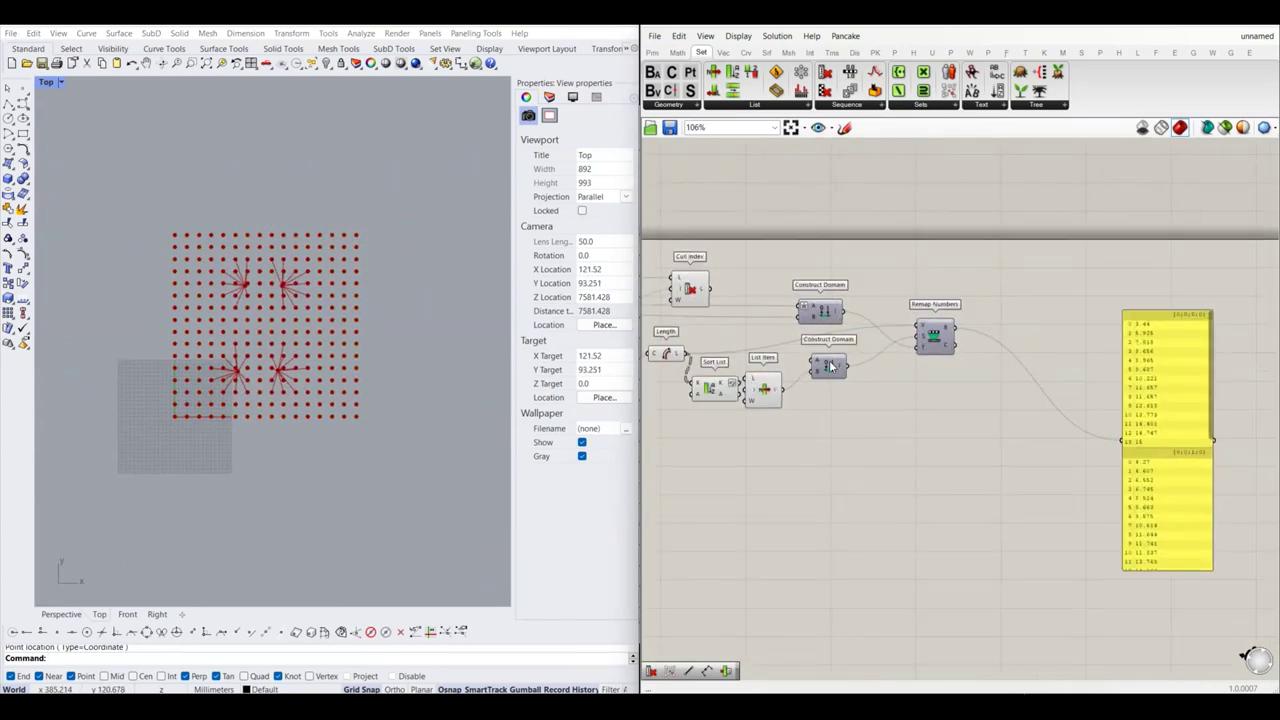
click(838, 388)
click(840, 347)
click(955, 370)
click(900, 300)
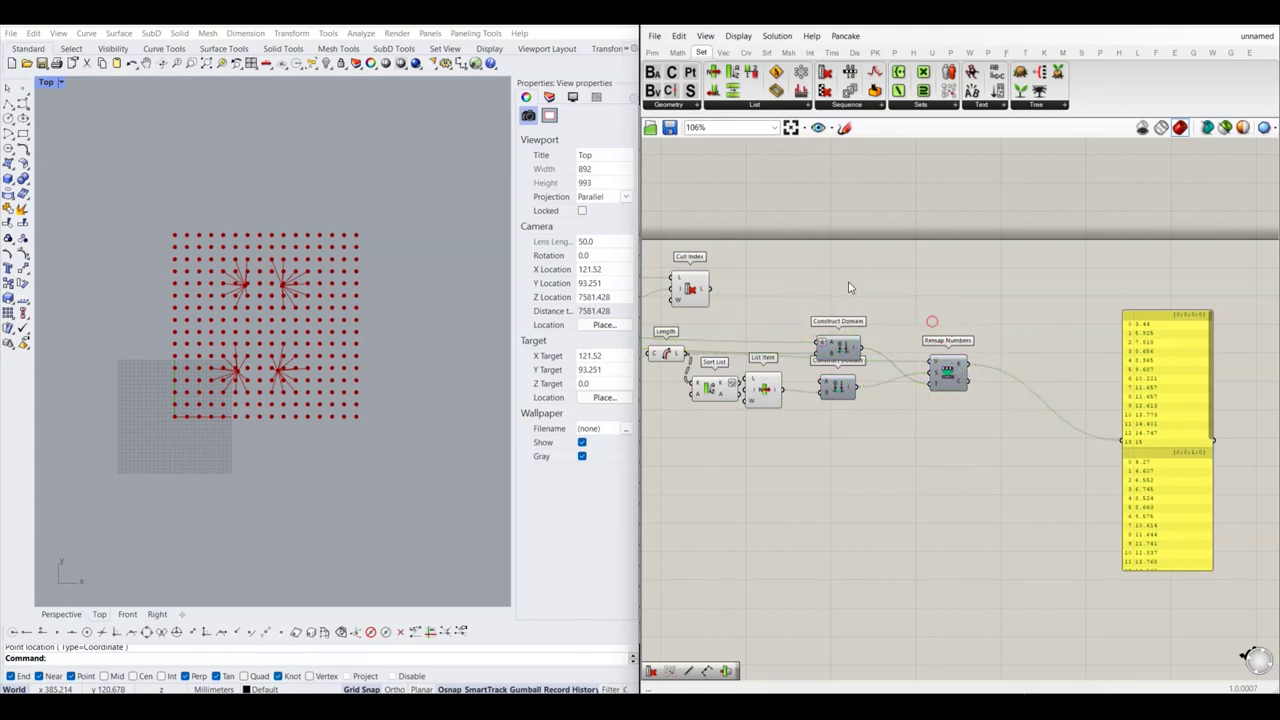
scroll(730, 283, up, 2)
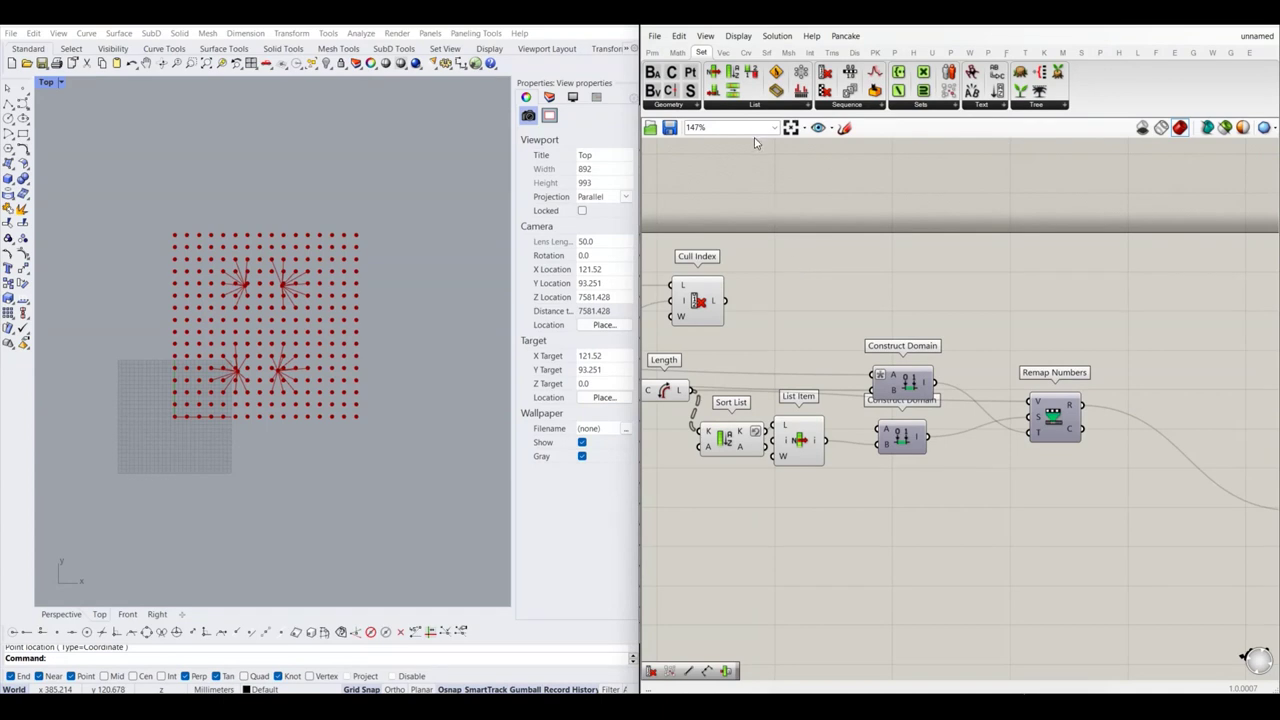
click(747, 53)
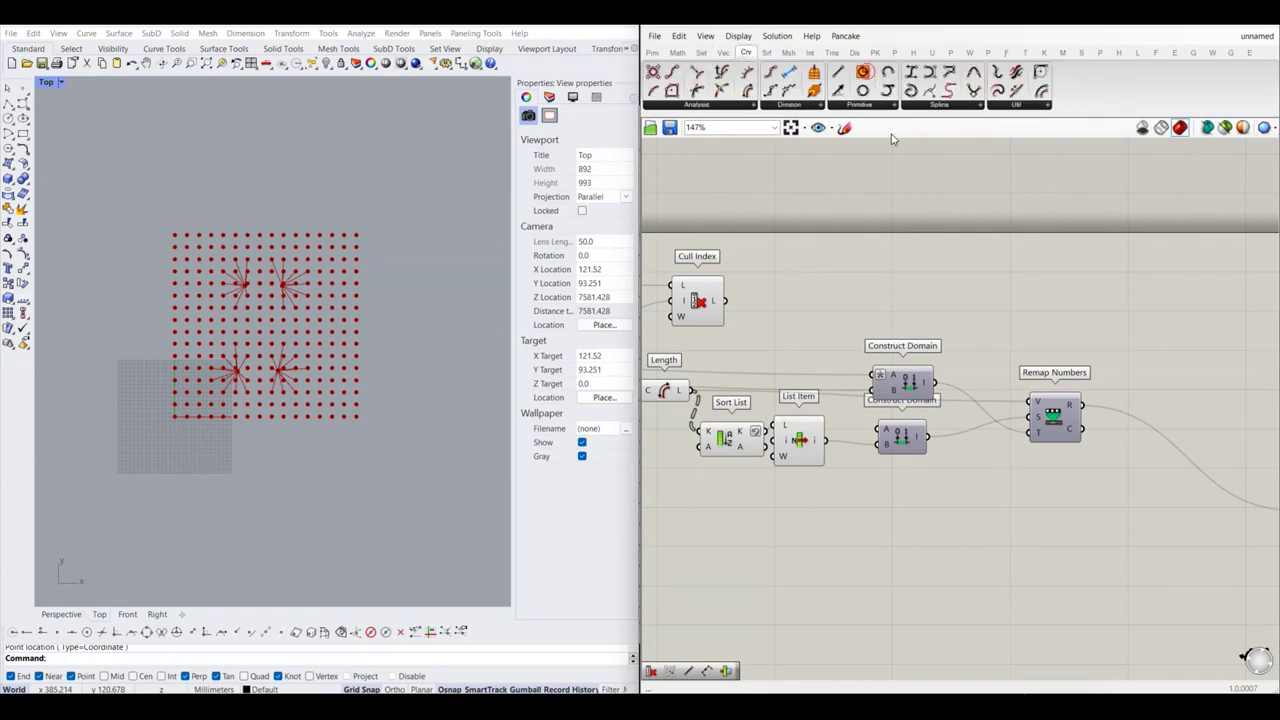
Step: Add a Circle component centred on the culled grid points
drag(893, 138, 1030, 289)
scroll(745, 292, up, 1)
drag(912, 294, 1058, 280)
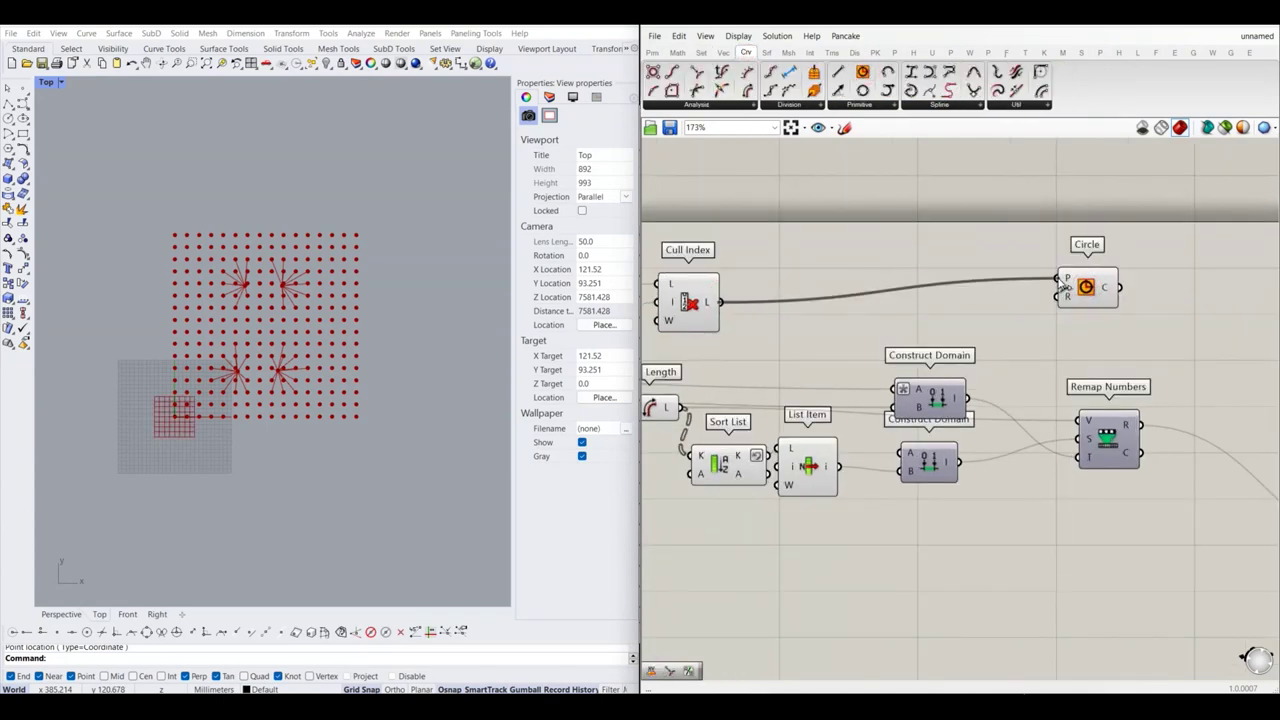
scroll(1060, 282, up, 3)
Step: Wire the Size slider into the Circle radius, drawing equal circles across the grid
scroll(1087, 283, down, 2)
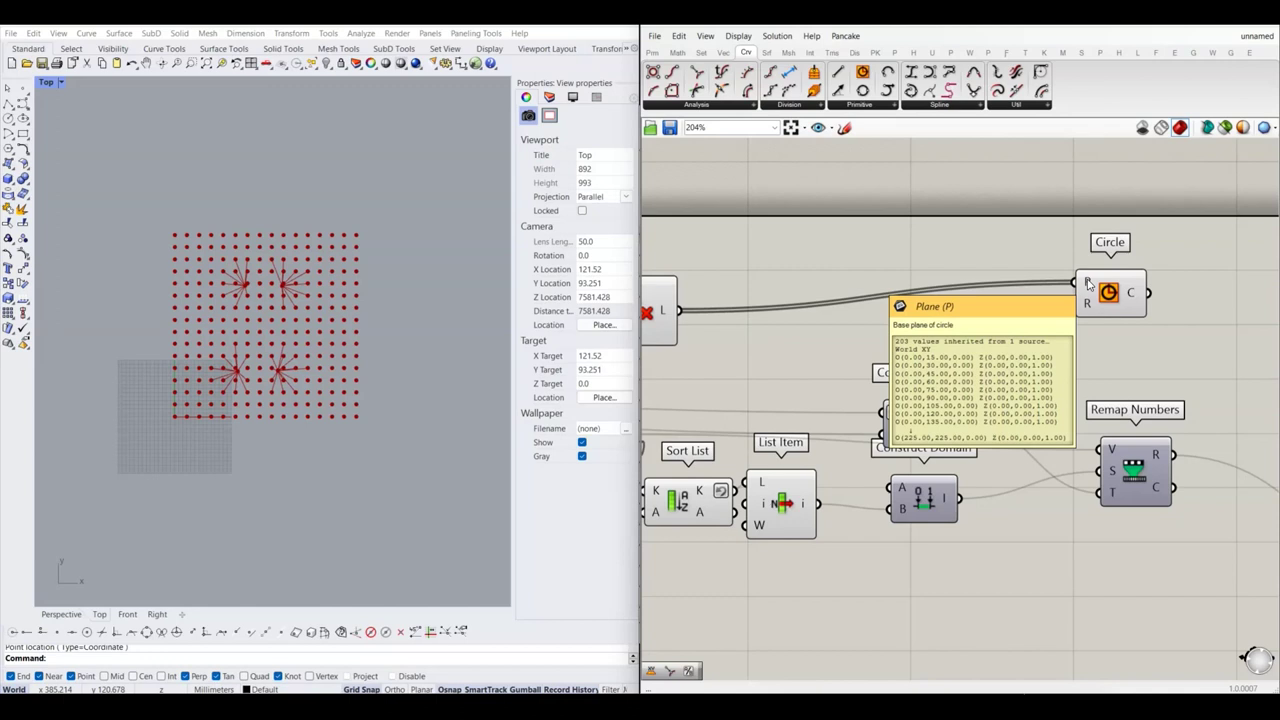
scroll(1088, 284, down, 3)
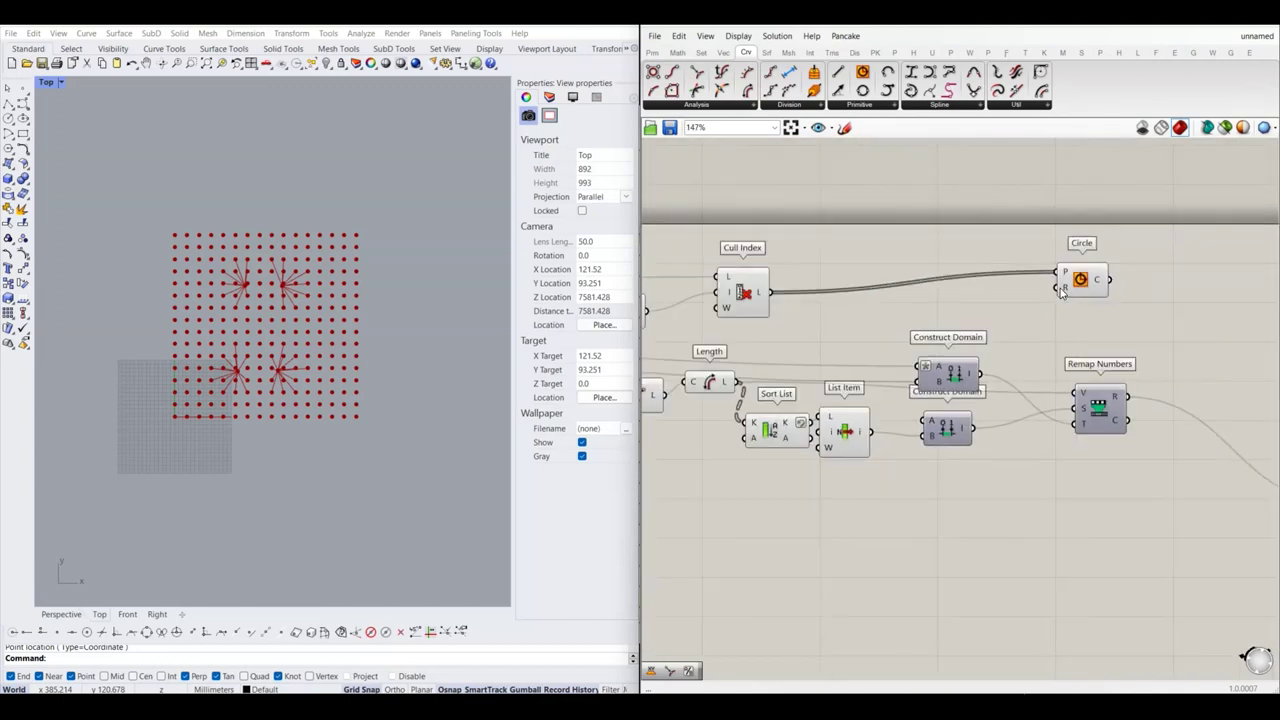
scroll(1115, 315, down, 4)
mouse_move(1115, 315)
mouse_down()
mouse_move(703, 318)
mouse_move(828, 322)
mouse_up()
scroll(703, 318, up, 5)
scroll(1000, 340, down, 3)
scroll(1097, 356, down, 2)
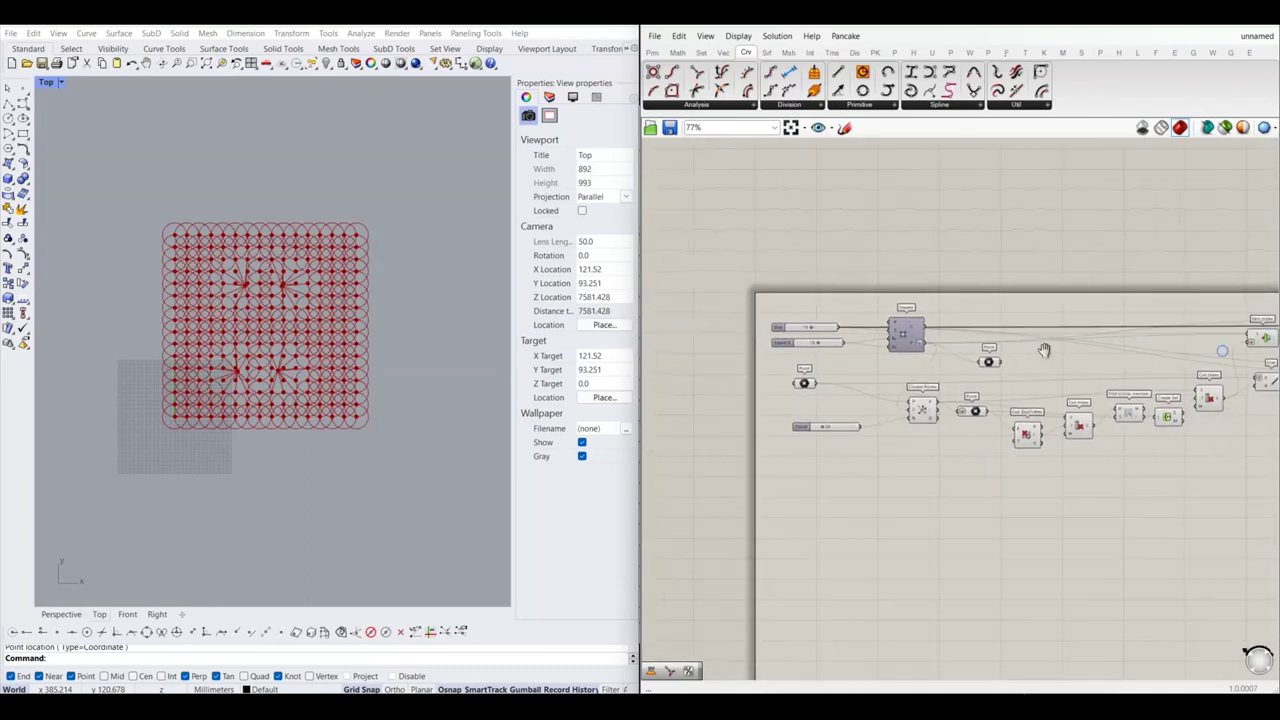
scroll(1022, 365, up, 3)
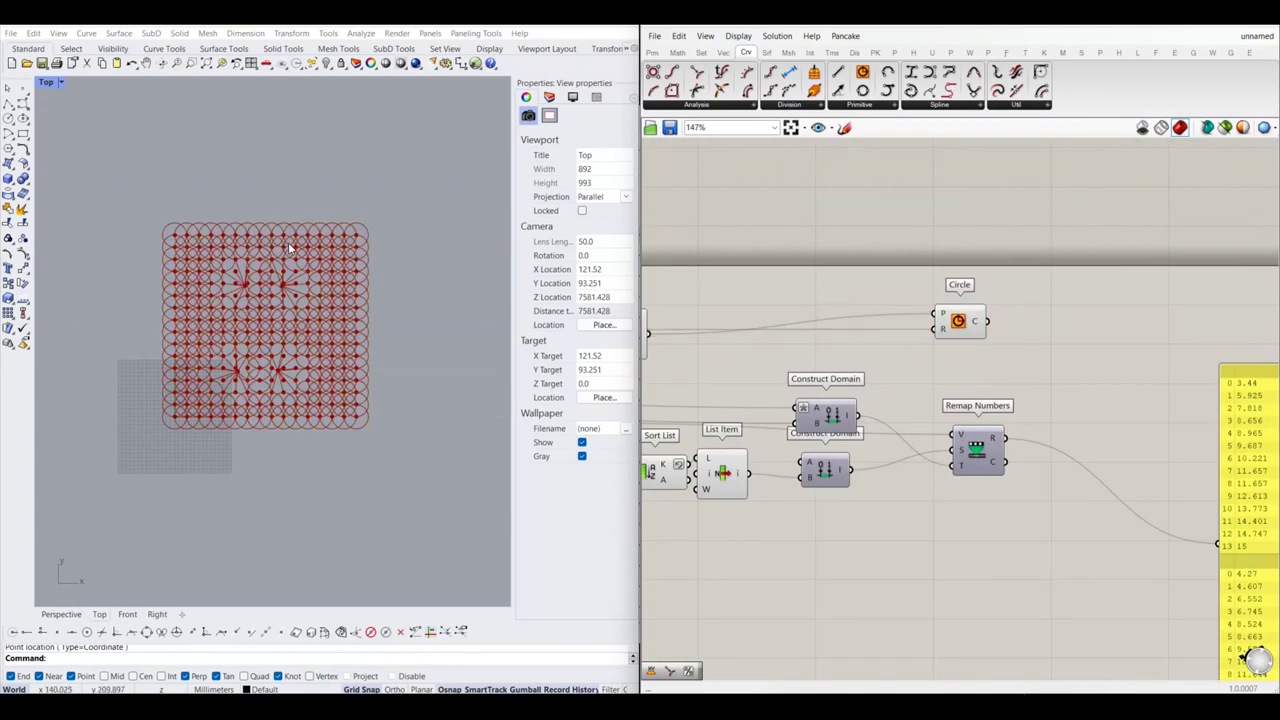
scroll(288, 242, up, 5)
scroll(318, 278, down, 1)
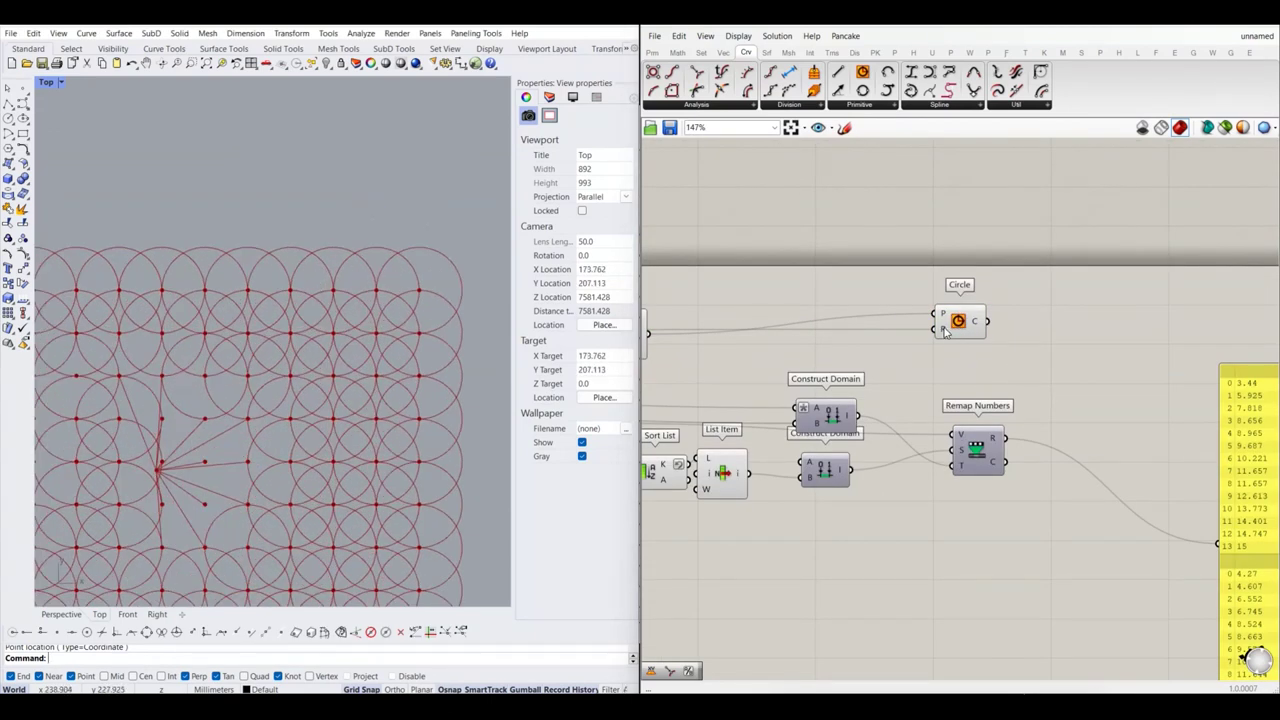
scroll(944, 332, up, 2)
Step: Apply an x/2 expression to the Circle's R input to halve every radius
right_click(899, 311)
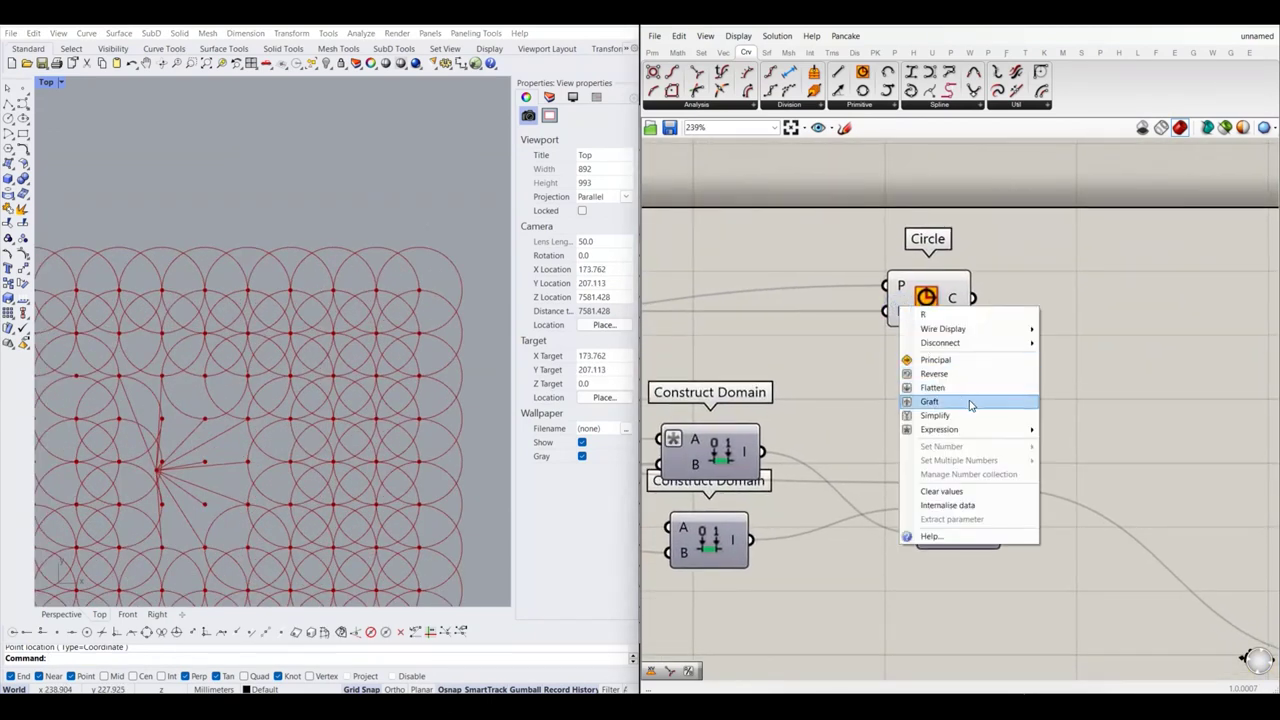
click(1093, 443)
text(x/2)
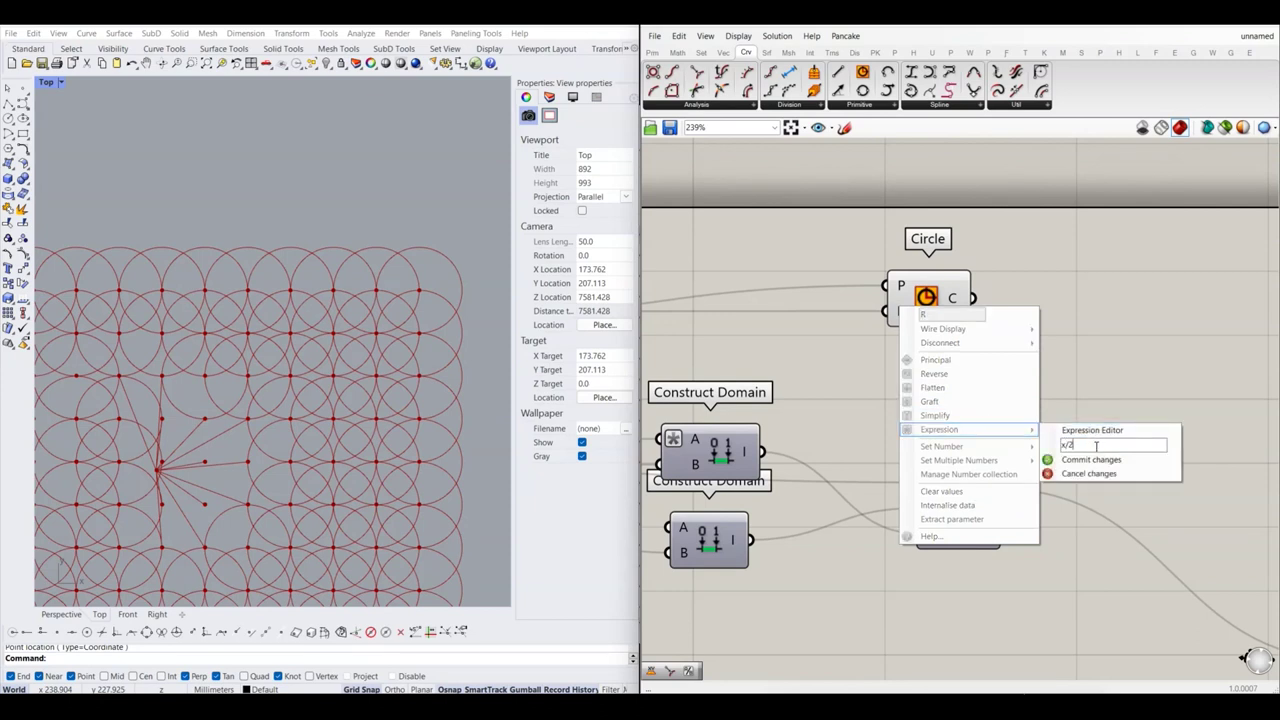
click(1091, 460)
scroll(427, 222, down, 3)
scroll(427, 222, down, 4)
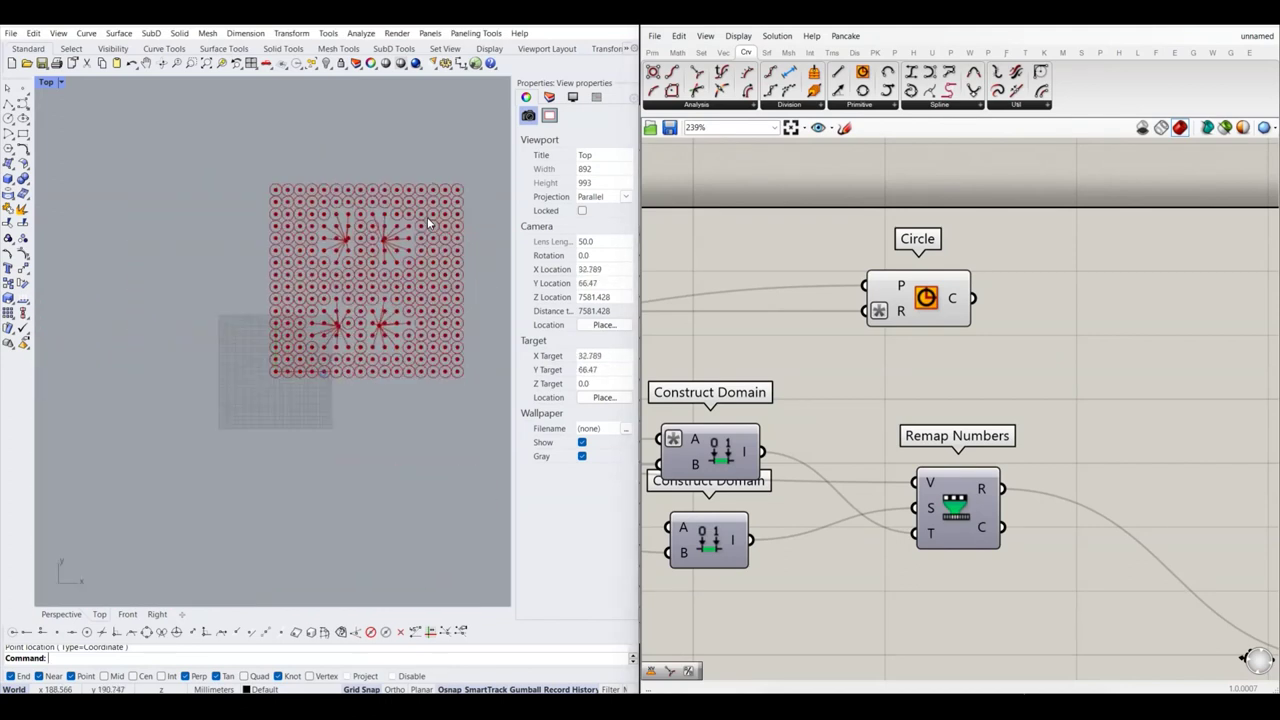
scroll(340, 325, up, 5)
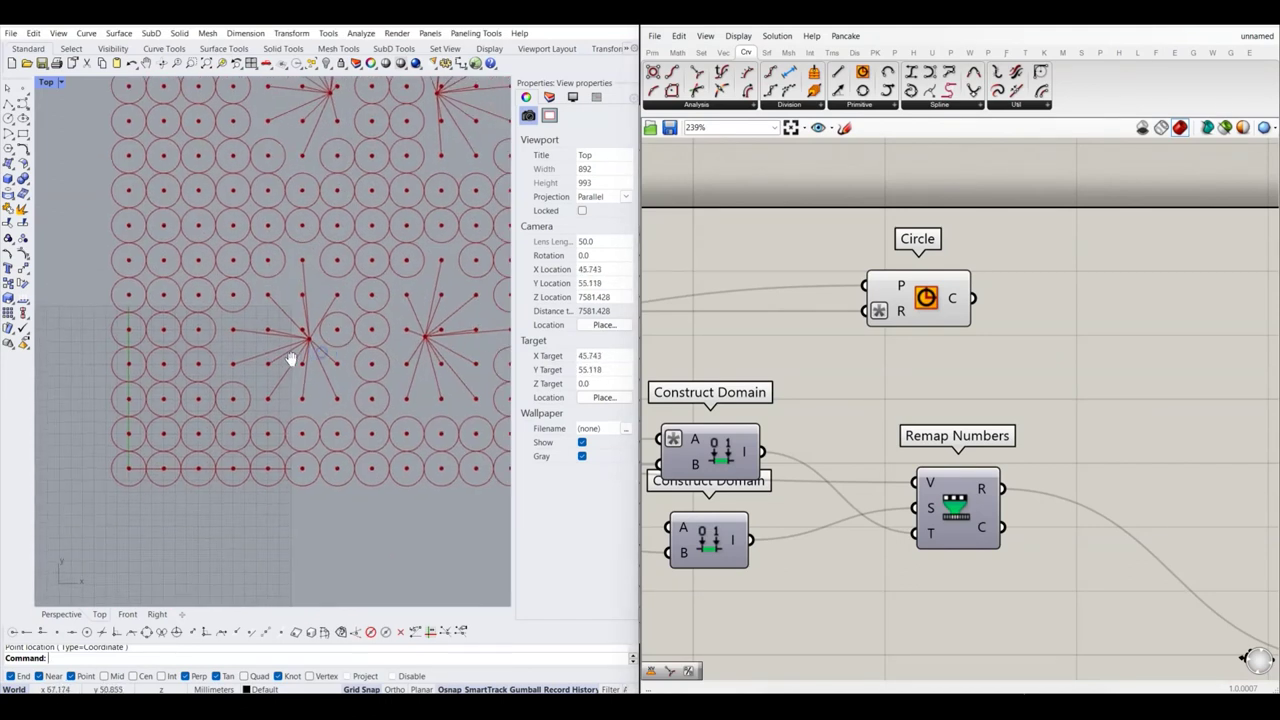
scroll(240, 380, down, 3)
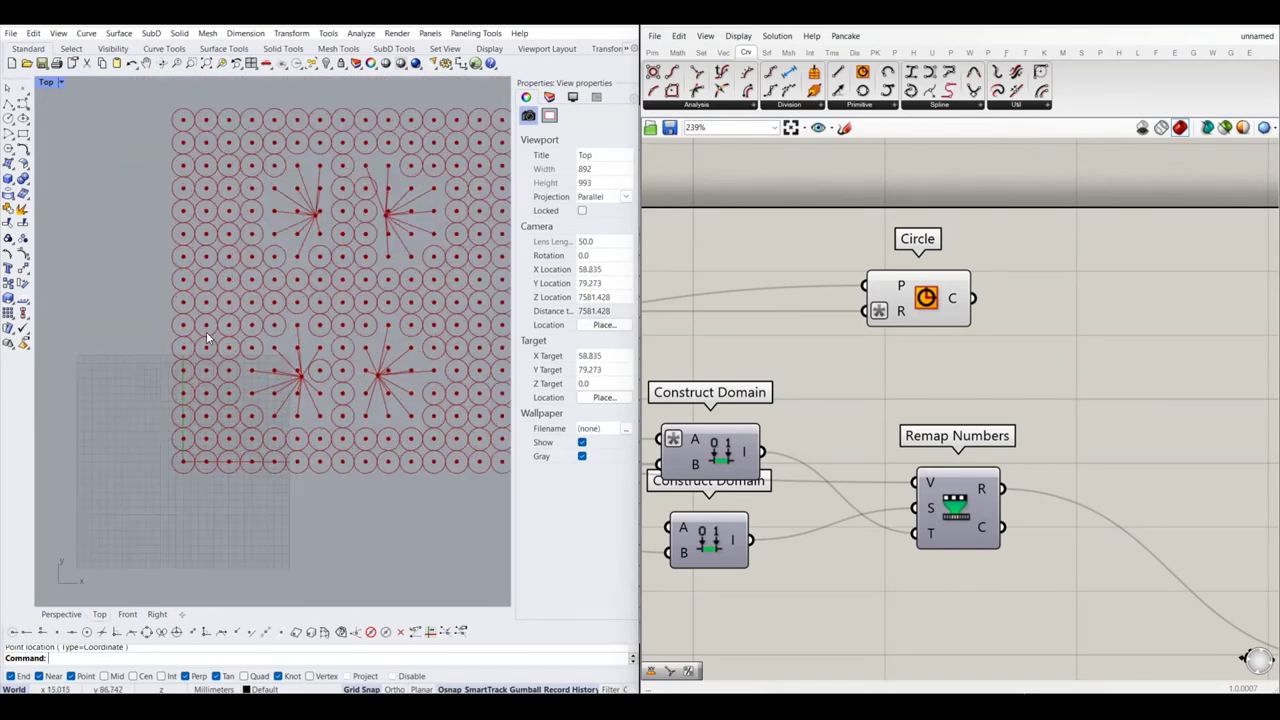
scroll(215, 325, up, 4)
scroll(280, 270, down, 3)
scroll(270, 246, up, 1)
scroll(253, 255, up, 2)
scroll(262, 275, down, 1)
scroll(272, 287, up, 3)
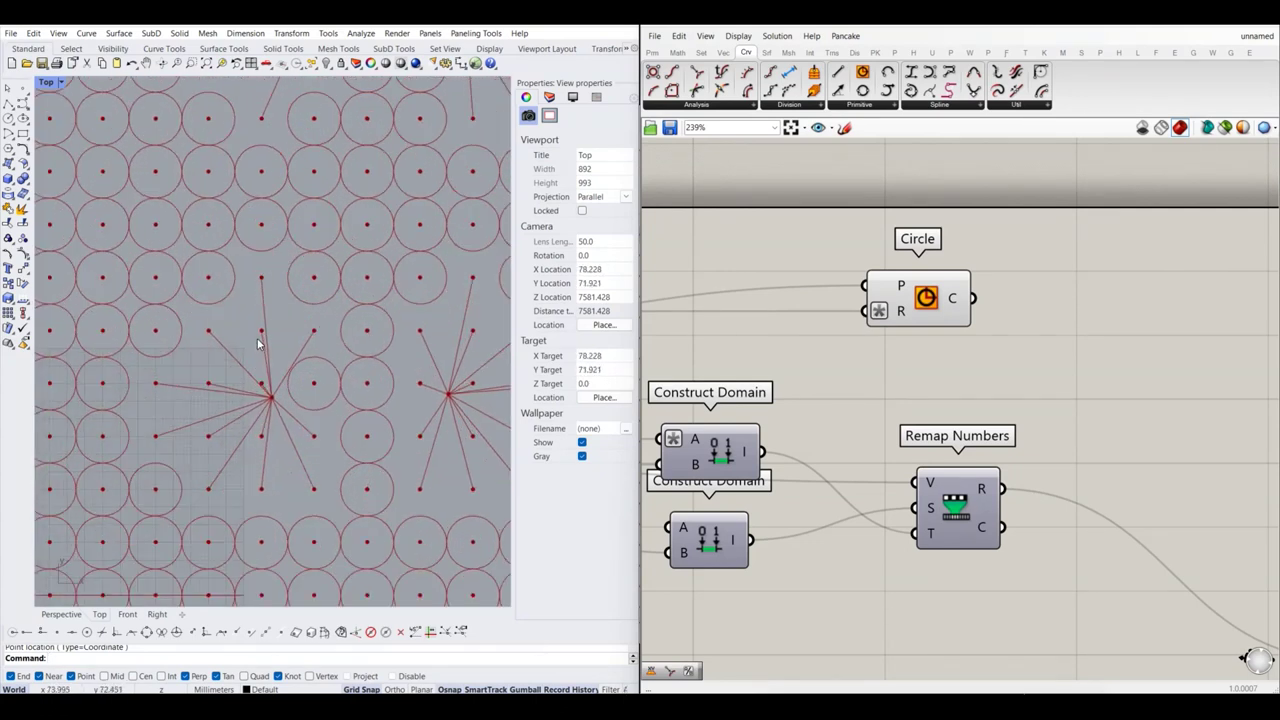
scroll(715, 295, down, 3)
Step: Move the Circle component right and duplicate it below the original
click(875, 420)
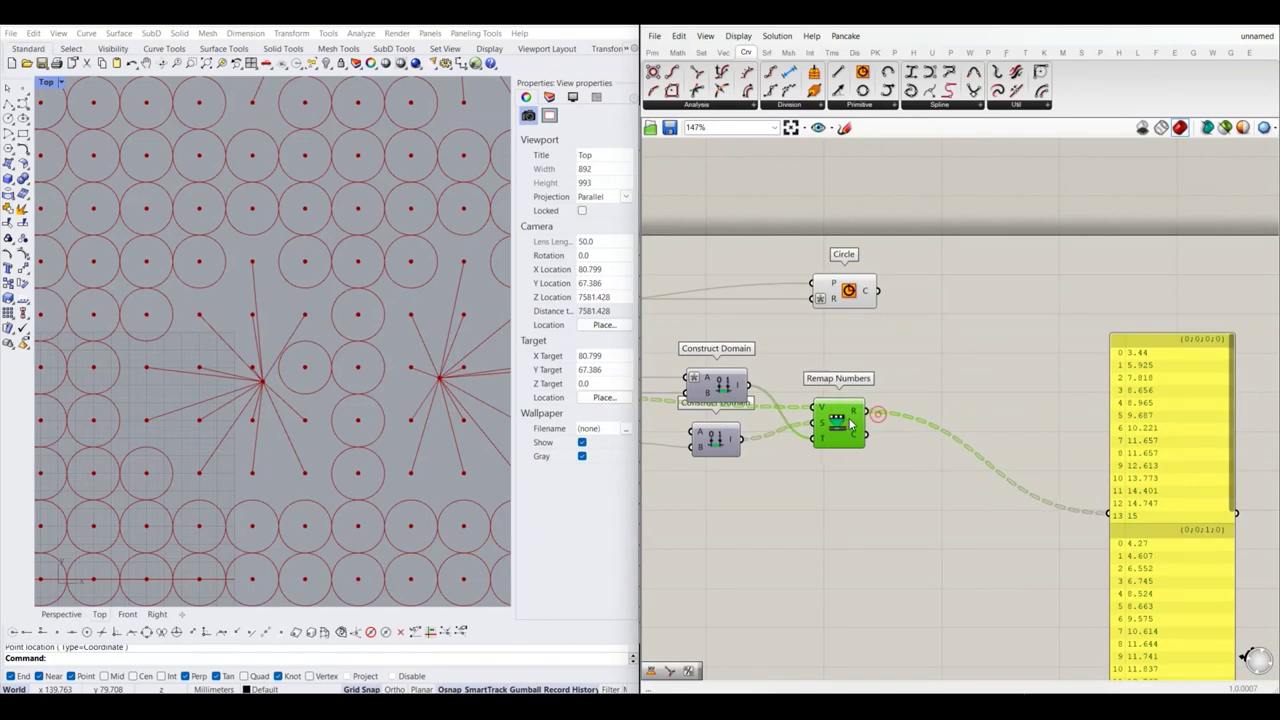
click(877, 391)
scroll(850, 296, down, 2)
mouse_move(852, 300)
mouse_down()
mouse_move(930, 298)
mouse_move(930, 357)
mouse_up()
scroll(942, 410, down, 3)
click(942, 418)
scroll(830, 405, up, 1)
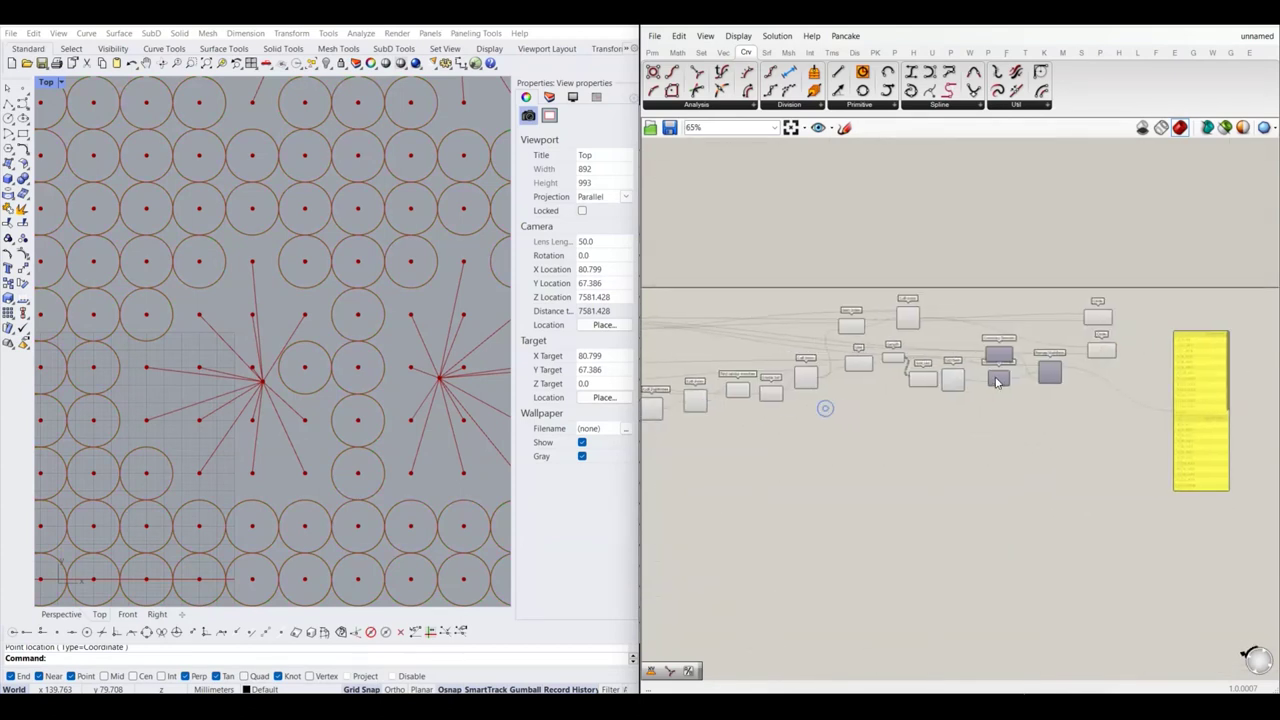
scroll(800, 390, up, 2)
scroll(795, 381, up, 2)
Step: Wire the culled grid points from Cull Index into the duplicated Circle's P input
drag(795, 381, 978, 390)
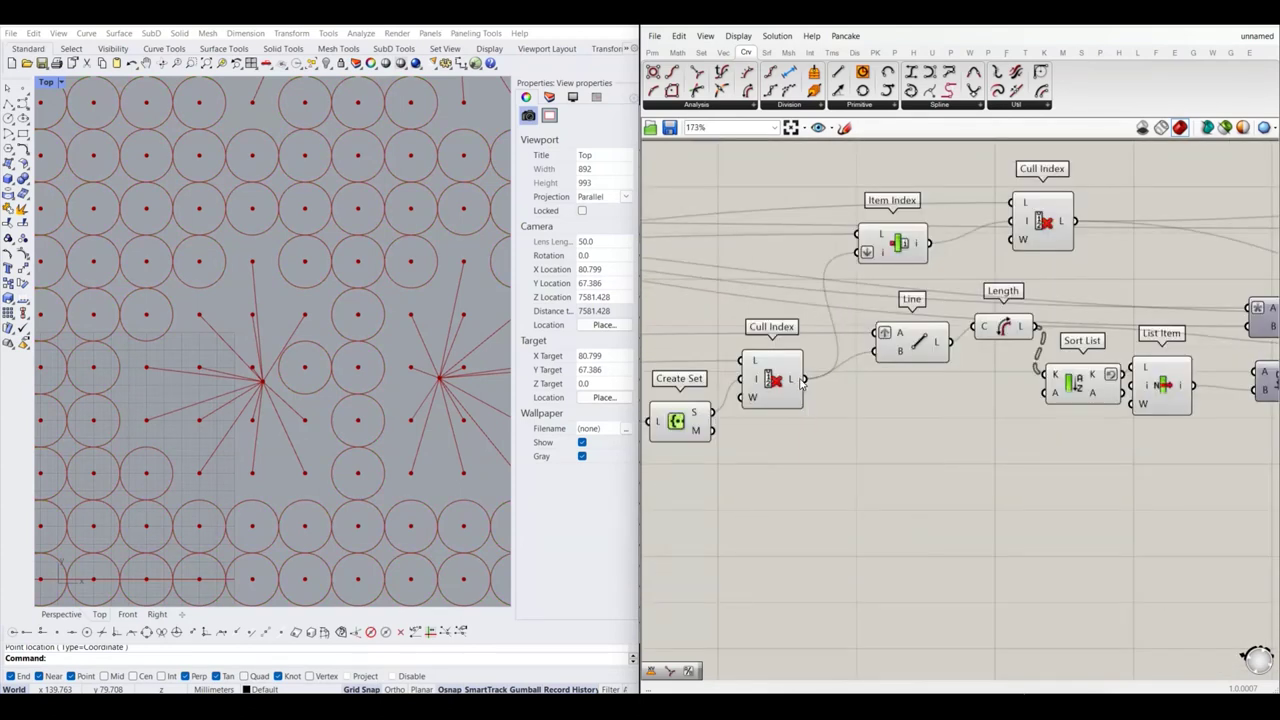
scroll(1000, 400, down, 3)
scroll(978, 390, up, 2)
scroll(978, 390, up, 2)
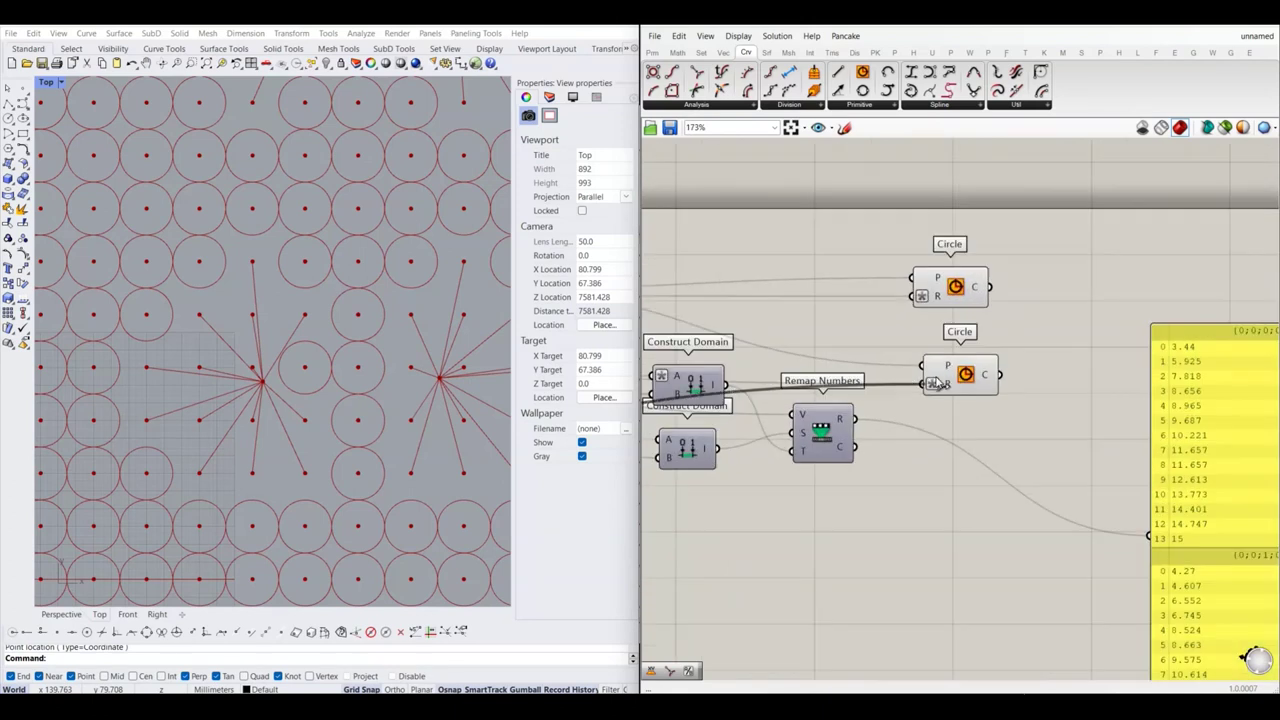
drag(978, 390, 928, 378)
scroll(994, 420, up, 1)
scroll(920, 318, down, 1)
Step: Connect Remap Numbers' R output to the new Circle's radius for attractor-sized circles
drag(920, 318, 968, 318)
click(977, 363)
right_drag(891, 351, 909, 389)
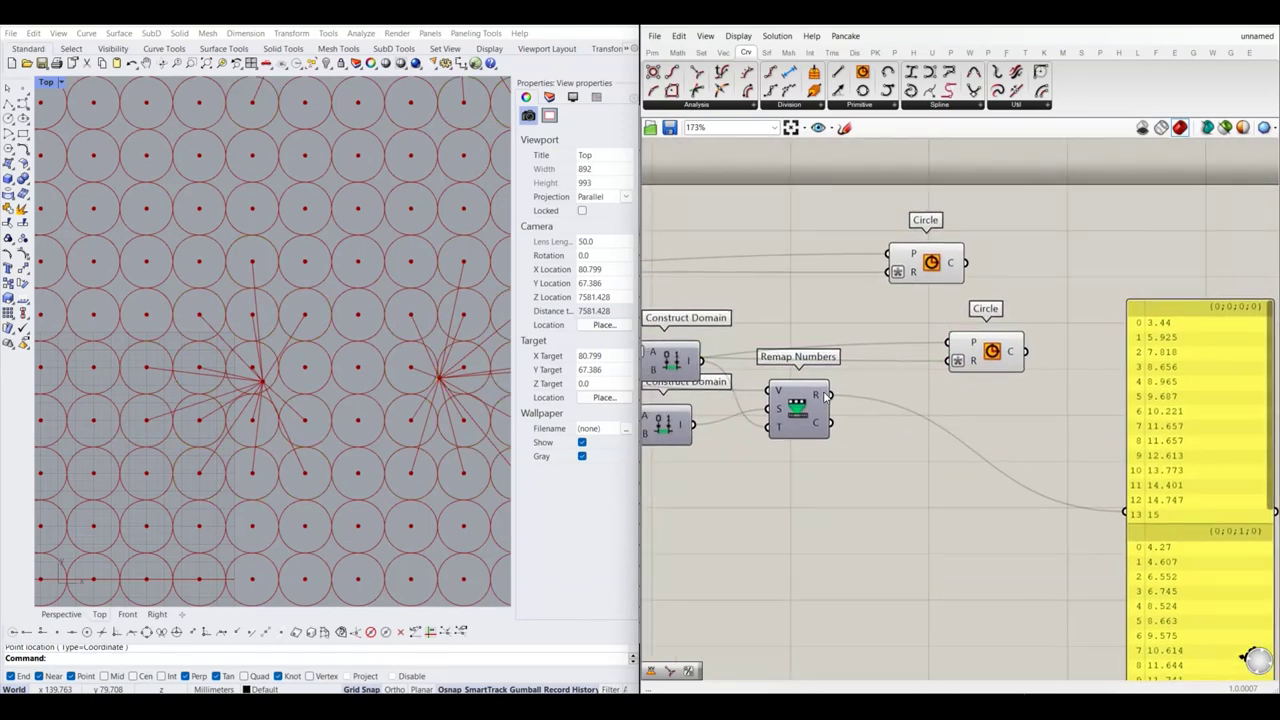
click(960, 358)
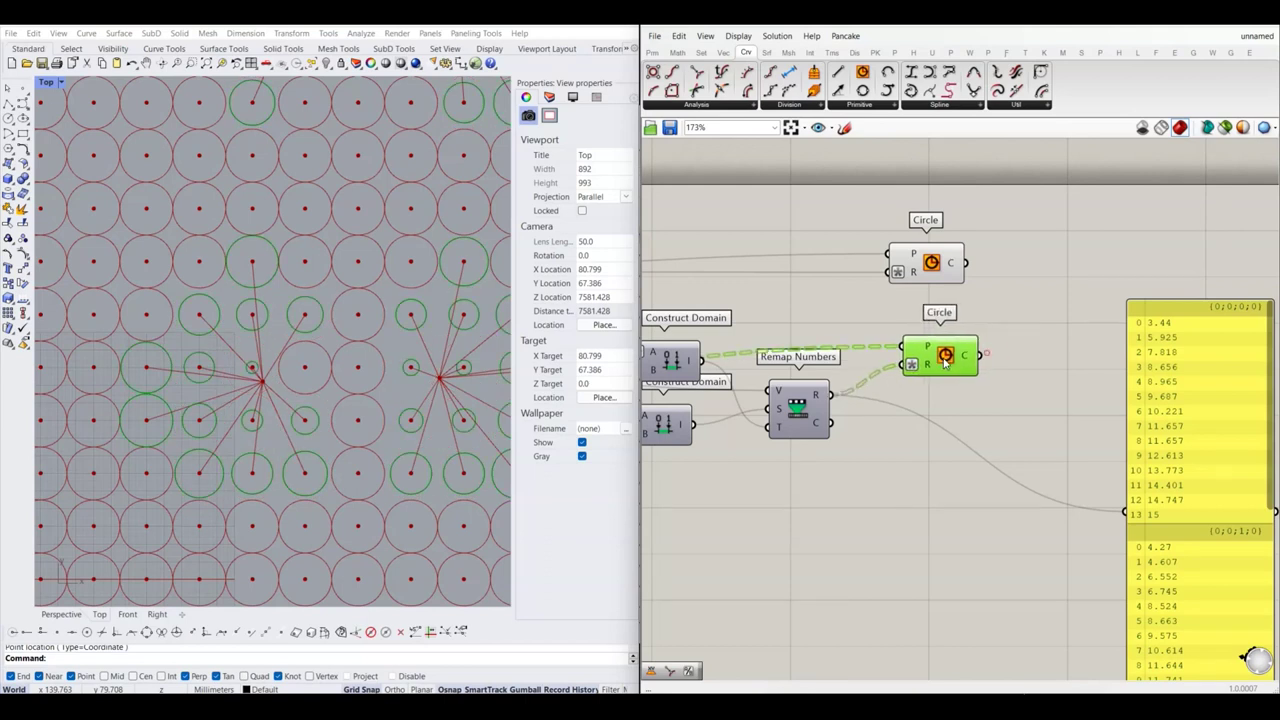
scroll(908, 400, down, 2)
scroll(1035, 371, down, 2)
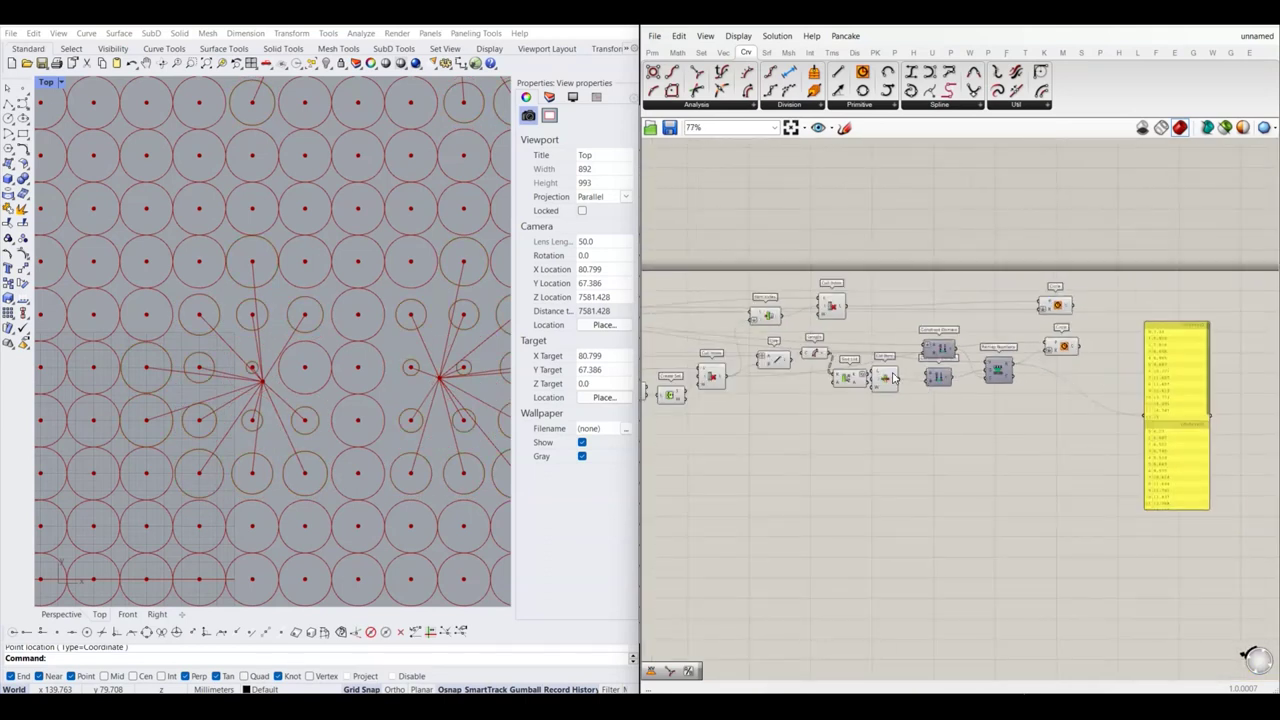
scroll(893, 378, down, 1)
scroll(1011, 401, down, 1)
Step: Window-select the helper components and turn off their preview
drag(1014, 410, 705, 276)
right_click(793, 236)
click(834, 262)
Step: Turn off the Point component's preview, leaving only the shrinking circle grid in Top view
right_drag(837, 266, 936, 314)
scroll(935, 340, up, 4)
right_click(870, 368)
click(903, 386)
scroll(910, 400, down, 2)
scroll(255, 292, down, 3)
scroll(246, 289, down, 2)
scroll(251, 311, down, 1)
scroll(273, 300, up, 2)
scroll(271, 280, up, 1)
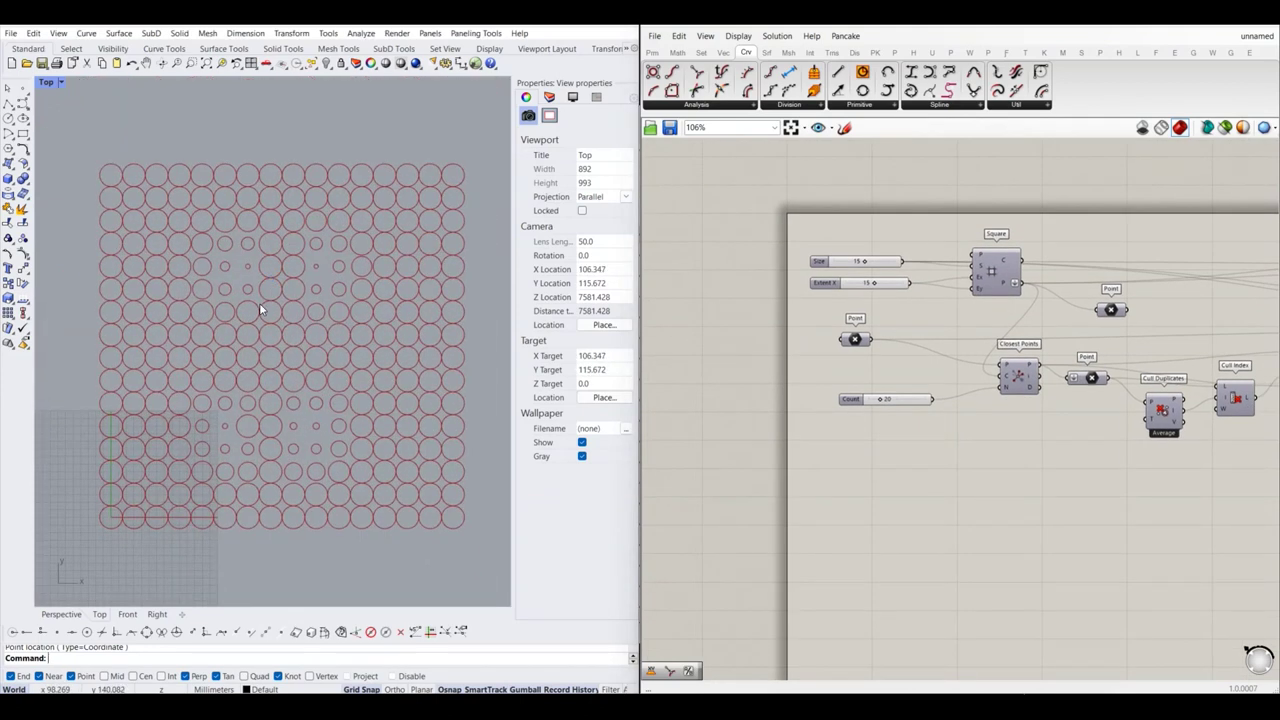
scroll(264, 294, up, 1)
right_drag(269, 310, 265, 306)
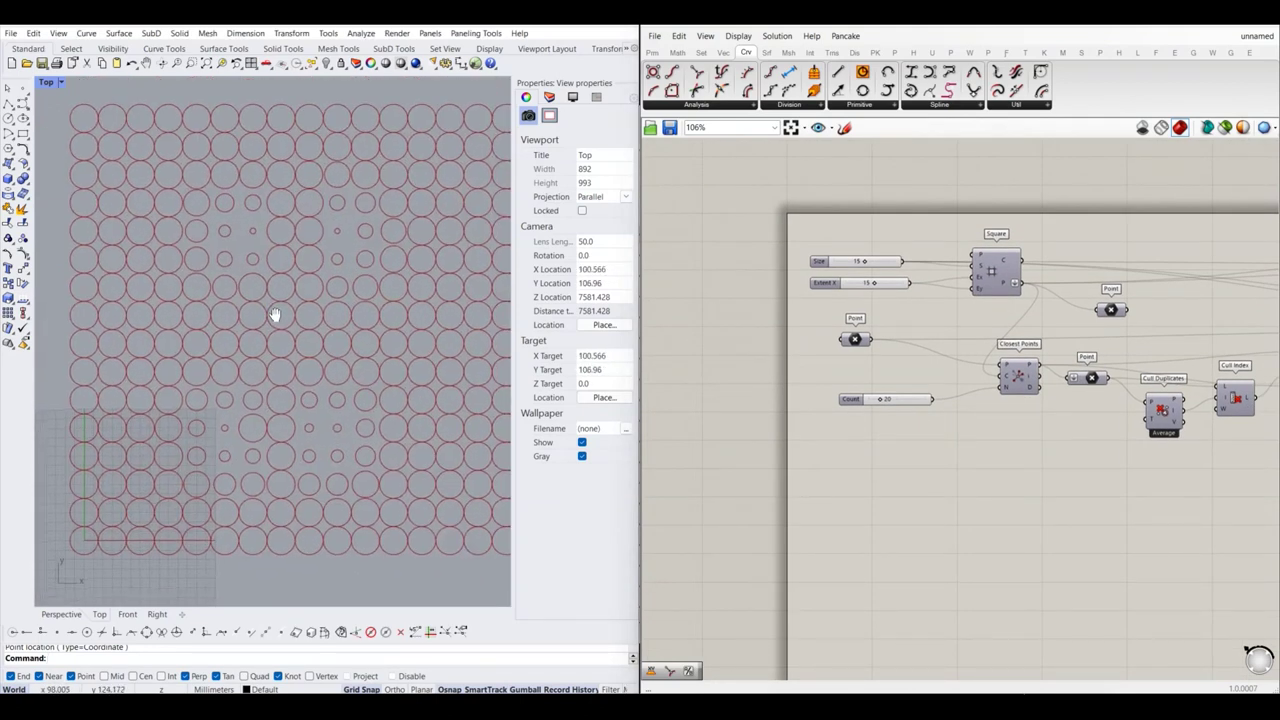
Step: Replace the attractor Point parameter with several new points picked in the Top view, then inspect the resulting grid
right_click(855, 339)
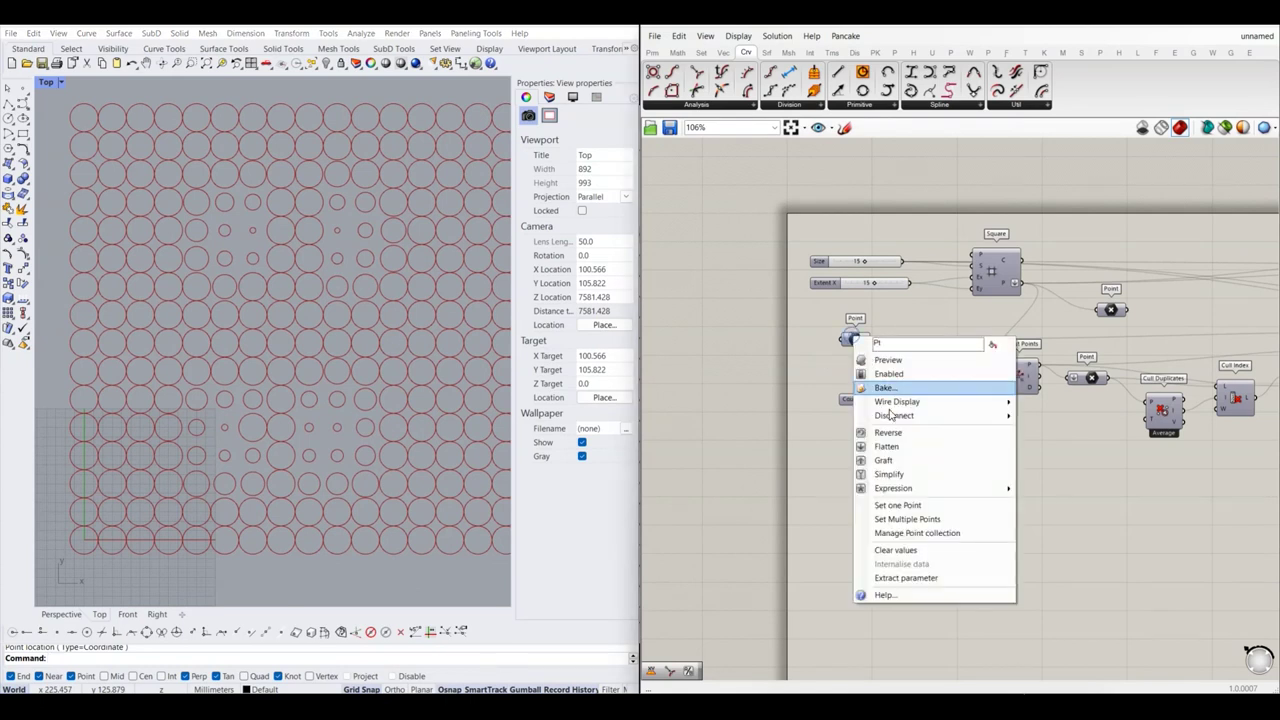
click(928, 521)
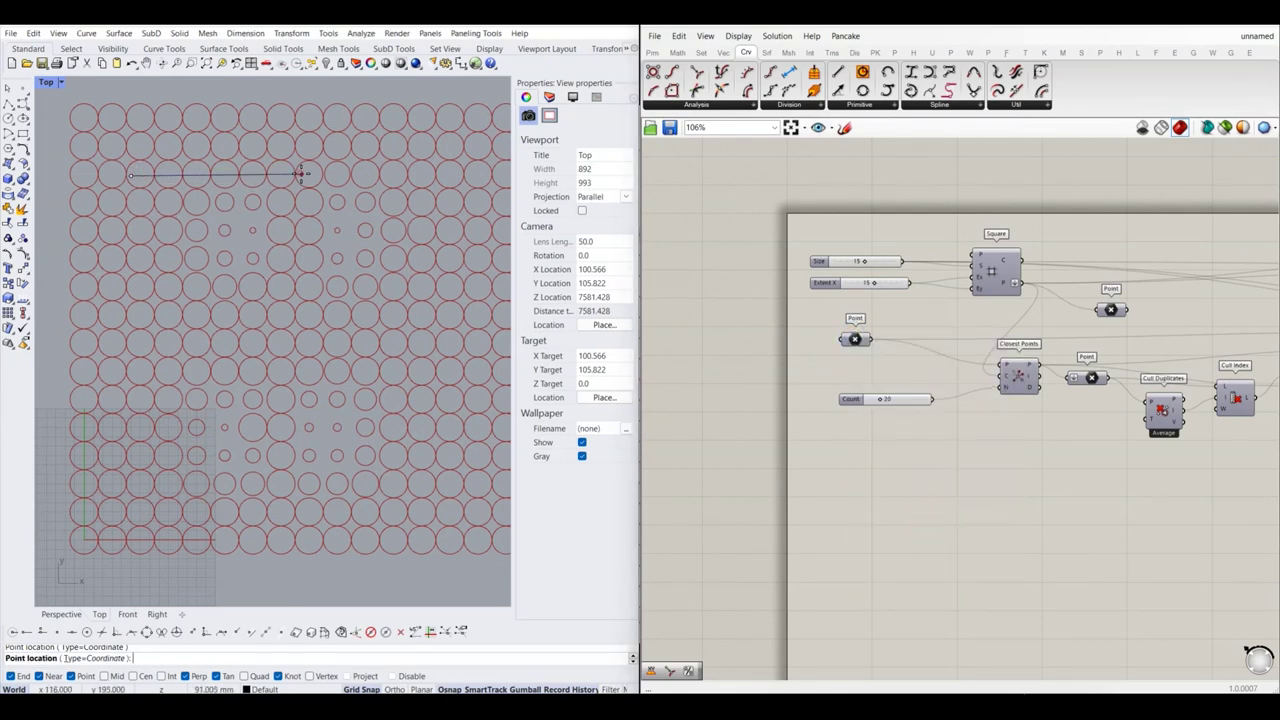
scroll(450, 180, down, 4)
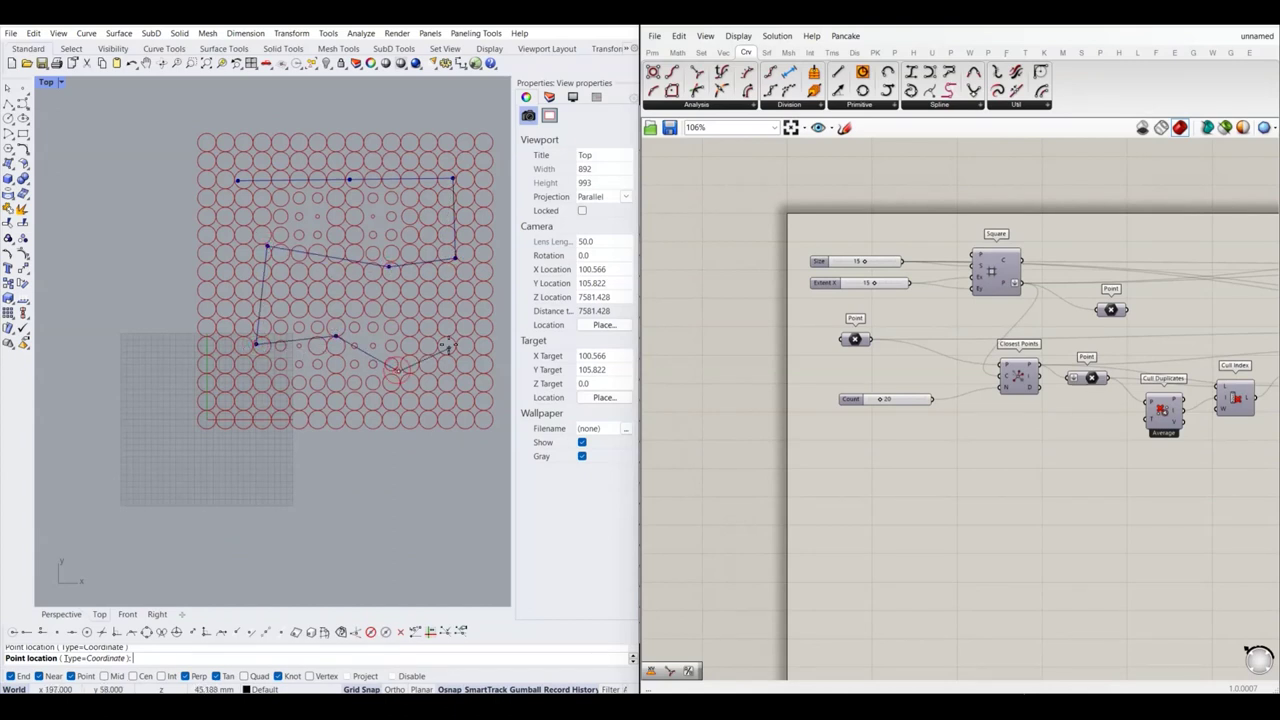
key(Return)
scroll(250, 240, up, 3)
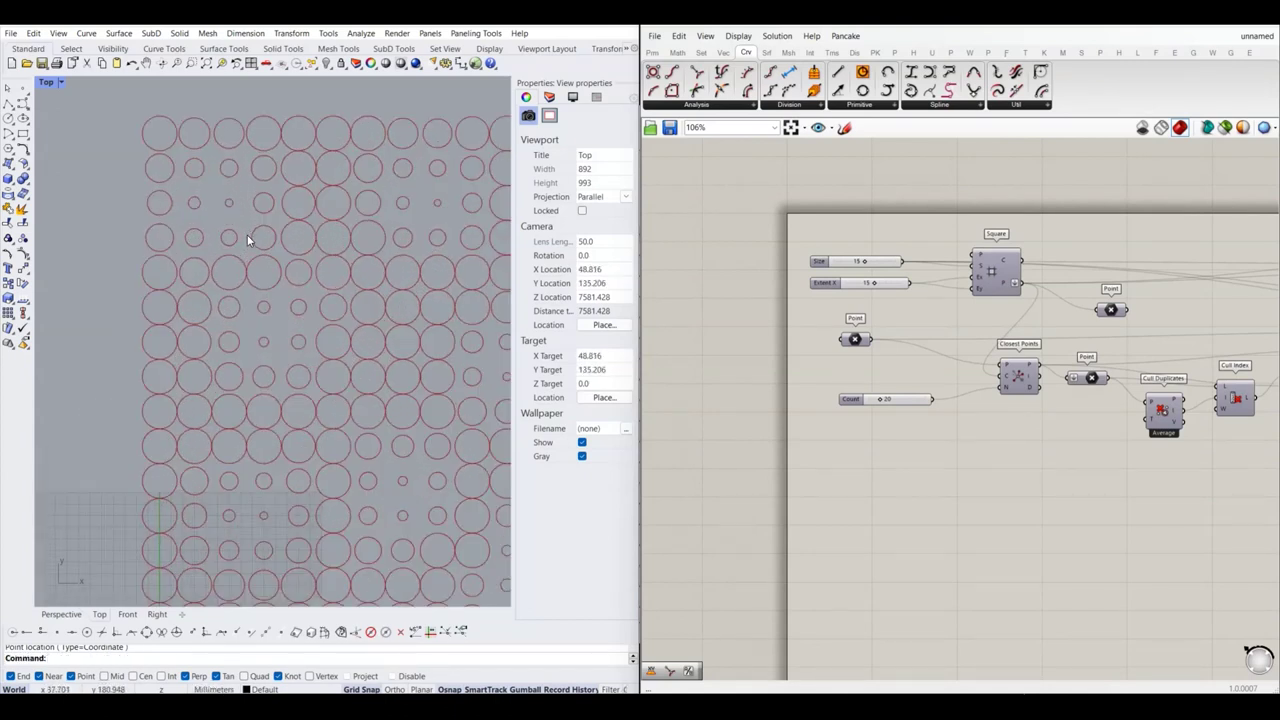
scroll(250, 240, up, 2)
scroll(311, 190, up, 1)
scroll(357, 215, up, 1)
scroll(412, 225, up, 2)
scroll(400, 233, down, 3)
scroll(400, 235, up, 3)
scroll(401, 231, down, 3)
scroll(385, 250, down, 2)
scroll(340, 265, up, 1)
scroll(305, 255, up, 2)
scroll(300, 245, up, 1)
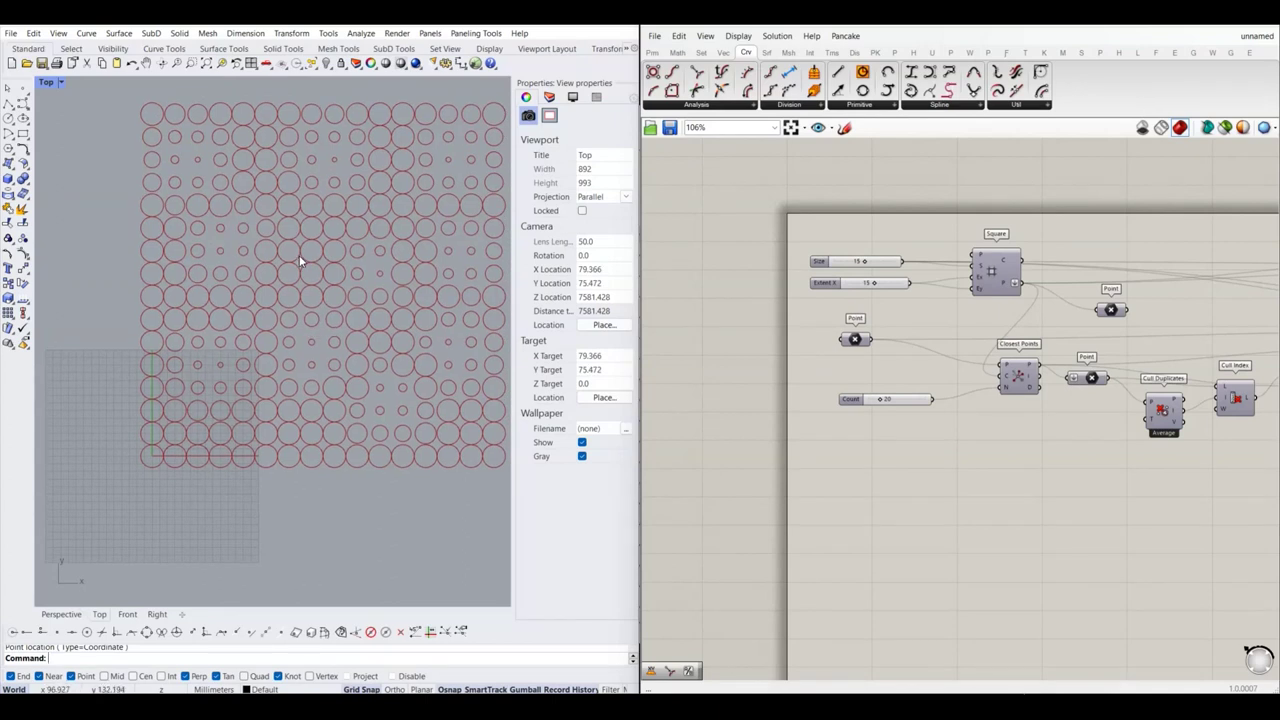
scroll(867, 378, up, 2)
Step: Raise the closest-point Count slider to 25
scroll(787, 413, up, 2)
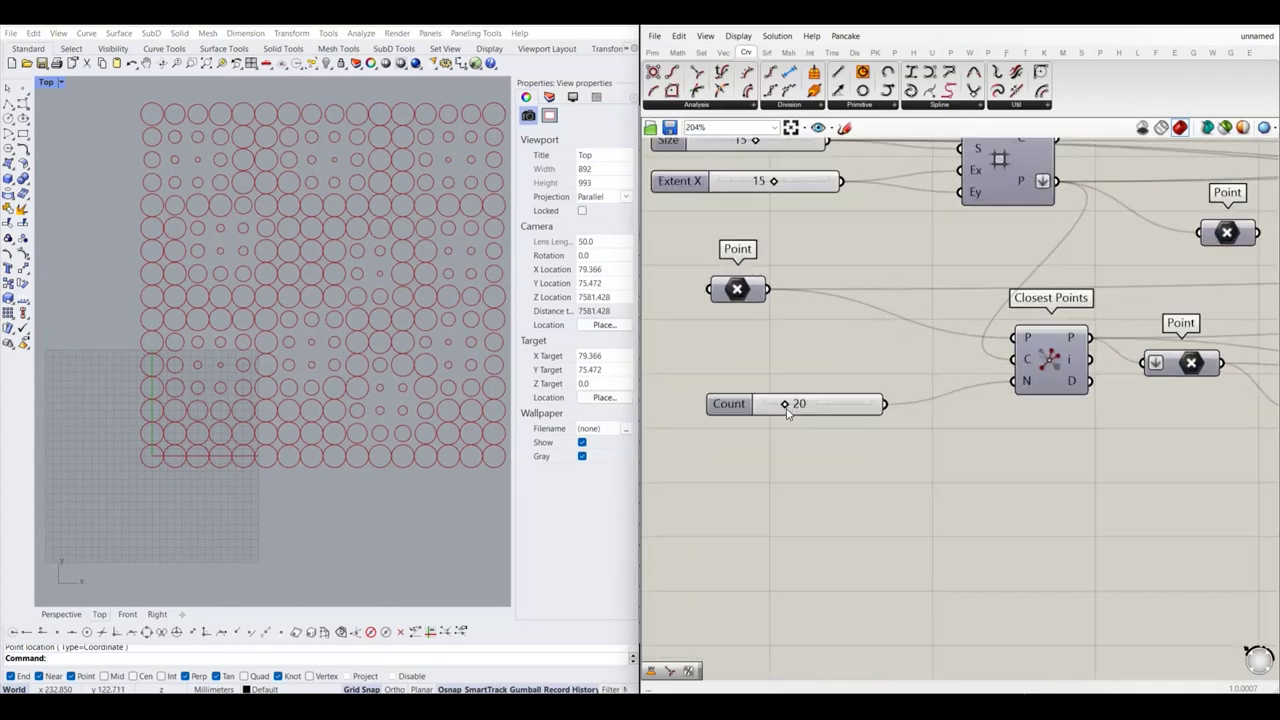
mouse_move(785, 404)
mouse_down()
mouse_move(820, 404)
mouse_move(766, 404)
mouse_move(814, 404)
mouse_move(792, 404)
mouse_up()
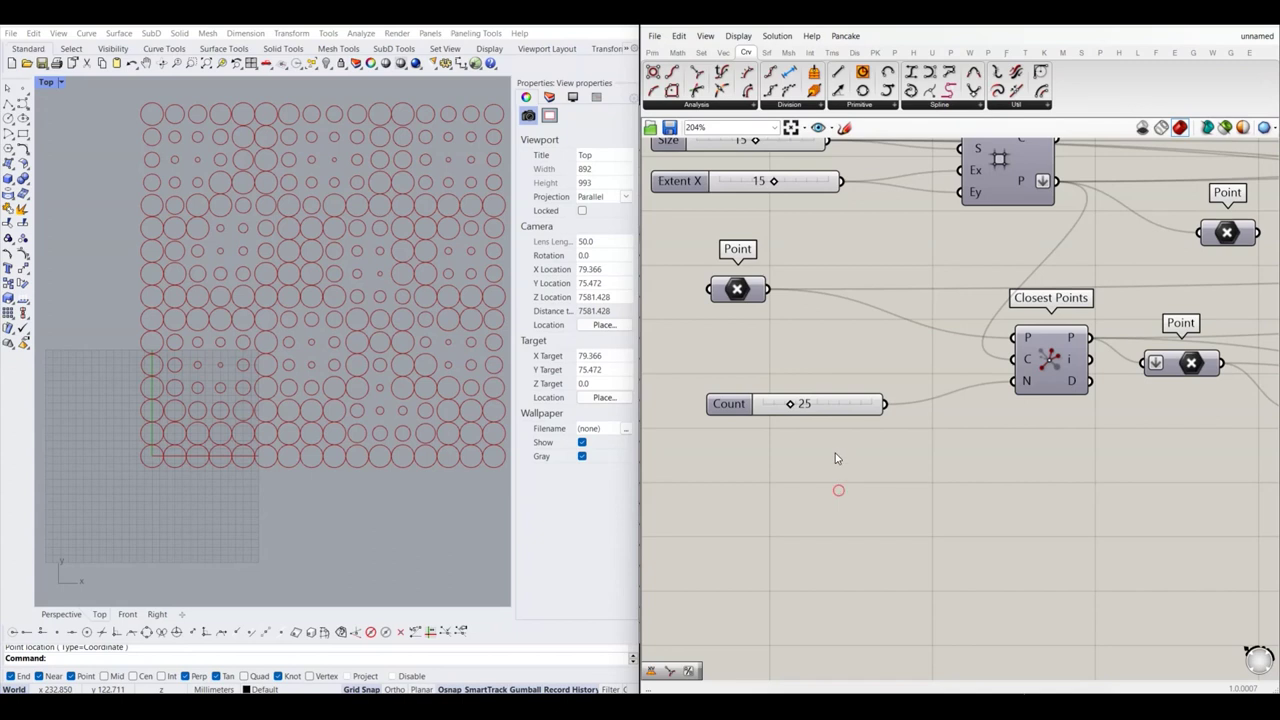
scroll(836, 458, down, 2)
Step: Re-pick the attractor Point at a new spot in the circle grid
right_click(756, 320)
click(810, 502)
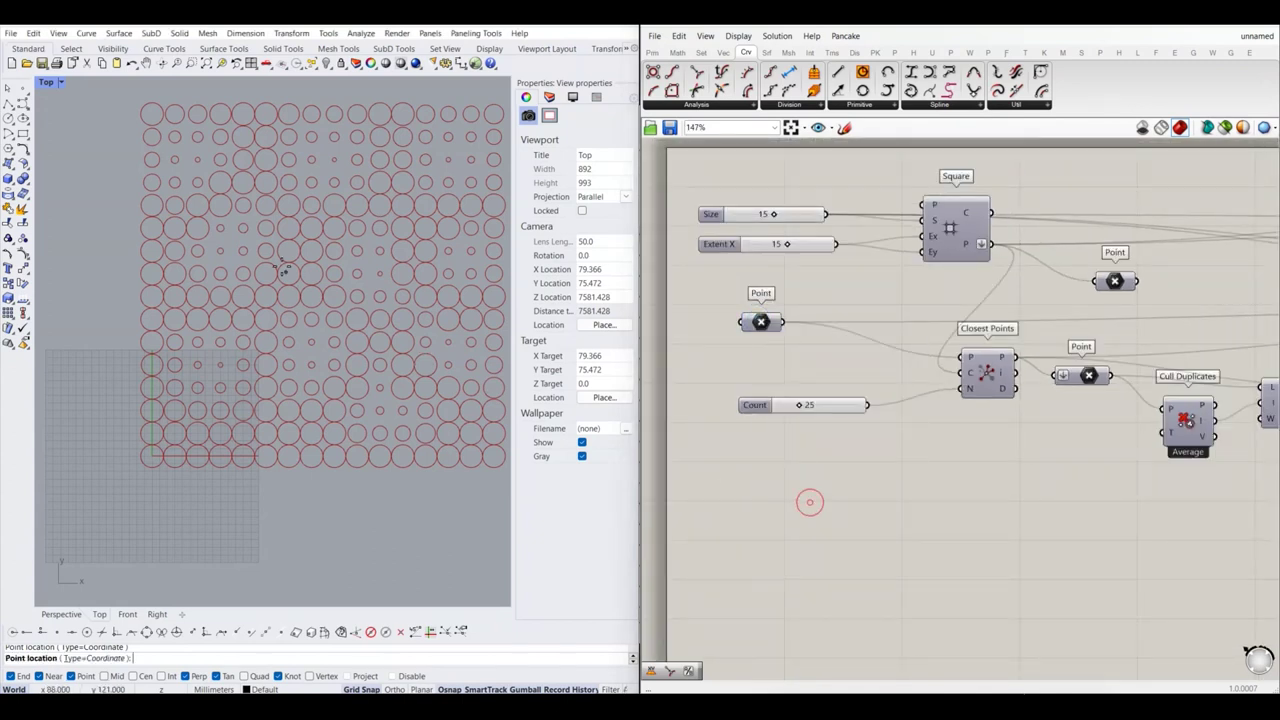
click(244, 362)
right_drag(283, 318, 228, 329)
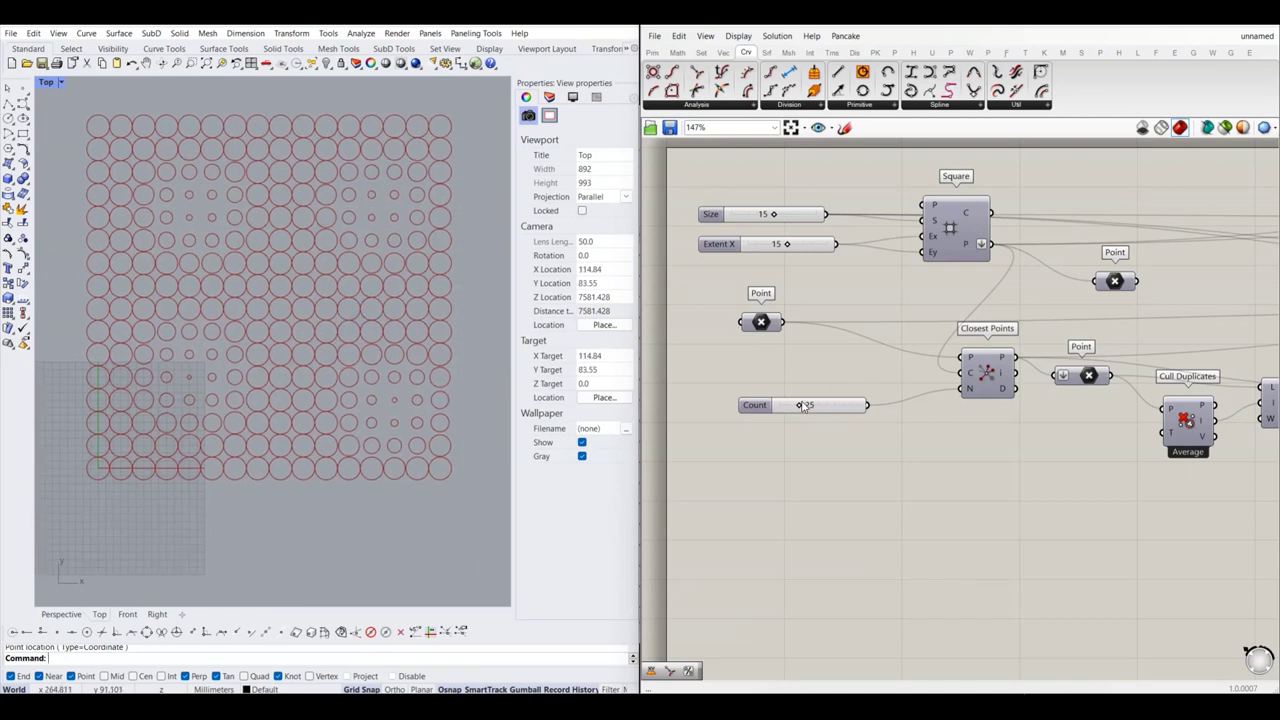
Step: Raise the closest-point Count to 34 and set the grid Size to 13
scroll(802, 405, up, 2)
mouse_move(791, 408)
mouse_down()
mouse_move(834, 406)
mouse_move(737, 406)
mouse_move(842, 406)
mouse_move(810, 407)
mouse_up()
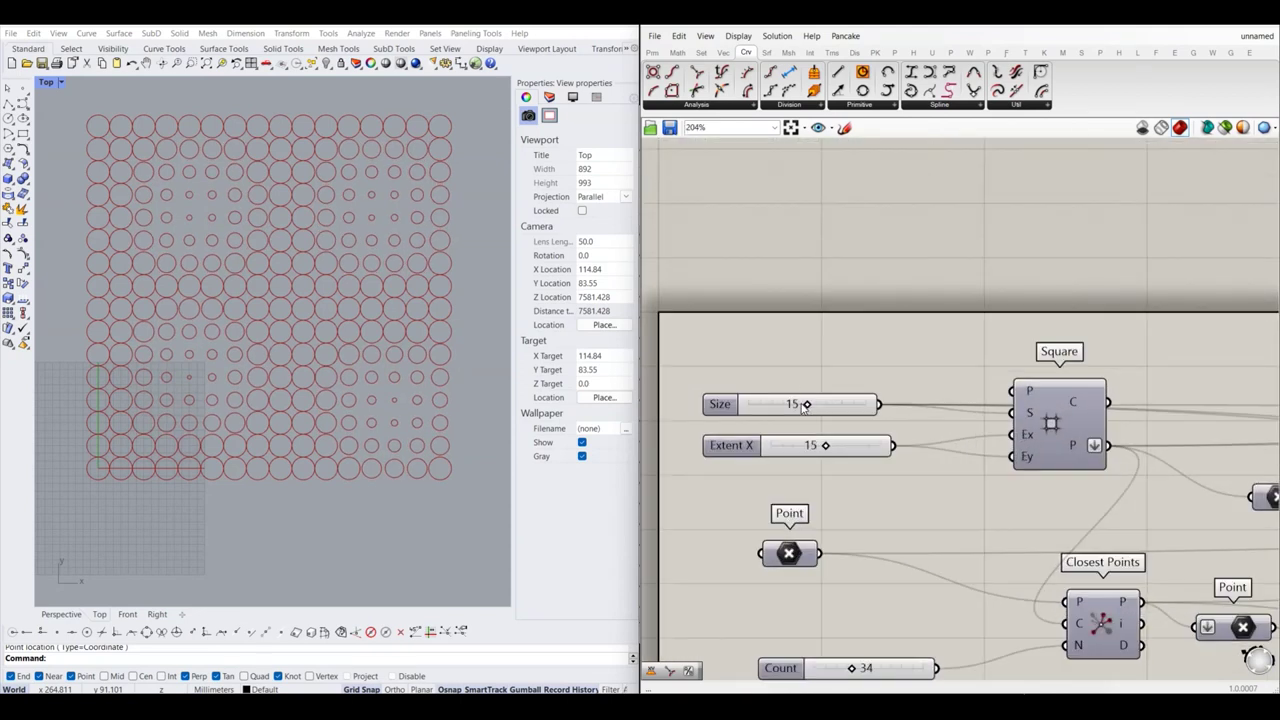
mouse_move(806, 405)
mouse_down()
mouse_move(826, 405)
mouse_move(789, 406)
mouse_move(822, 406)
mouse_move(786, 418)
mouse_move(815, 418)
mouse_move(795, 418)
mouse_move(846, 446)
mouse_move(830, 445)
mouse_up()
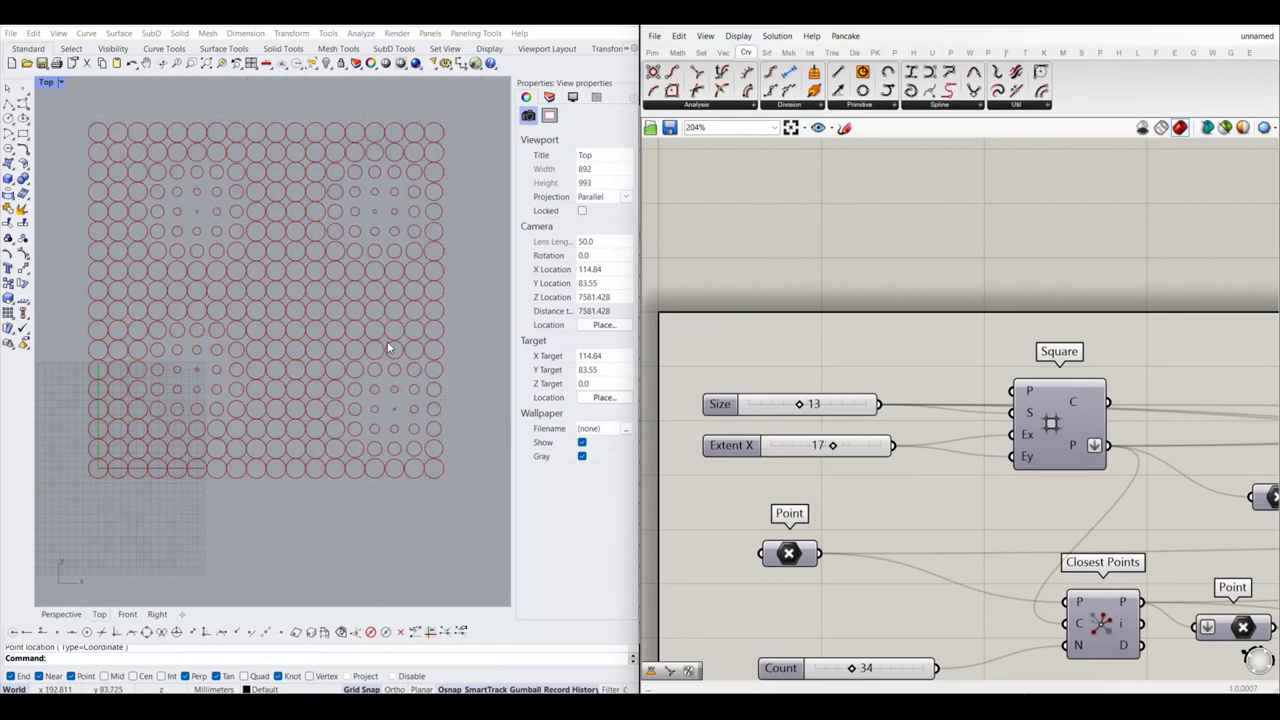
scroll(389, 347, down, 2)
right_drag(293, 307, 285, 340)
scroll(272, 326, up, 2)
scroll(319, 296, up, 1)
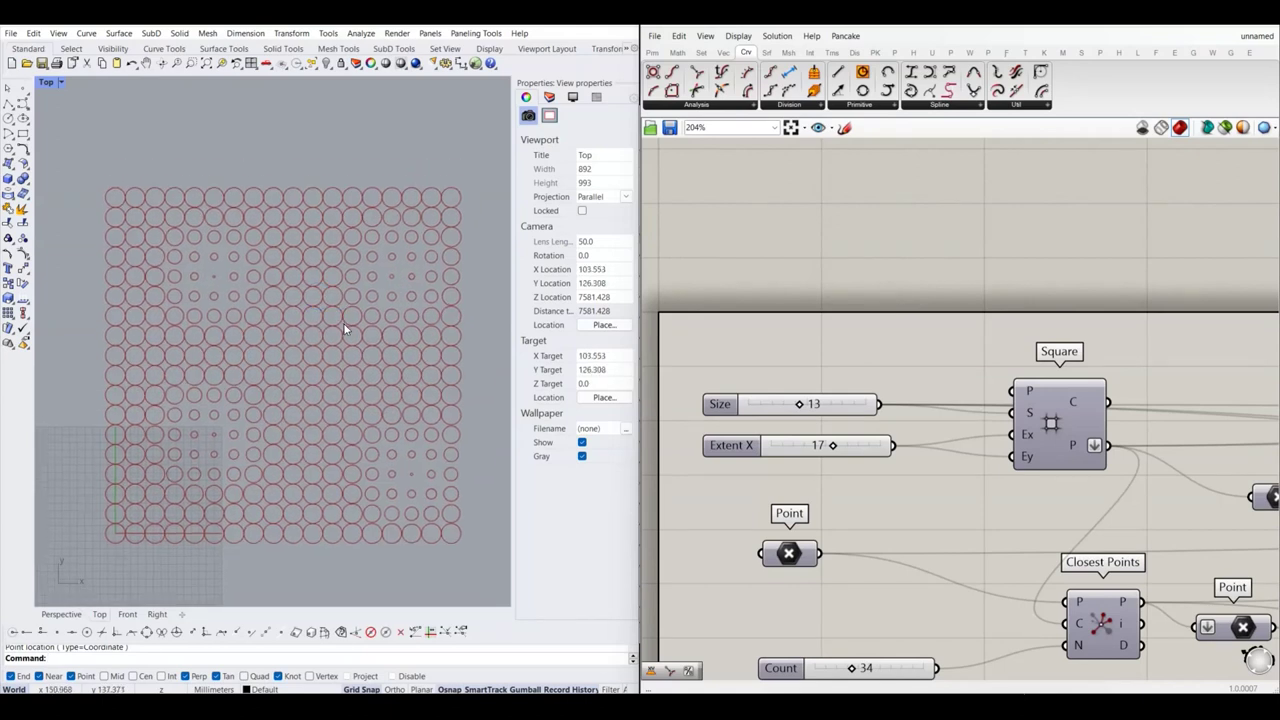
right_drag(344, 329, 340, 312)
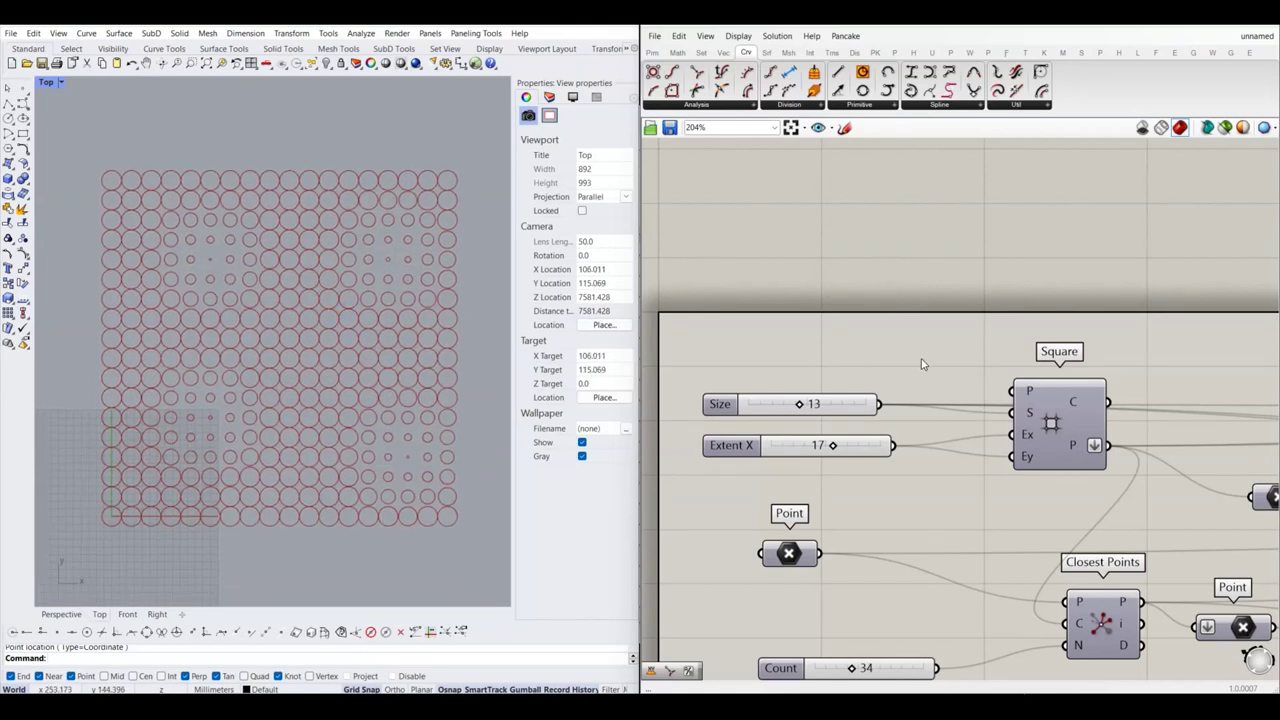